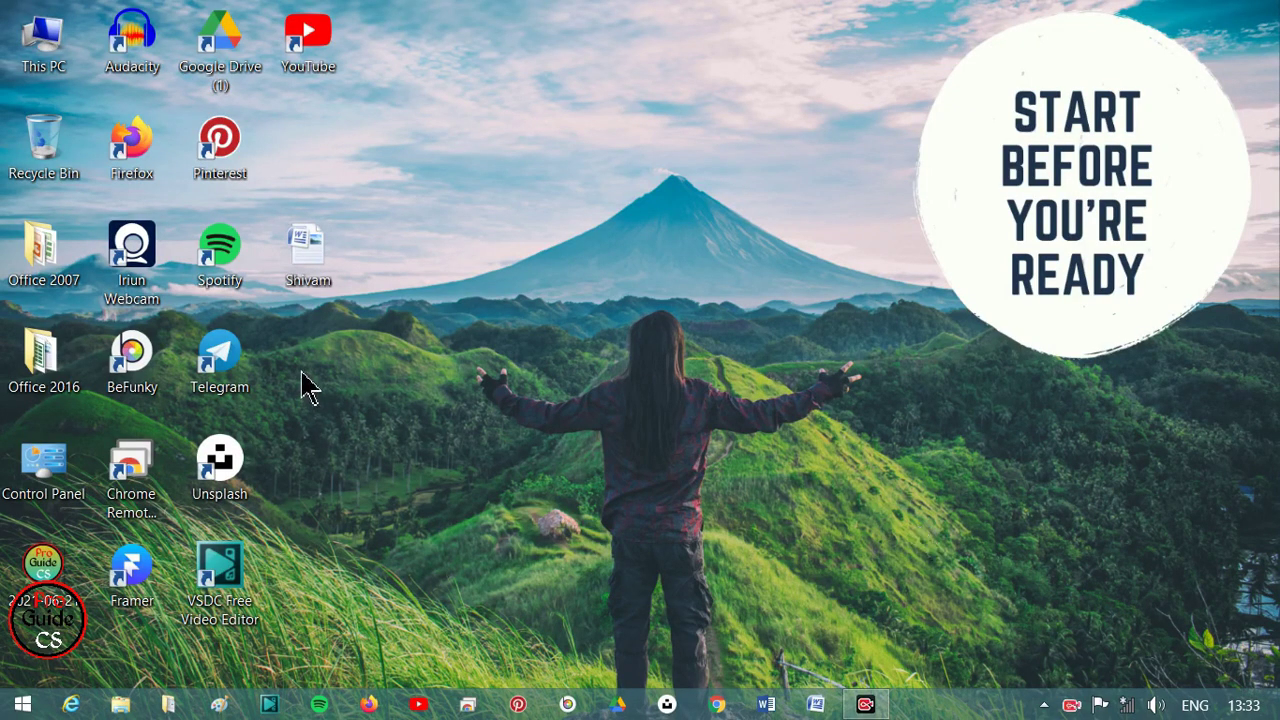
# Open the paragraph practice document from the desktop in Word
pyautogui.doubleClick(320, 285)
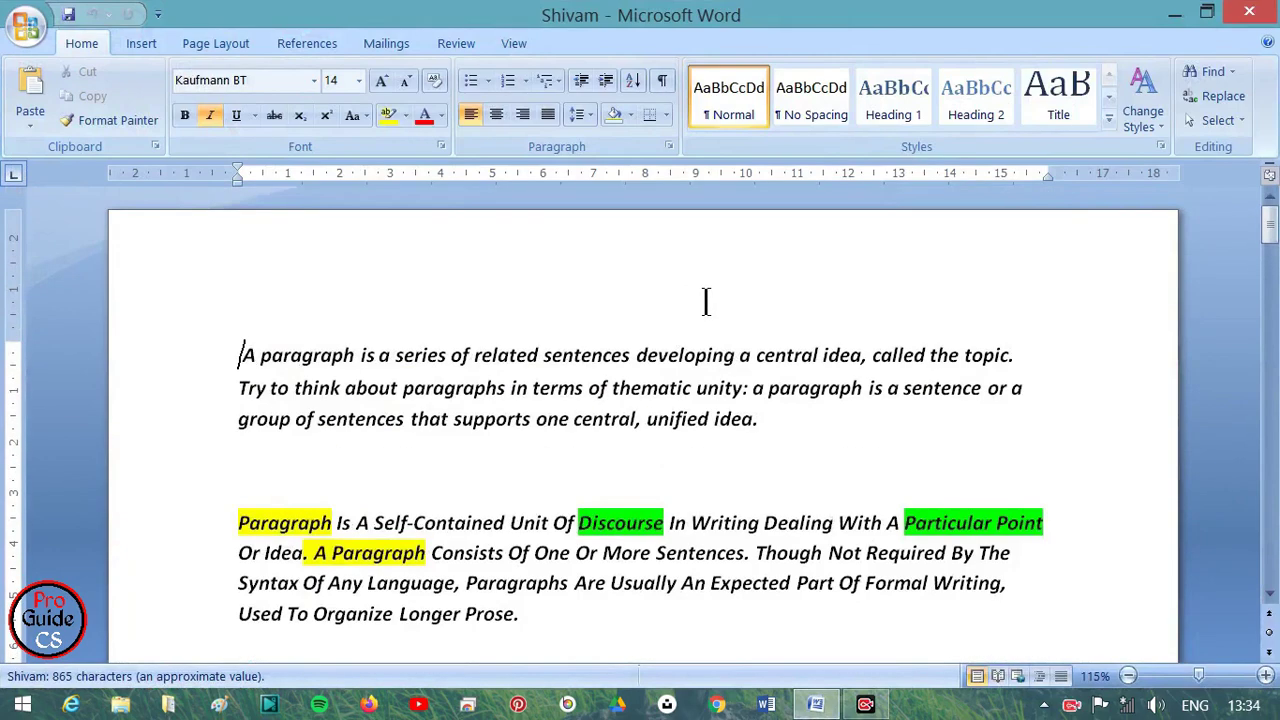
pyautogui.scroll(-1, 614, 292)
pyautogui.scroll(-1, 531, 297)
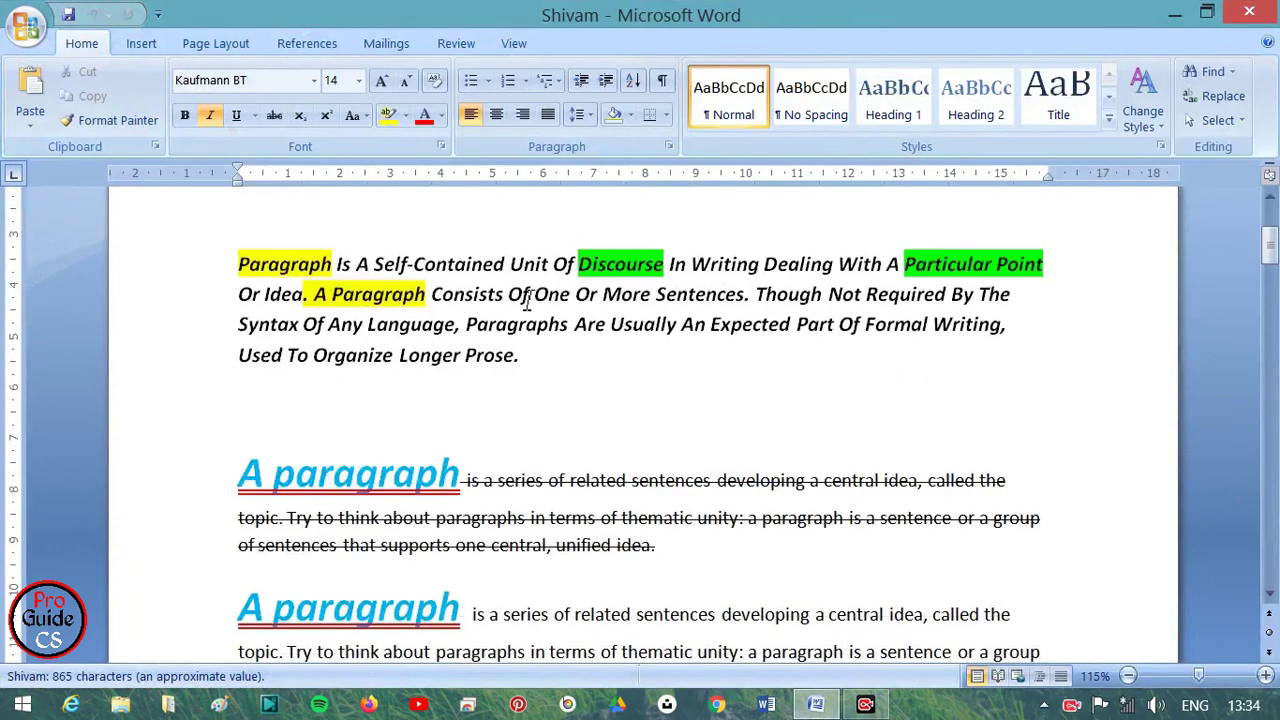
pyautogui.scroll(-1, 523, 294)
pyautogui.click(414, 362)
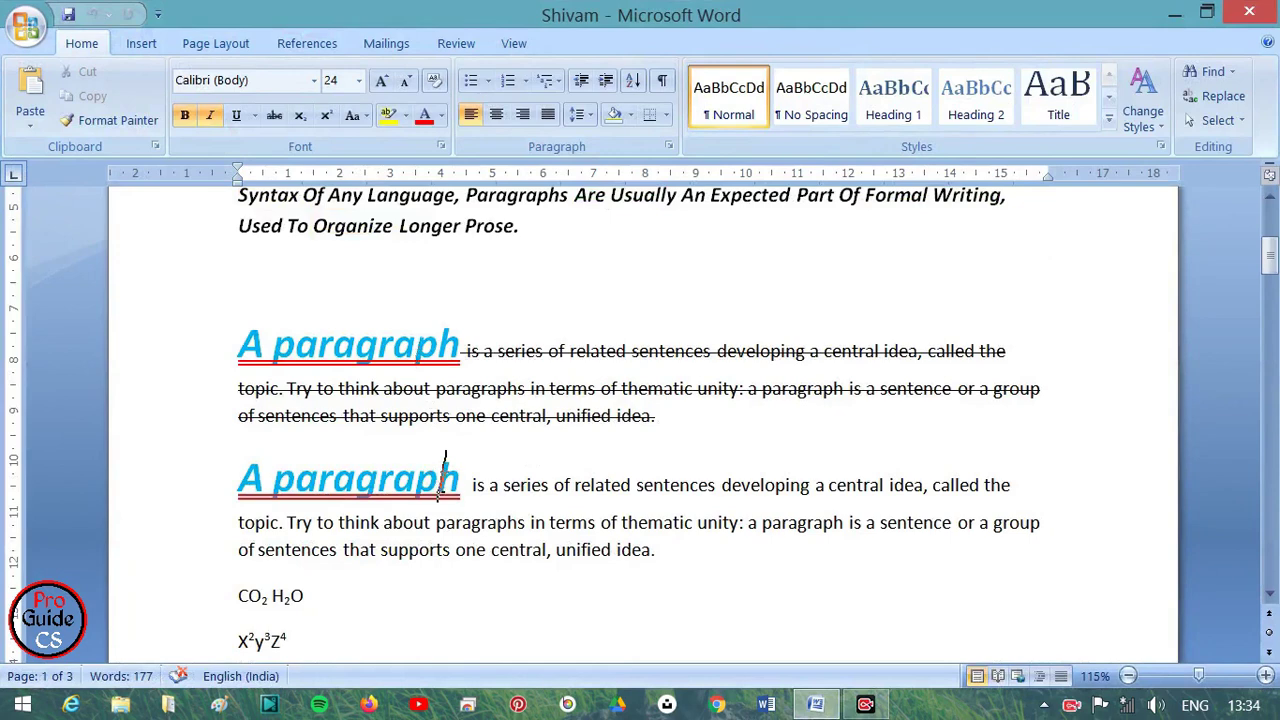
pyautogui.scroll(2, 438, 311)
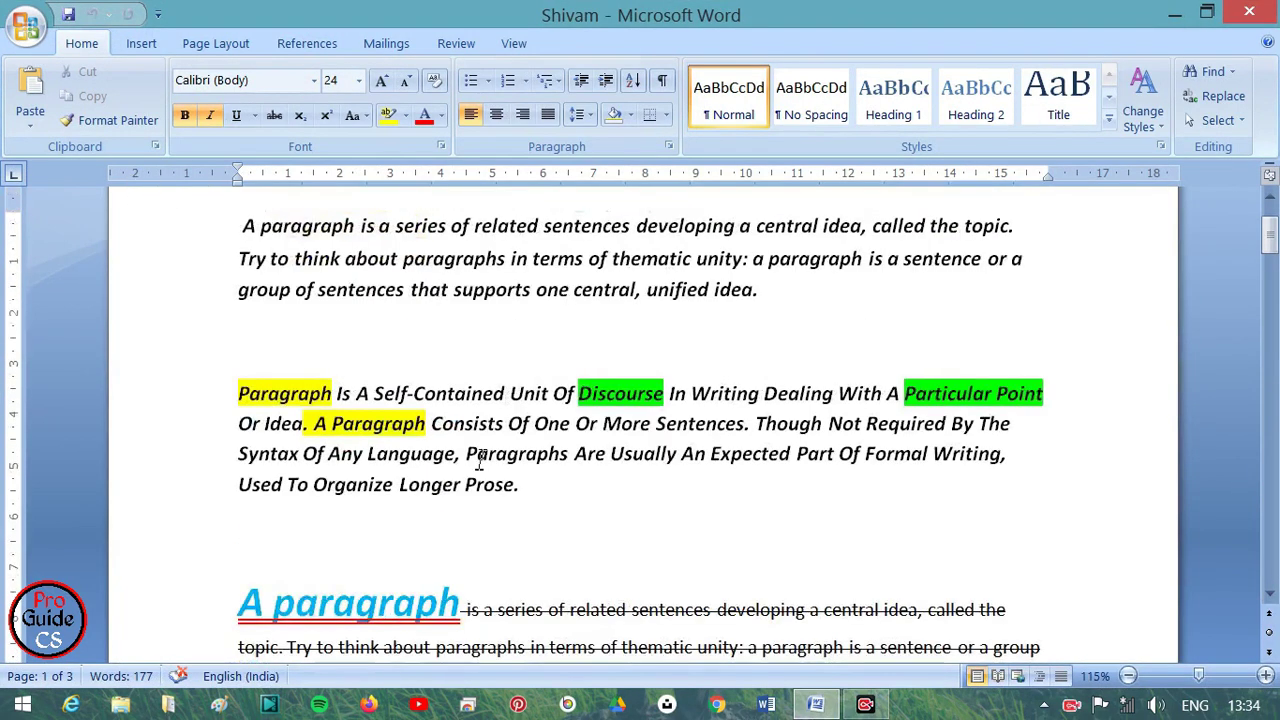
pyautogui.click(508, 366)
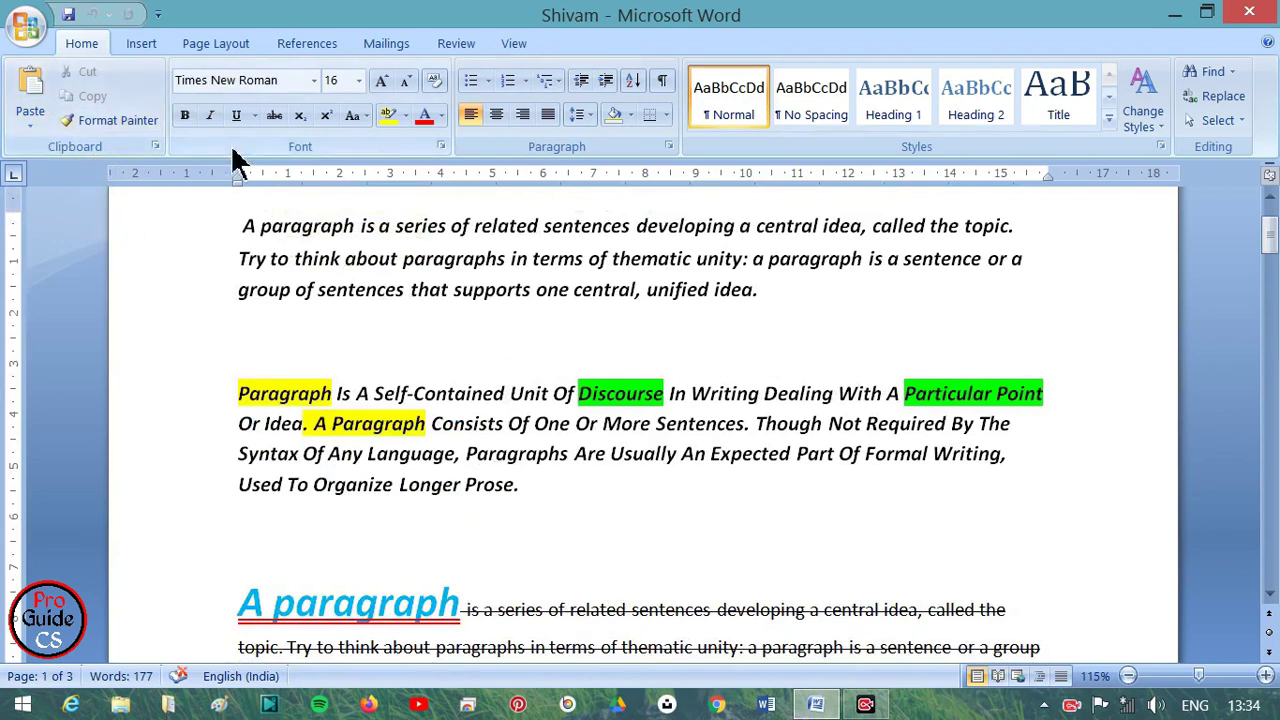
pyautogui.click(614, 335)
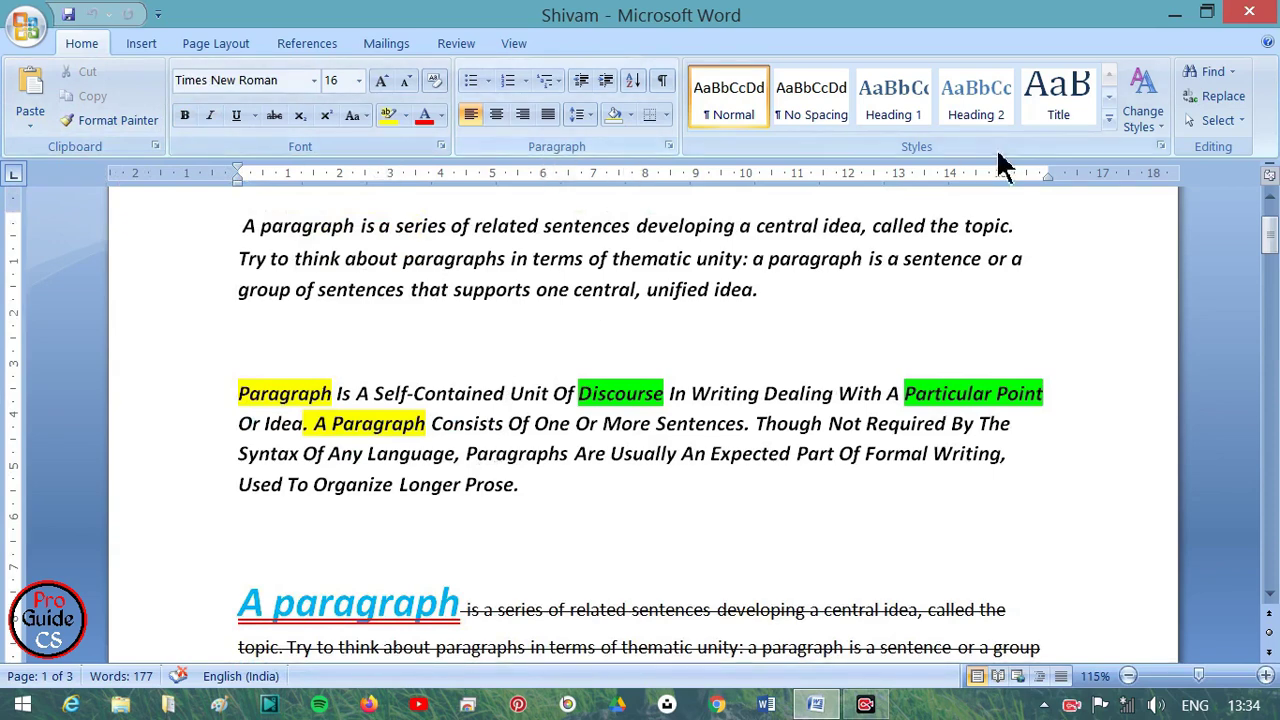
pyautogui.scroll(3, 688, 316)
pyautogui.scroll(-3, 655, 315)
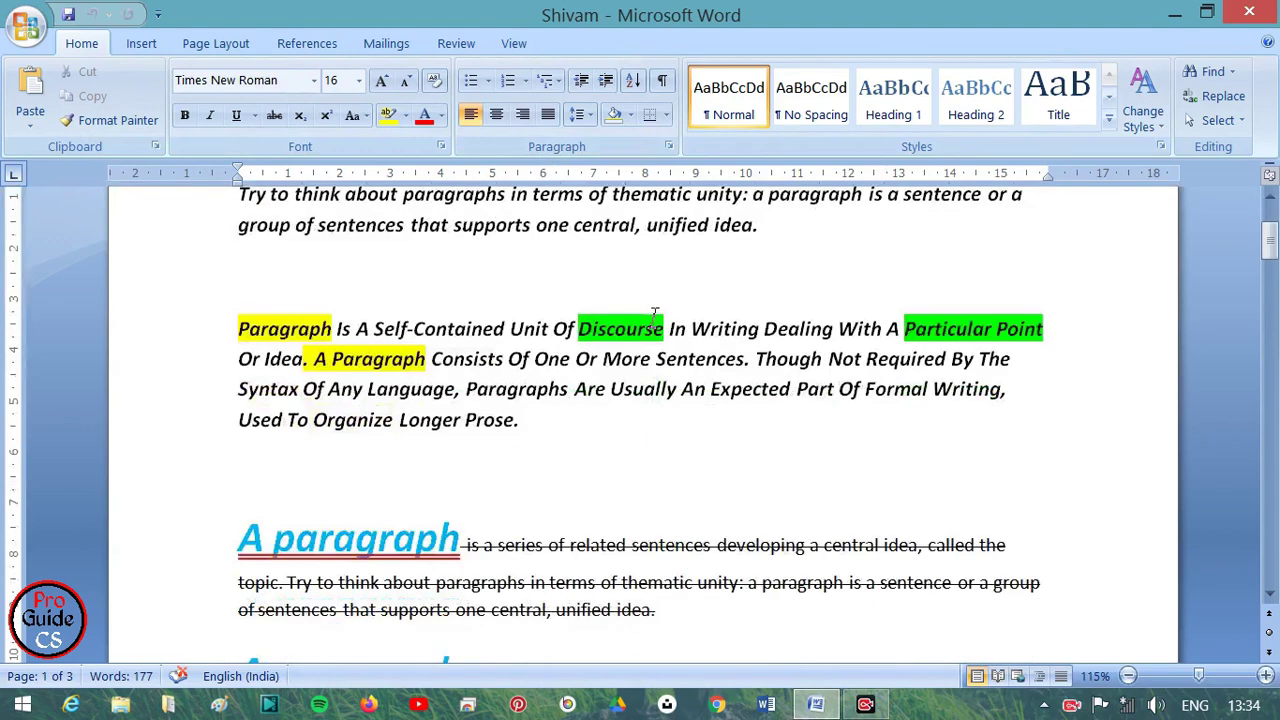
pyautogui.scroll(3, 591, 328)
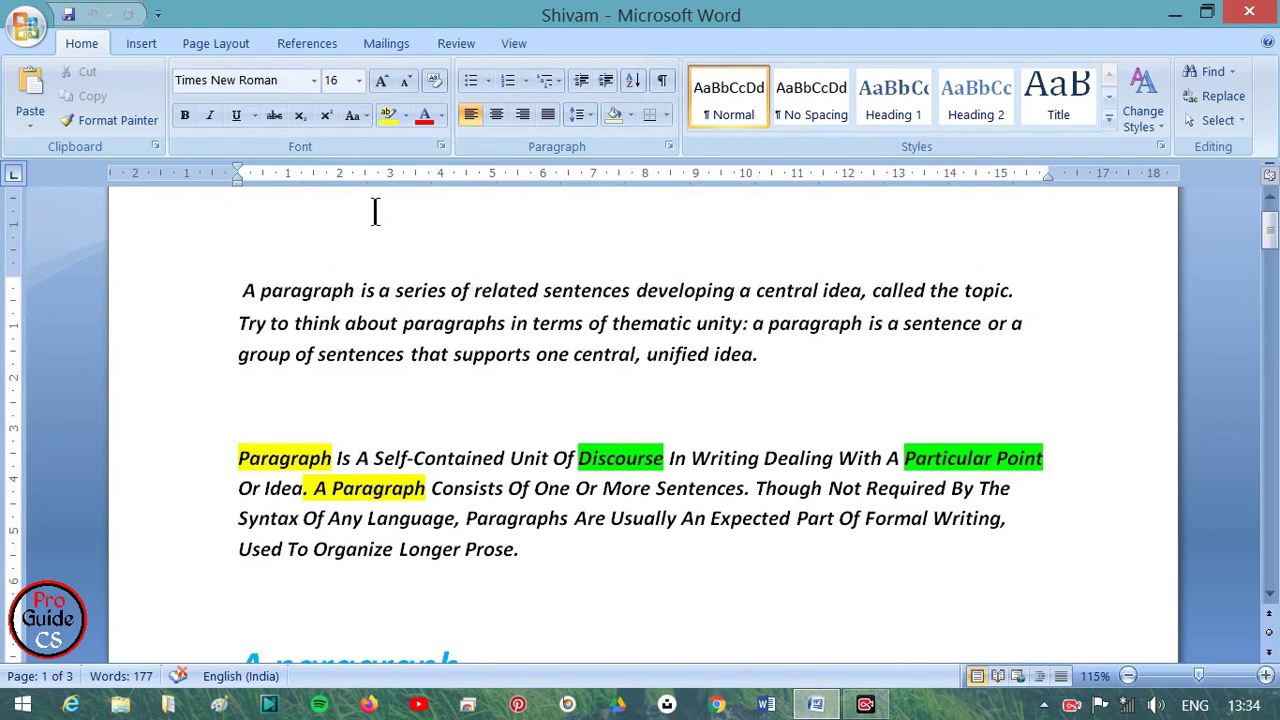
pyautogui.scroll(-6, 439, 469)
pyautogui.scroll(-2, 533, 462)
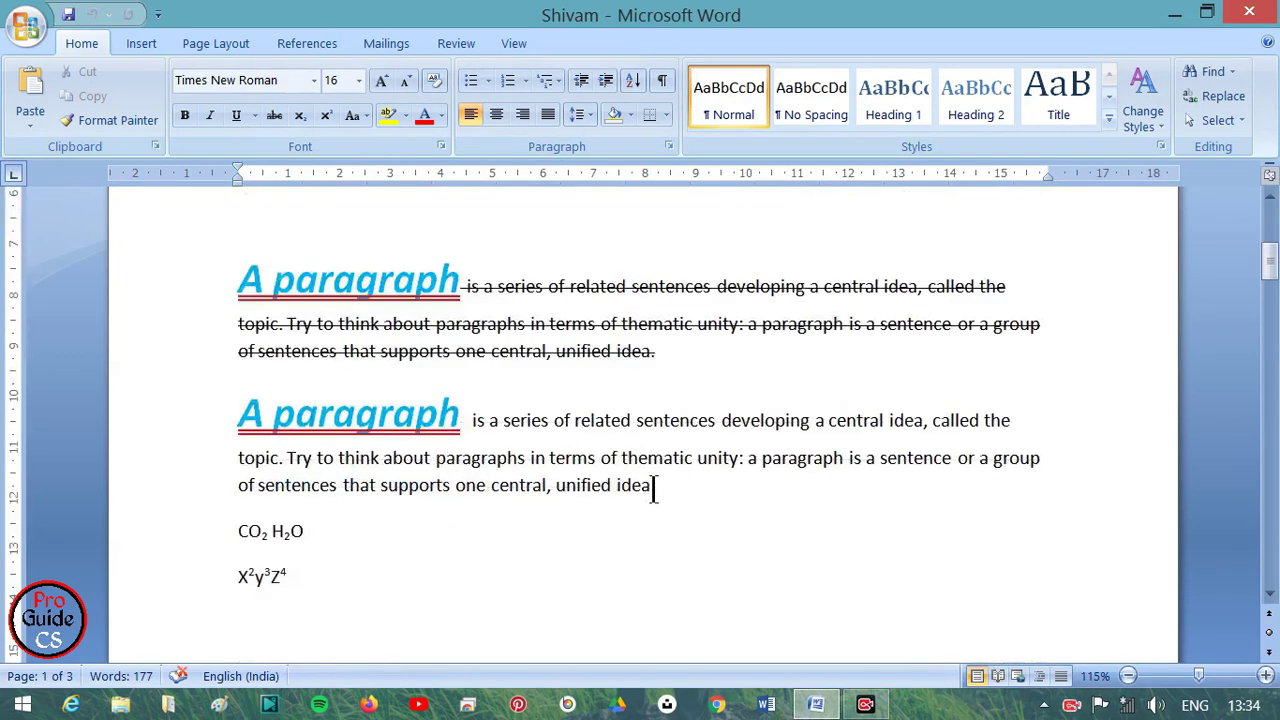
# Select both A paragraph passages and browse the bullet styles without applying one
pyautogui.moveTo(645, 480); pyautogui.dragTo(238, 313)
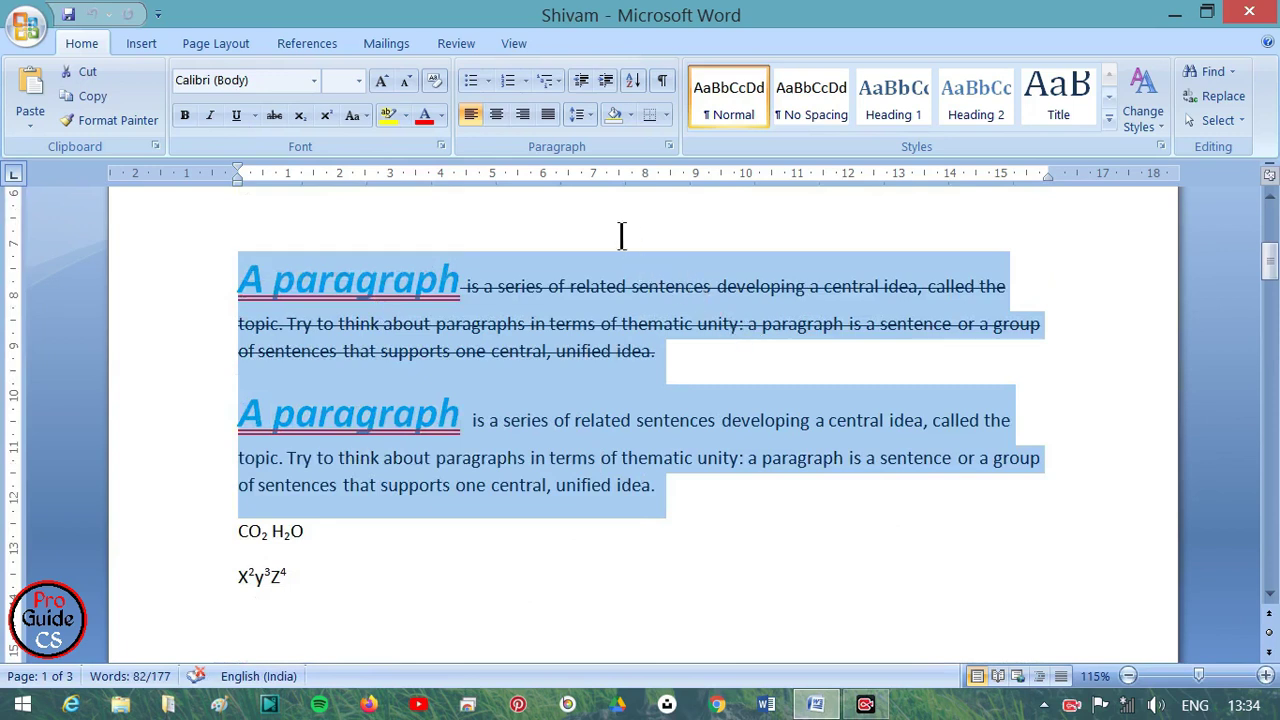
pyautogui.click(489, 82)
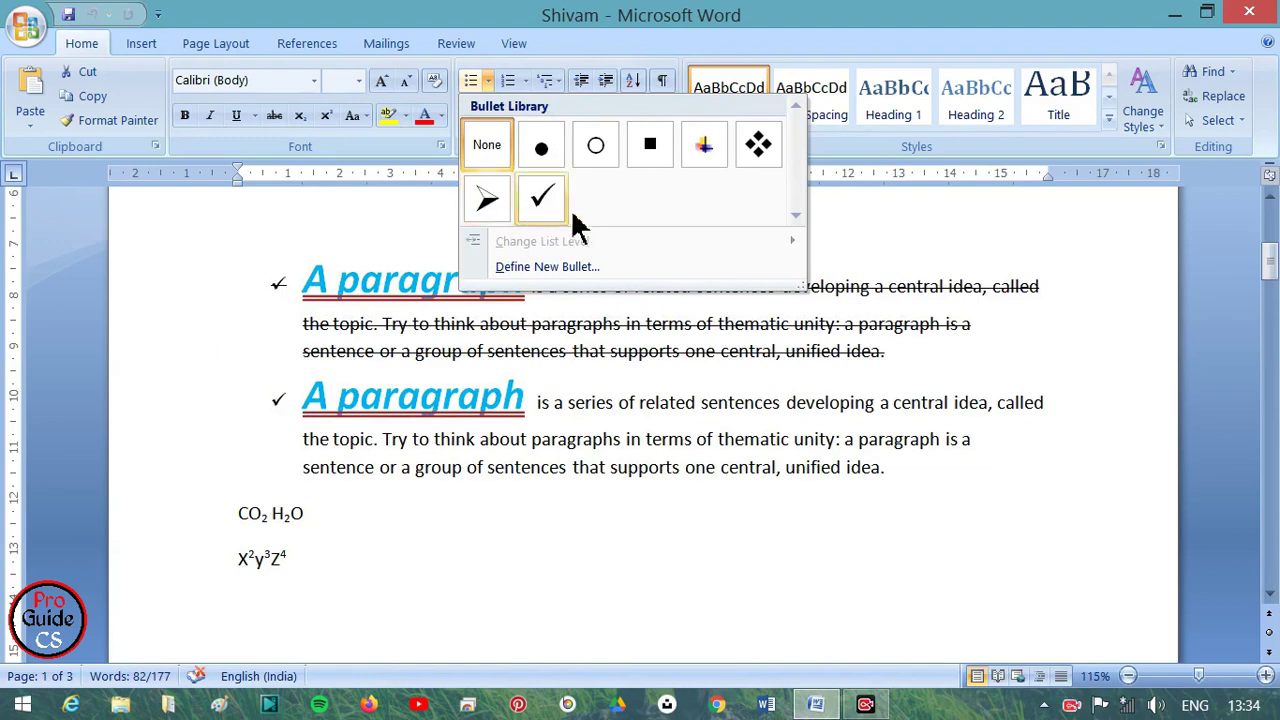
pyautogui.click(512, 335)
pyautogui.click(612, 350)
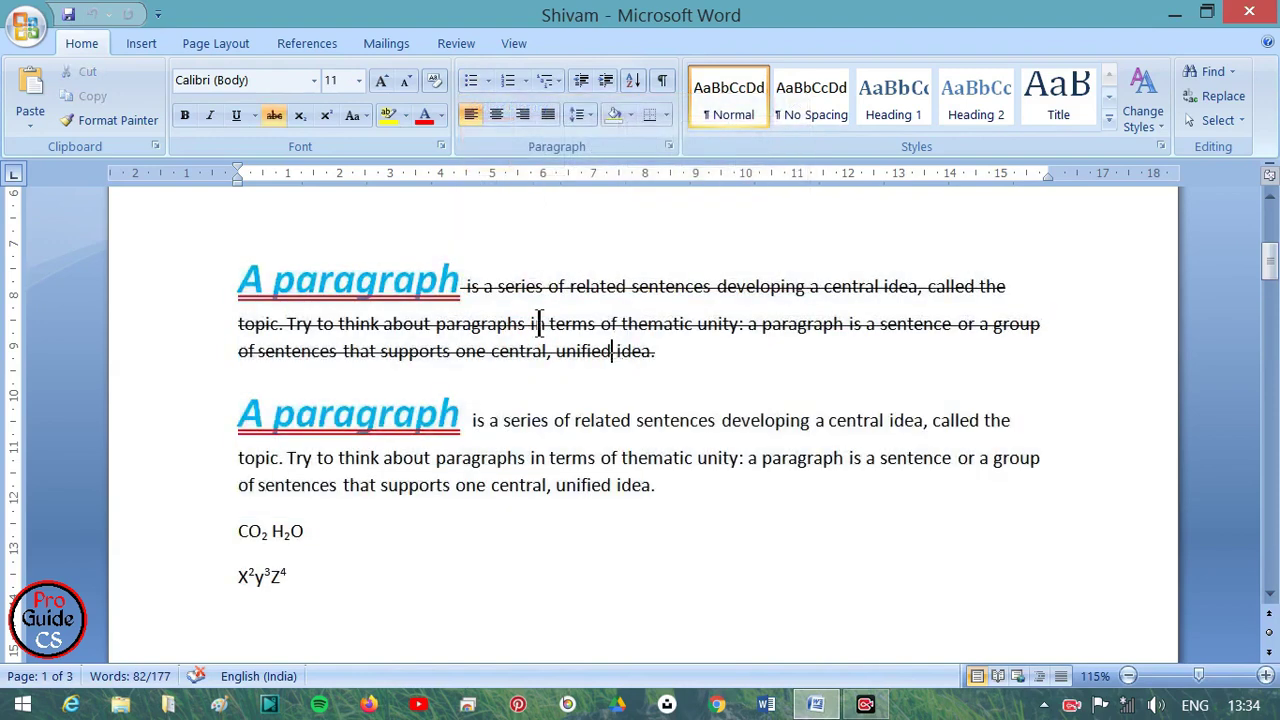
# Remove the strikethrough from the first A paragraph passage, then reselect both passages
pyautogui.moveTo(666, 358); pyautogui.dragTo(236, 276)
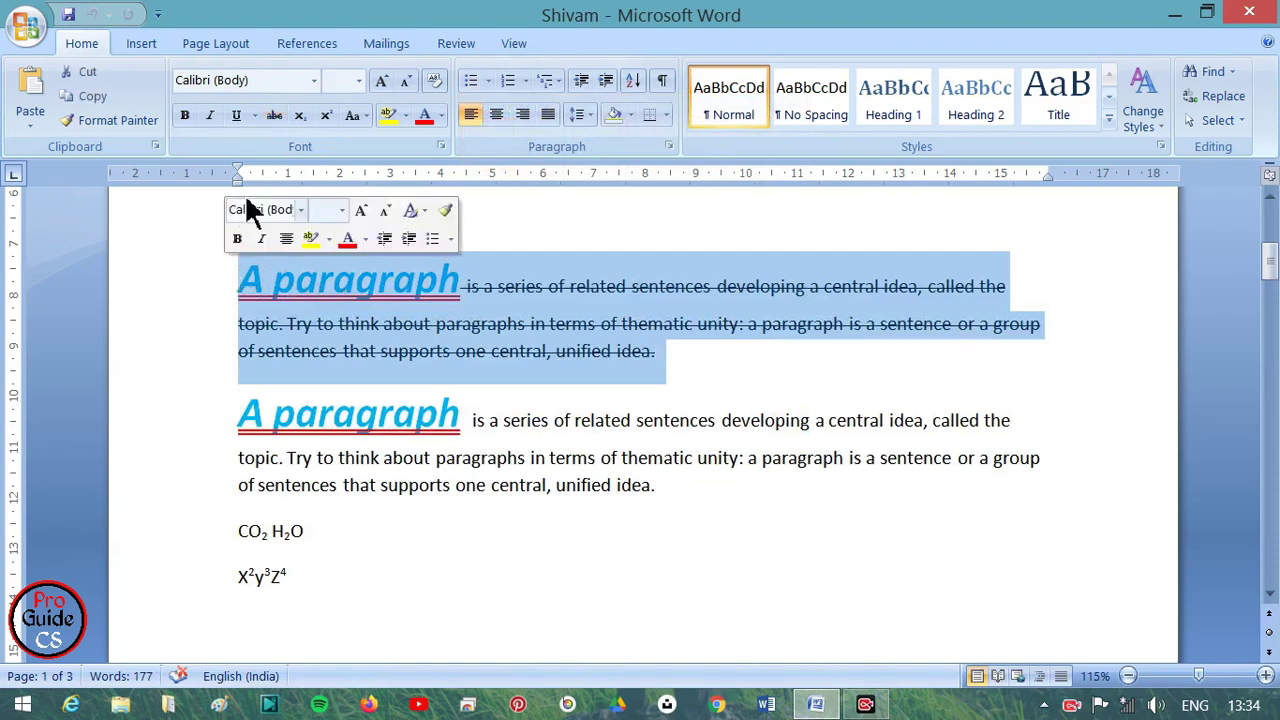
pyautogui.click(274, 117)
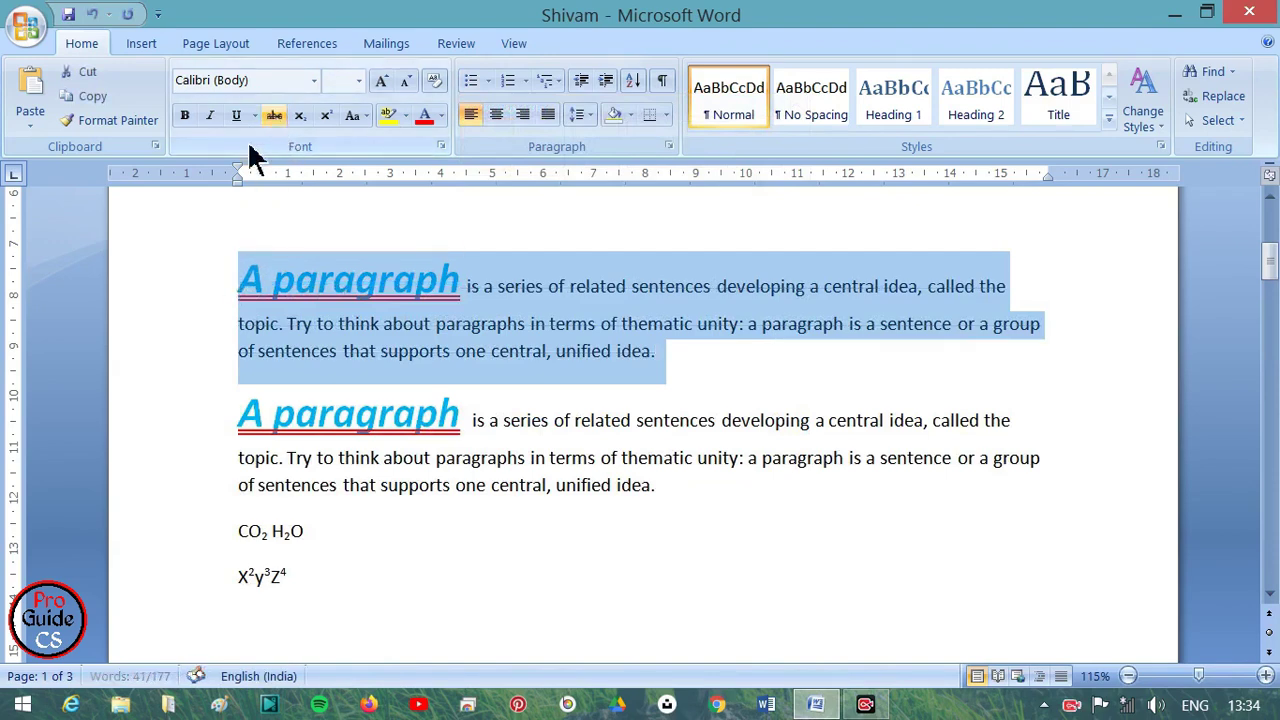
pyautogui.click(550, 372)
pyautogui.moveTo(658, 488); pyautogui.dragTo(236, 276)
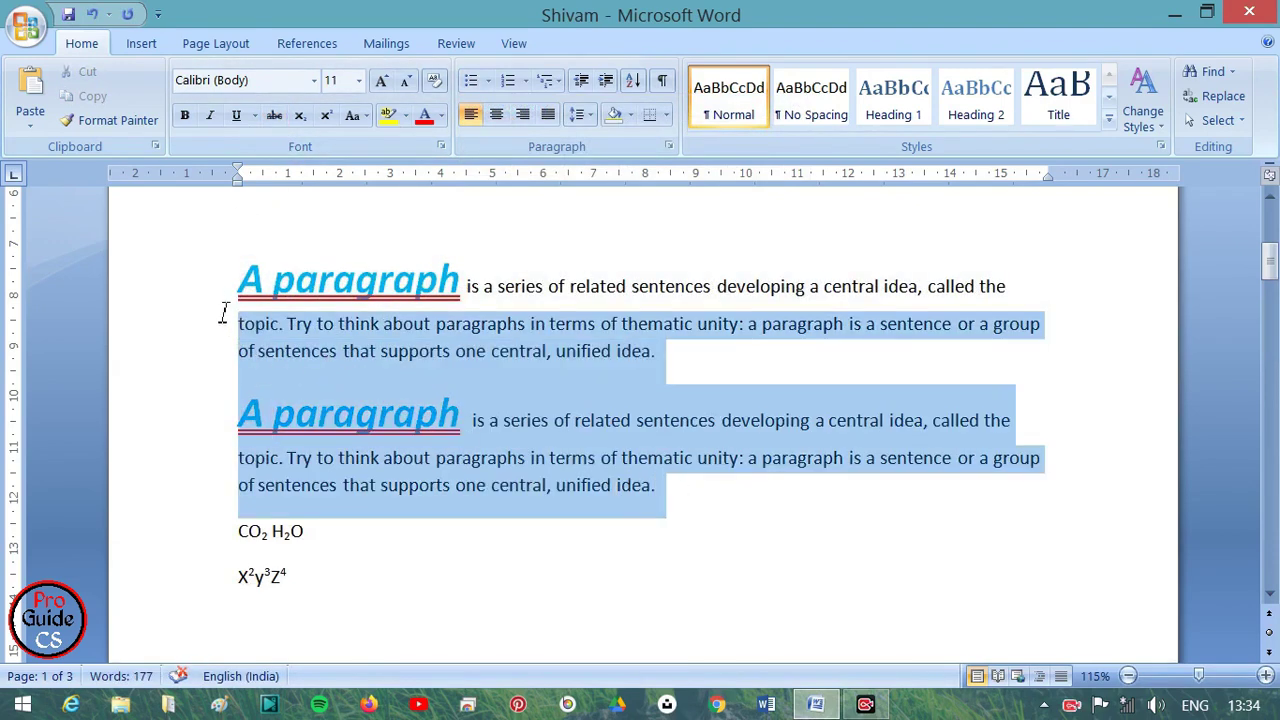
# Apply round bullets to both A paragraph passages, then replace them with checkmark bullets
pyautogui.click(486, 83)
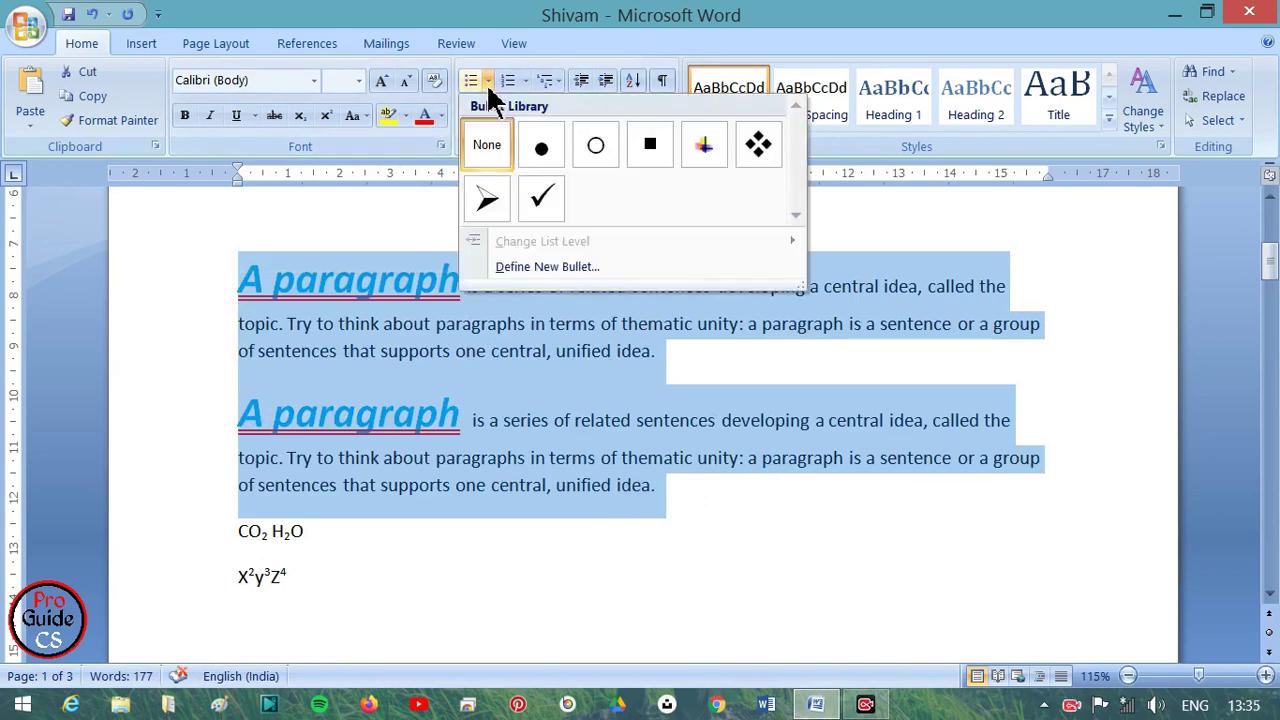
pyautogui.click(472, 86)
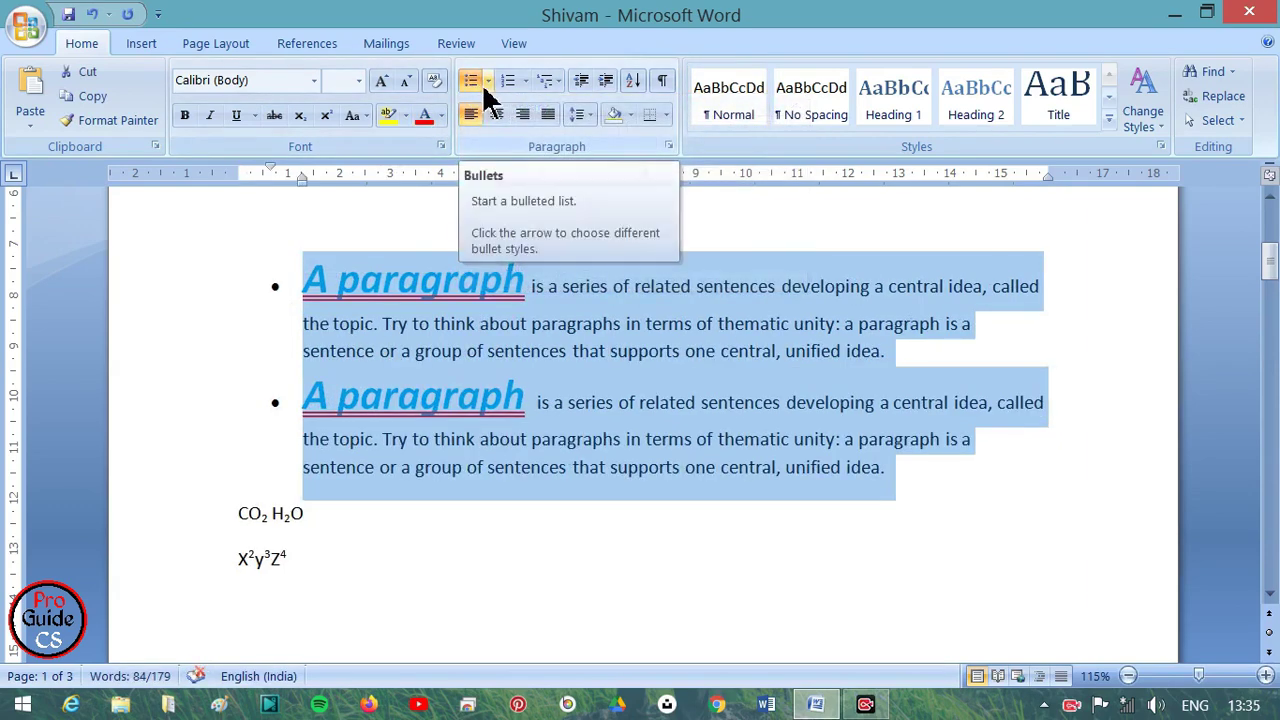
pyautogui.click(488, 84)
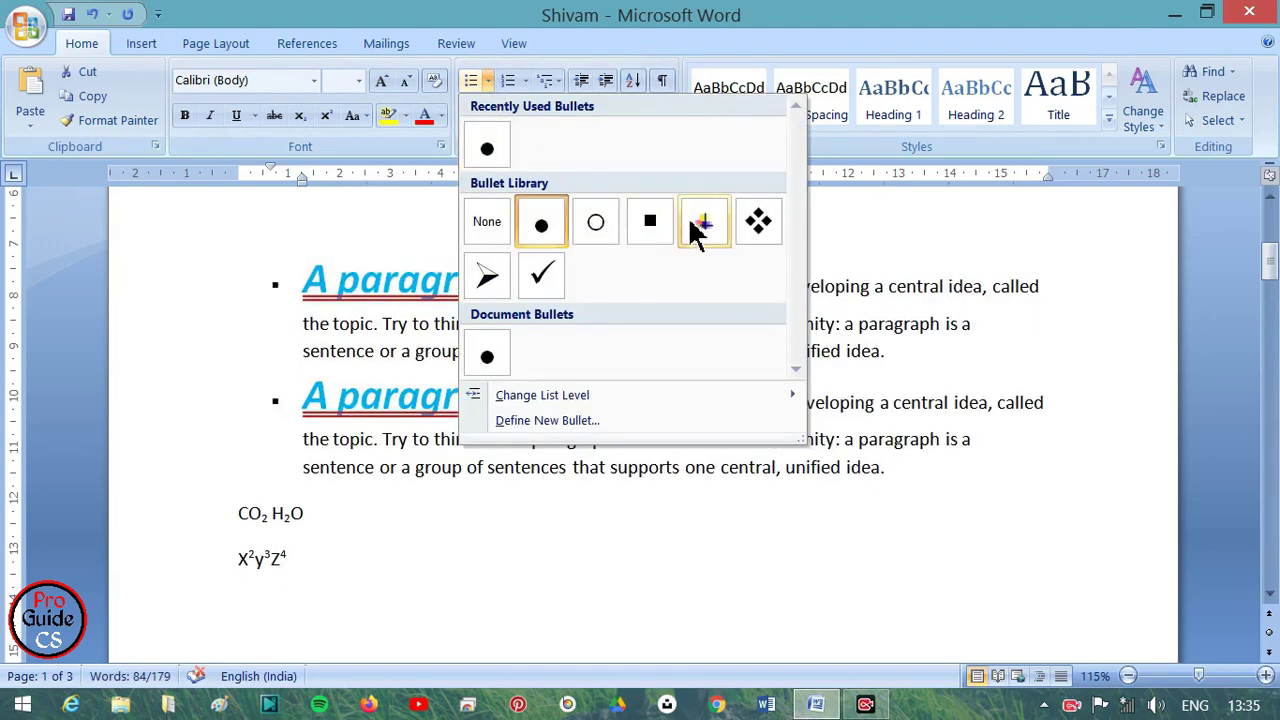
pyautogui.click(544, 270)
pyautogui.click(764, 386)
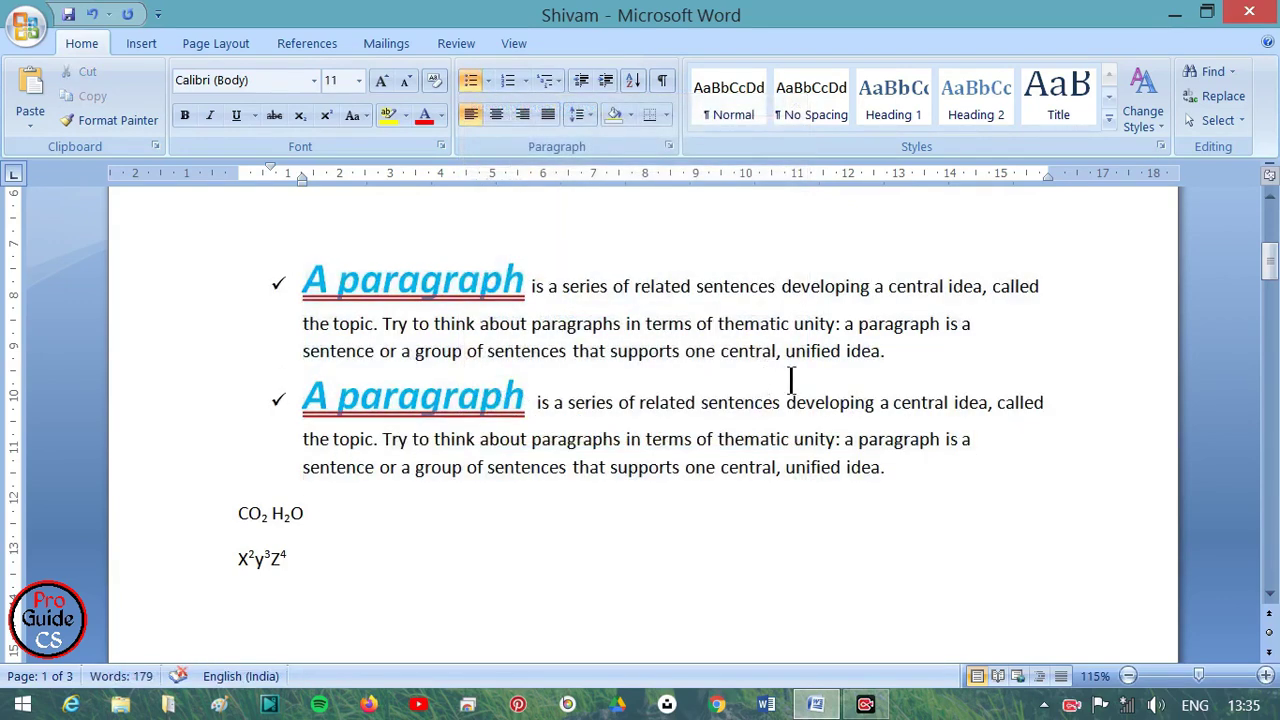
pyautogui.moveTo(940, 480); pyautogui.dragTo(460, 160)
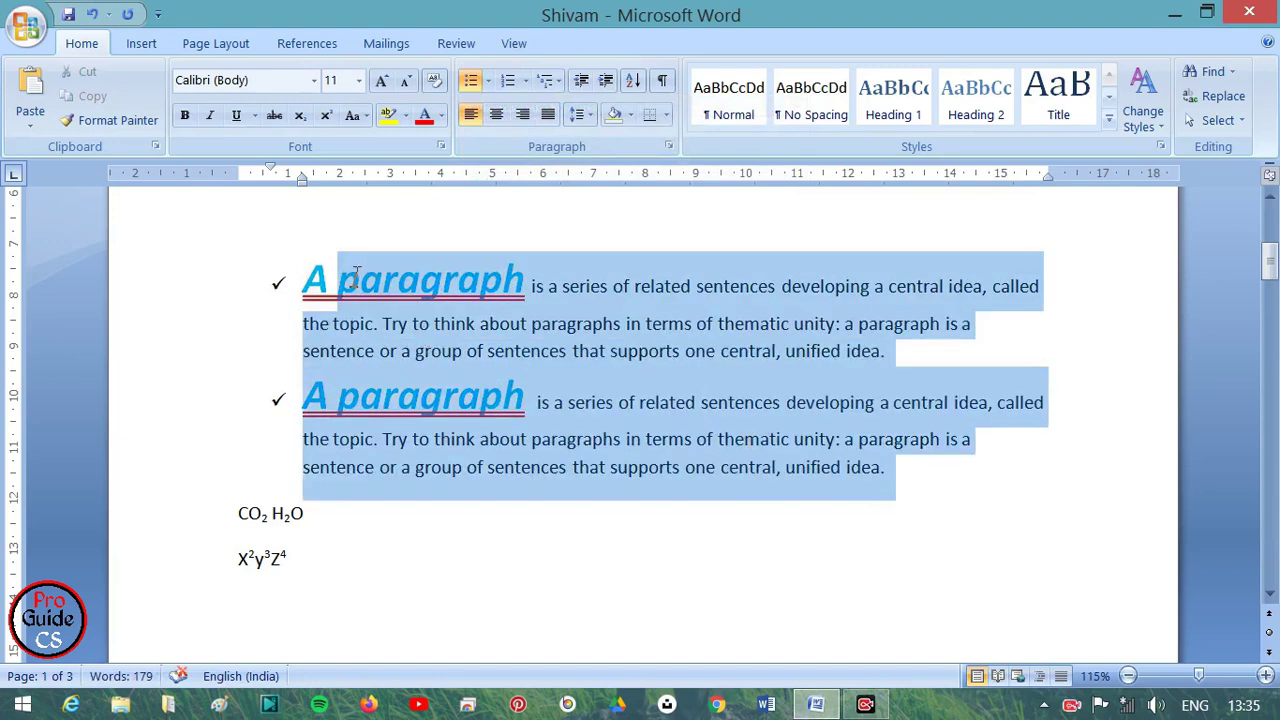
# Clear the formatting from both passages and give them arrow bullets
pyautogui.click(434, 80)
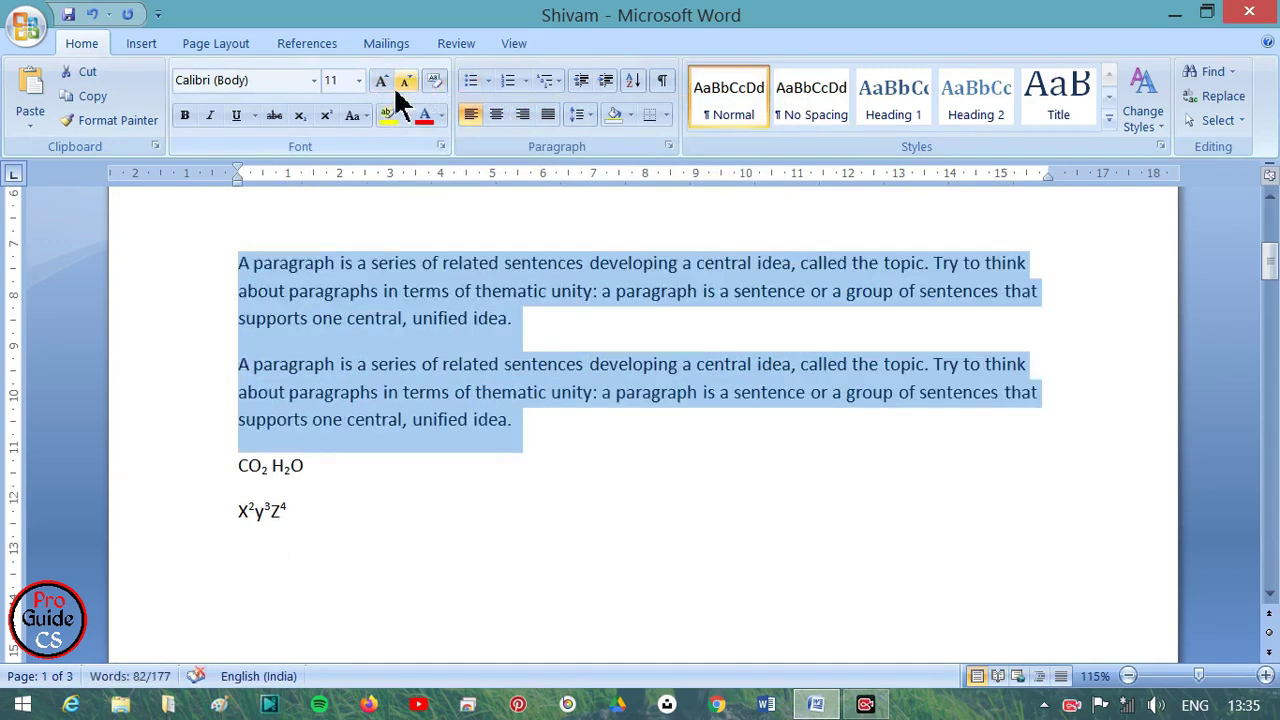
pyautogui.click(488, 81)
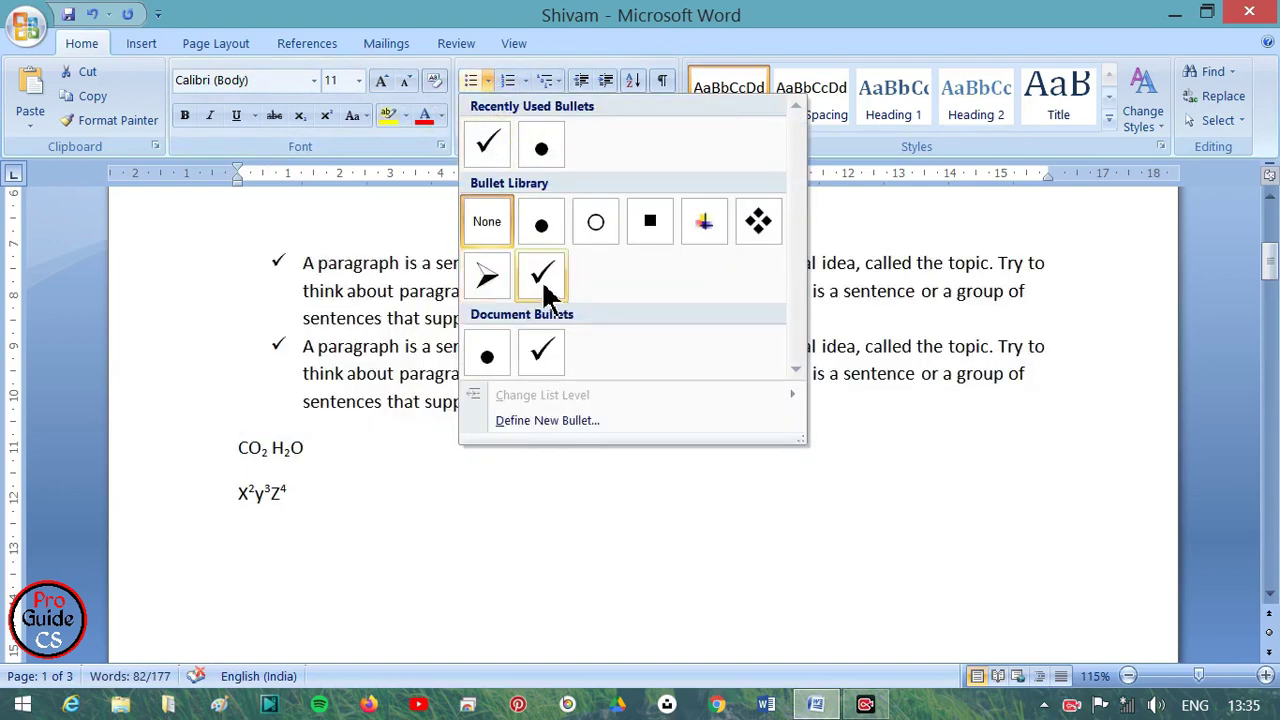
pyautogui.click(487, 277)
pyautogui.click(679, 448)
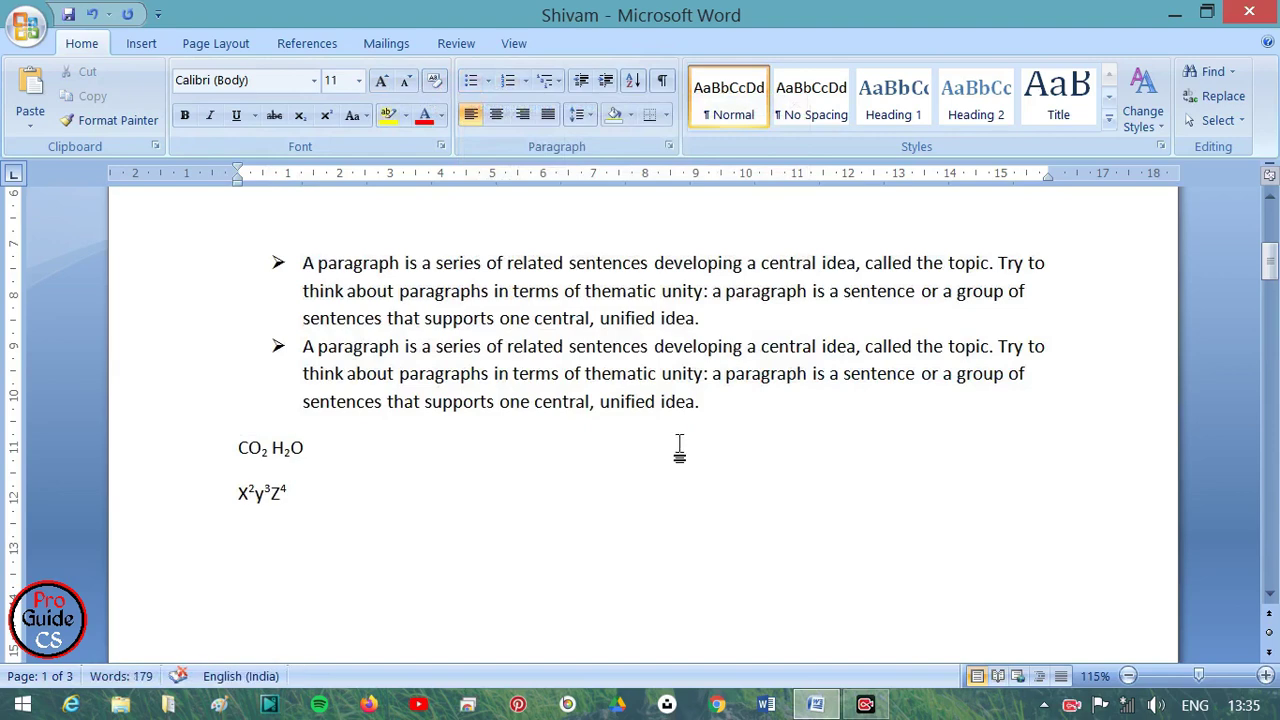
pyautogui.scroll(1, 651, 406)
pyautogui.scroll(2, 594, 429)
pyautogui.scroll(-2, 550, 432)
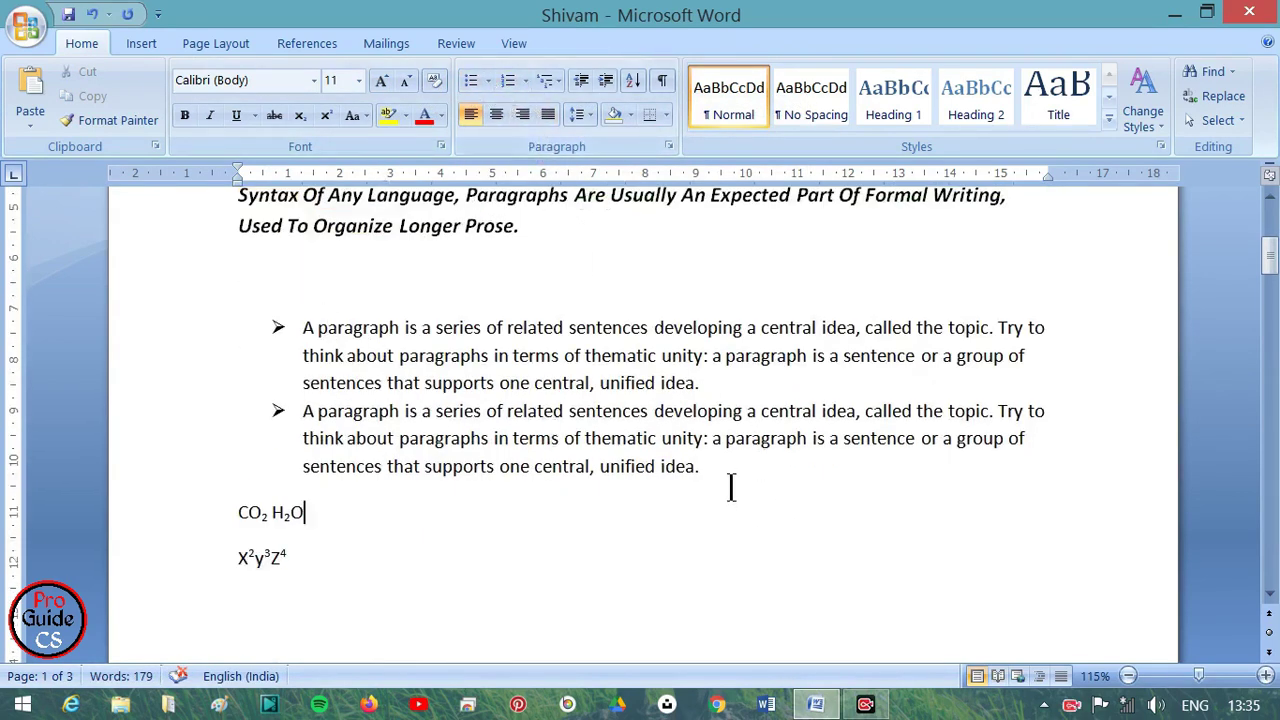
# Switch the bullets on both passages from arrows to diamond (❖) bullets
pyautogui.moveTo(731, 487); pyautogui.dragTo(305, 328)
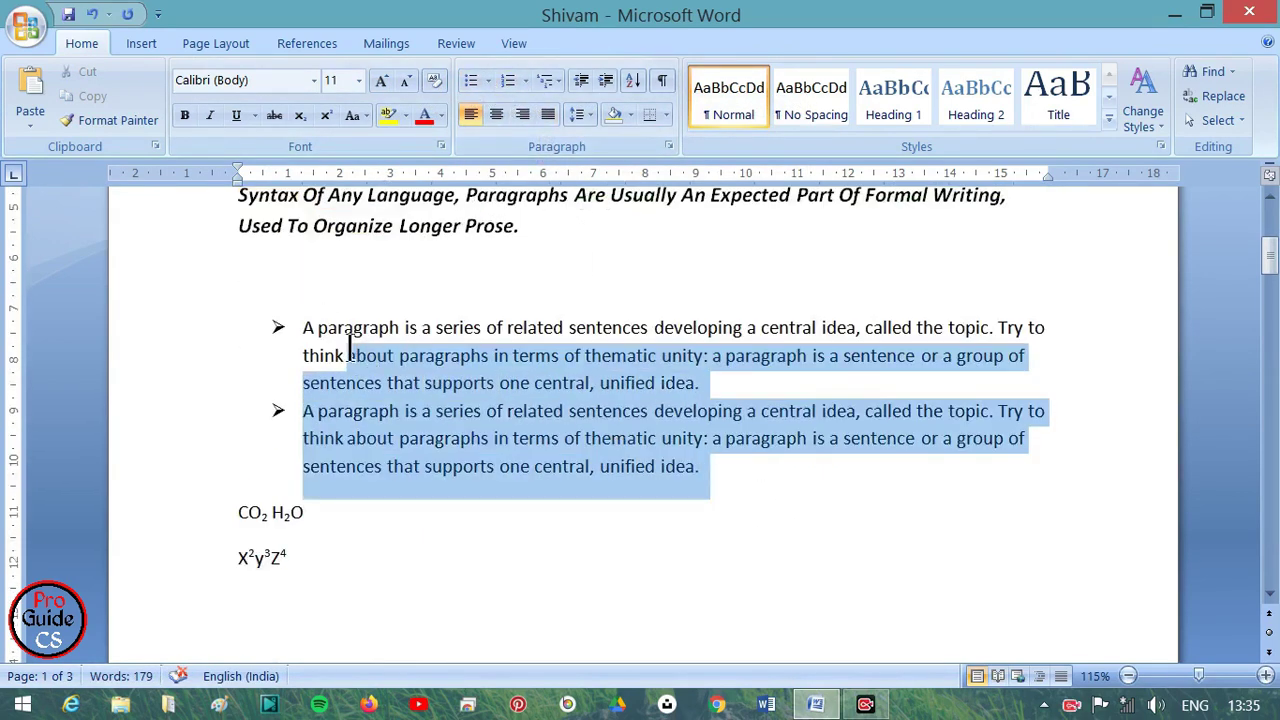
pyautogui.click(488, 82)
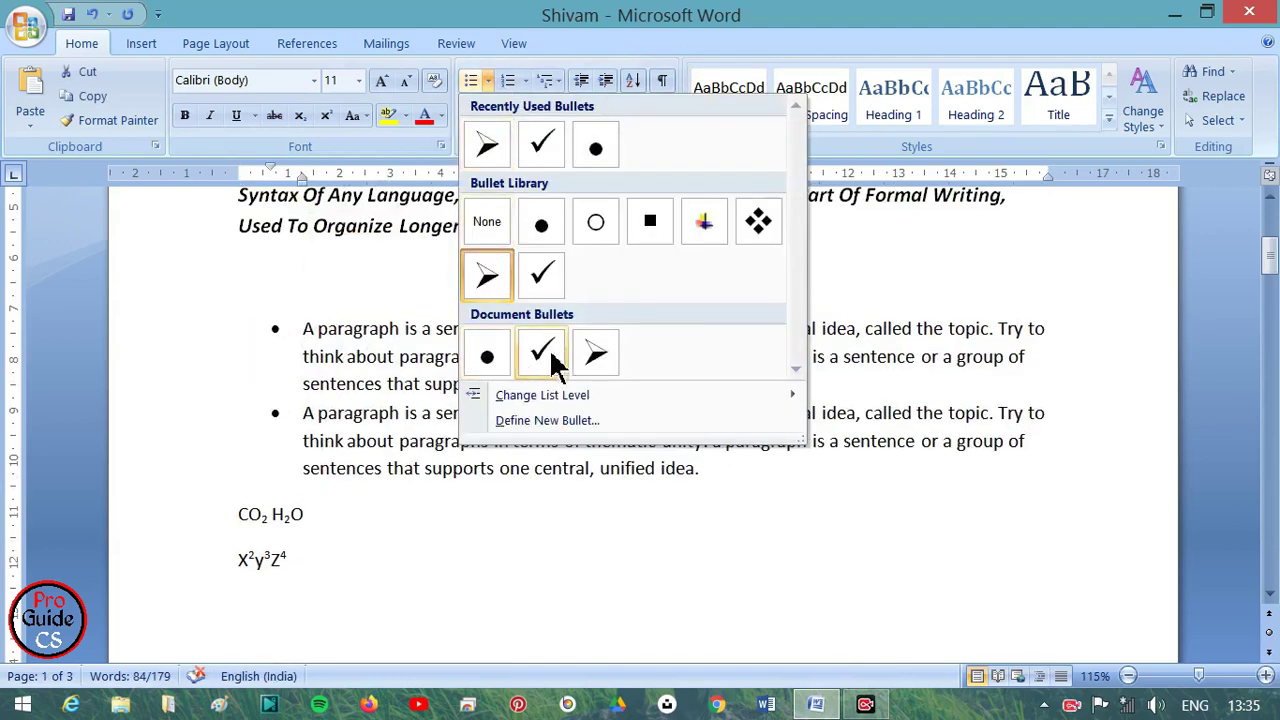
pyautogui.click(585, 360)
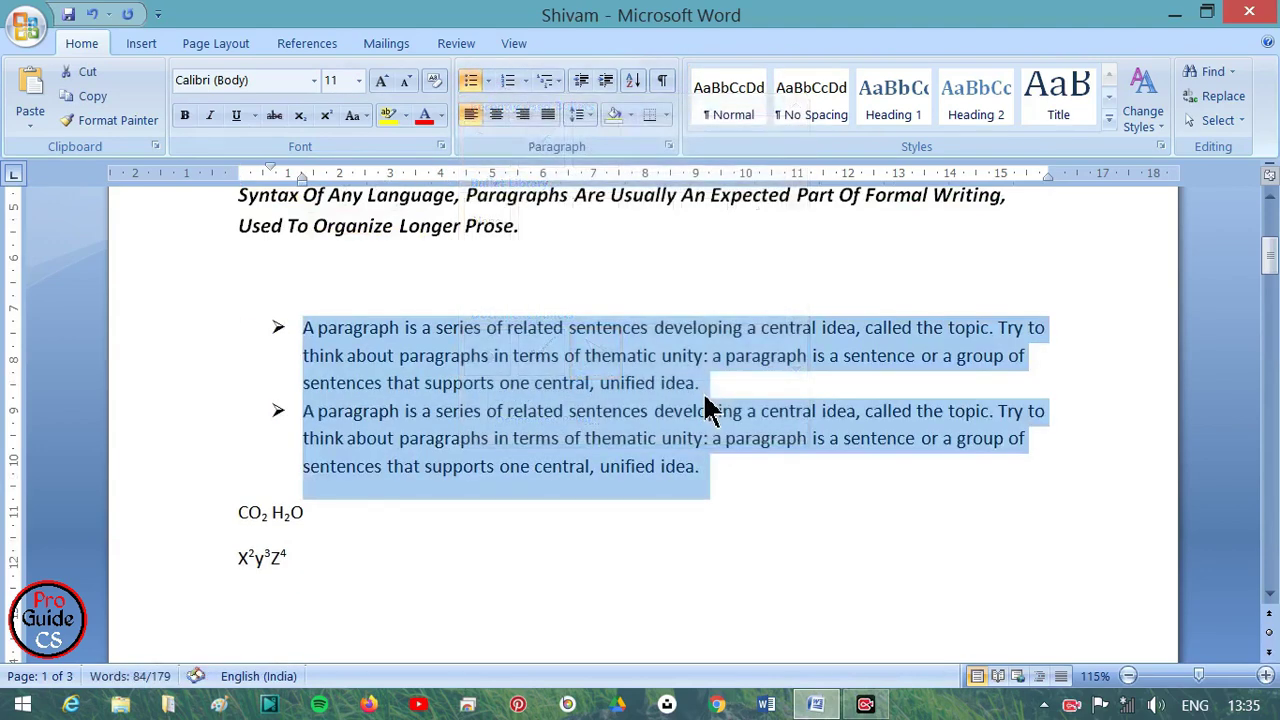
pyautogui.click(488, 80)
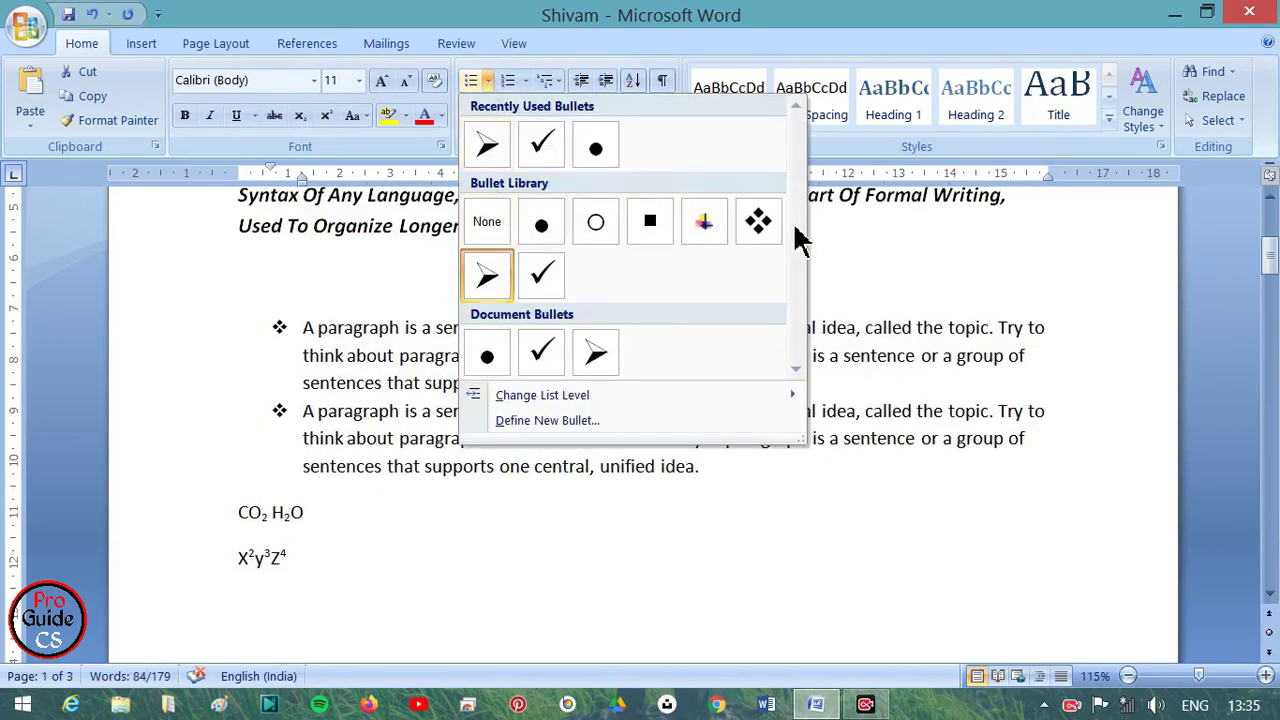
pyautogui.click(748, 235)
pyautogui.click(700, 490)
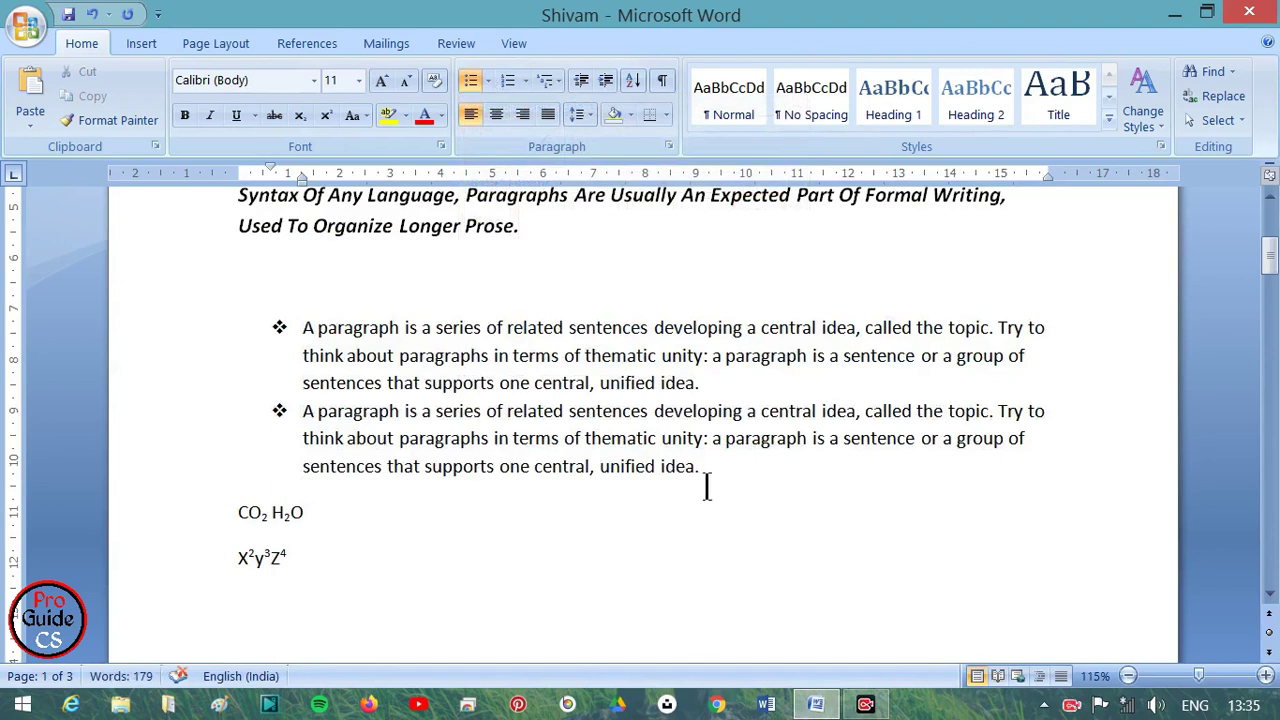
# Enlarge the bulleted text by two size steps to 14 point
pyautogui.moveTo(706, 486)
pyautogui.mouseDown()
pyautogui.moveTo(449, 362)
pyautogui.moveTo(303, 328)
pyautogui.mouseUp()
pyautogui.click(381, 80)
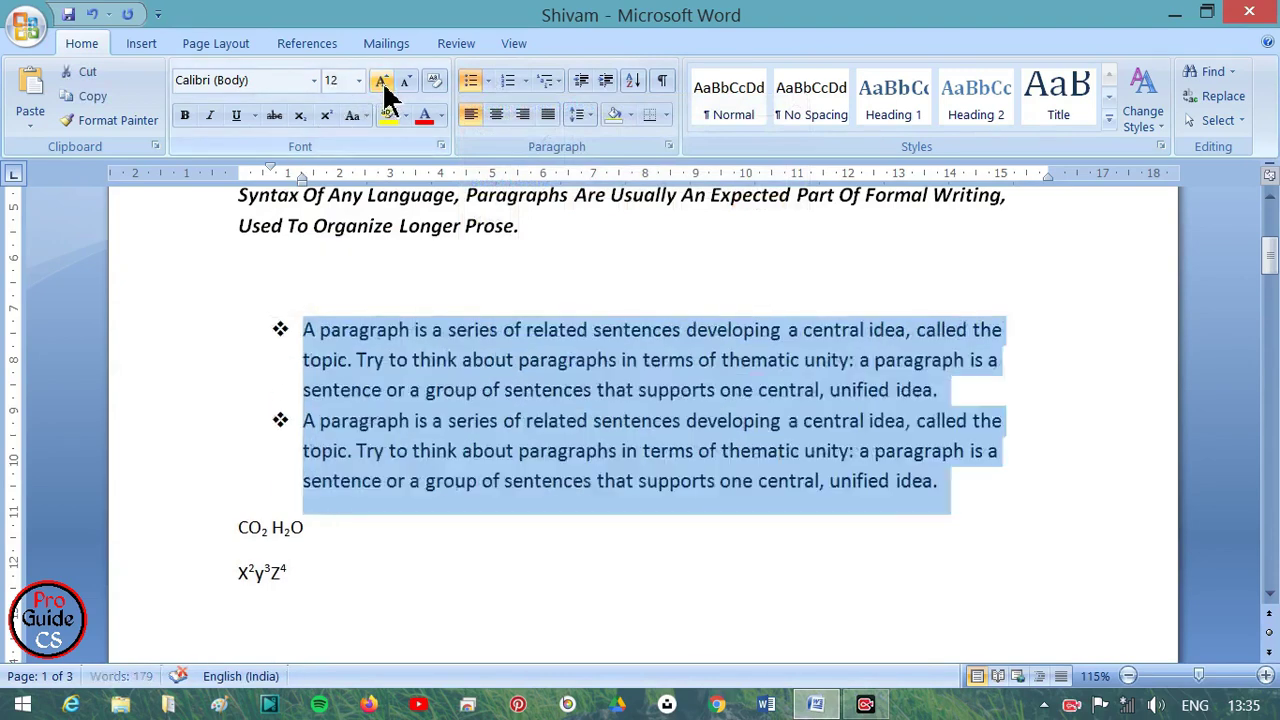
pyautogui.click(381, 80)
pyautogui.click(604, 460)
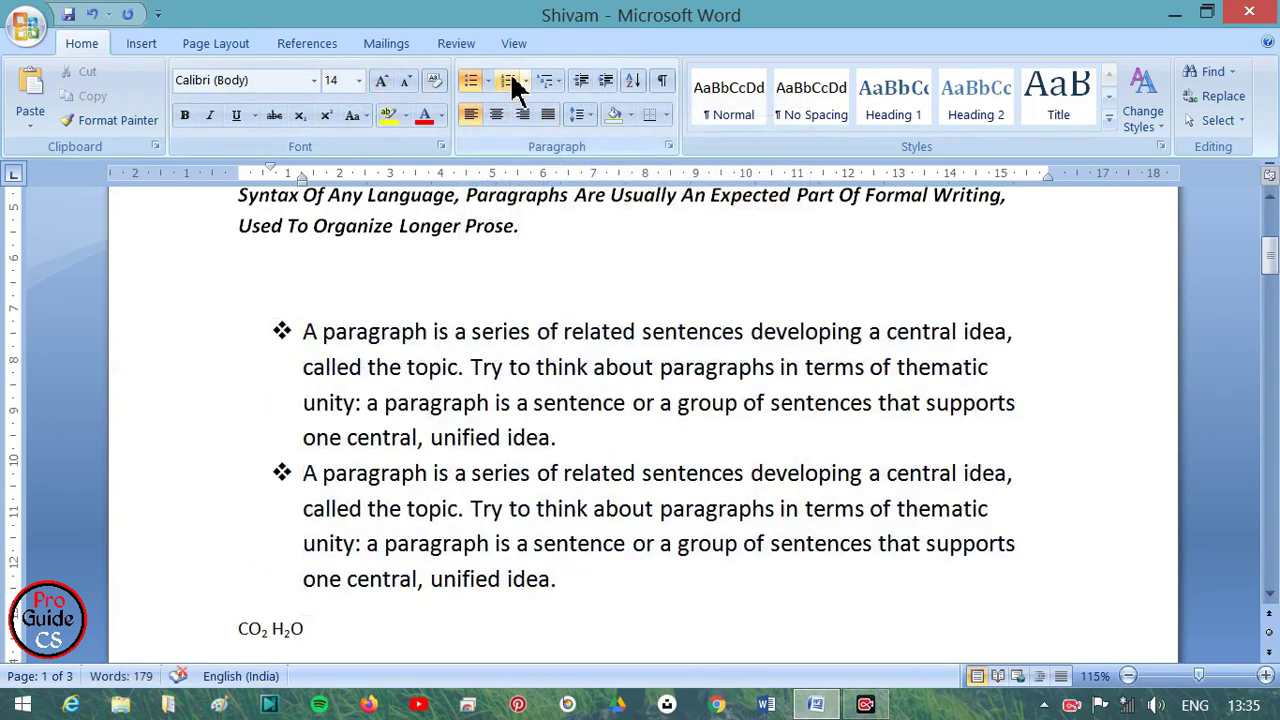
pyautogui.scroll(5, 582, 338)
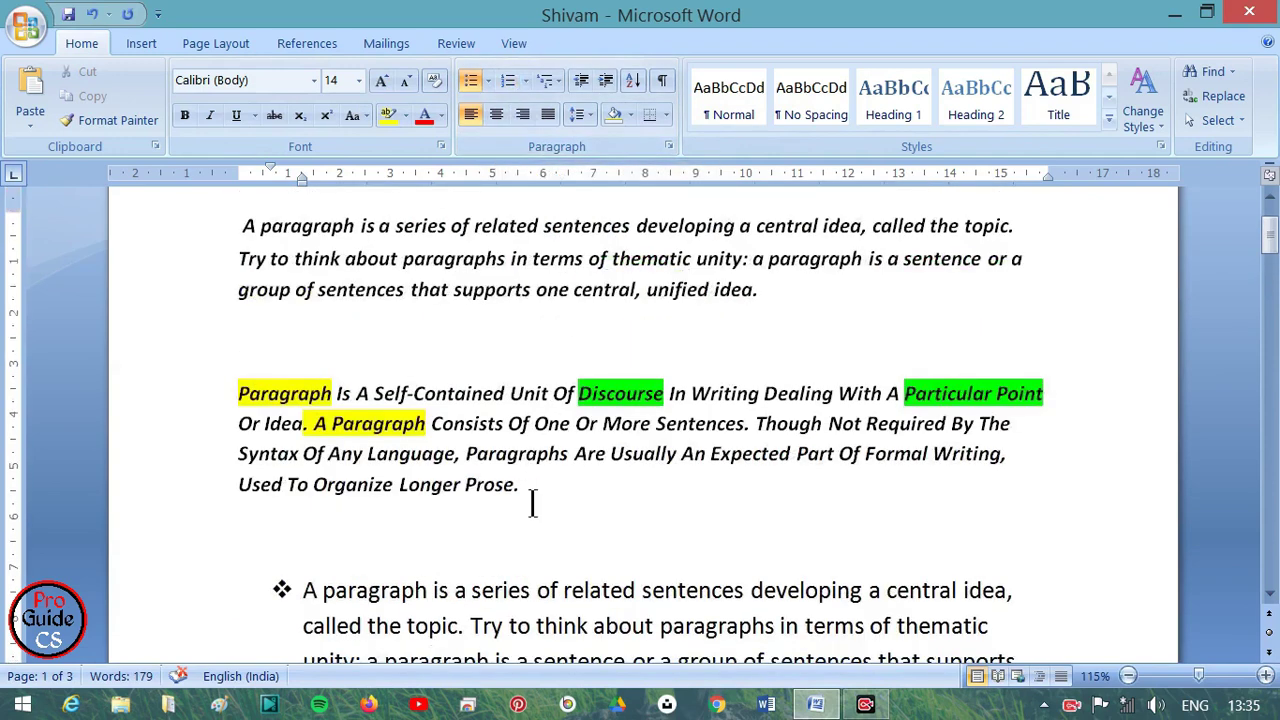
# Delete the blank line between the two italic paragraphs
pyautogui.moveTo(532, 490); pyautogui.dragTo(240, 390)
pyautogui.click(275, 340)
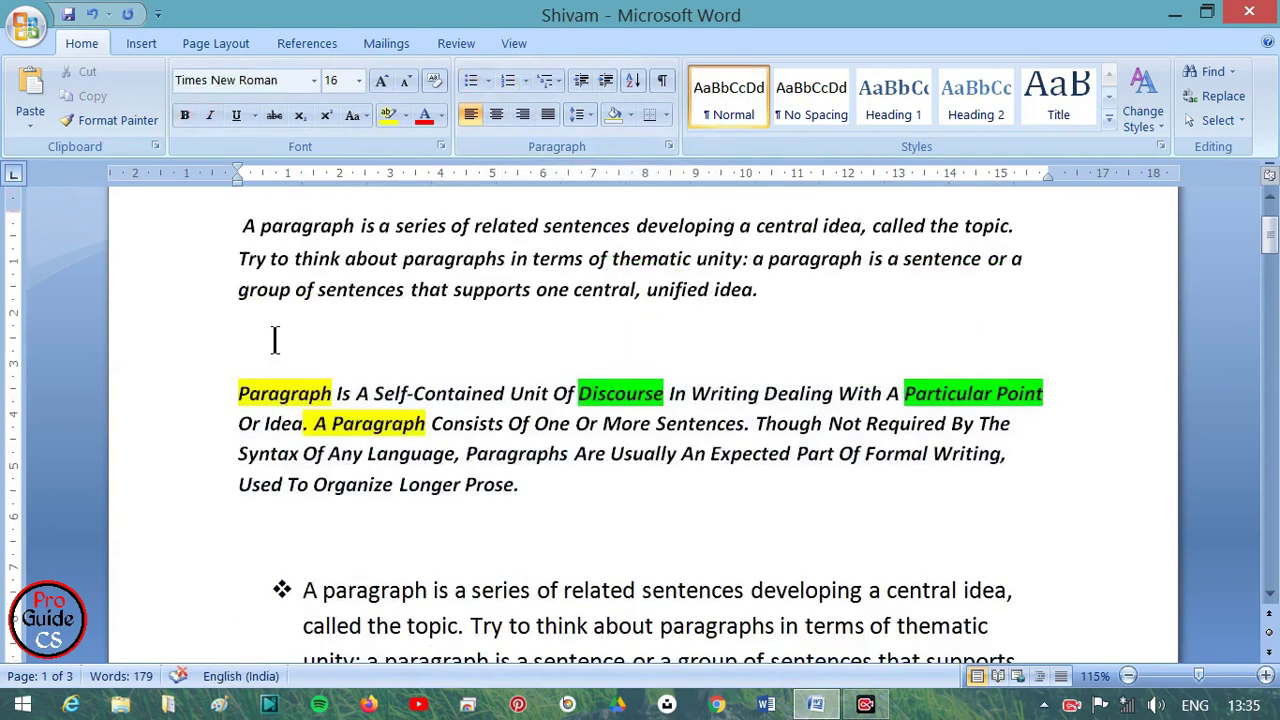
pyautogui.press('Delete')
pyautogui.moveTo(530, 455)
pyautogui.mouseDown()
pyautogui.moveTo(203, 252)
pyautogui.moveTo(208, 233)
pyautogui.mouseUp()
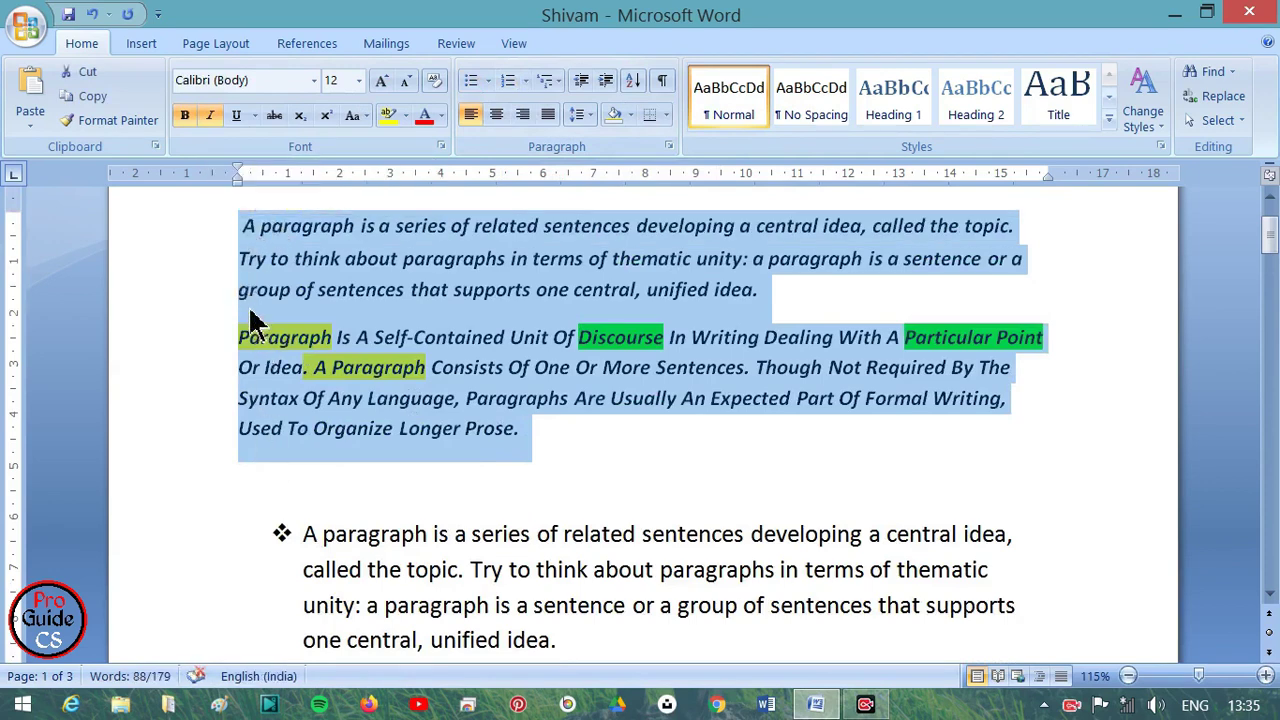
pyautogui.click(746, 262)
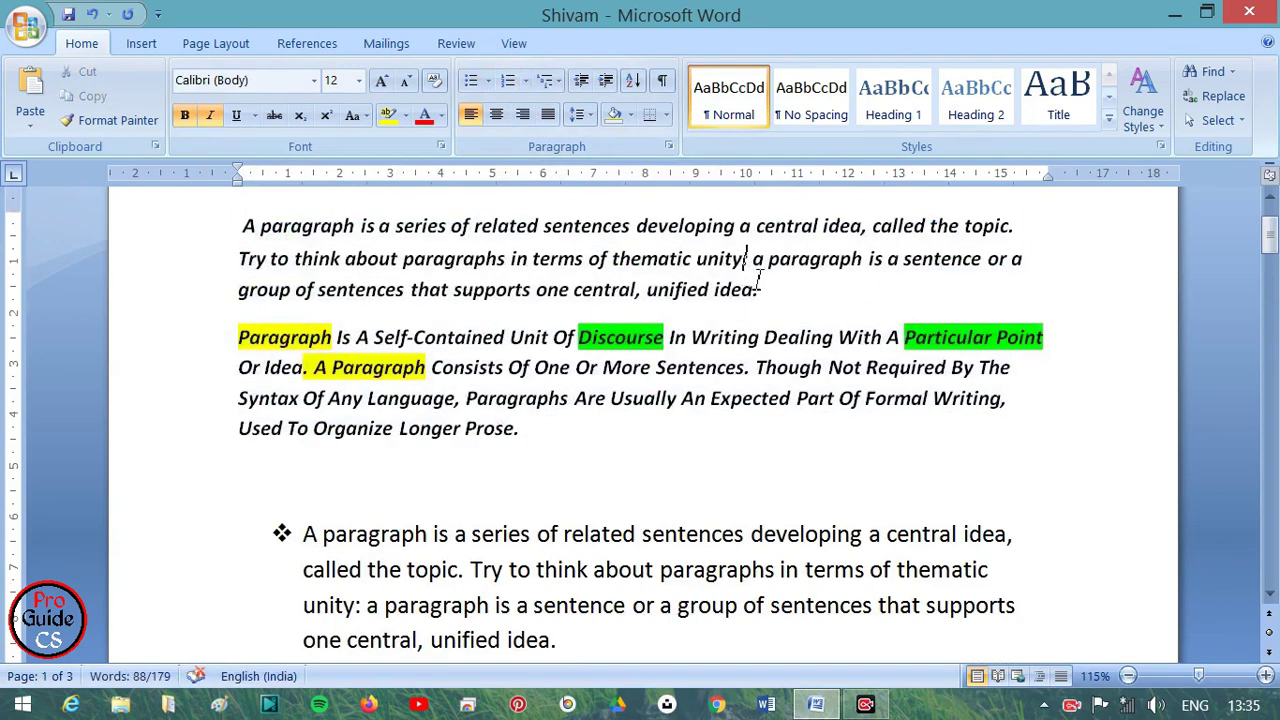
pyautogui.hotkey('ctrl', 'Home')
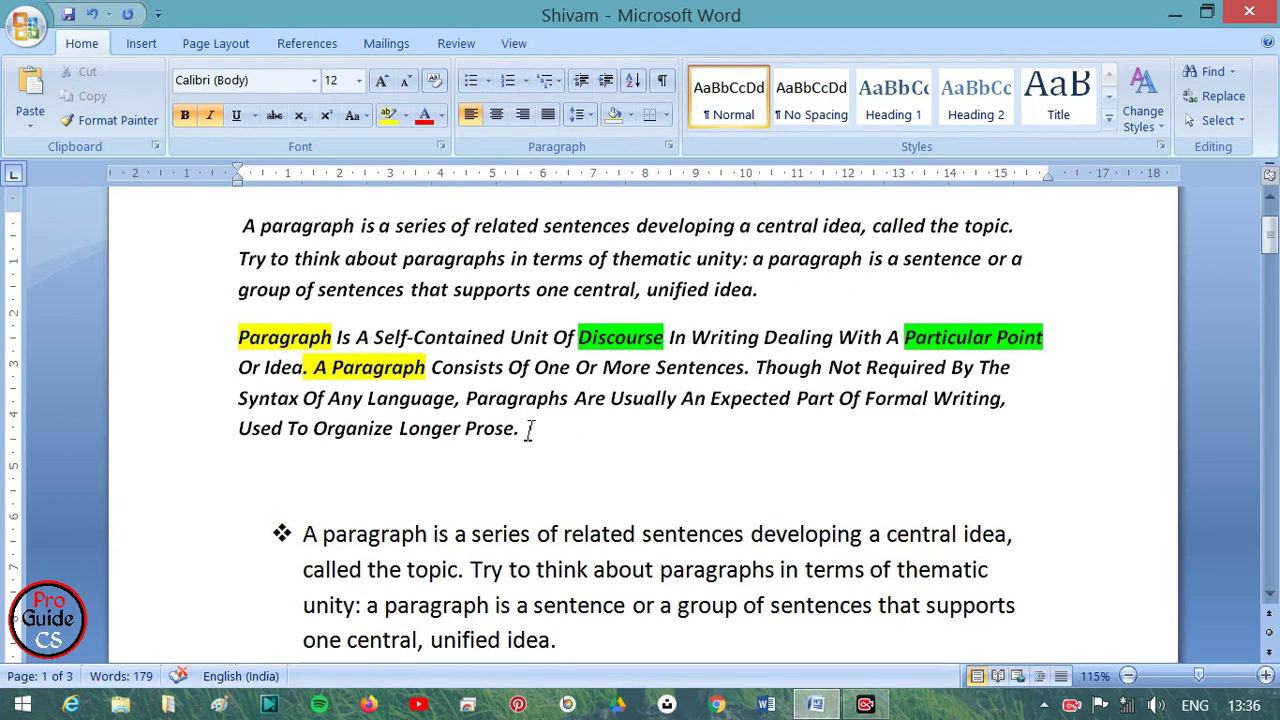
# Number both italic paragraphs 1., 2., then change the list to A., B. lettering
pyautogui.moveTo(529, 430); pyautogui.dragTo(241, 193)
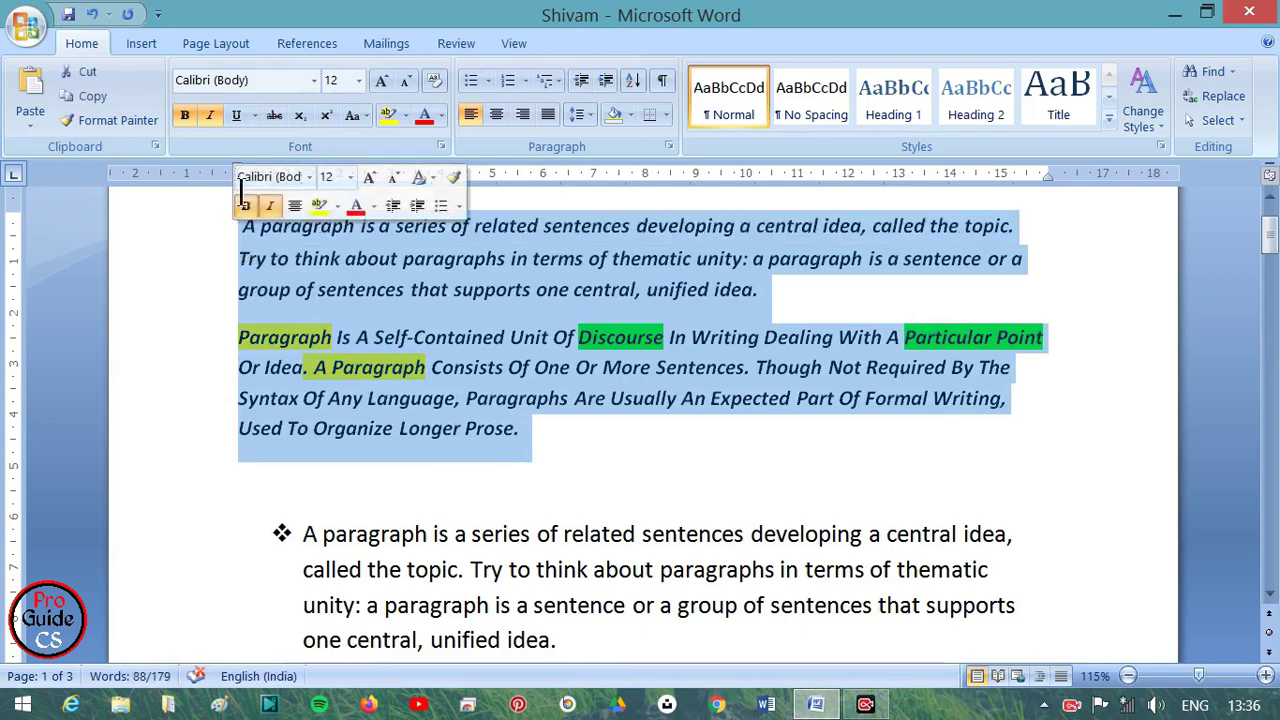
pyautogui.click(525, 82)
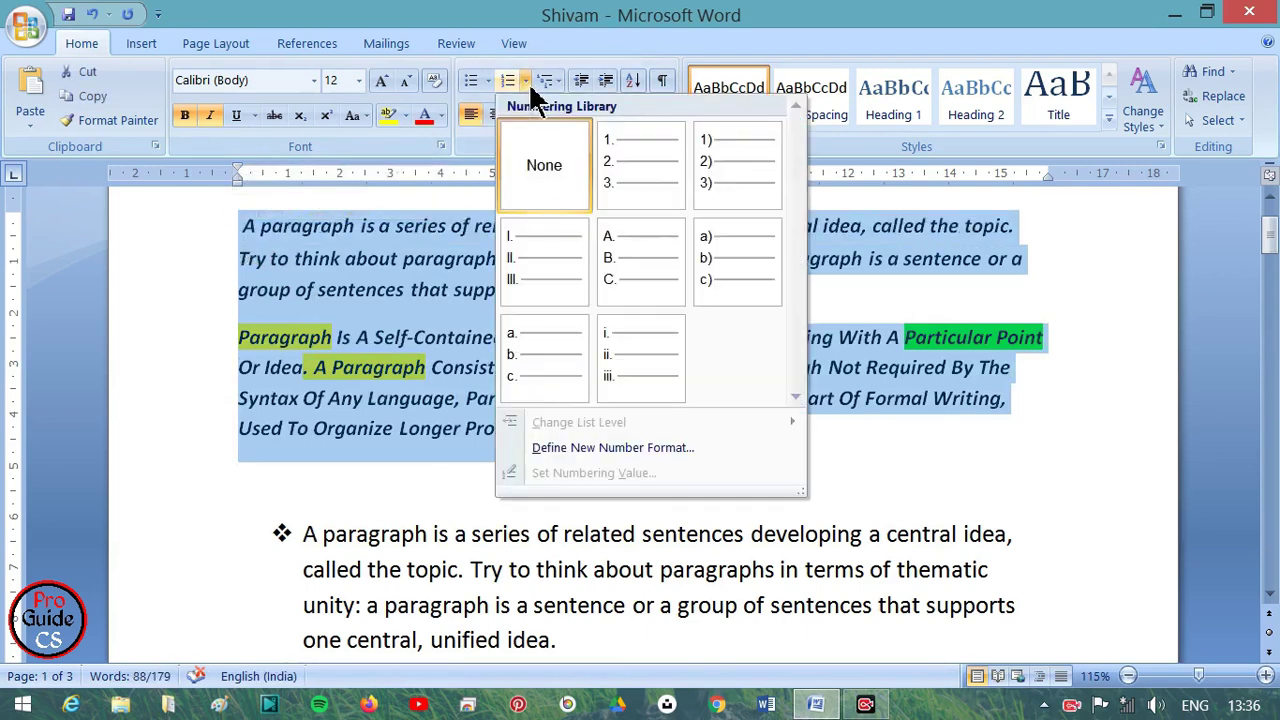
pyautogui.click(510, 82)
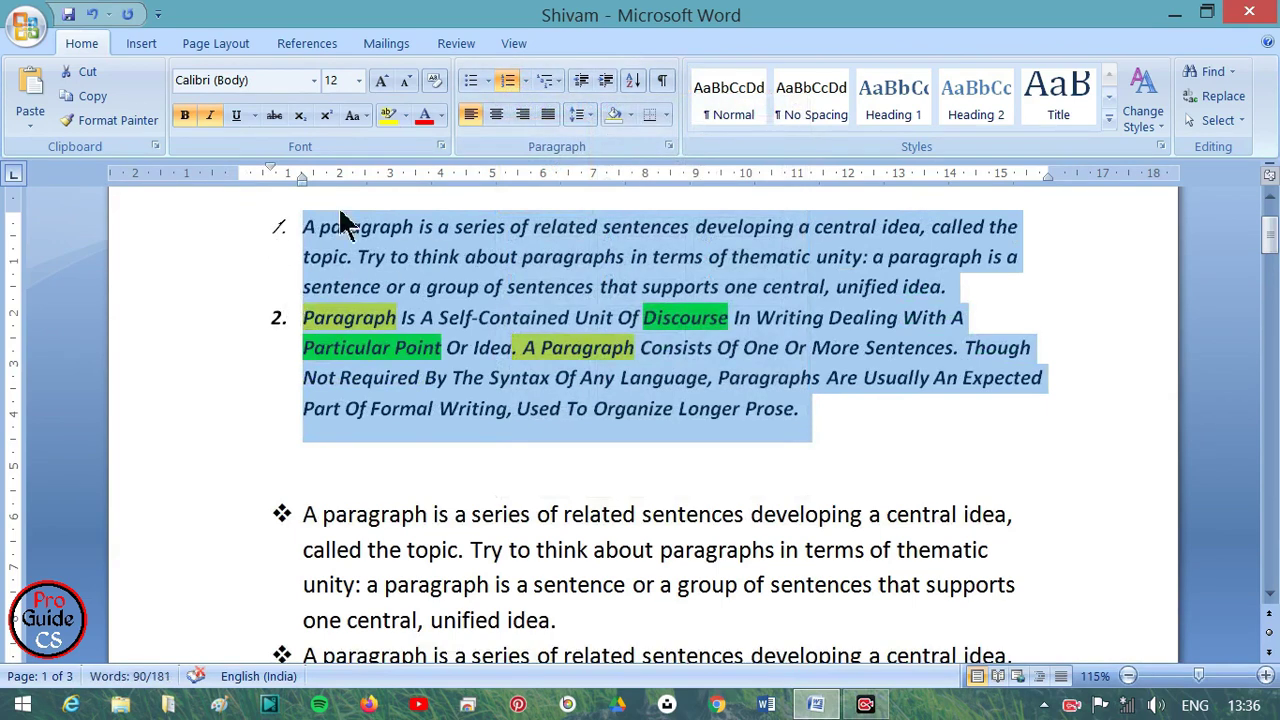
pyautogui.click(526, 82)
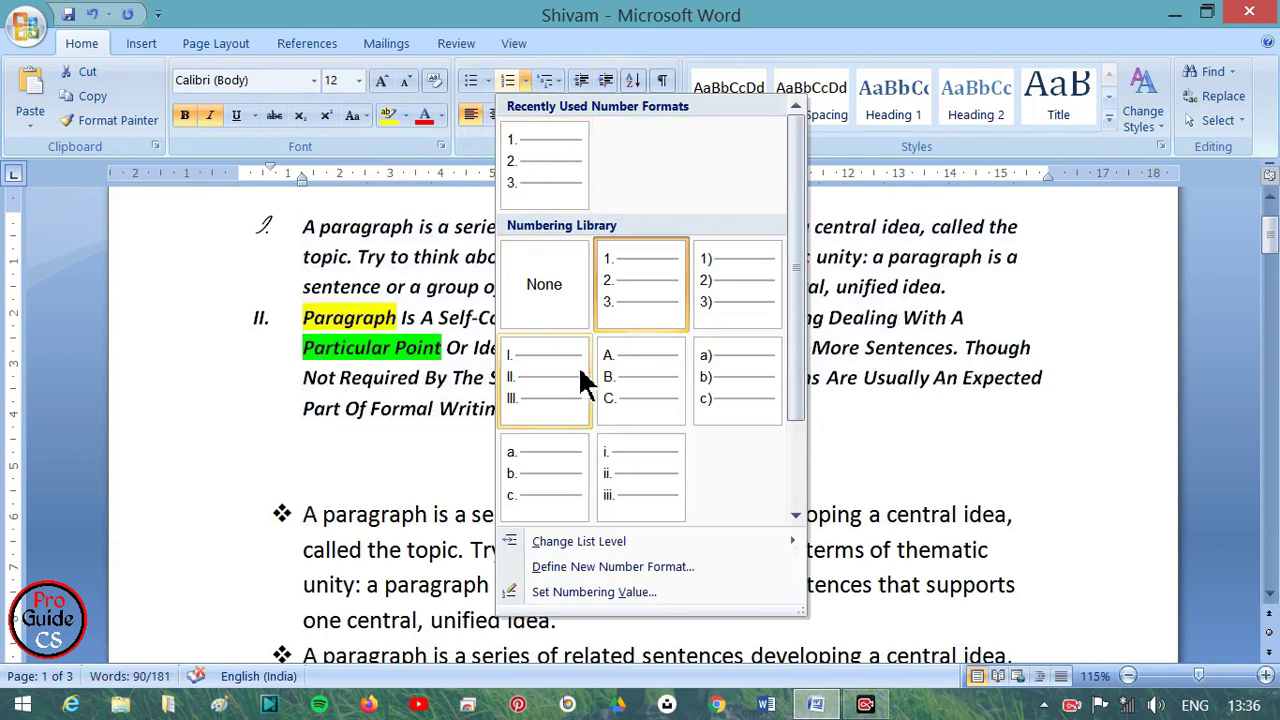
pyautogui.click(650, 388)
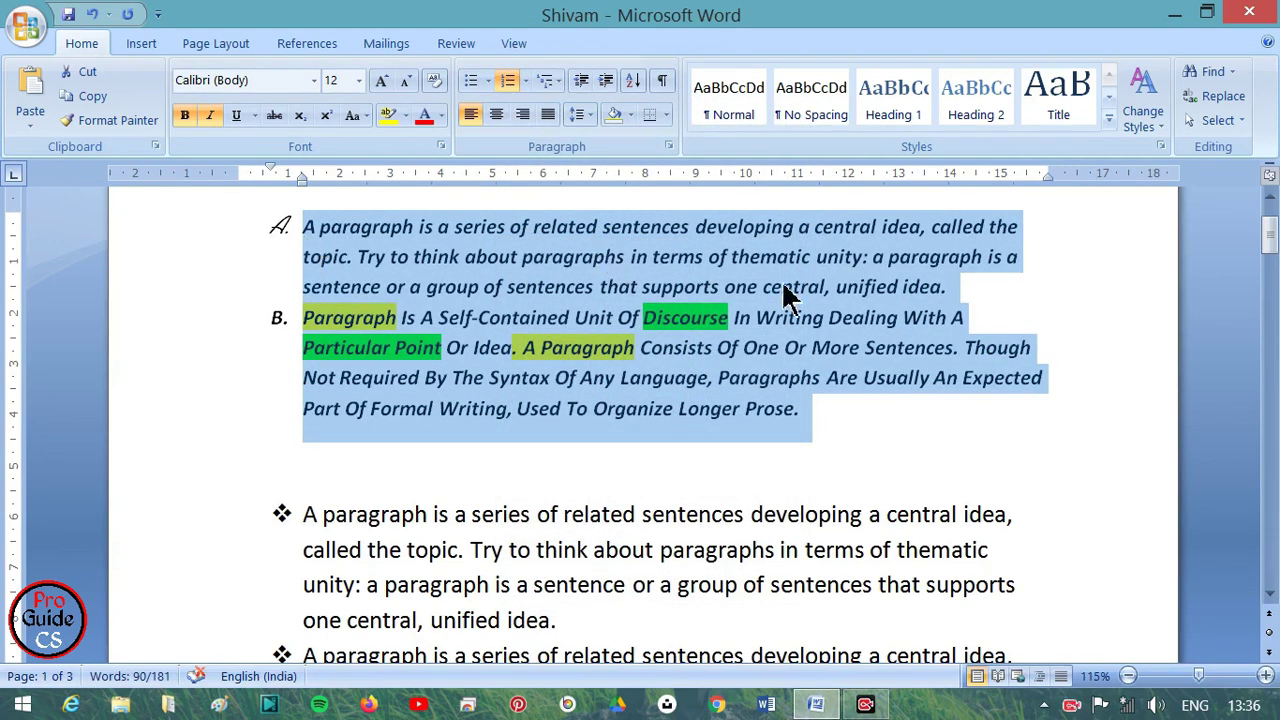
pyautogui.scroll(2, 794, 334)
pyautogui.scroll(-1, 795, 330)
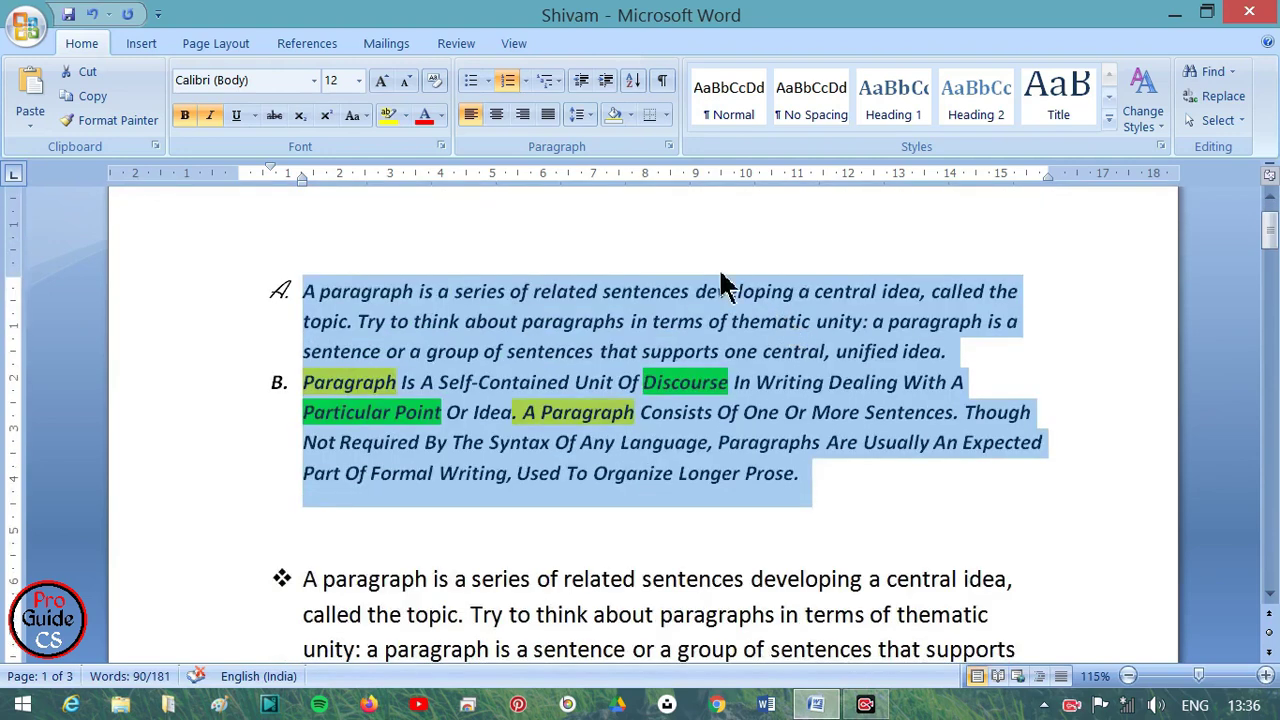
# Clear formatting from both top paragraphs and reletter them a), b)
pyautogui.click(432, 84)
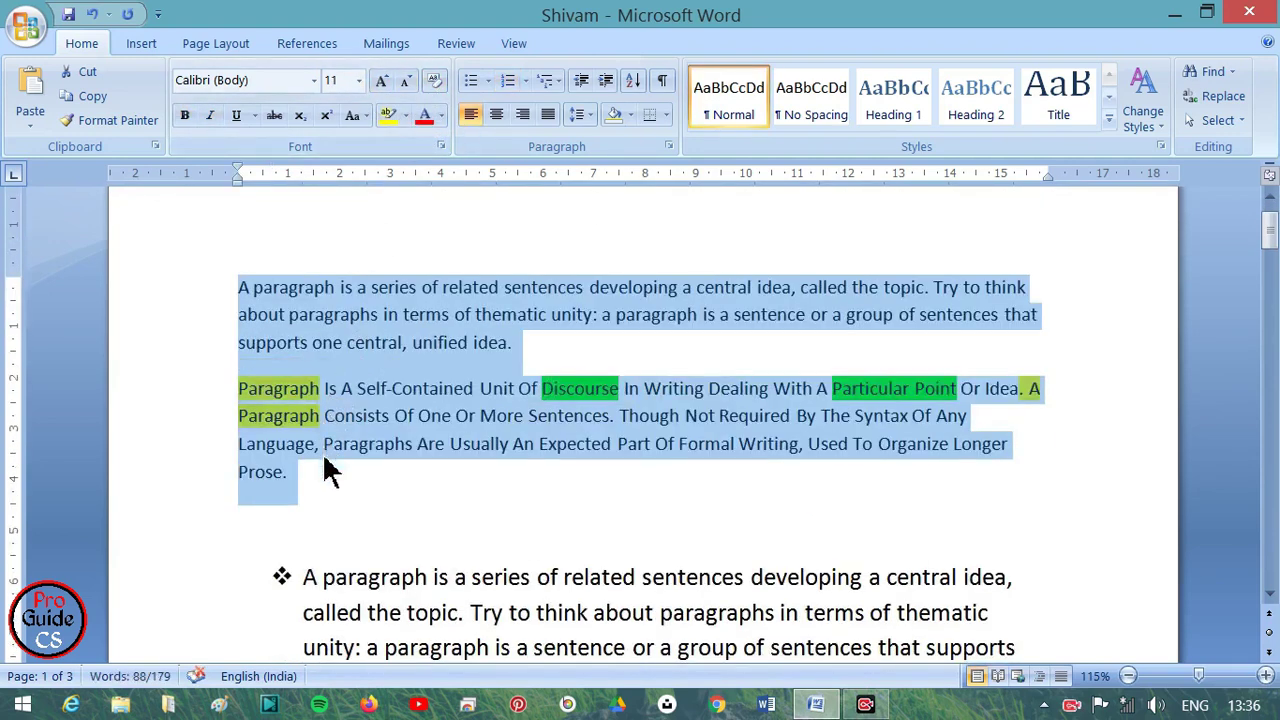
pyautogui.moveTo(310, 500); pyautogui.dragTo(177, 291)
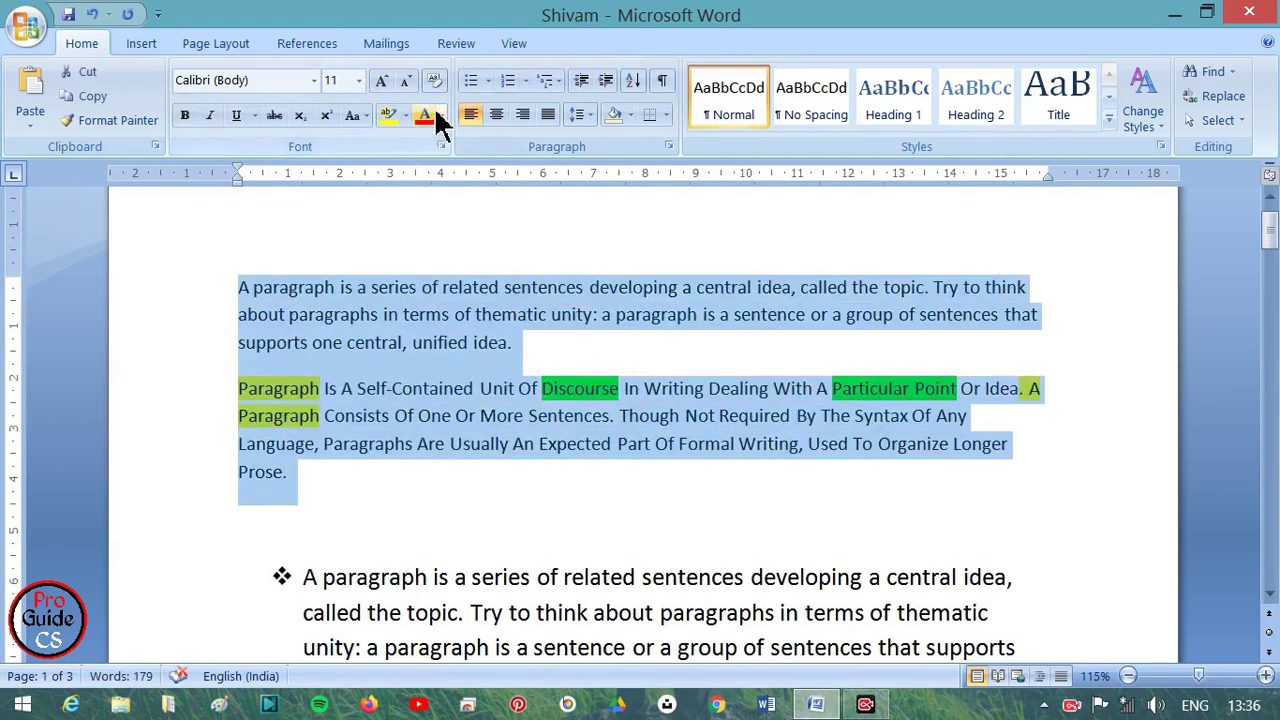
pyautogui.click(525, 82)
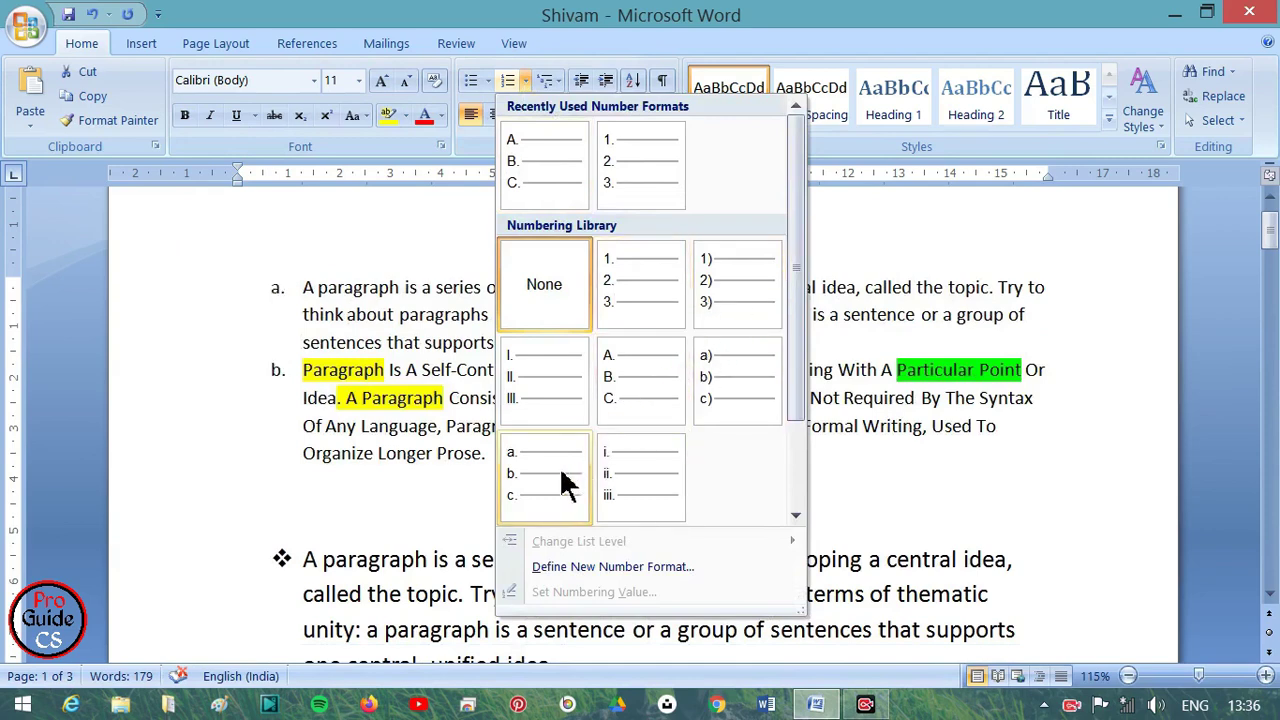
pyautogui.click(746, 372)
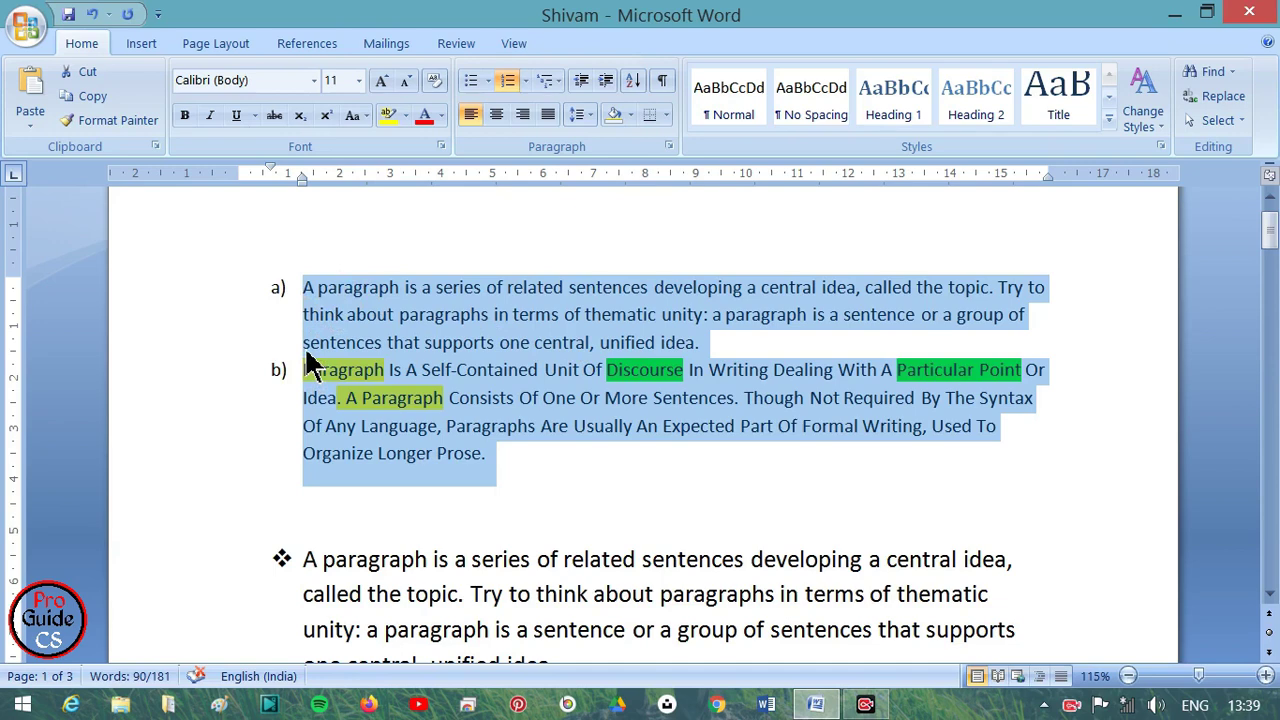
# Start the list at e), then switch it to 1., 2. numbering
pyautogui.click(526, 80)
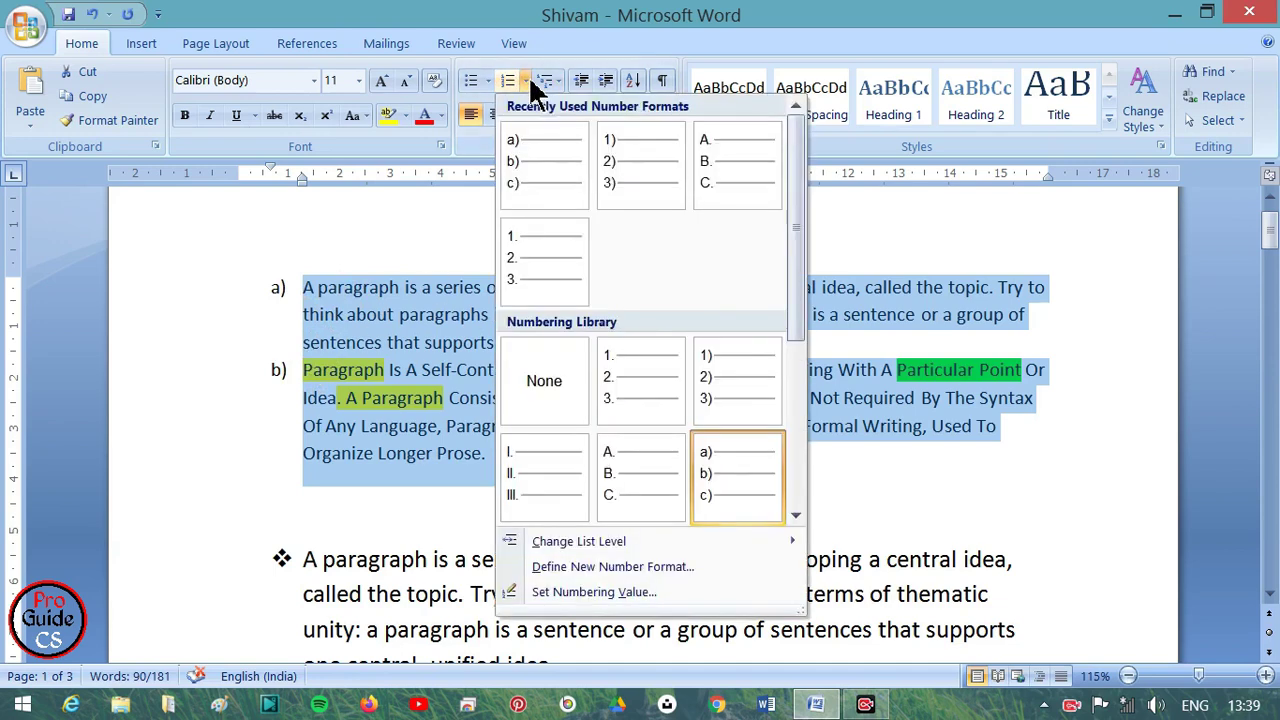
pyautogui.click(561, 594)
pyautogui.write('e')
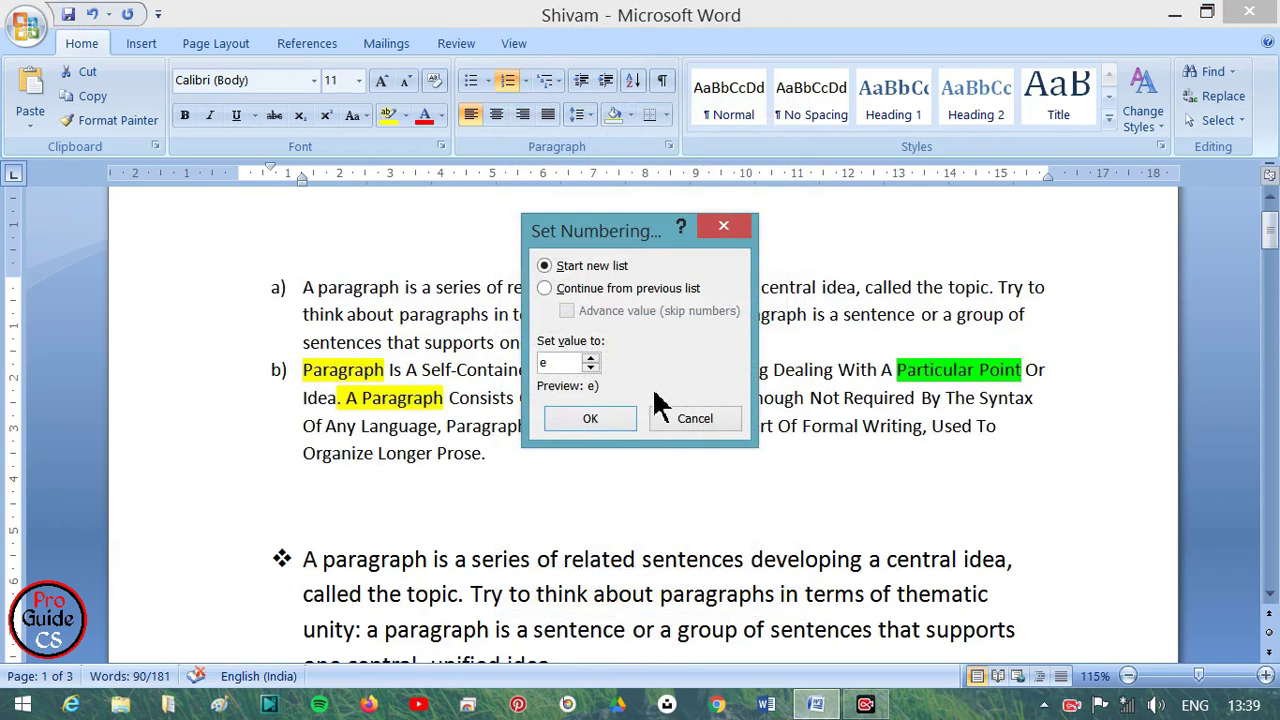
pyautogui.click(600, 420)
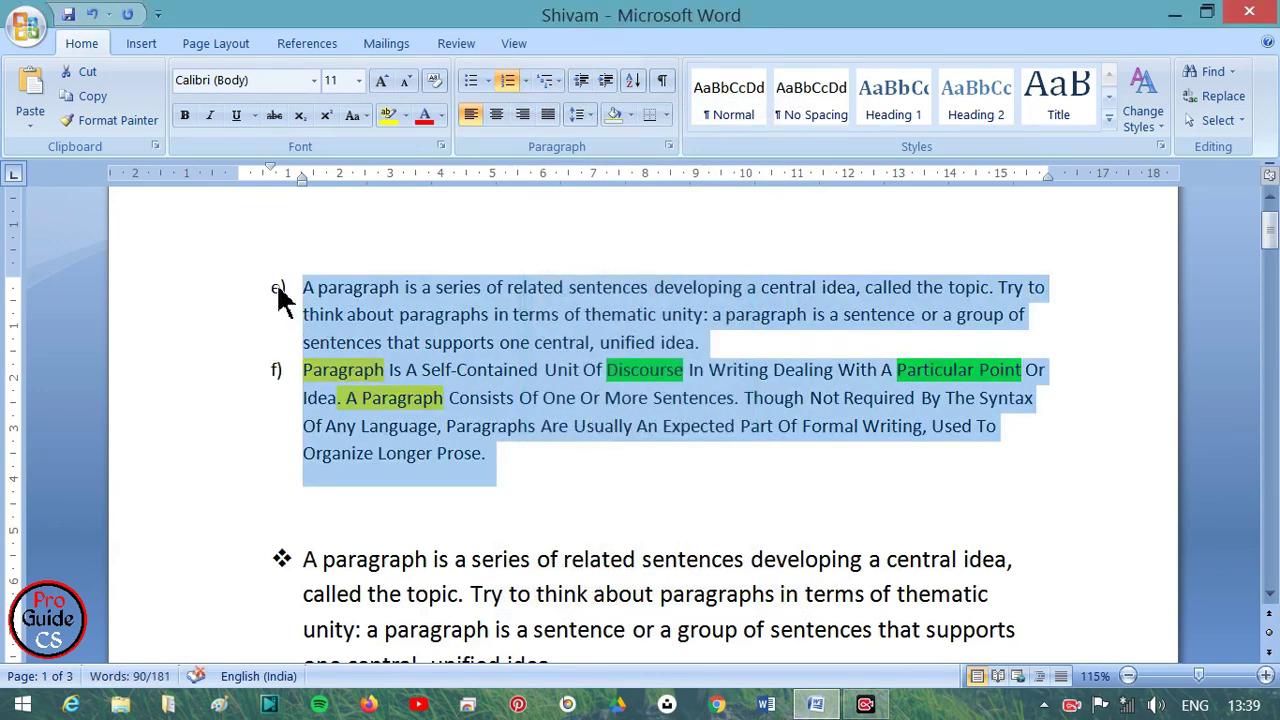
pyautogui.click(524, 81)
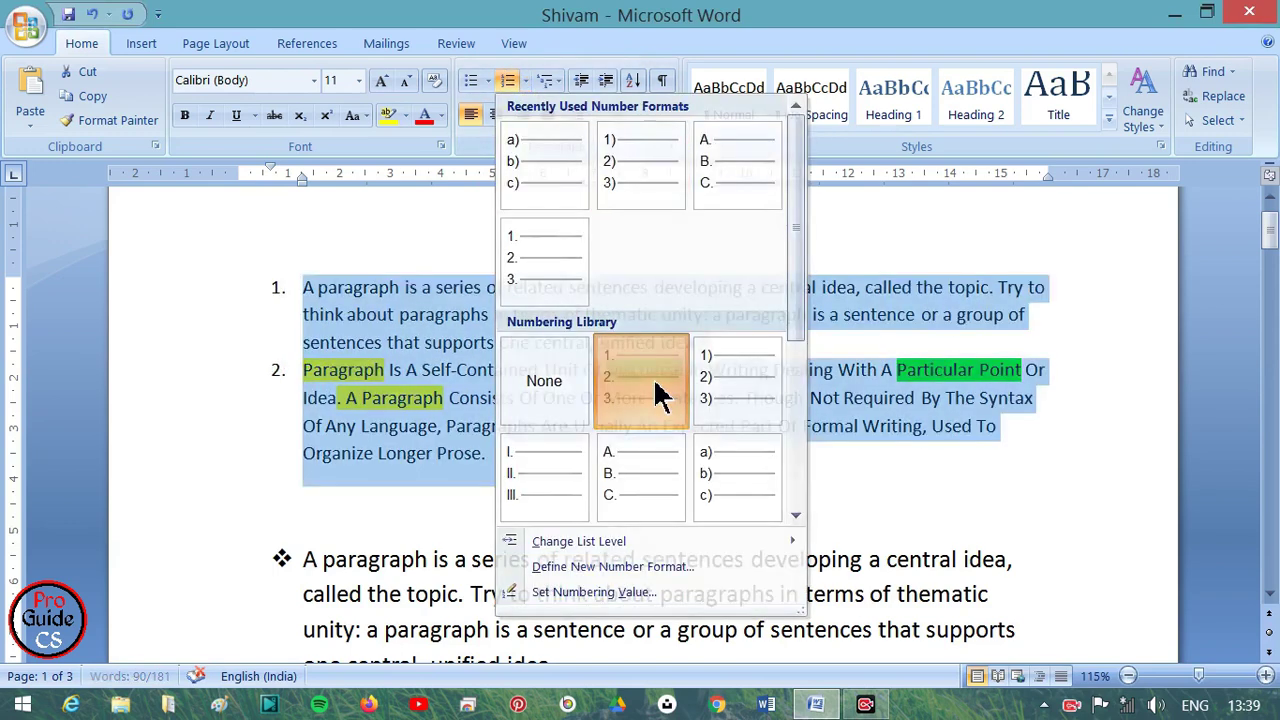
pyautogui.click(657, 395)
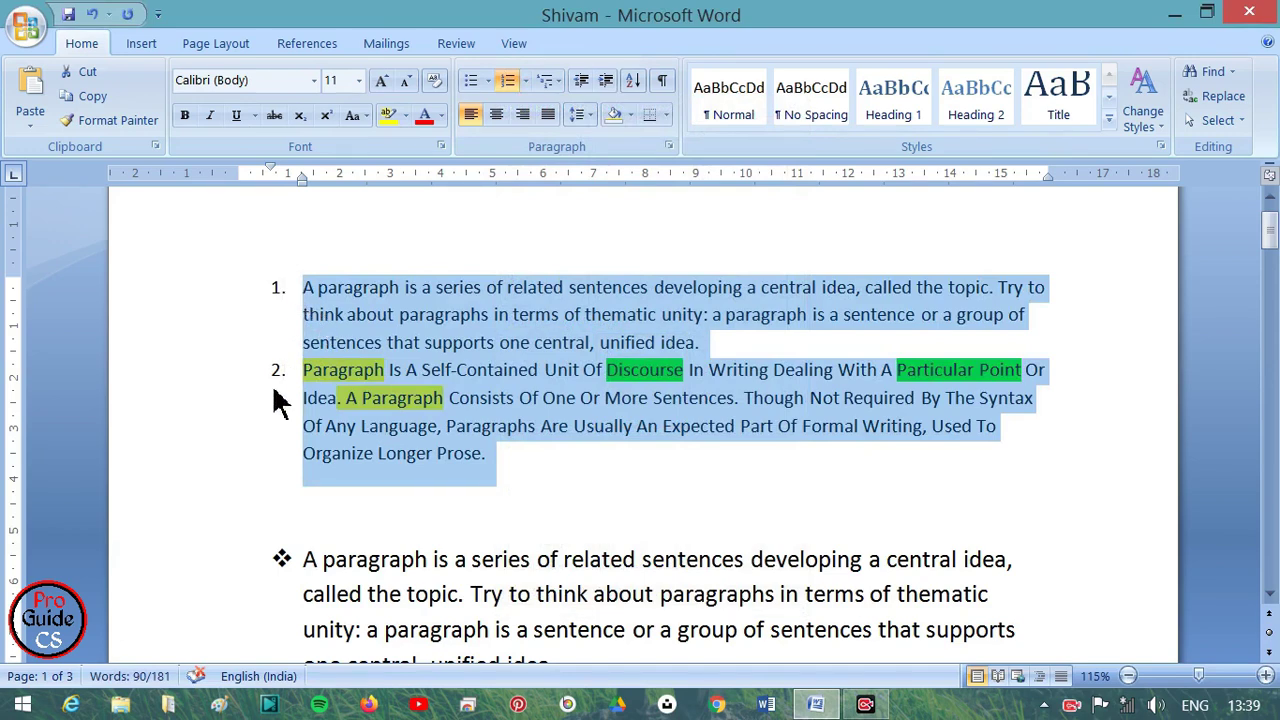
pyautogui.click(505, 454)
# Set the list's starting number to 5 and place the caret at the start of item 6
pyautogui.moveTo(446, 398); pyautogui.dragTo(303, 287)
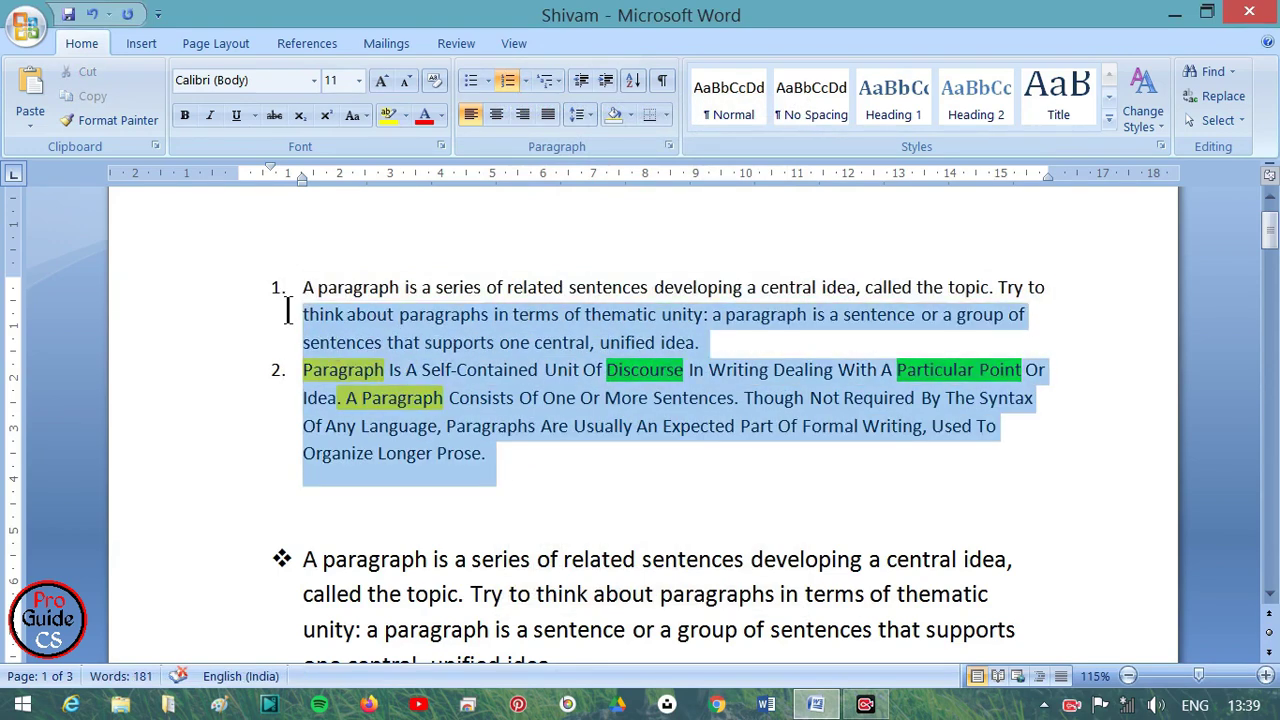
pyautogui.click(524, 80)
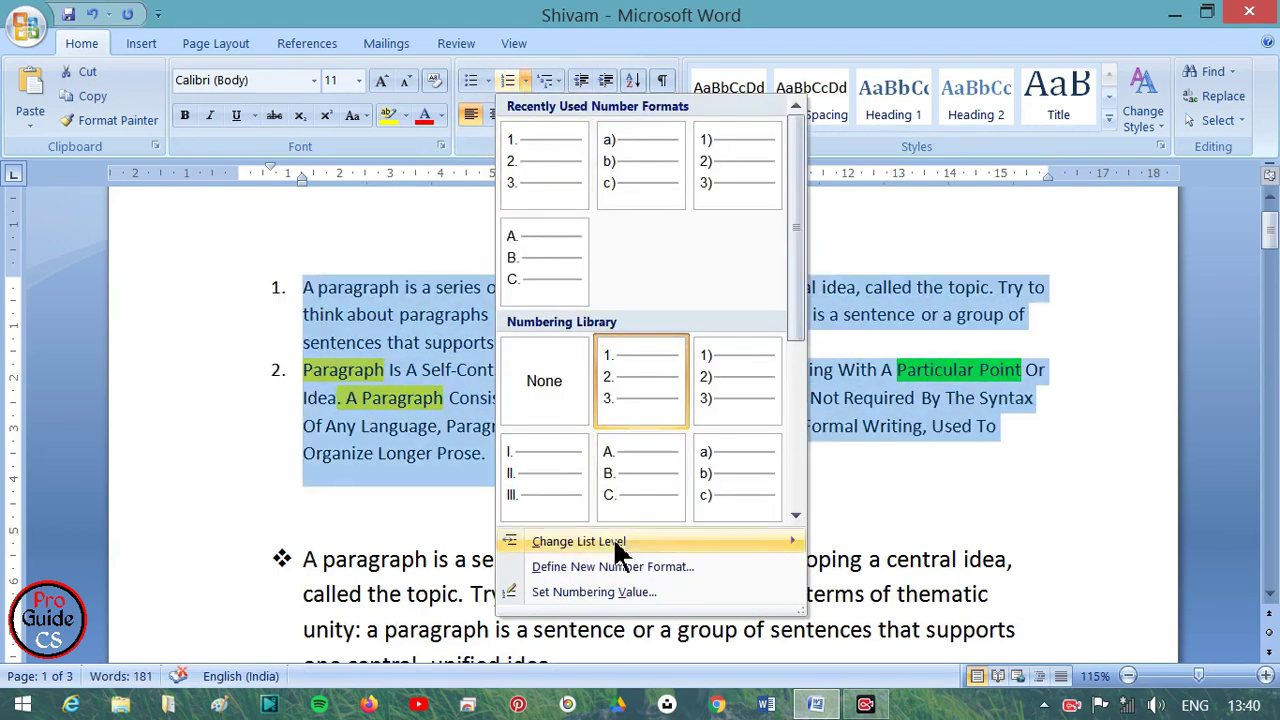
pyautogui.click(612, 598)
pyautogui.write('5')
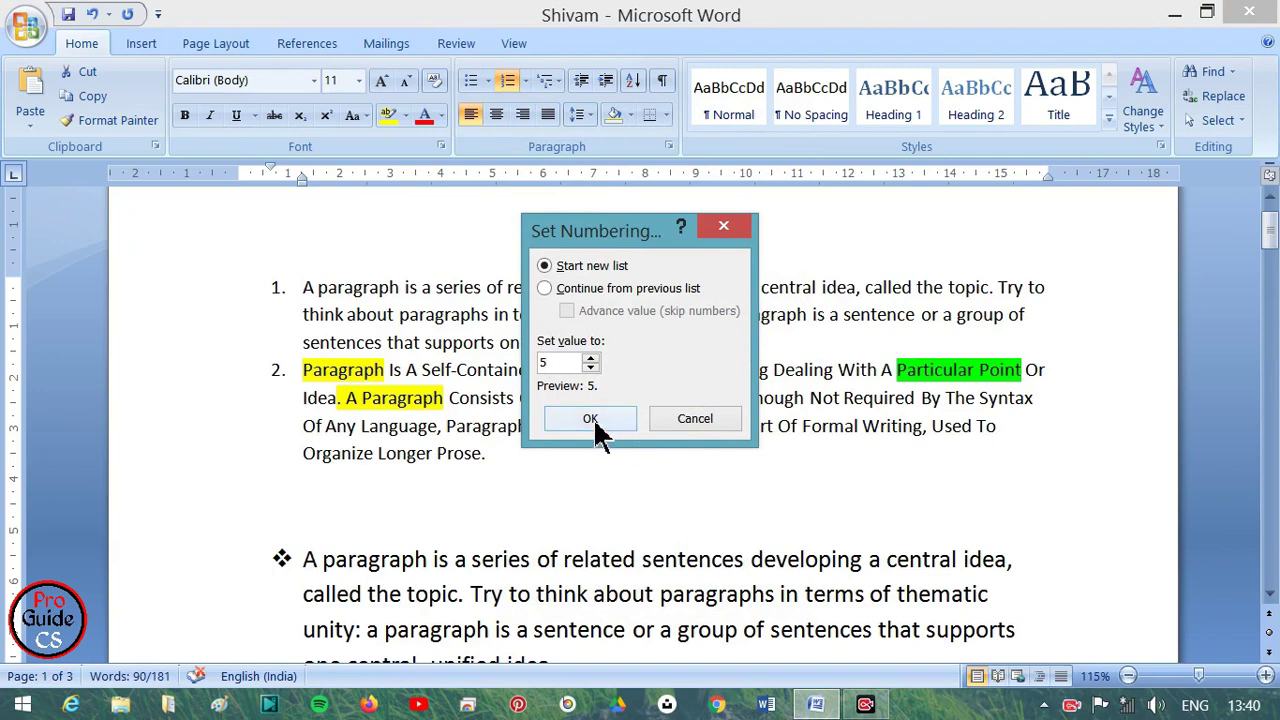
pyautogui.click(588, 421)
pyautogui.click(289, 313)
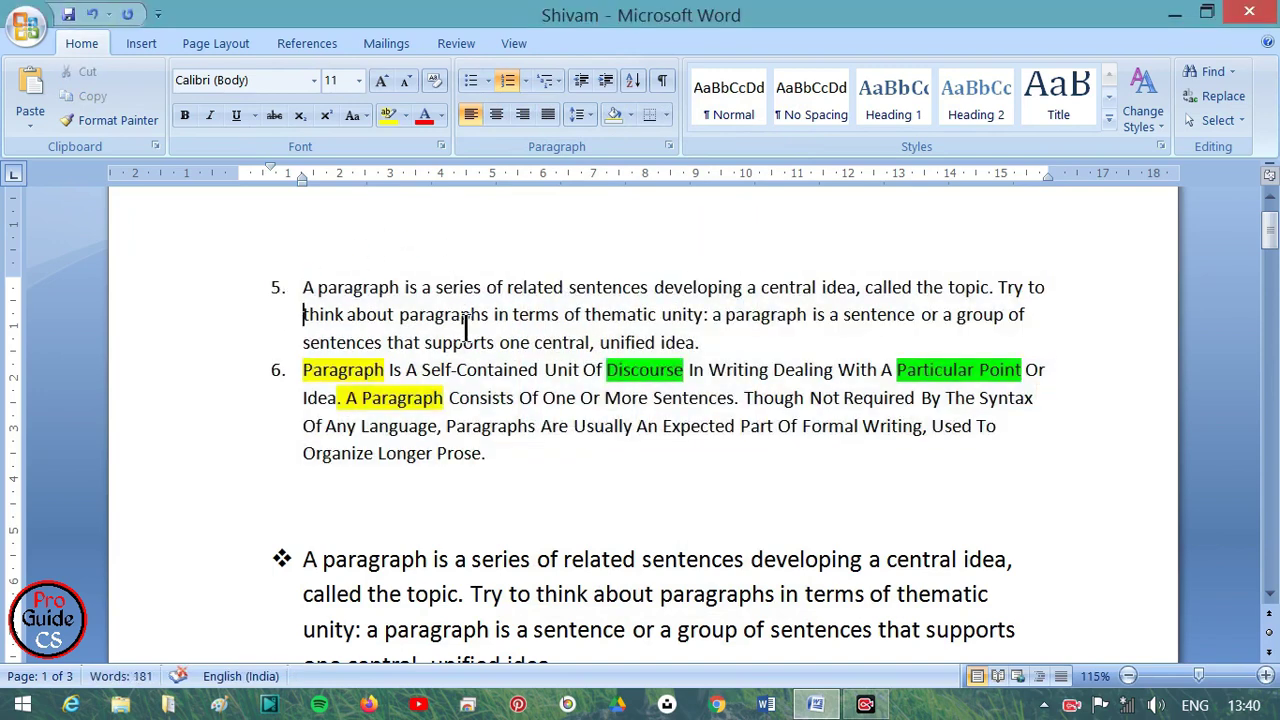
pyautogui.click(306, 376)
pyautogui.hotkey('ctrl', 'shift', 'n')
pyautogui.press('BackSpace')
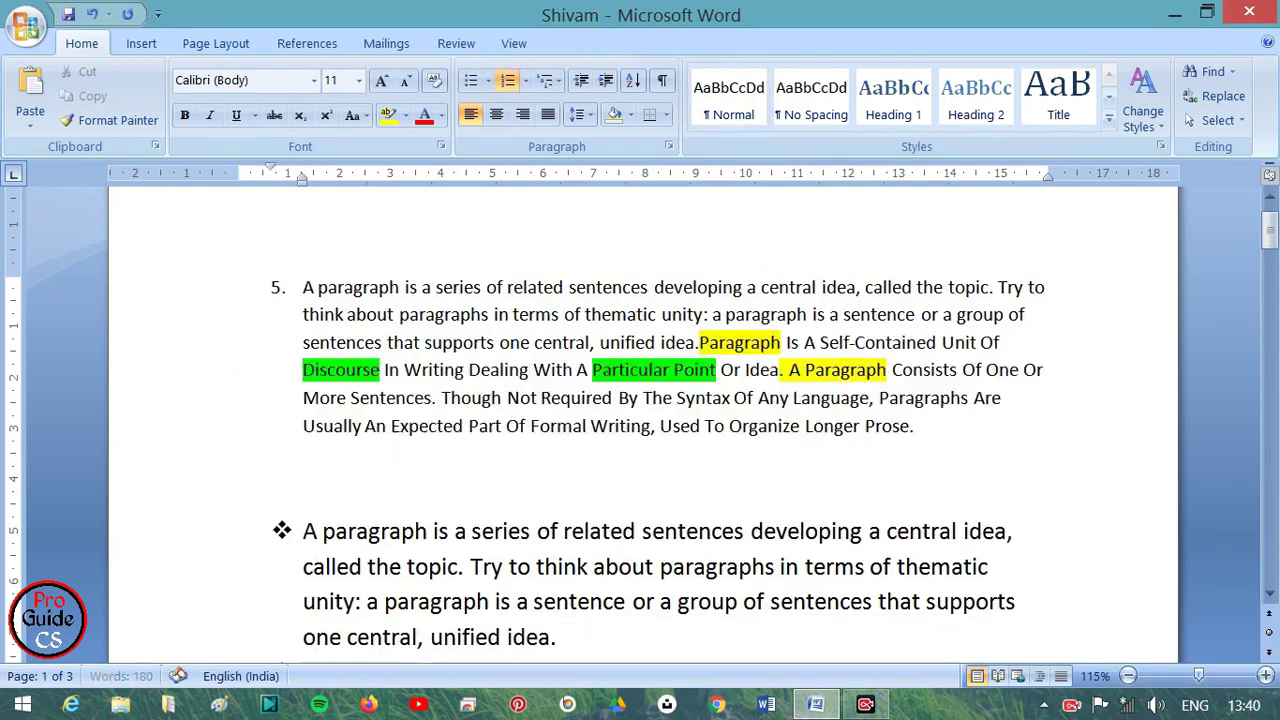
pyautogui.press('Return')
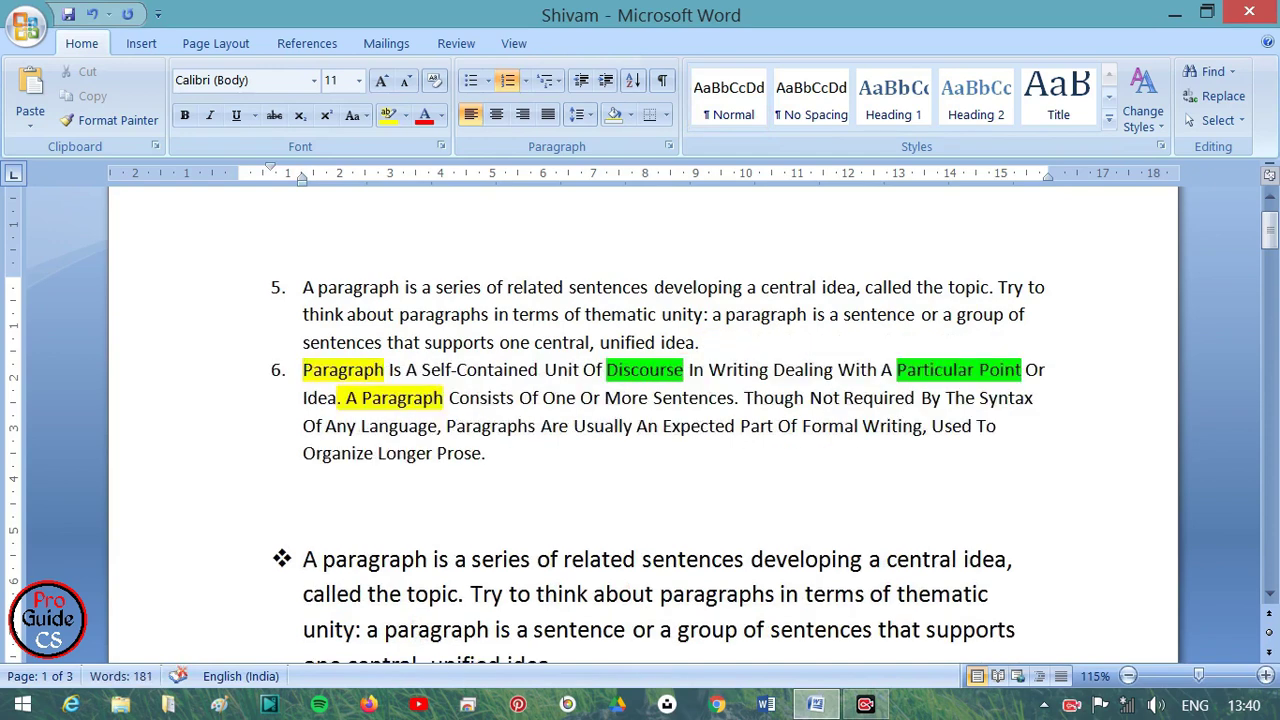
pyautogui.press('Tab')
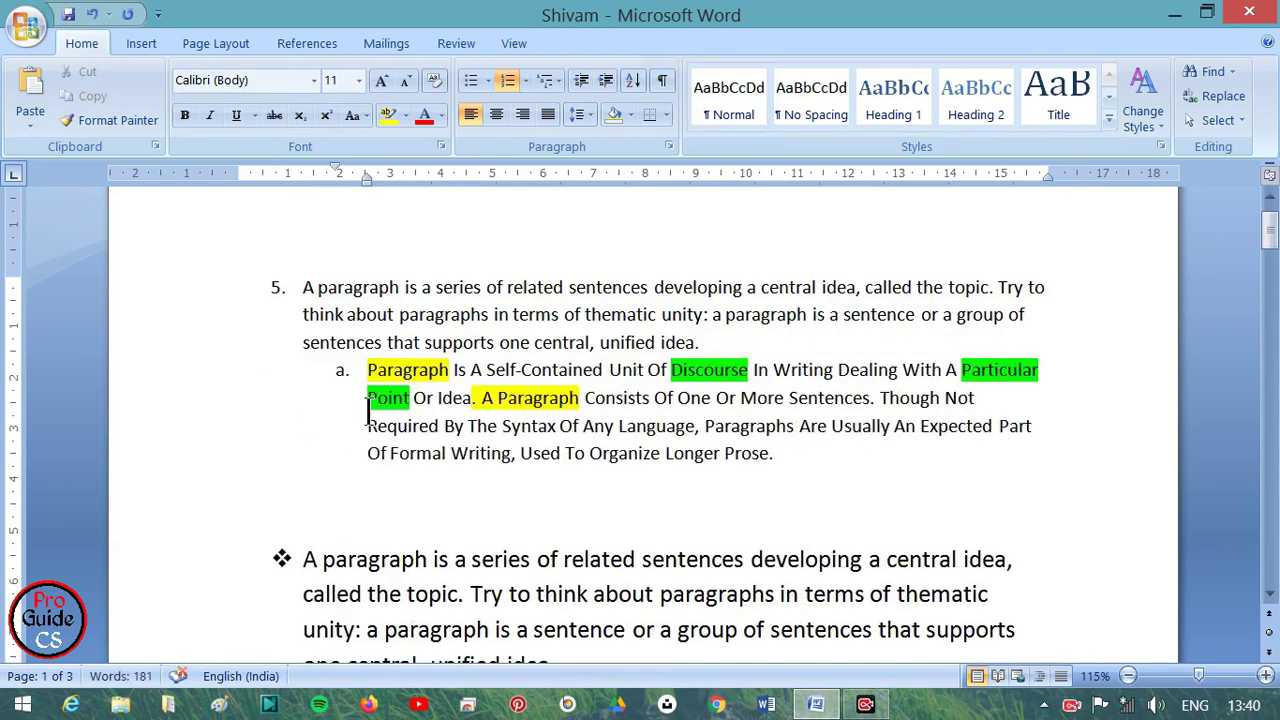
pyautogui.click(878, 402)
pyautogui.press('Return')
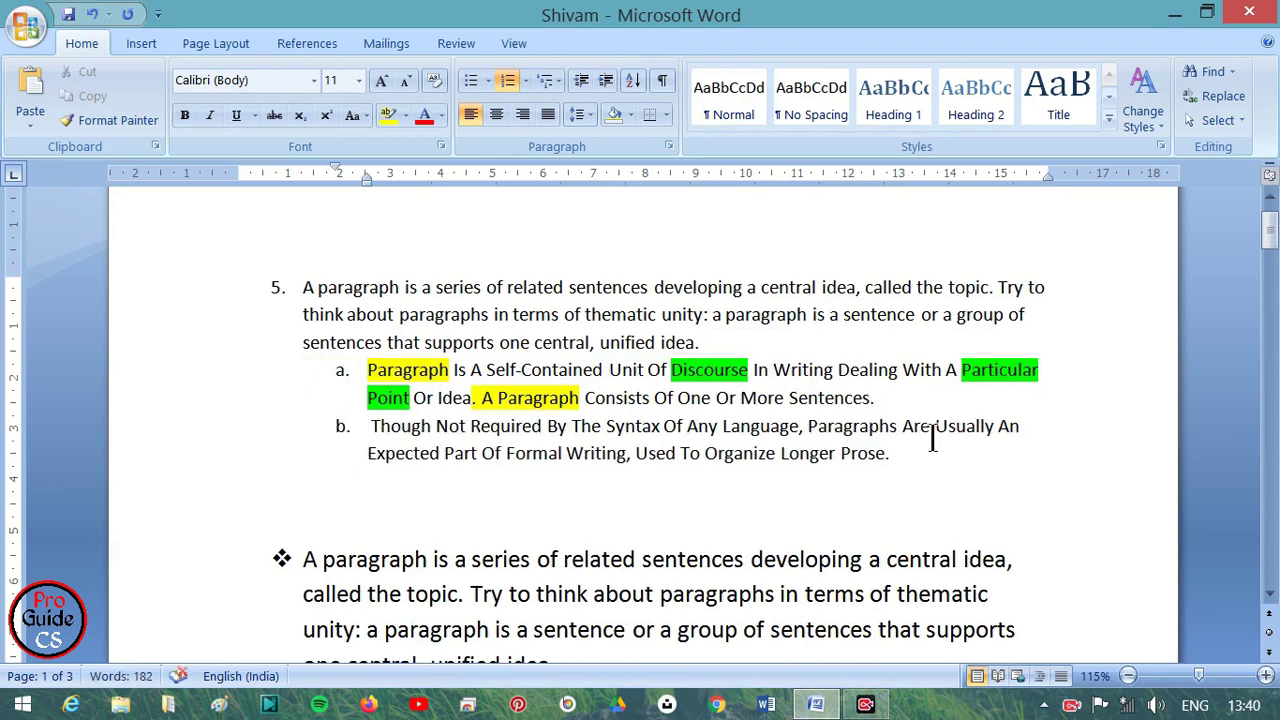
pyautogui.click(808, 436)
pyautogui.press('BackSpace')
pyautogui.press('BackSpace')
pyautogui.write('.')
pyautogui.press('Return')
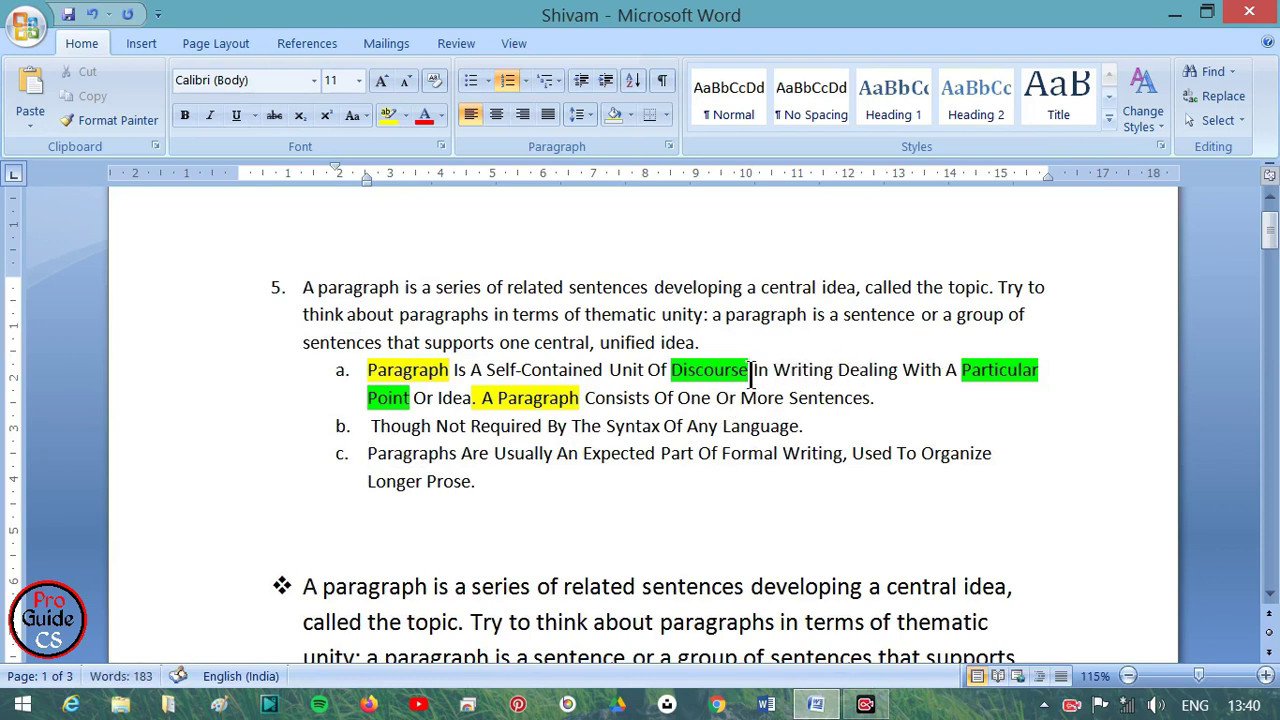
pyautogui.click(751, 370)
pyautogui.press('Return')
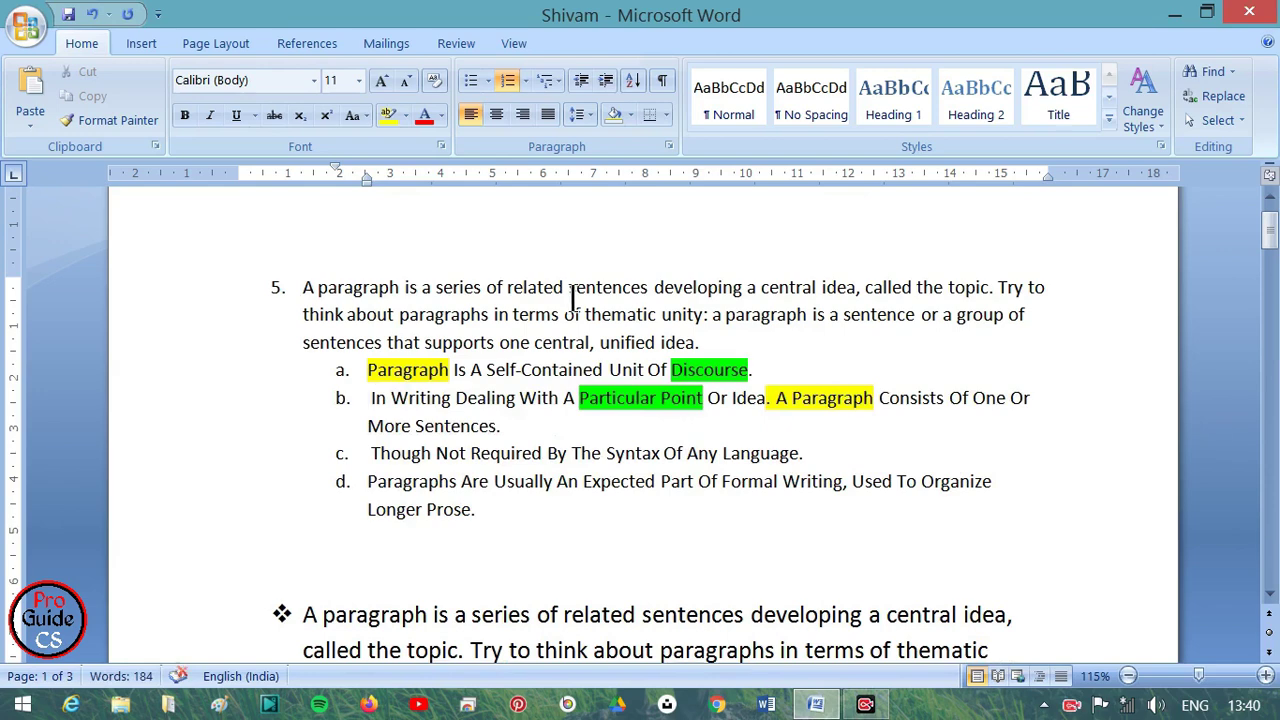
pyautogui.moveTo(296, 297); pyautogui.dragTo(749, 336)
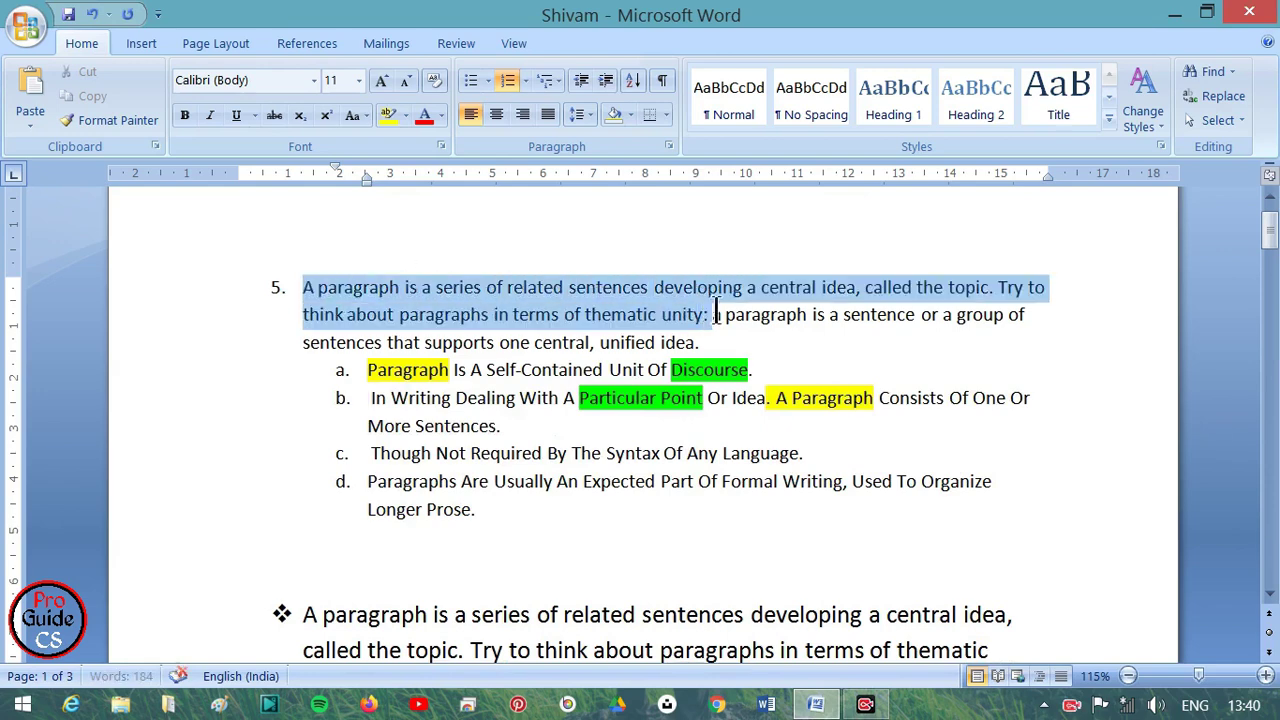
pyautogui.click(315, 372)
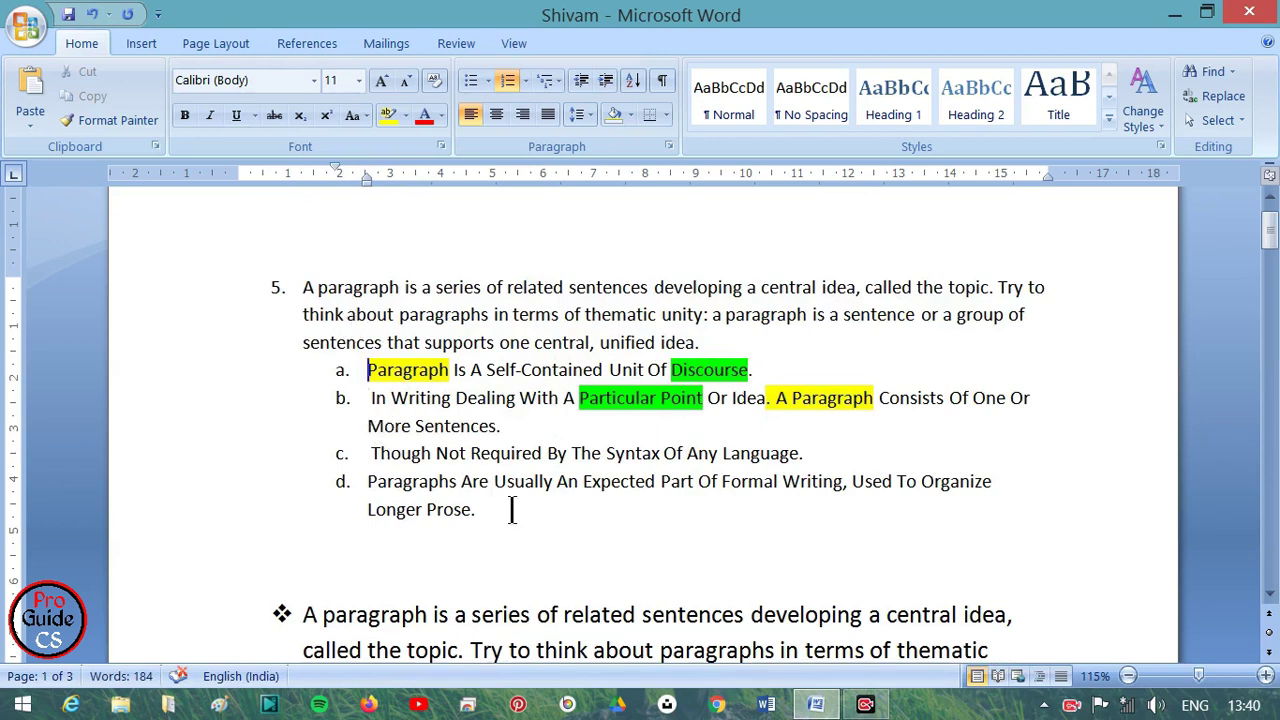
pyautogui.moveTo(511, 510); pyautogui.dragTo(304, 288)
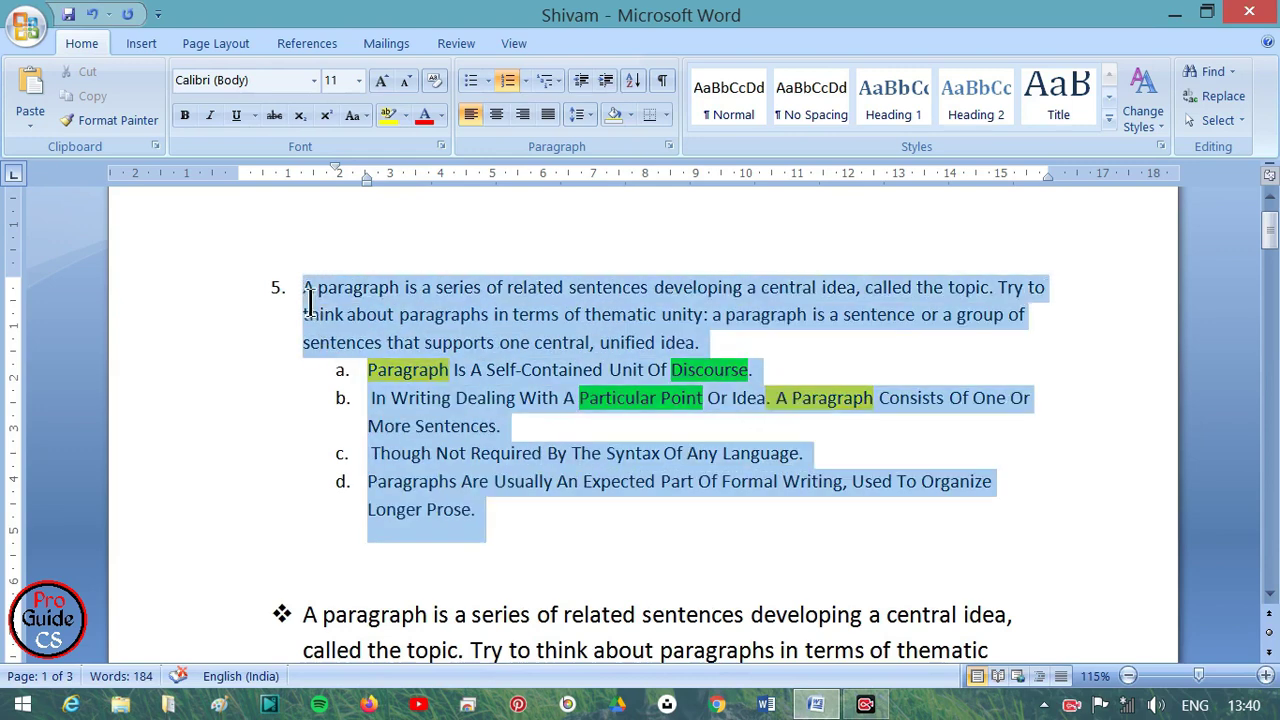
# Set numbering to None and move the Paragraph, In Writing and Though lines to the left margin
pyautogui.click(524, 81)
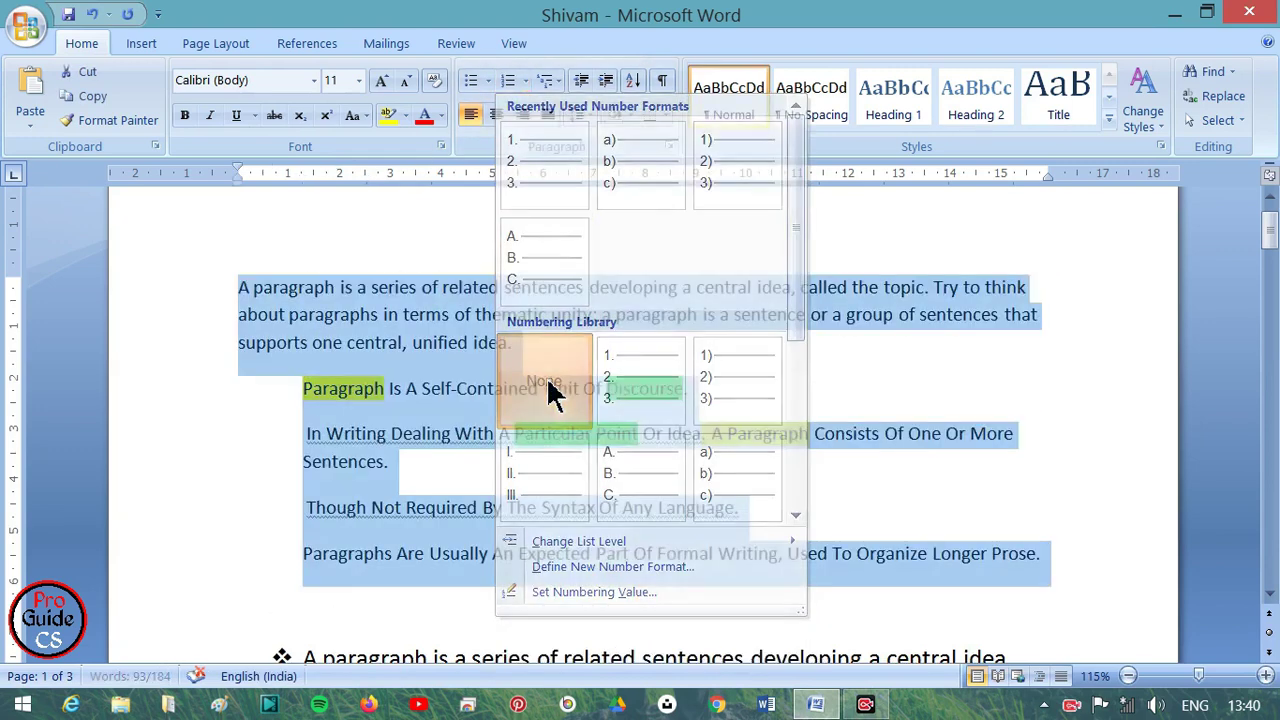
pyautogui.click(548, 385)
pyautogui.click(303, 388)
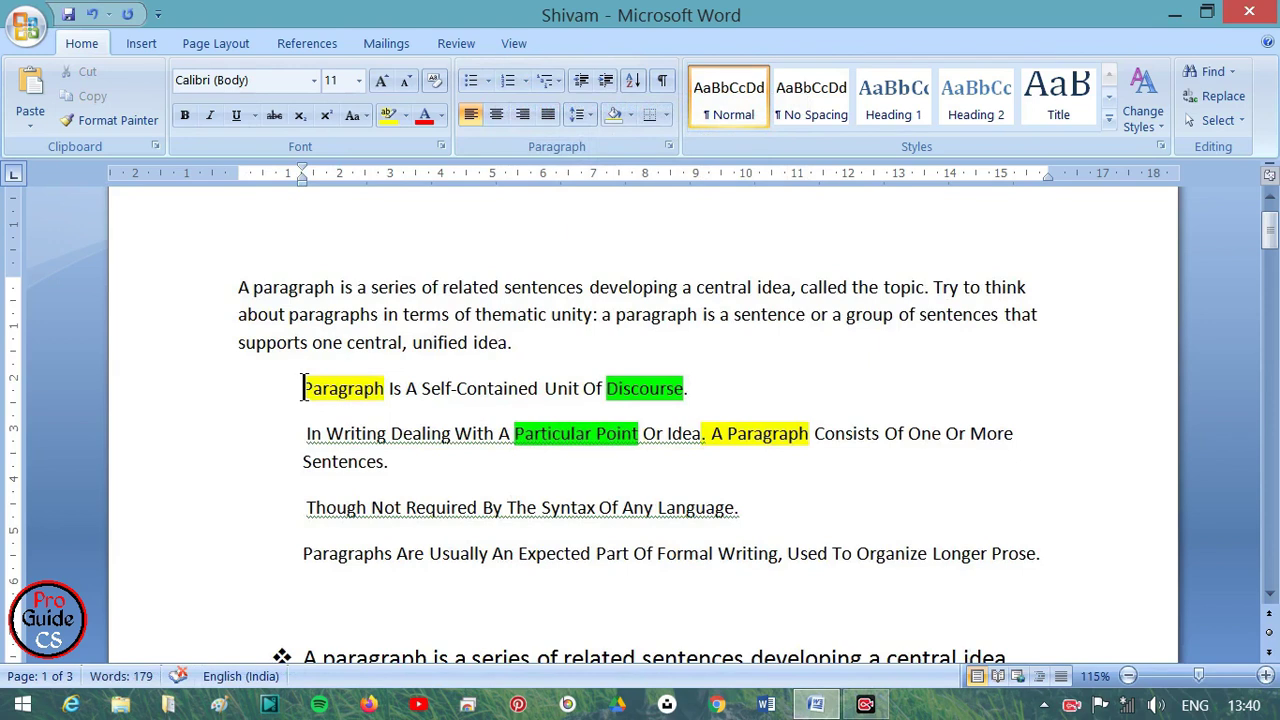
pyautogui.press('BackSpace')
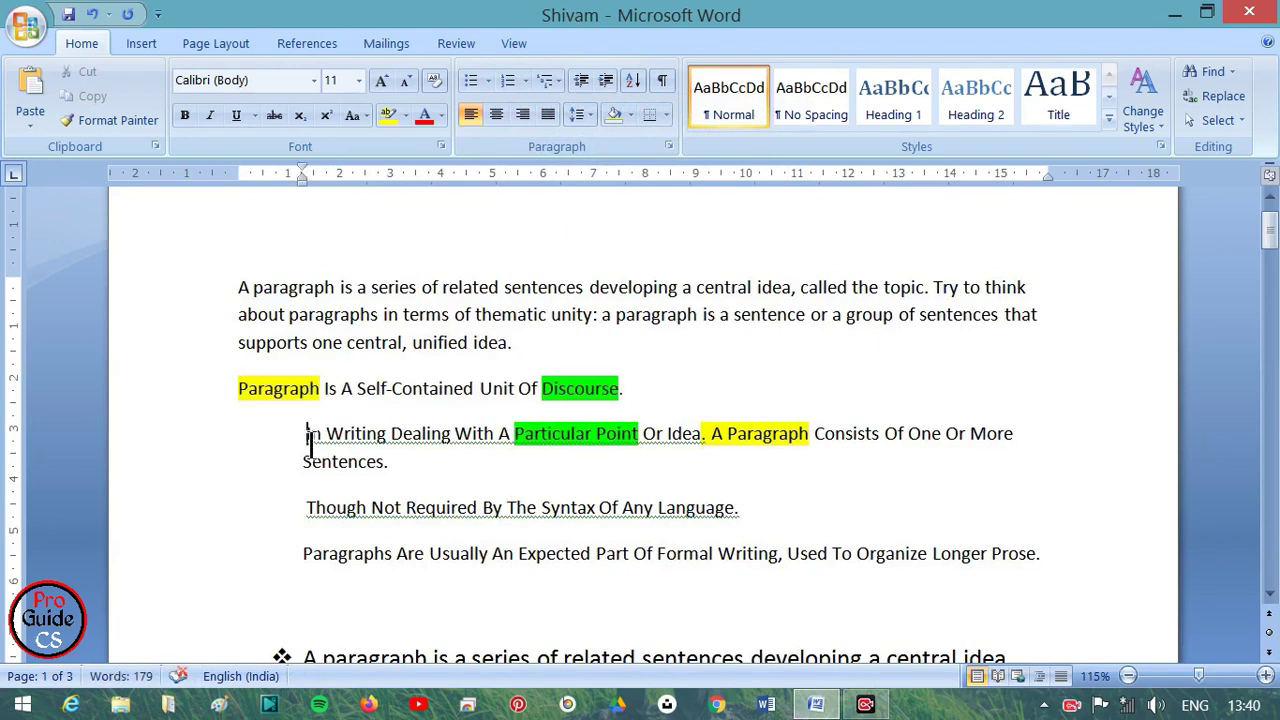
pyautogui.click(309, 440)
pyautogui.press('BackSpace')
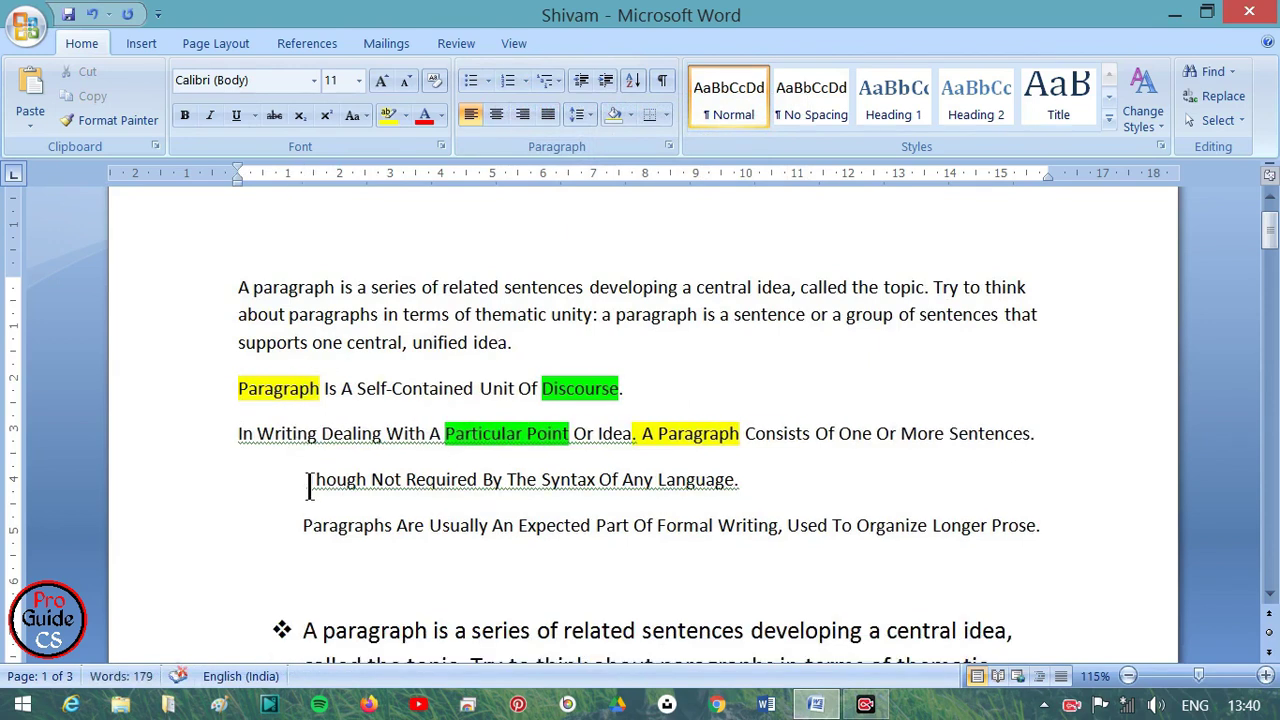
pyautogui.click(307, 480)
pyautogui.press('BackSpace')
pyautogui.press('BackSpace')
pyautogui.click(305, 526)
pyautogui.press('BackSpace')
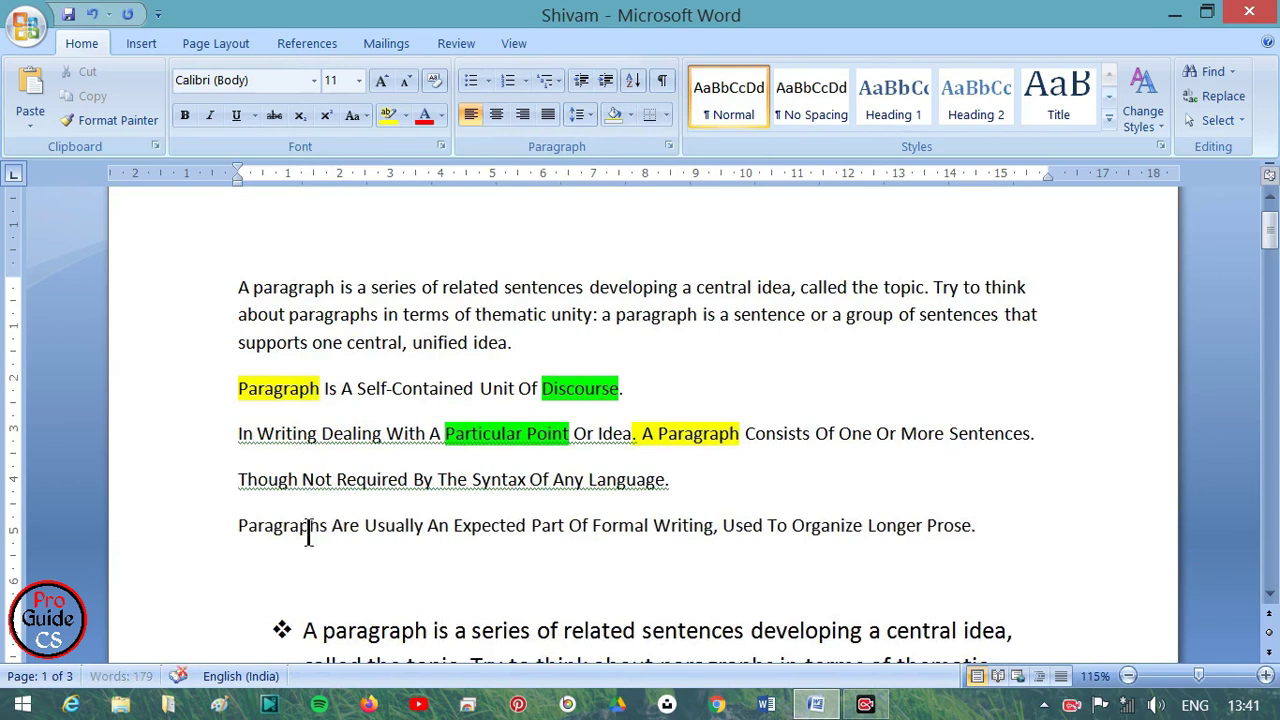
pyautogui.click(241, 403)
# Tab-indent the Paragraph Is, In Writing, Though and Paragraphs Are Usually lines, then select the block
pyautogui.press('Tab')
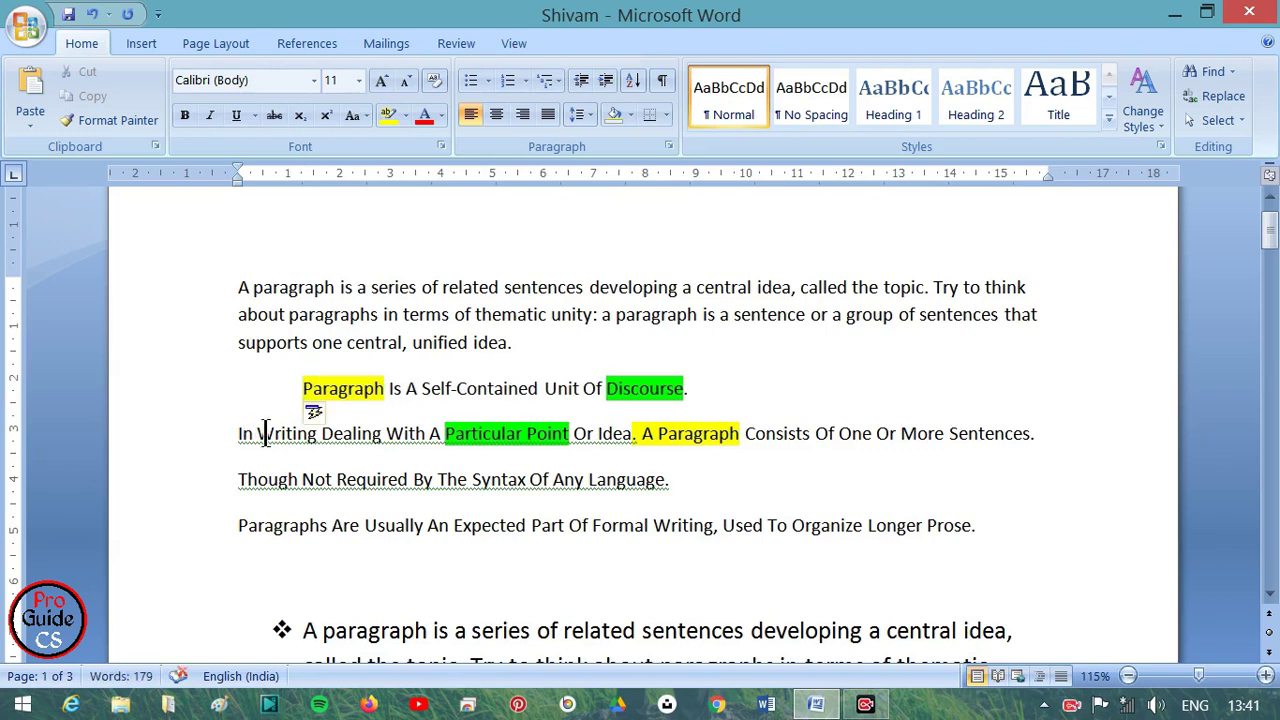
pyautogui.press('Tab')
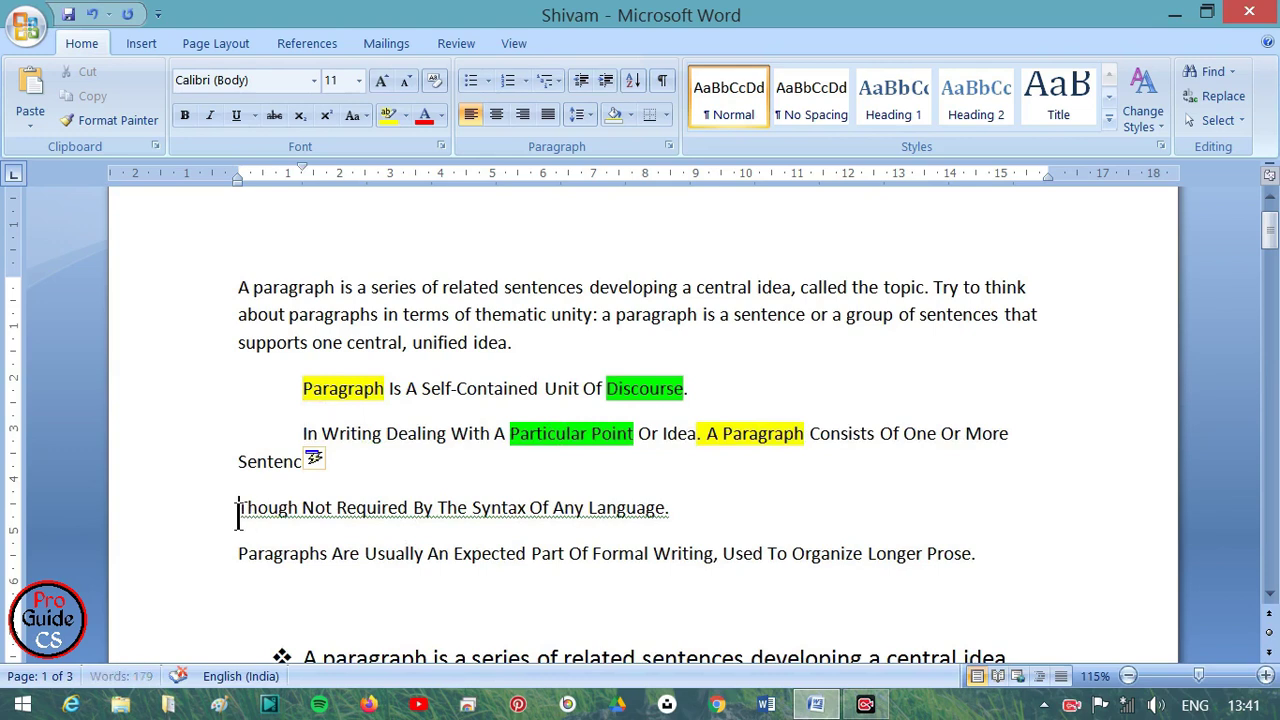
pyautogui.click(238, 512)
pyautogui.press('Tab')
pyautogui.click(238, 551)
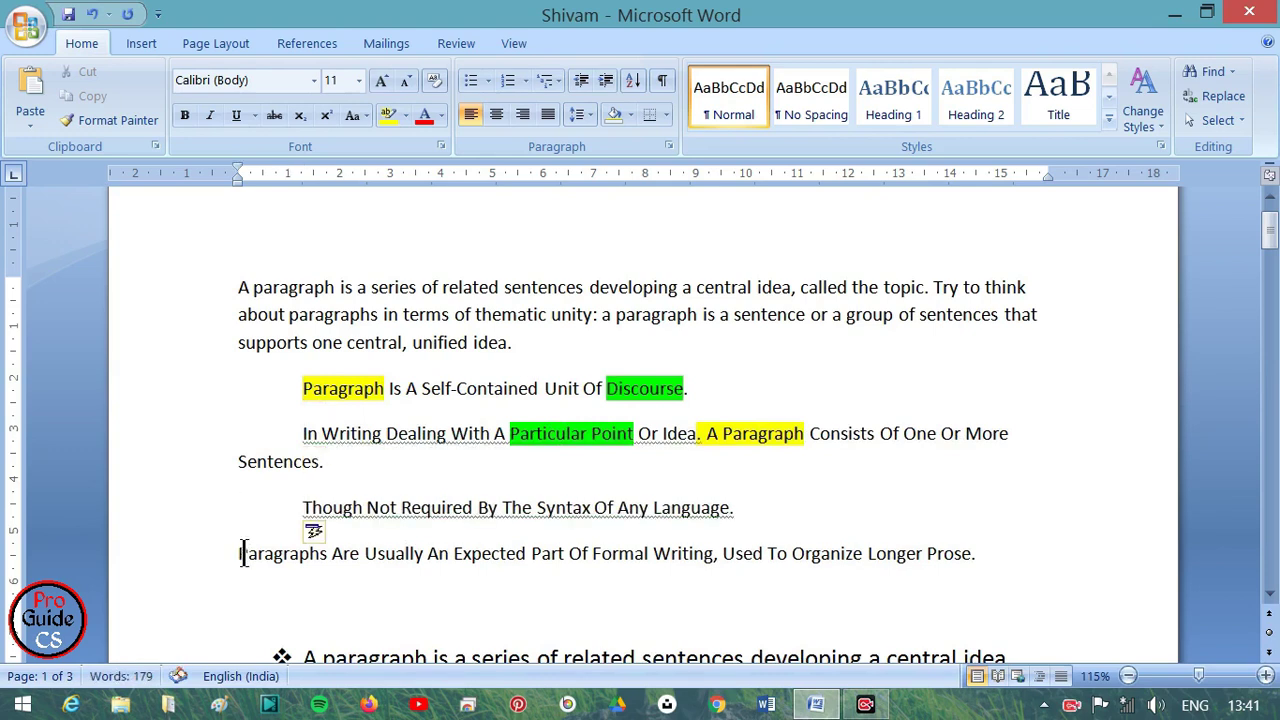
pyautogui.press('Tab')
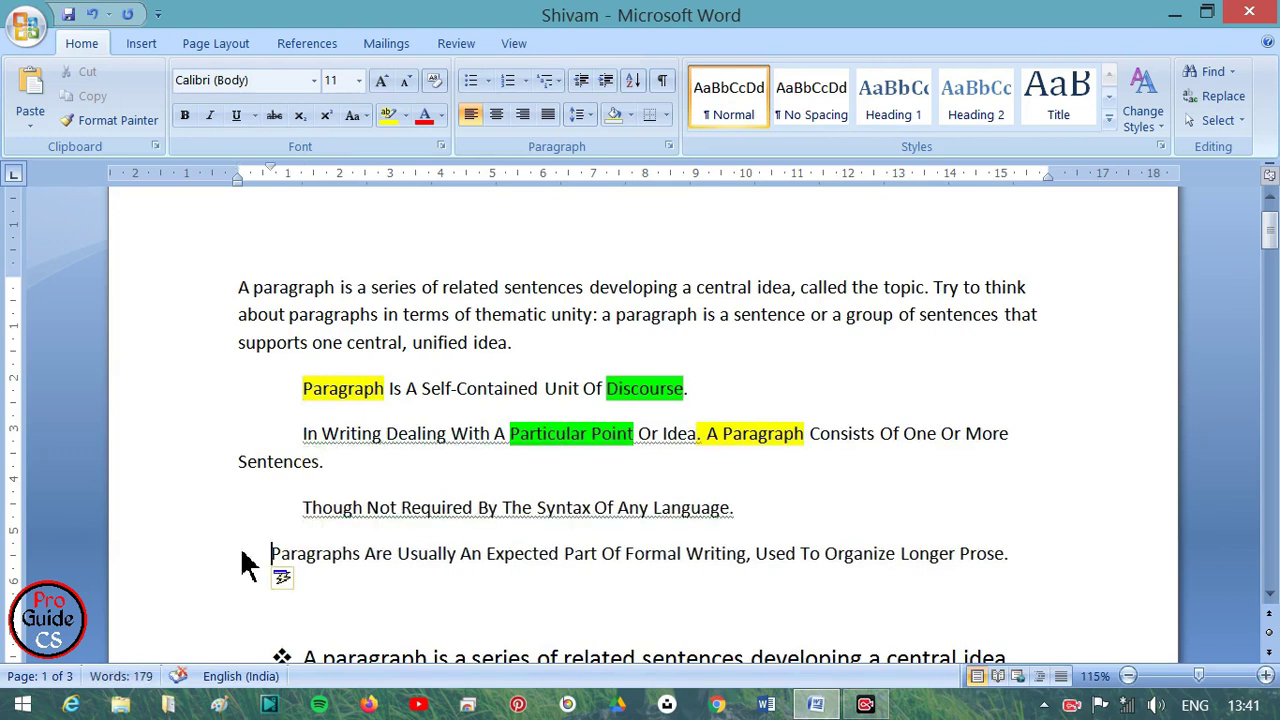
pyautogui.press('Tab')
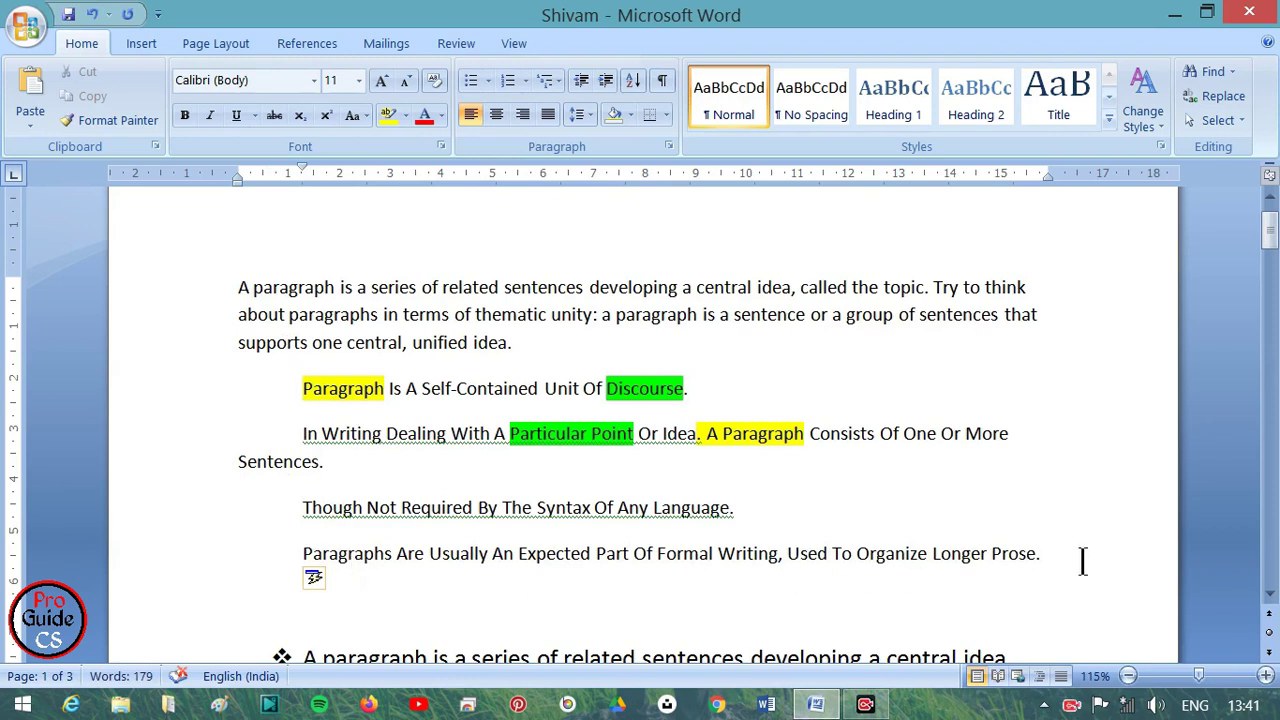
pyautogui.moveTo(1082, 561); pyautogui.dragTo(246, 296)
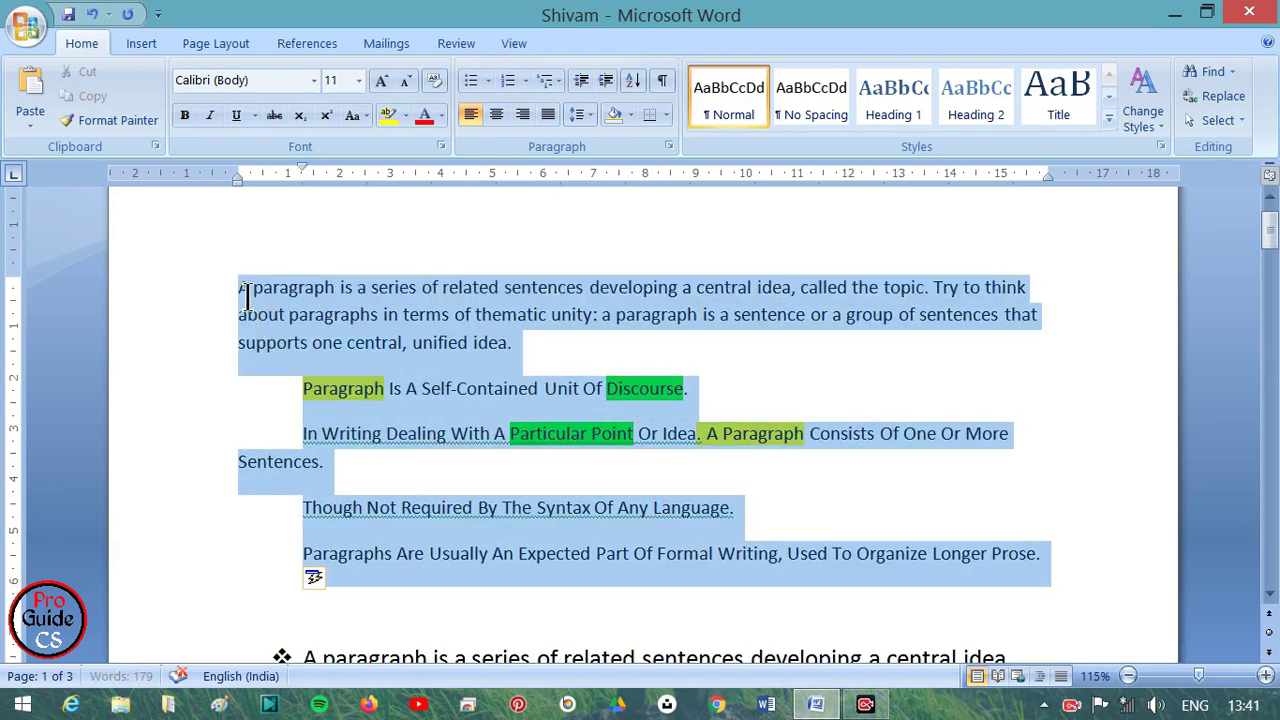
pyautogui.click(524, 80)
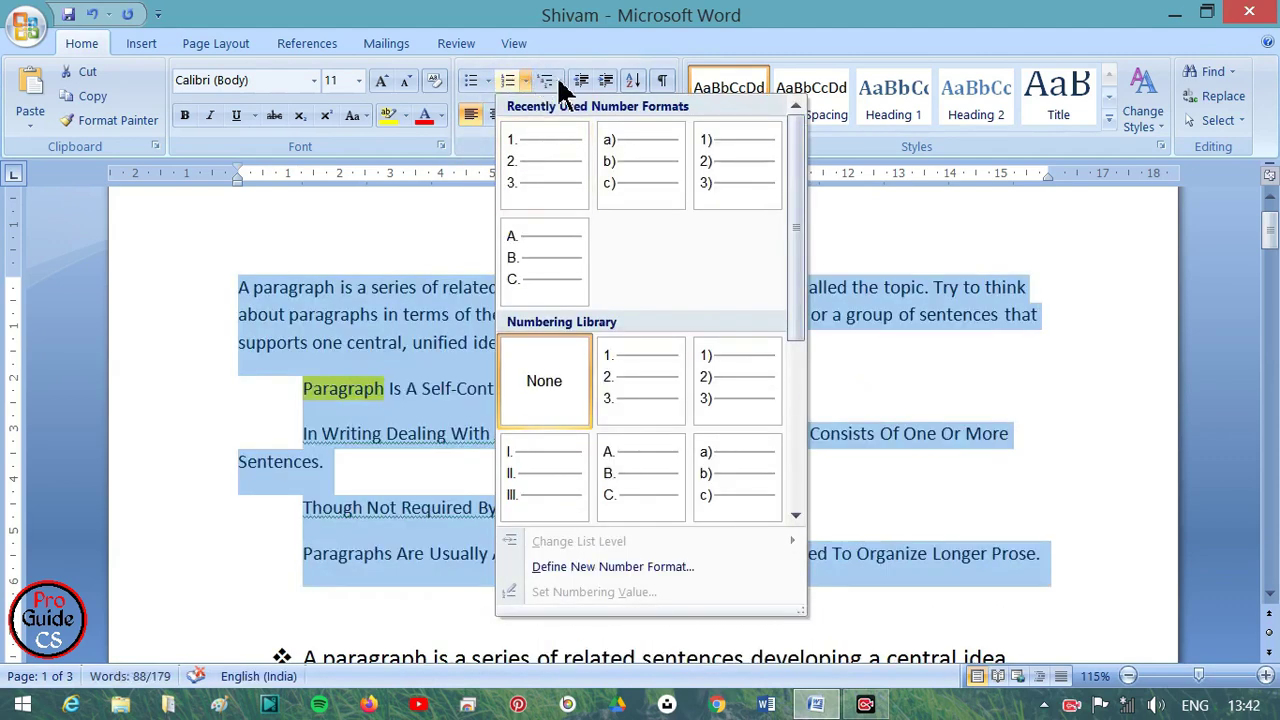
pyautogui.click(560, 86)
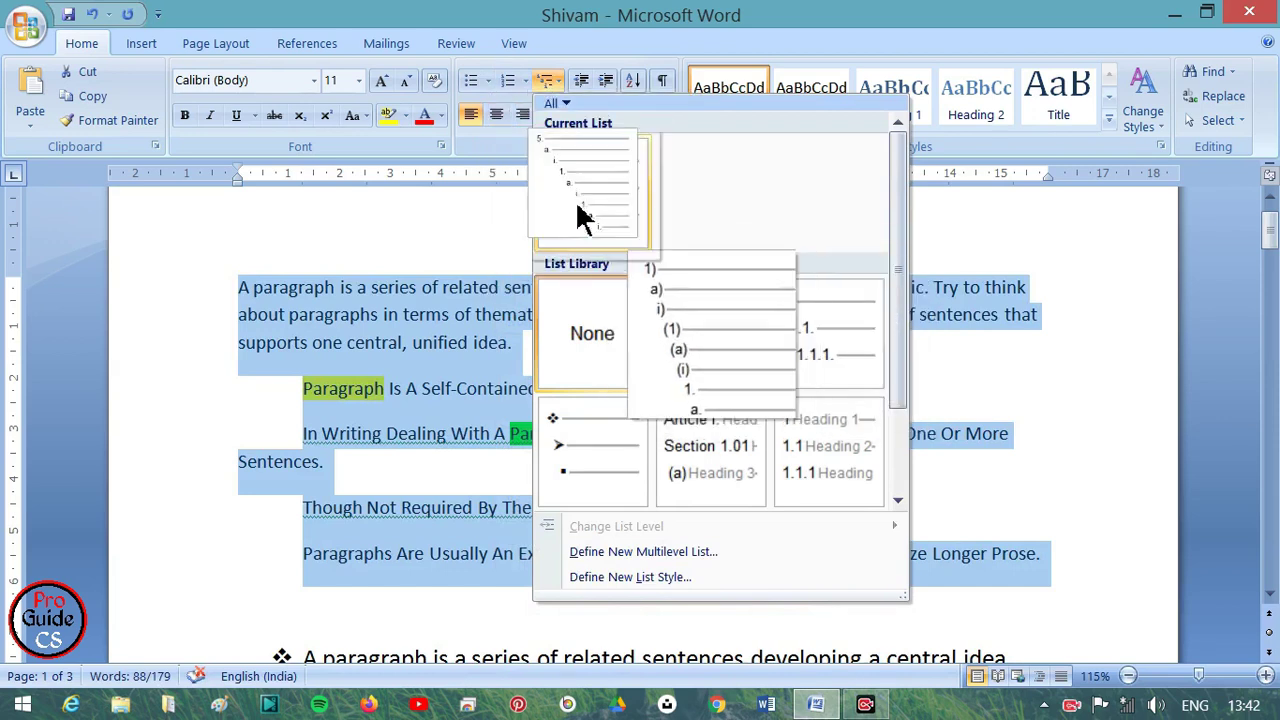
pyautogui.click(703, 378)
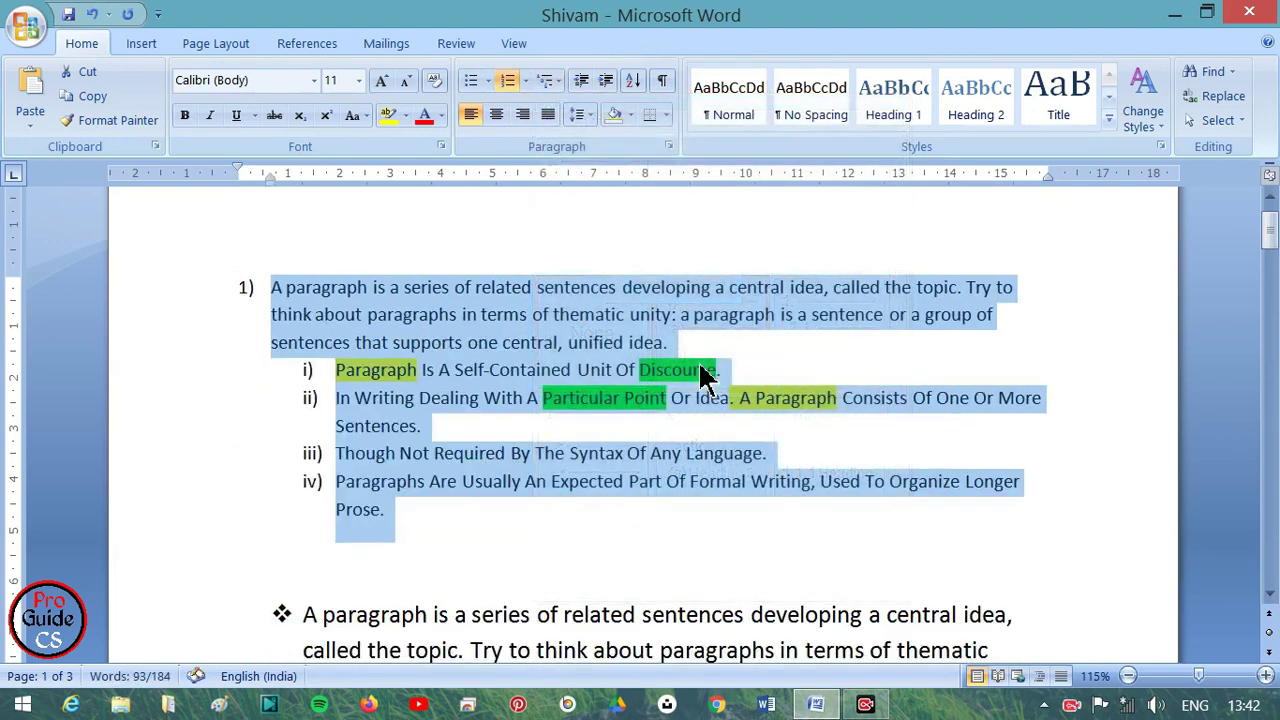
pyautogui.click(268, 370)
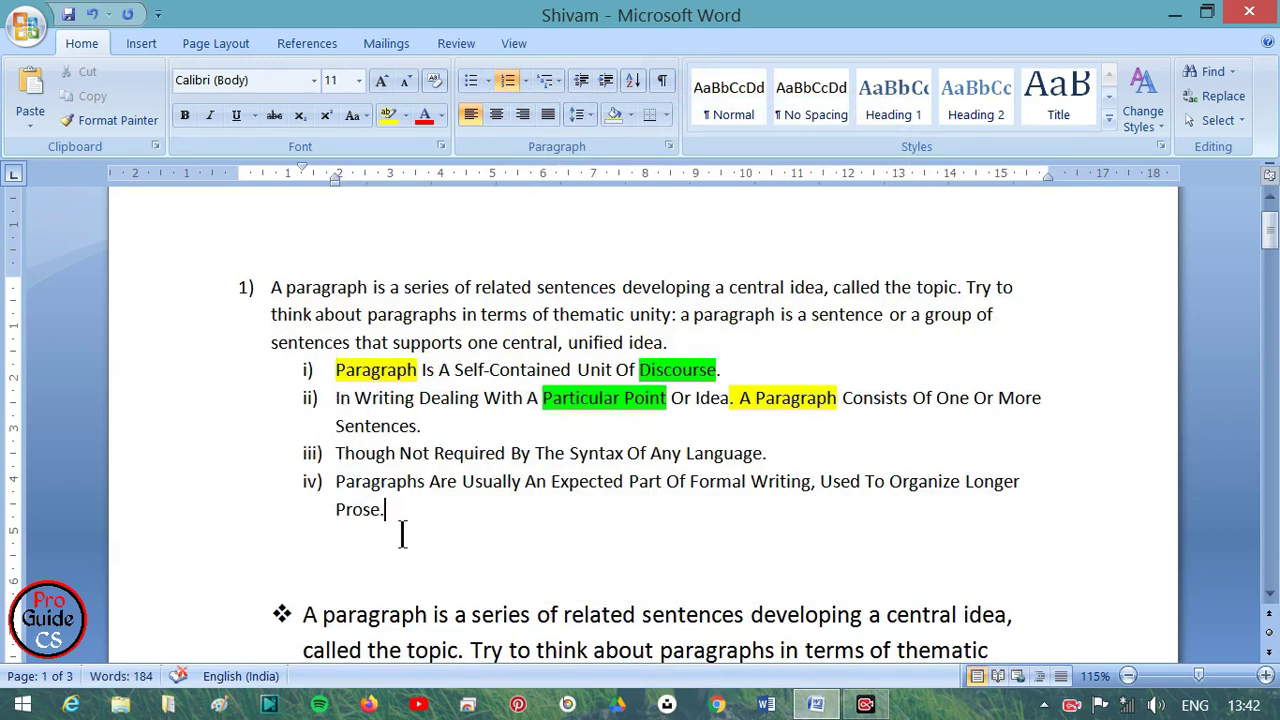
pyautogui.moveTo(400, 530); pyautogui.dragTo(275, 290)
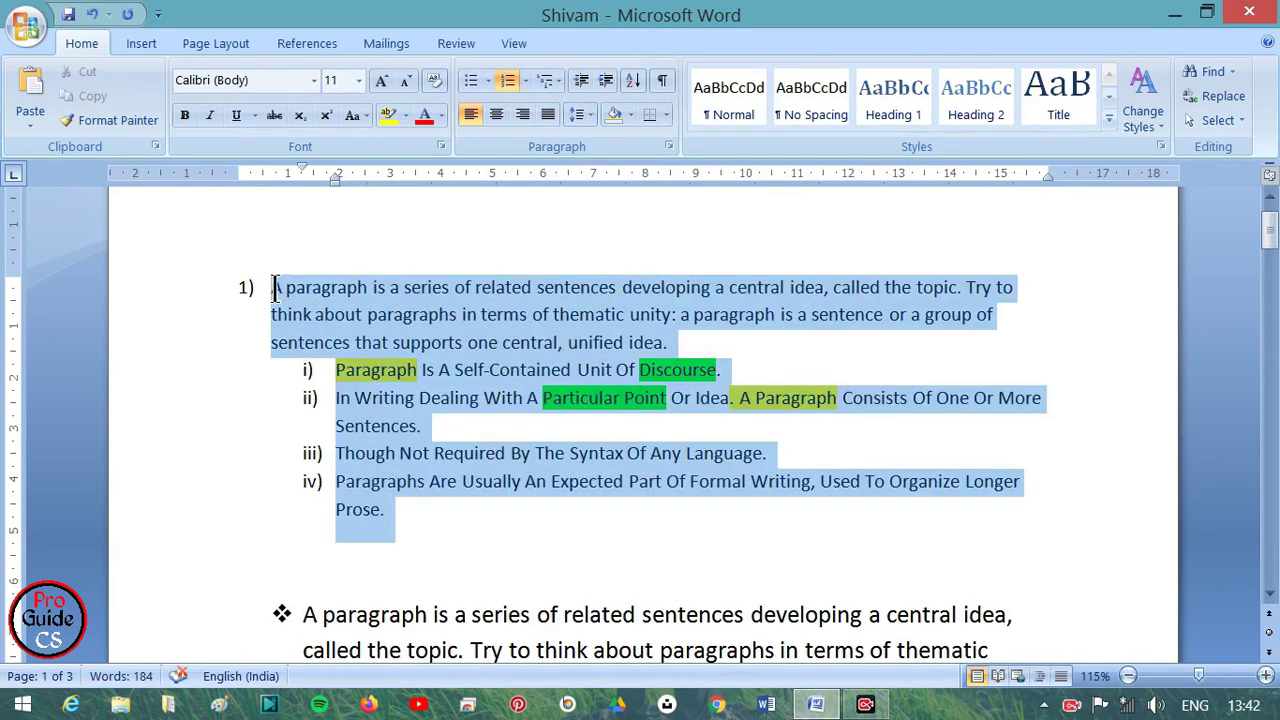
pyautogui.click(548, 82)
pyautogui.click(748, 462)
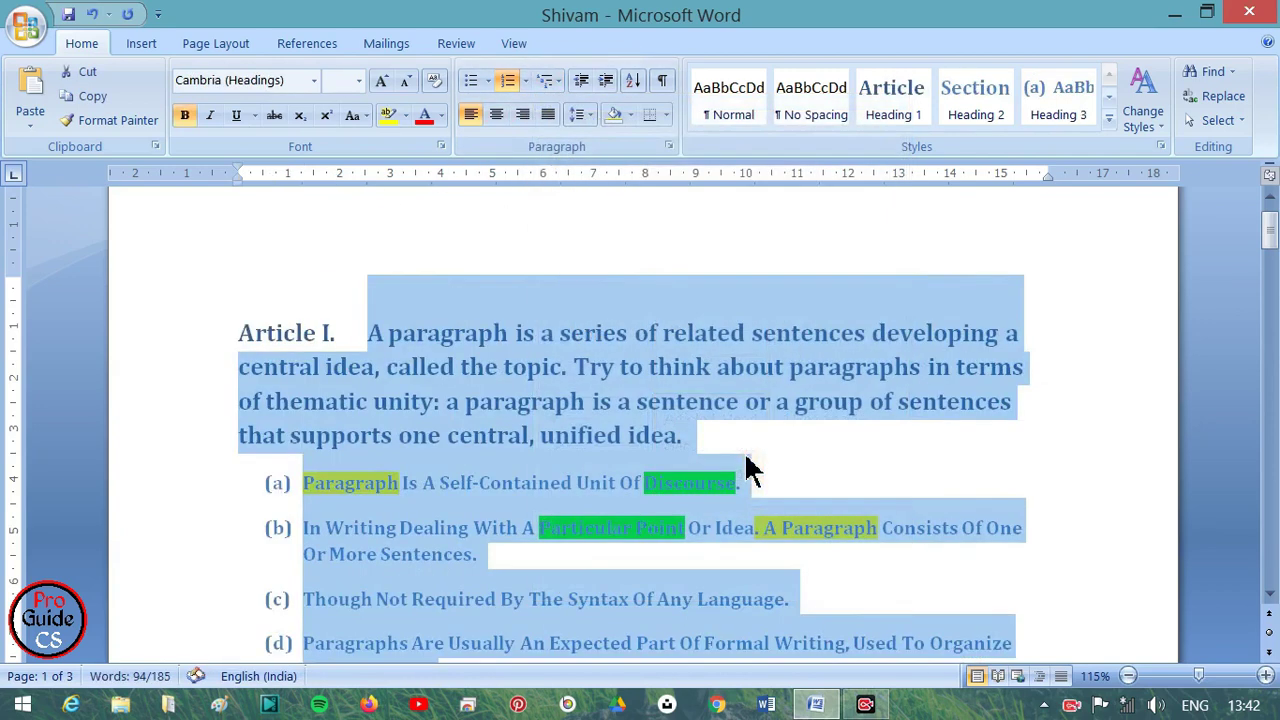
pyautogui.hotkey('ctrl', 'z')
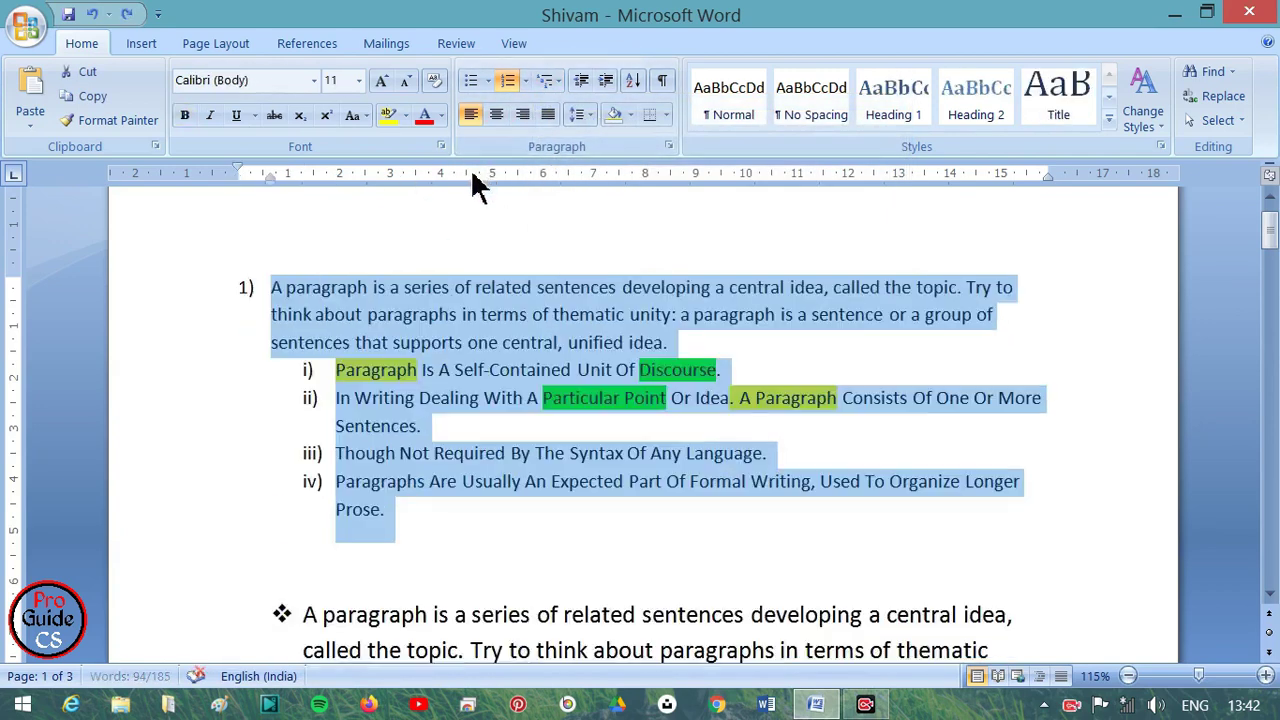
pyautogui.click(547, 81)
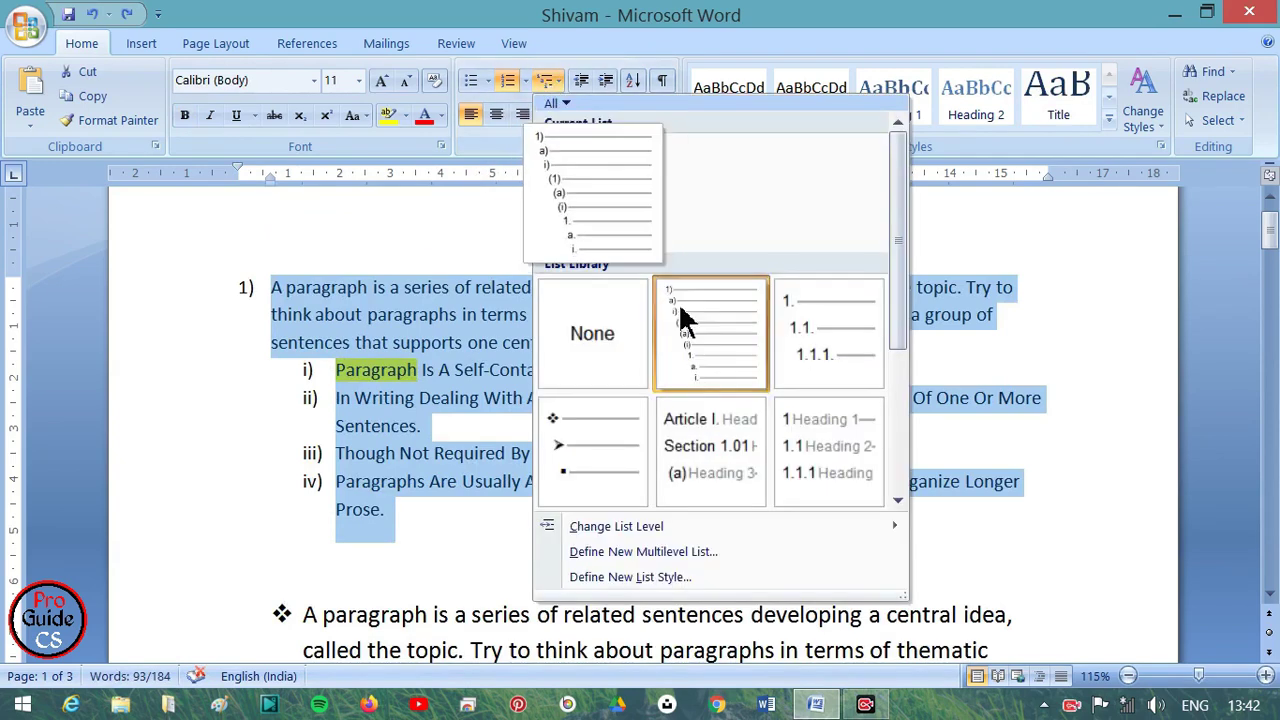
pyautogui.click(812, 368)
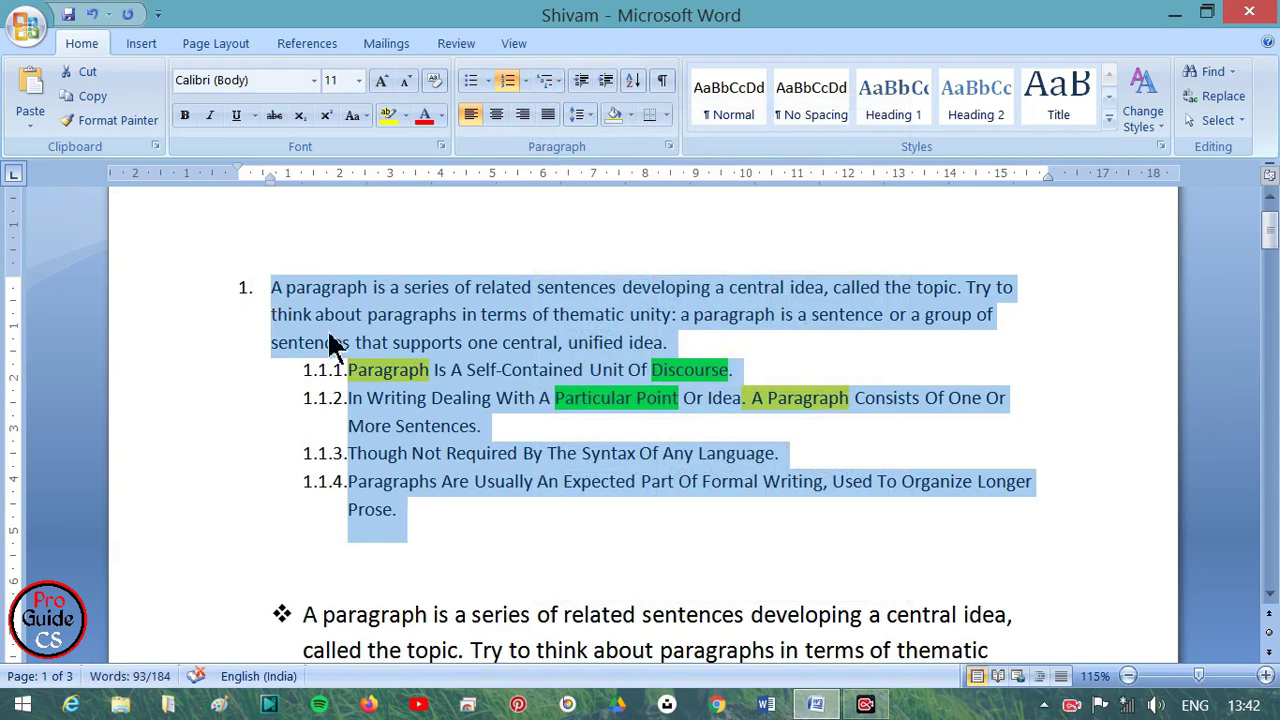
pyautogui.click(357, 372)
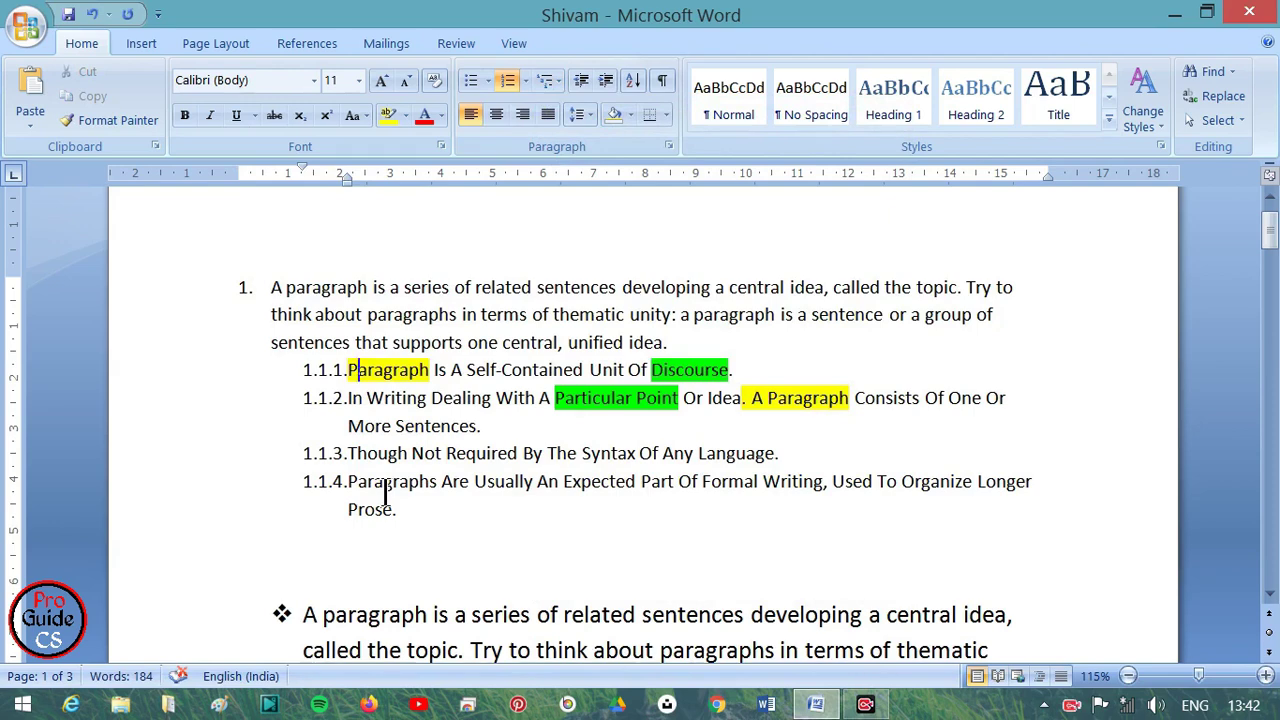
pyautogui.hotkey('ctrl', 'z')
pyautogui.hotkey('ctrl', 'z')
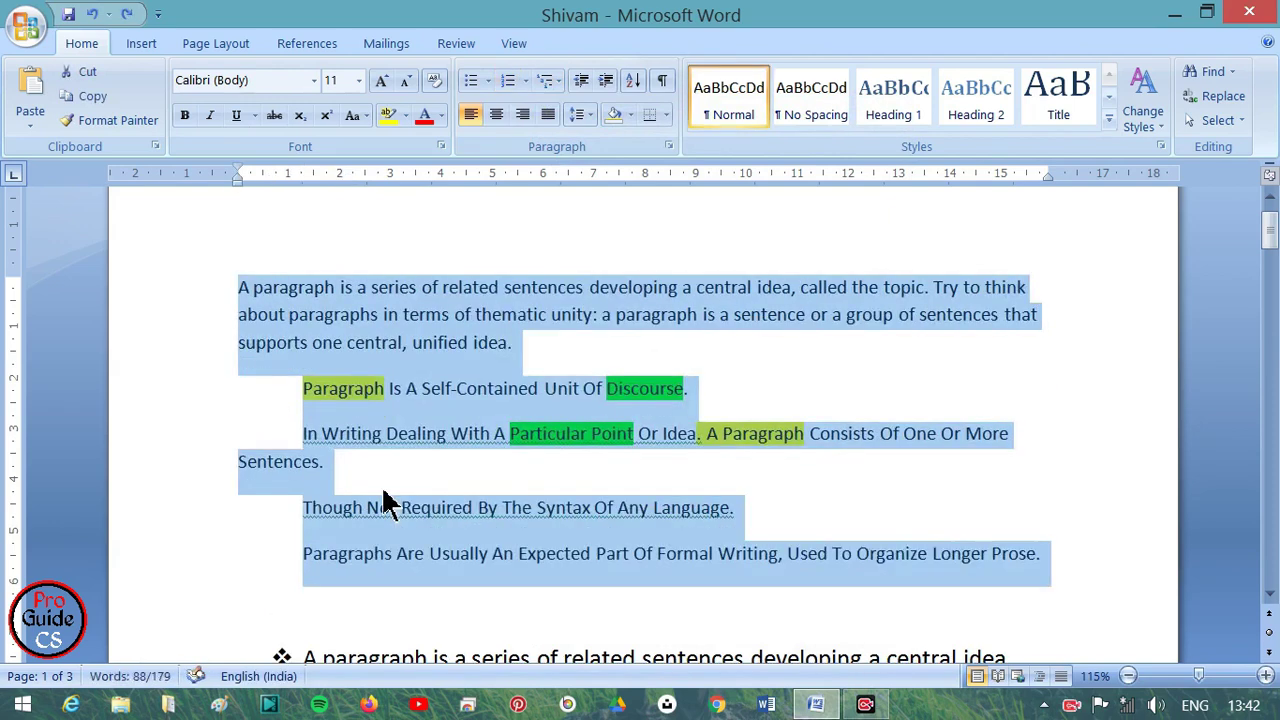
# Redo the 1)/i) list numbering and add an empty, unnumbered, outdented line after 'Prose.'
pyautogui.hotkey('ctrl', 'y')
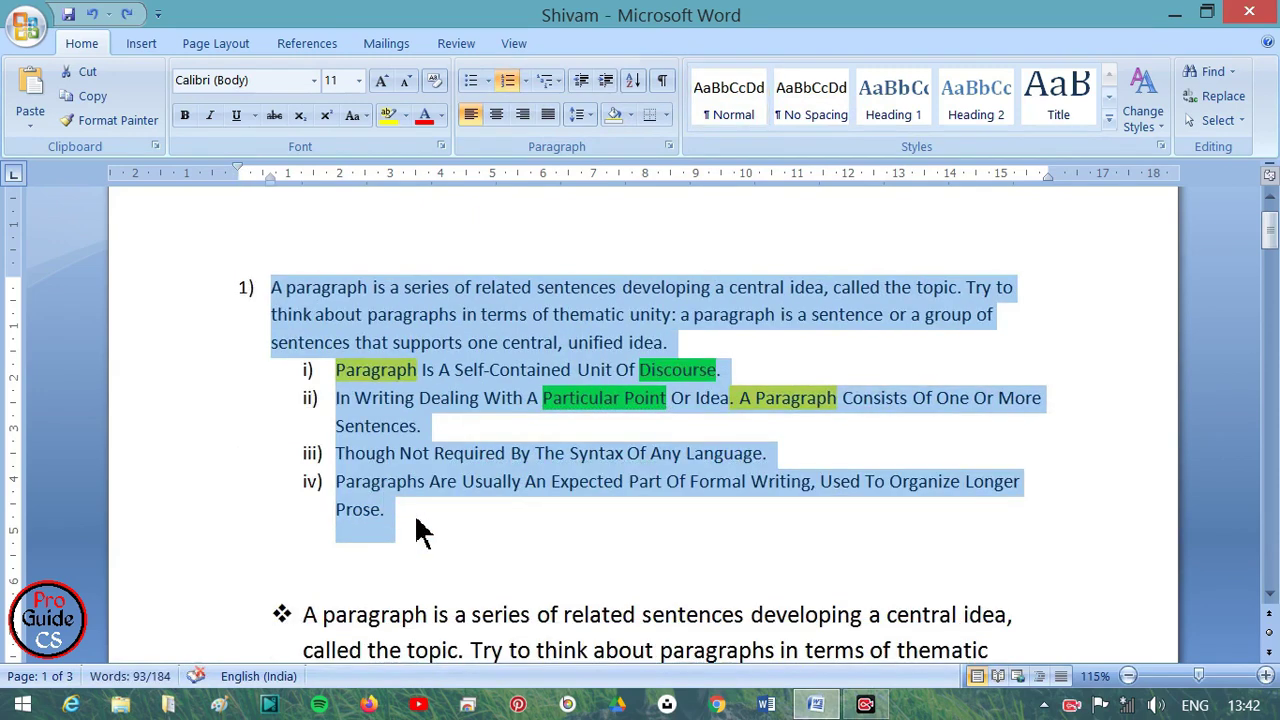
pyautogui.click(420, 525)
pyautogui.press('Return')
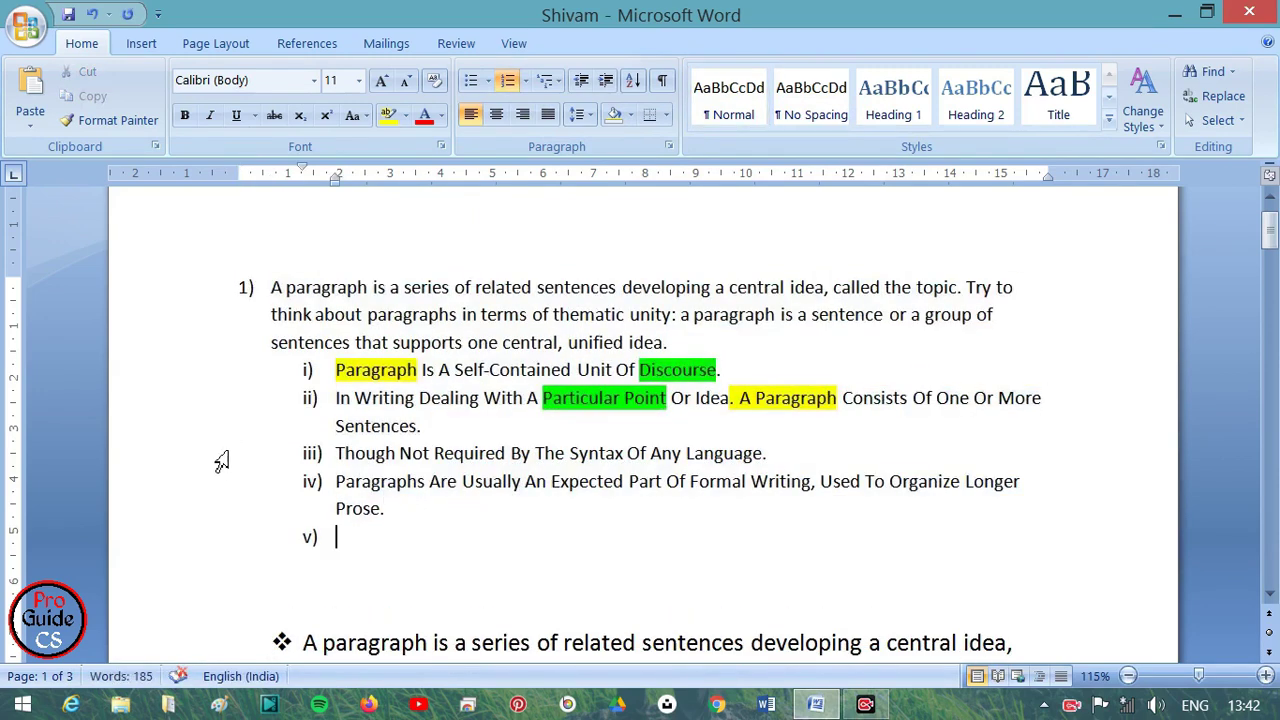
pyautogui.press('Return')
pyautogui.press('Return')
pyautogui.press('BackSpace')
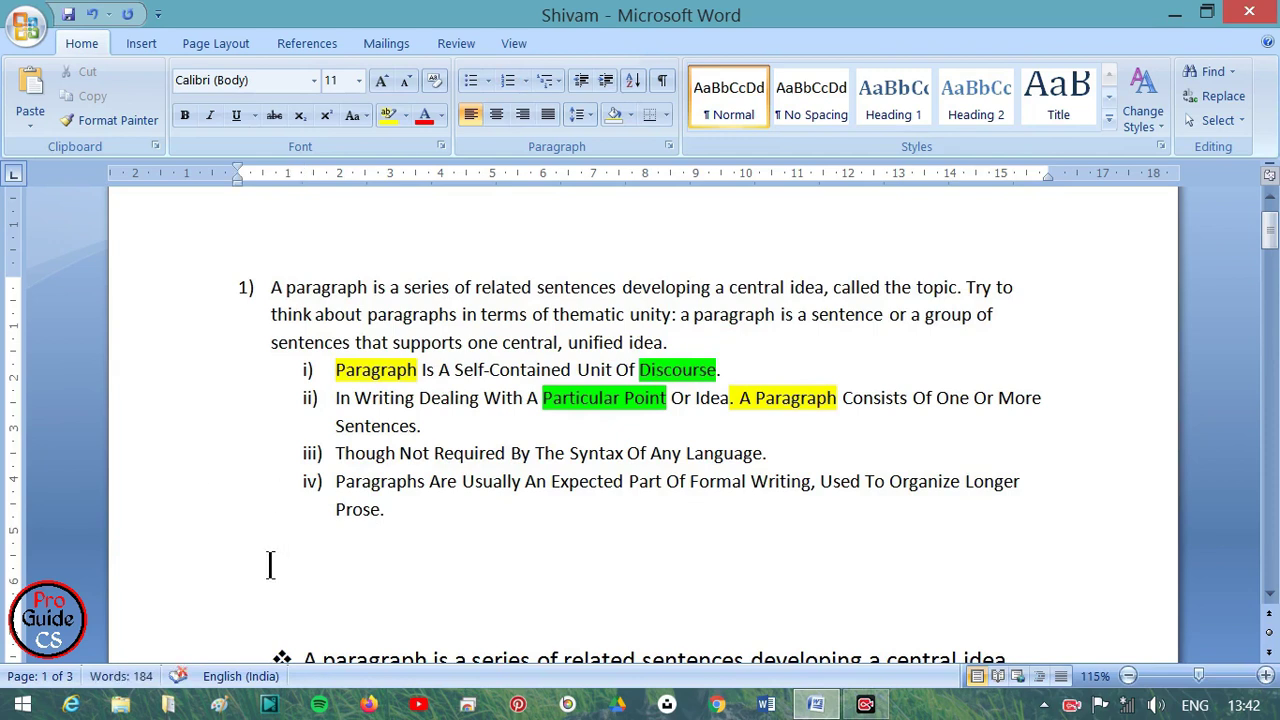
# Delete a stray '2' typed on the empty line, then scroll down the document
pyautogui.write('2')
pyautogui.press('BackSpace')
pyautogui.press('BackSpace')
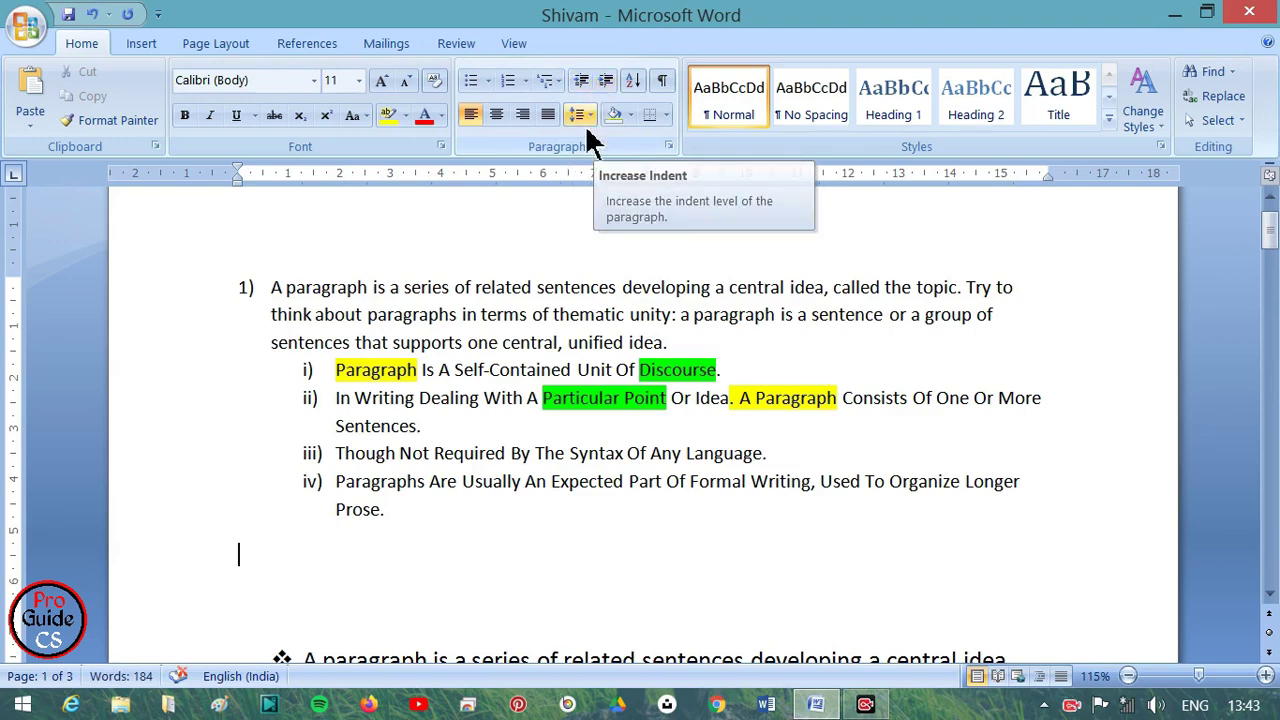
pyautogui.scroll(-1, 523, 529)
pyautogui.scroll(-4, 432, 537)
pyautogui.scroll(-3, 318, 590)
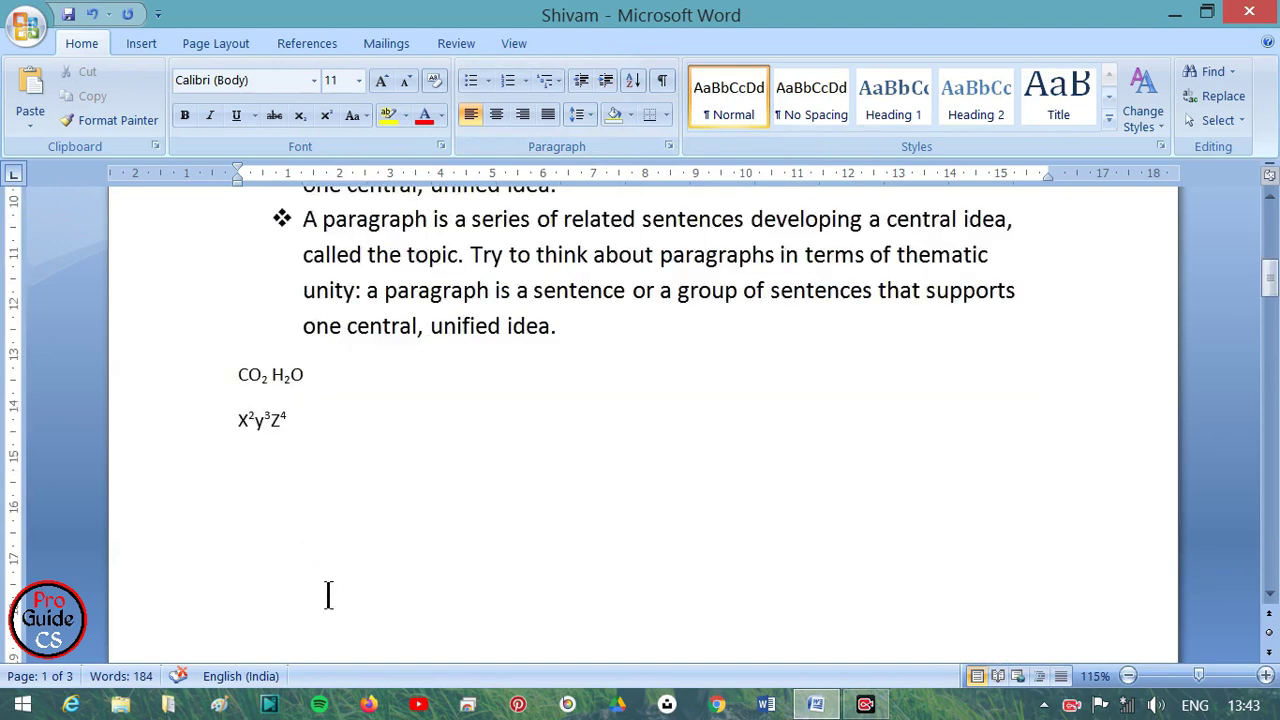
pyautogui.scroll(3, 340, 582)
# Clear all formatting from the two bulleted 'A paragraph' passages, leaving plain 11-pt Calibri text
pyautogui.moveTo(590, 585); pyautogui.dragTo(245, 290)
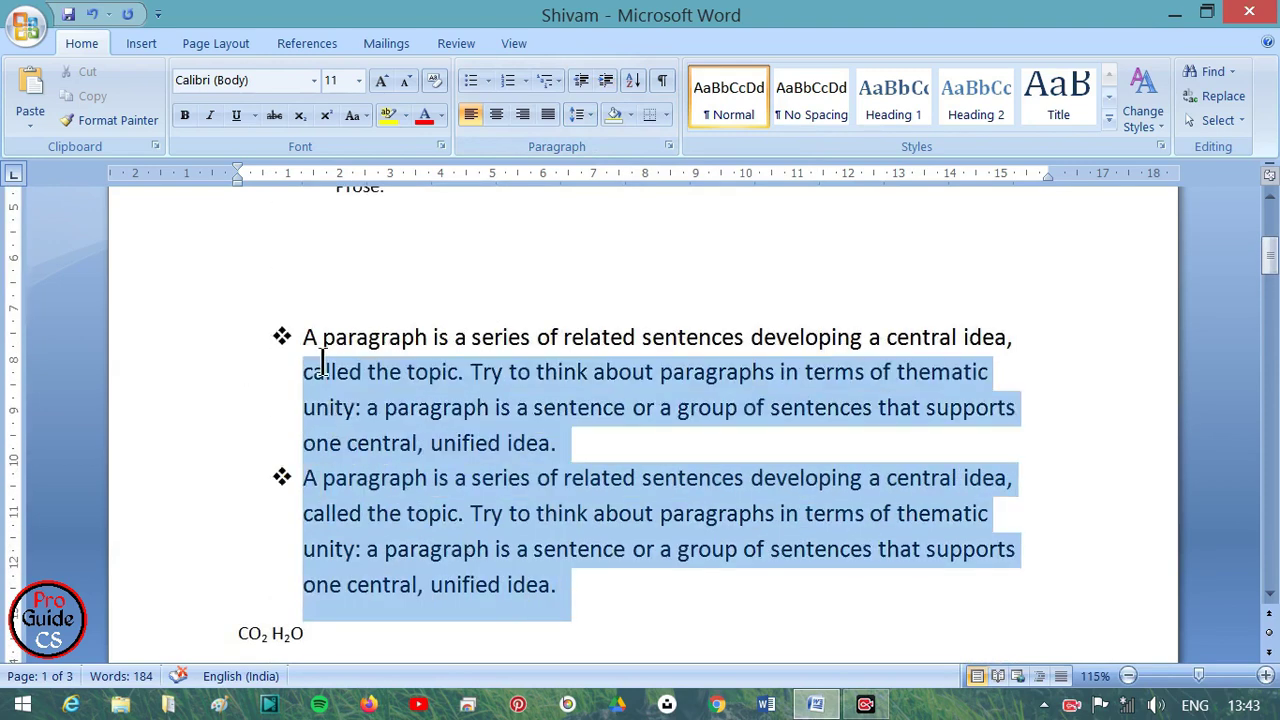
pyautogui.click(433, 82)
pyautogui.click(262, 326)
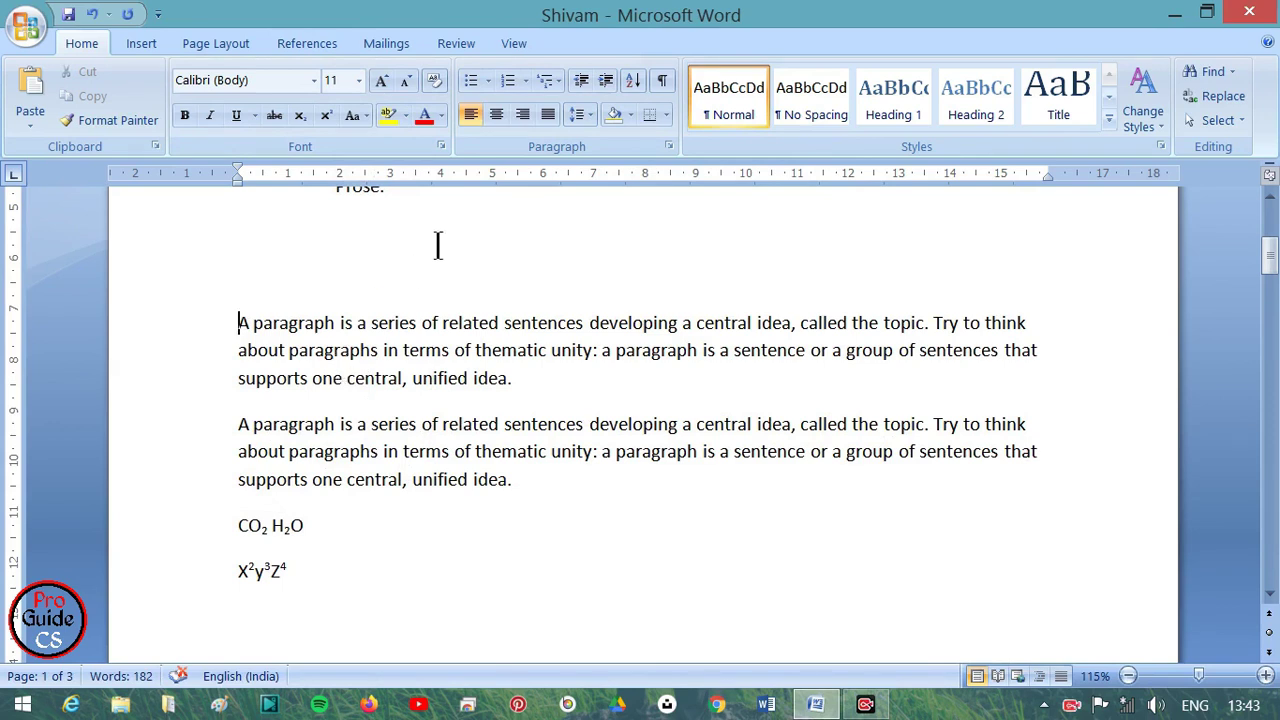
# Increase the indent of both repeated 'A paragraph' passages so their left edges line up
pyautogui.click(606, 82)
pyautogui.click(606, 82)
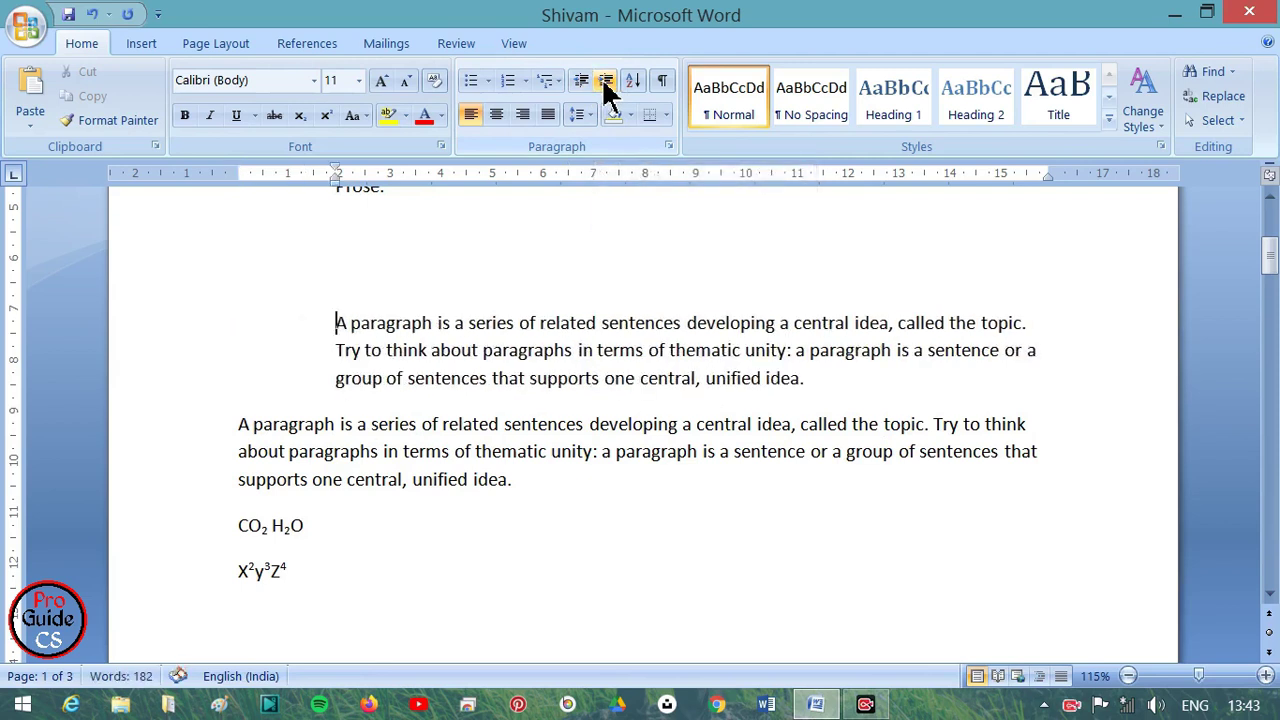
pyautogui.click(606, 82)
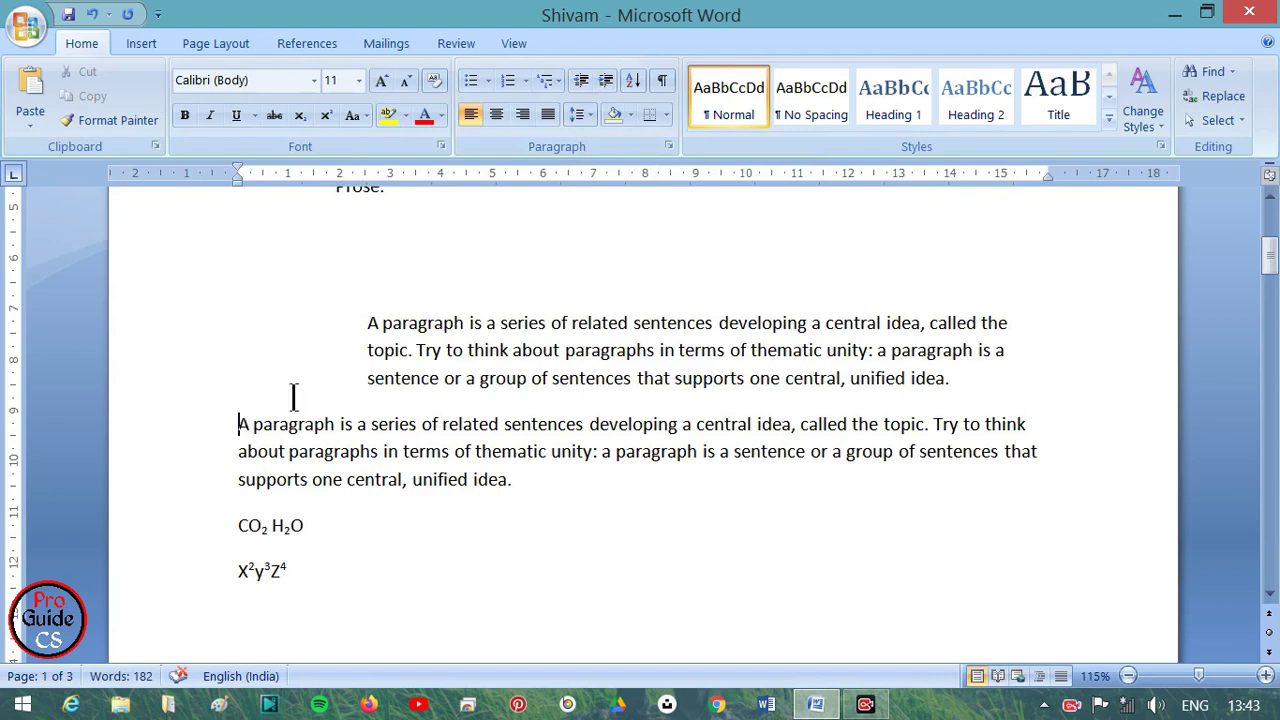
pyautogui.click(606, 82)
pyautogui.click(606, 82)
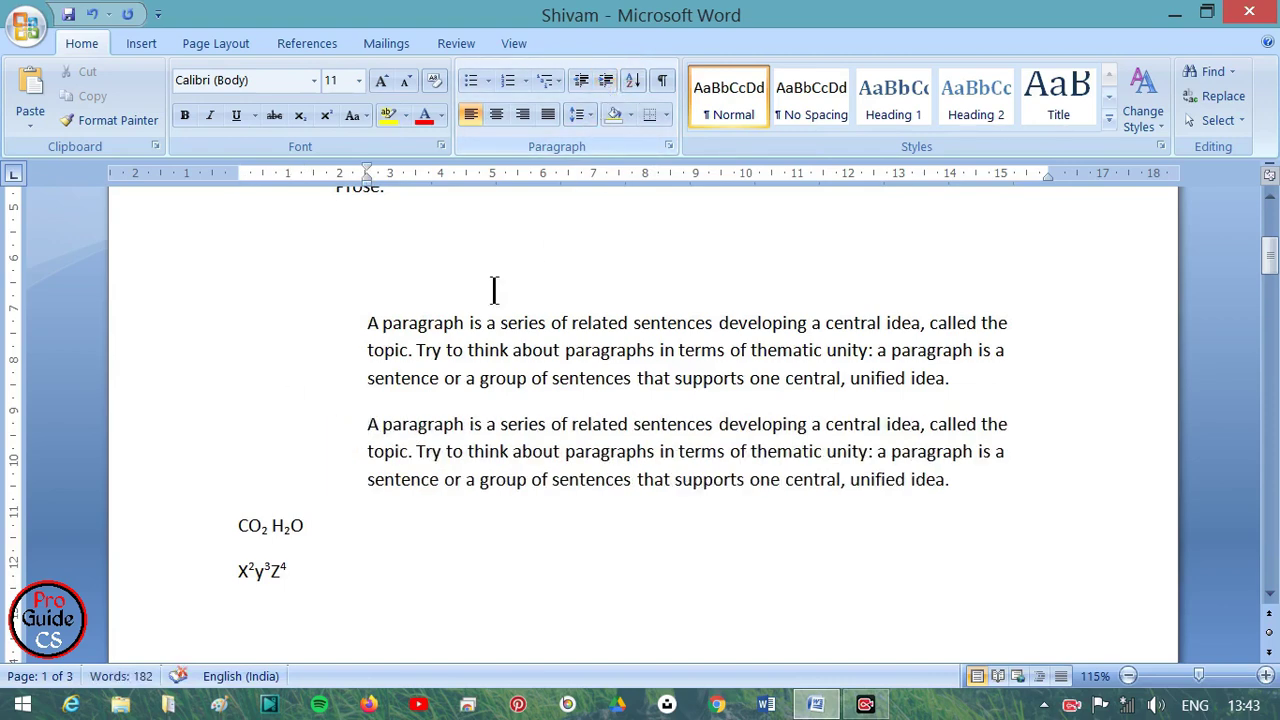
pyautogui.scroll(1, 414, 528)
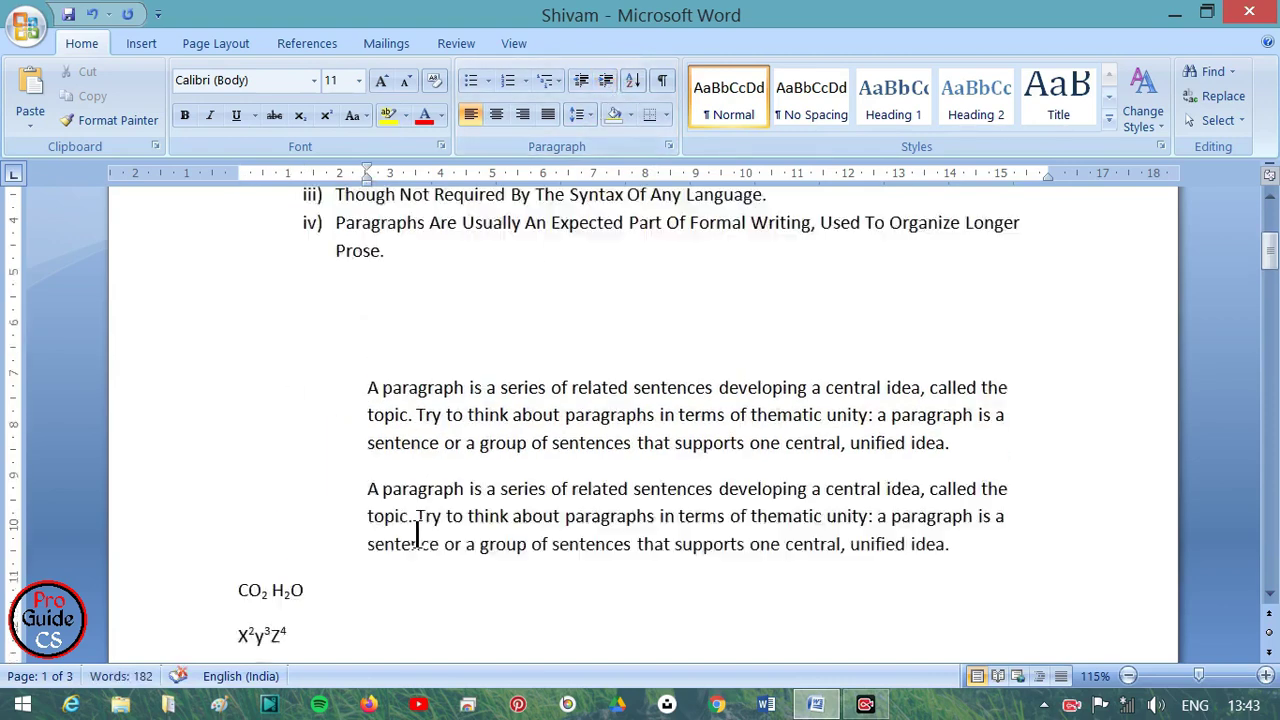
pyautogui.scroll(2, 414, 528)
pyautogui.scroll(4, 415, 527)
pyautogui.scroll(-5, 414, 528)
pyautogui.scroll(-4, 414, 528)
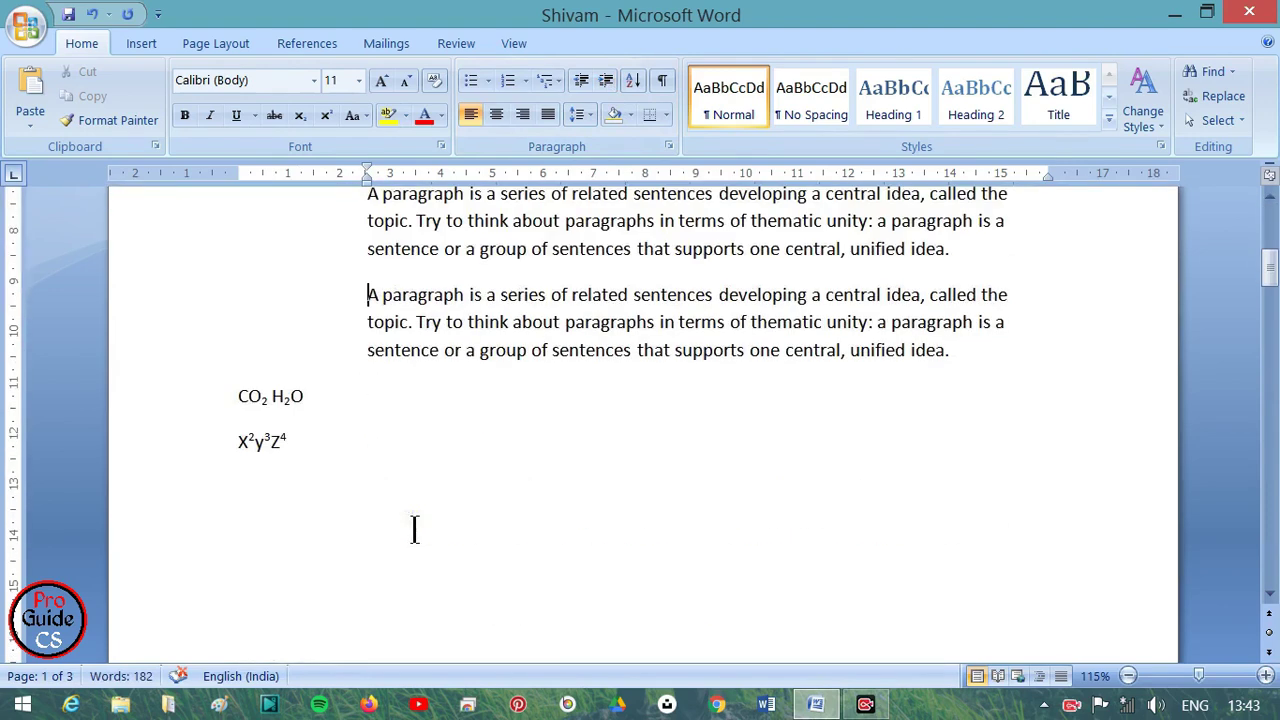
pyautogui.click(250, 395)
# Remove the numbering from the top paragraph and its four list items
pyautogui.scroll(6, 480, 294)
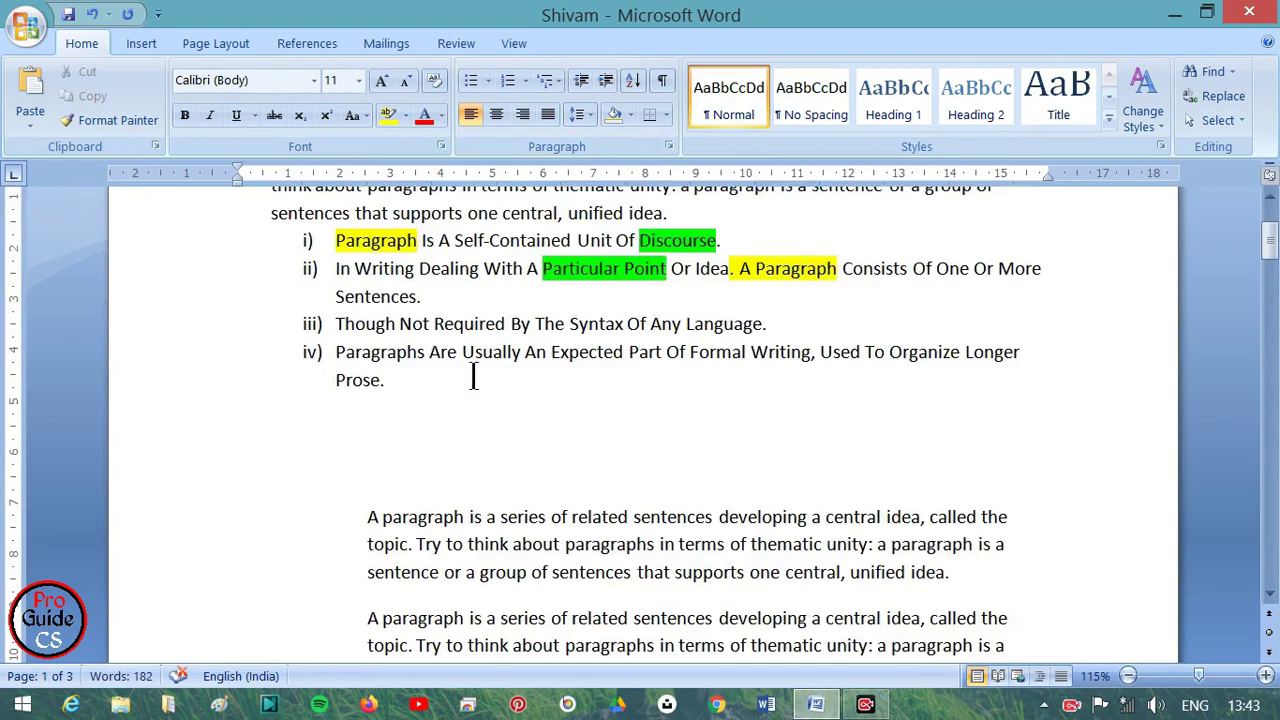
pyautogui.moveTo(451, 396); pyautogui.dragTo(232, 255)
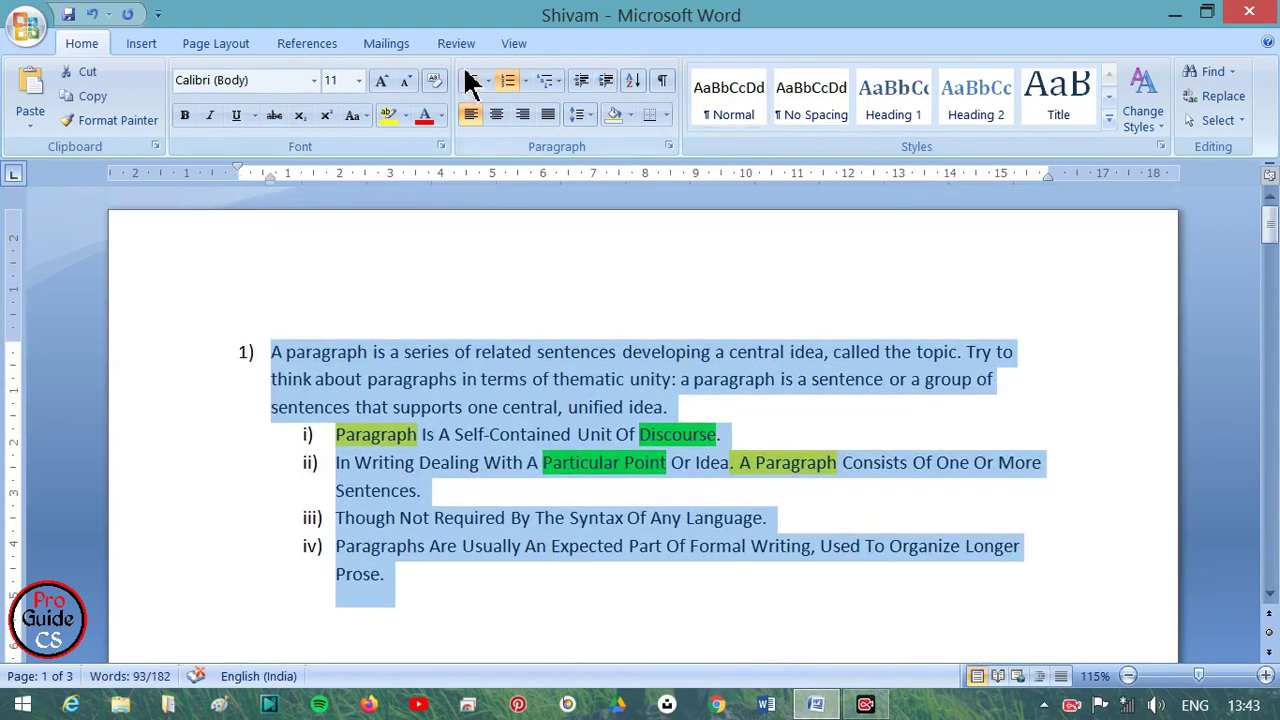
pyautogui.click(438, 79)
pyautogui.click(414, 410)
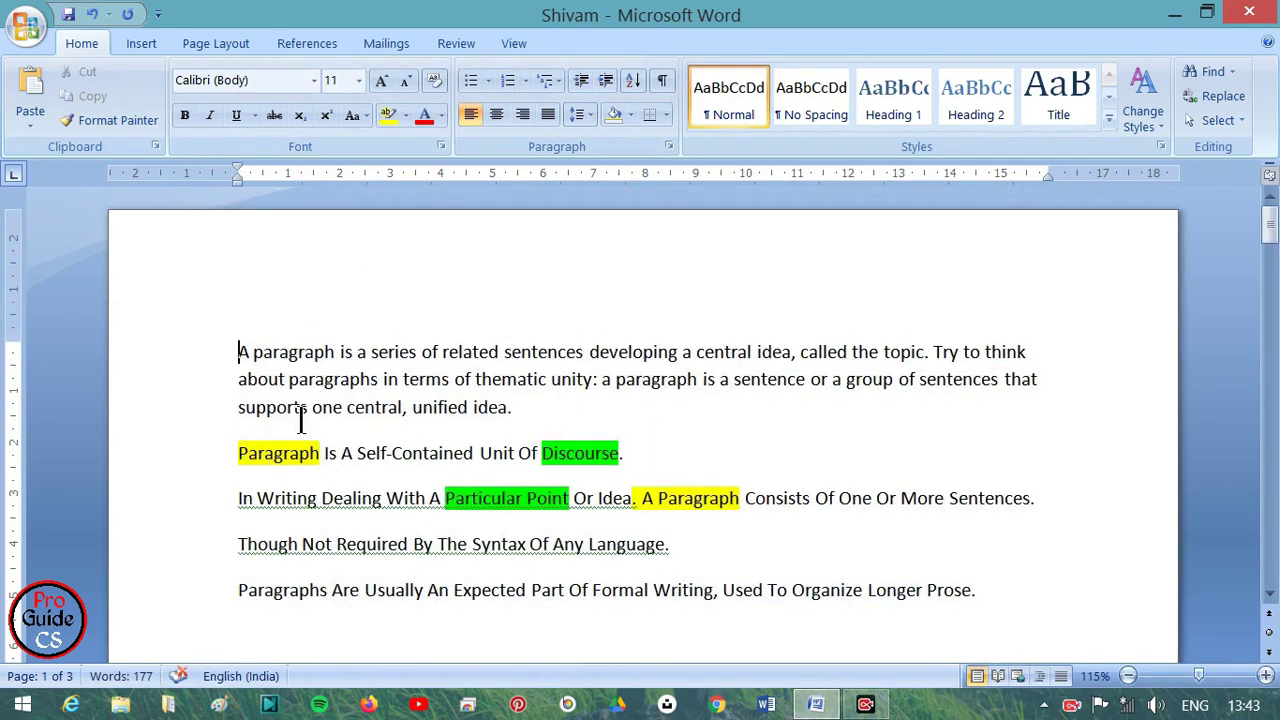
# Push the top paragraph's first line right with Tab, then trim it back with Backspace
pyautogui.hotkey('ctrl', 'Up')
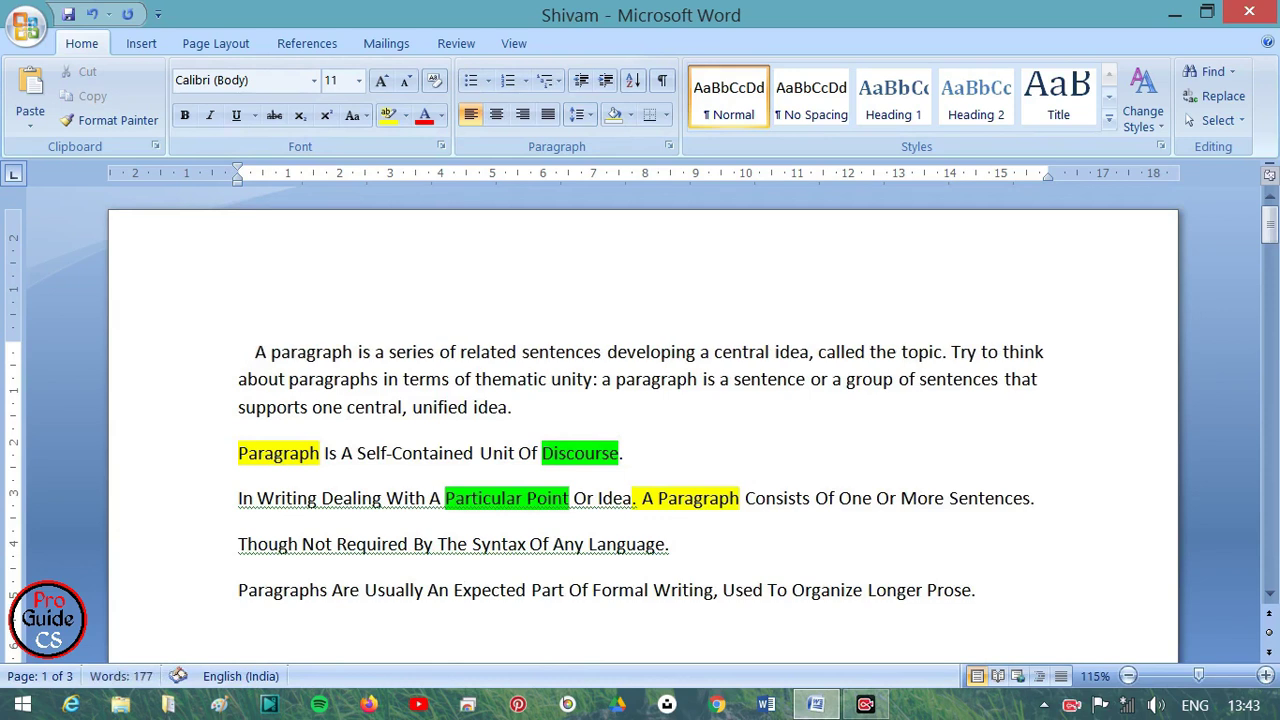
pyautogui.press('Tab')
pyautogui.press('Tab')
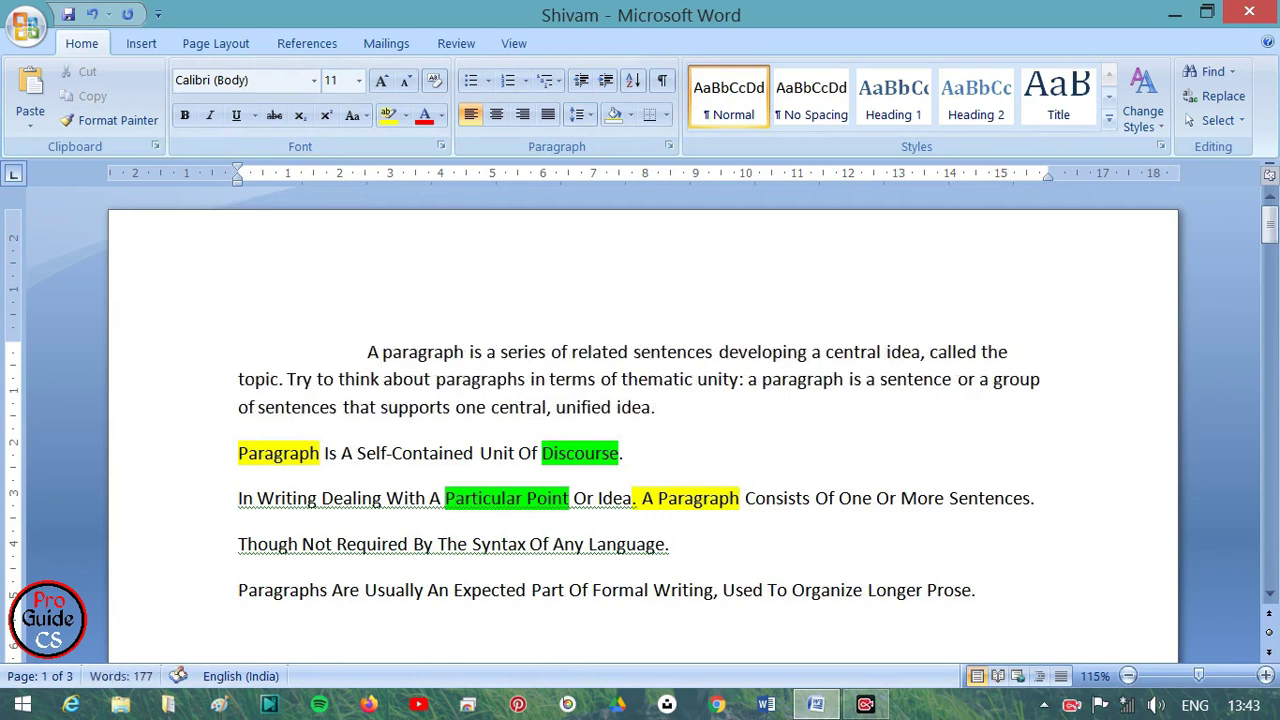
pyautogui.press('Tab')
pyautogui.press('Tab')
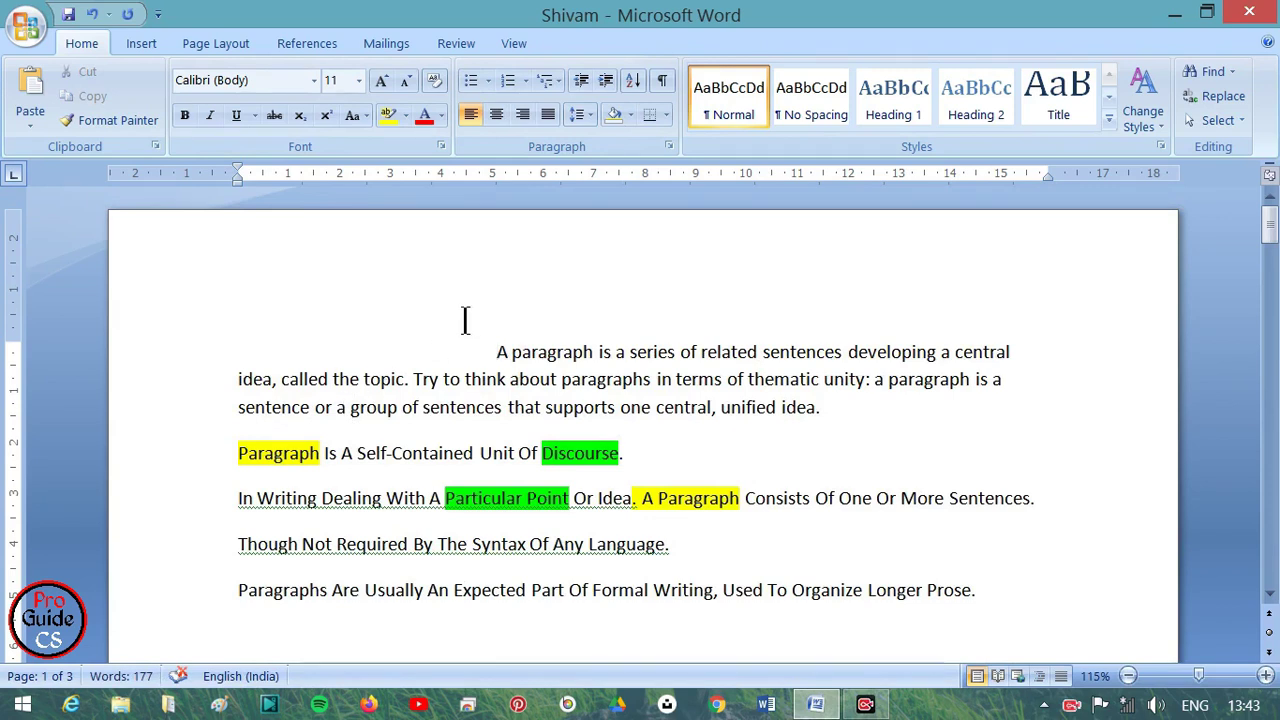
pyautogui.press('BackSpace')
pyautogui.press('BackSpace')
pyautogui.press('BackSpace')
pyautogui.press('BackSpace')
pyautogui.press('BackSpace')
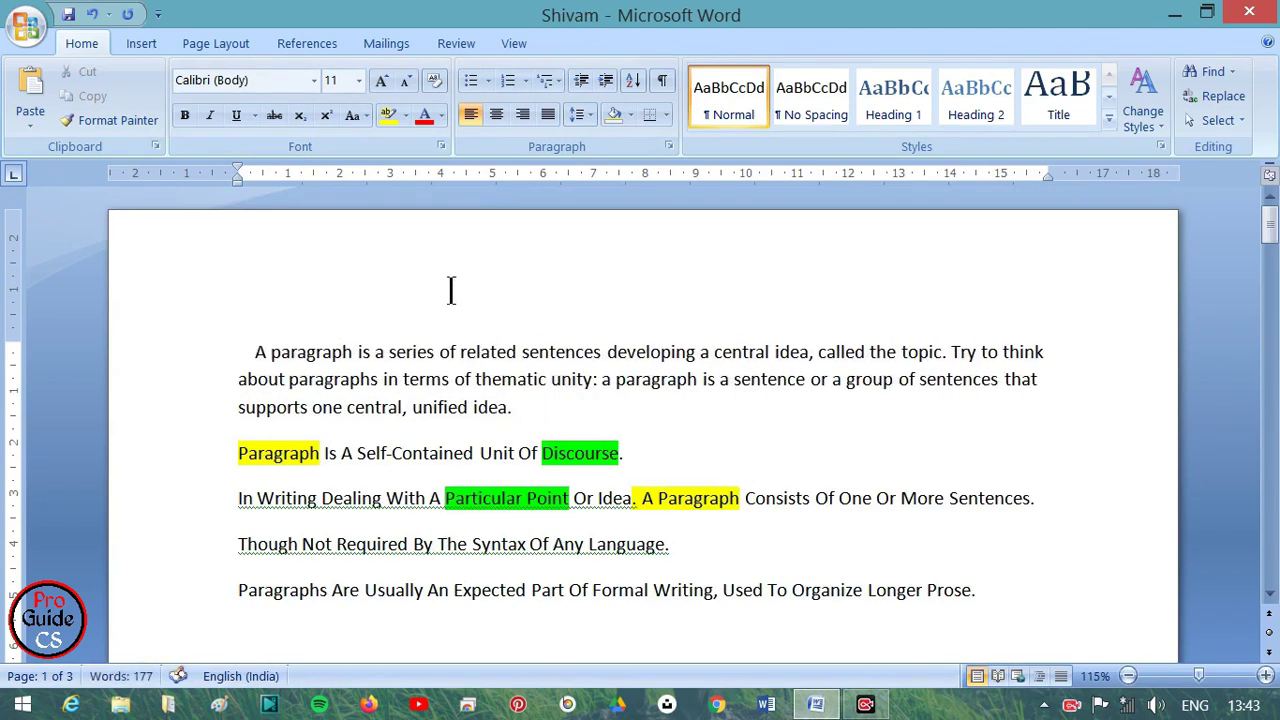
pyautogui.press('BackSpace')
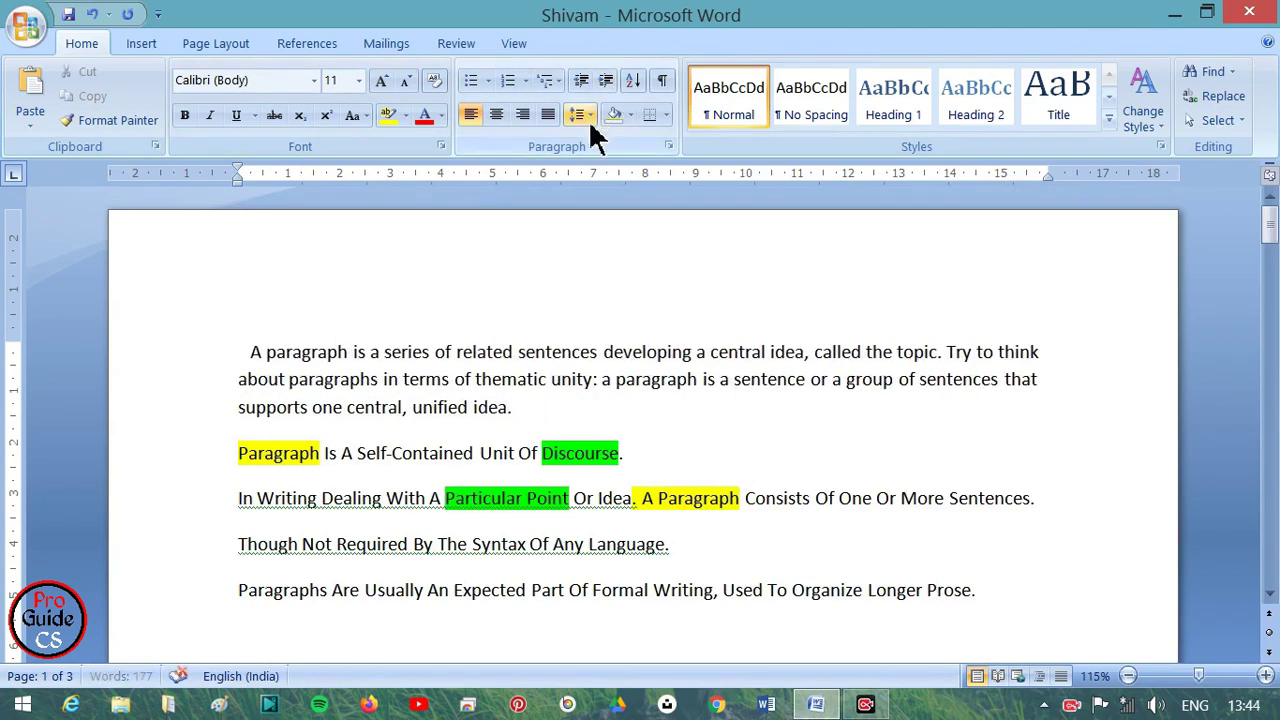
pyautogui.press('BackSpace')
pyautogui.press('BackSpace')
pyautogui.press('BackSpace')
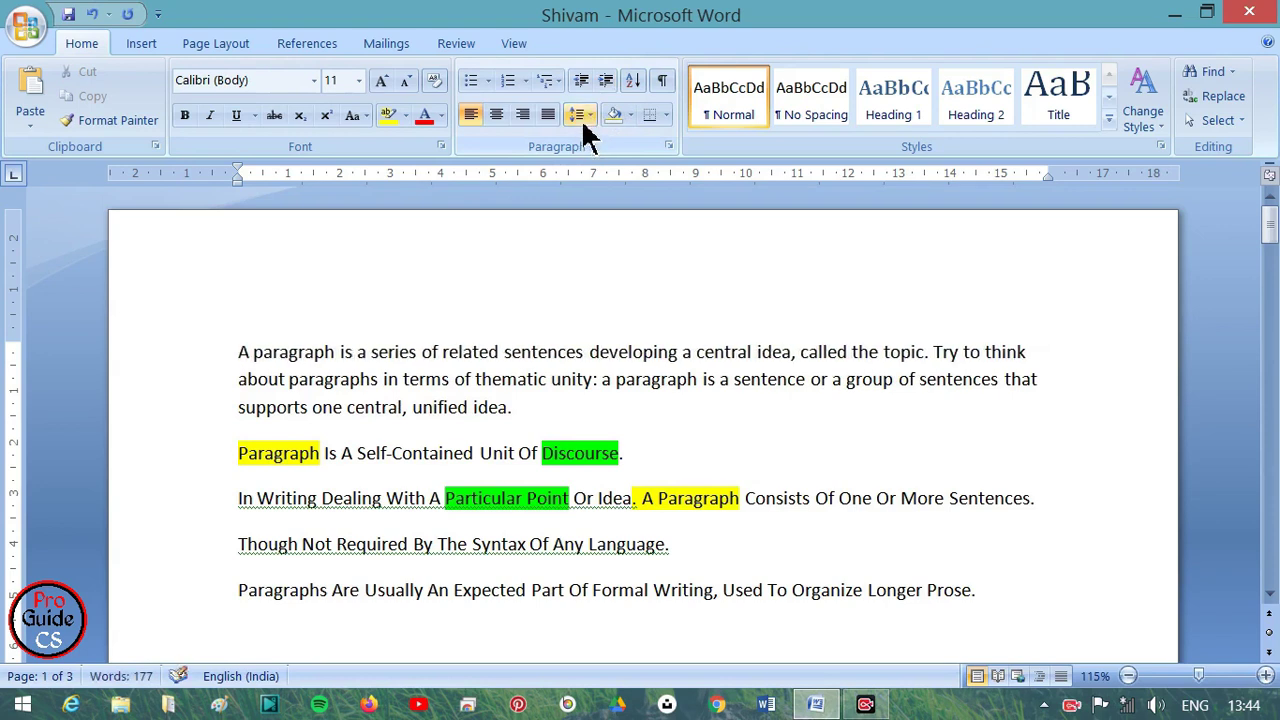
# Indent the top paragraph three steps with Increase Indent
pyautogui.click(605, 80)
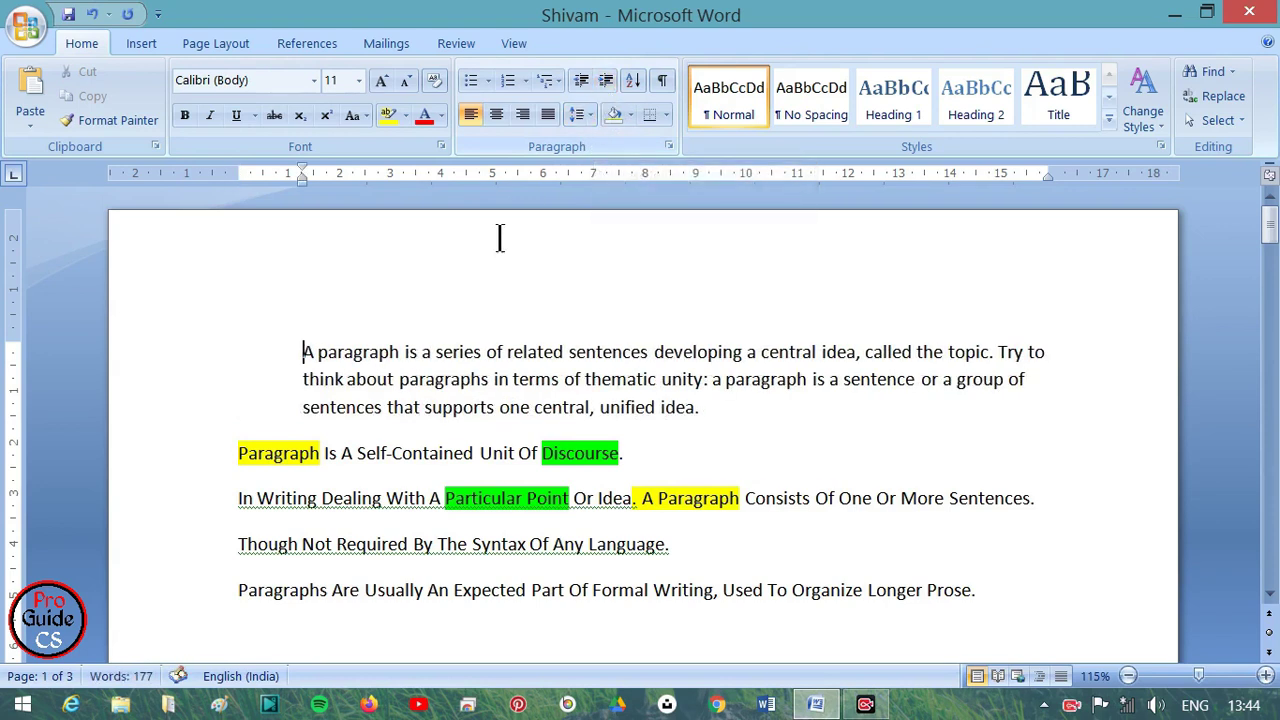
pyautogui.click(608, 82)
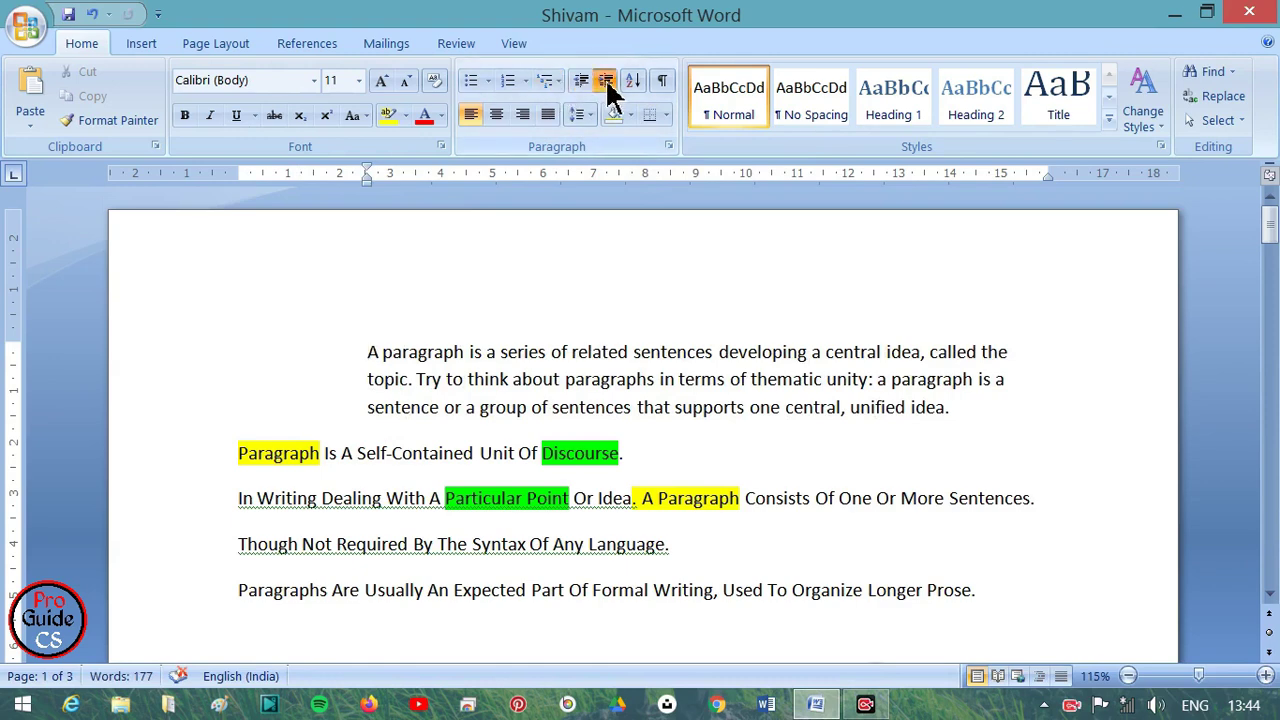
pyautogui.click(606, 84)
pyautogui.scroll(-3, 545, 472)
pyautogui.rightClick(545, 472)
pyautogui.click(464, 502)
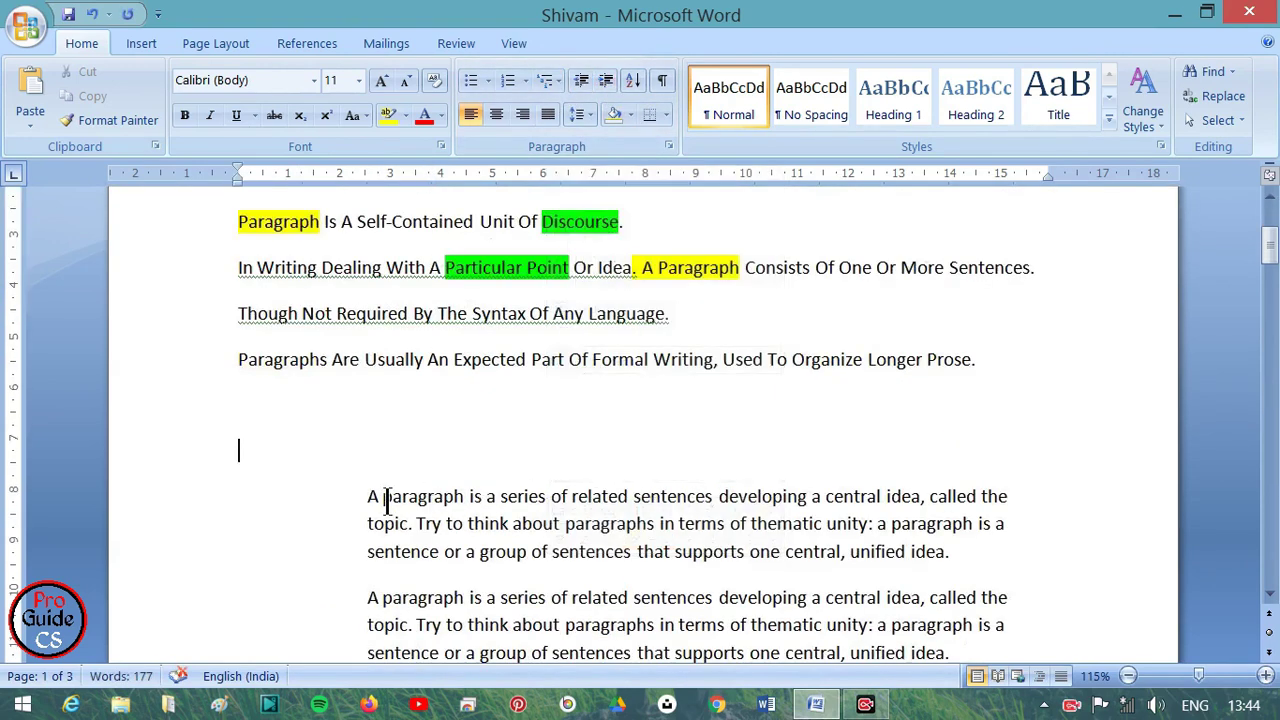
pyautogui.scroll(3, 320, 455)
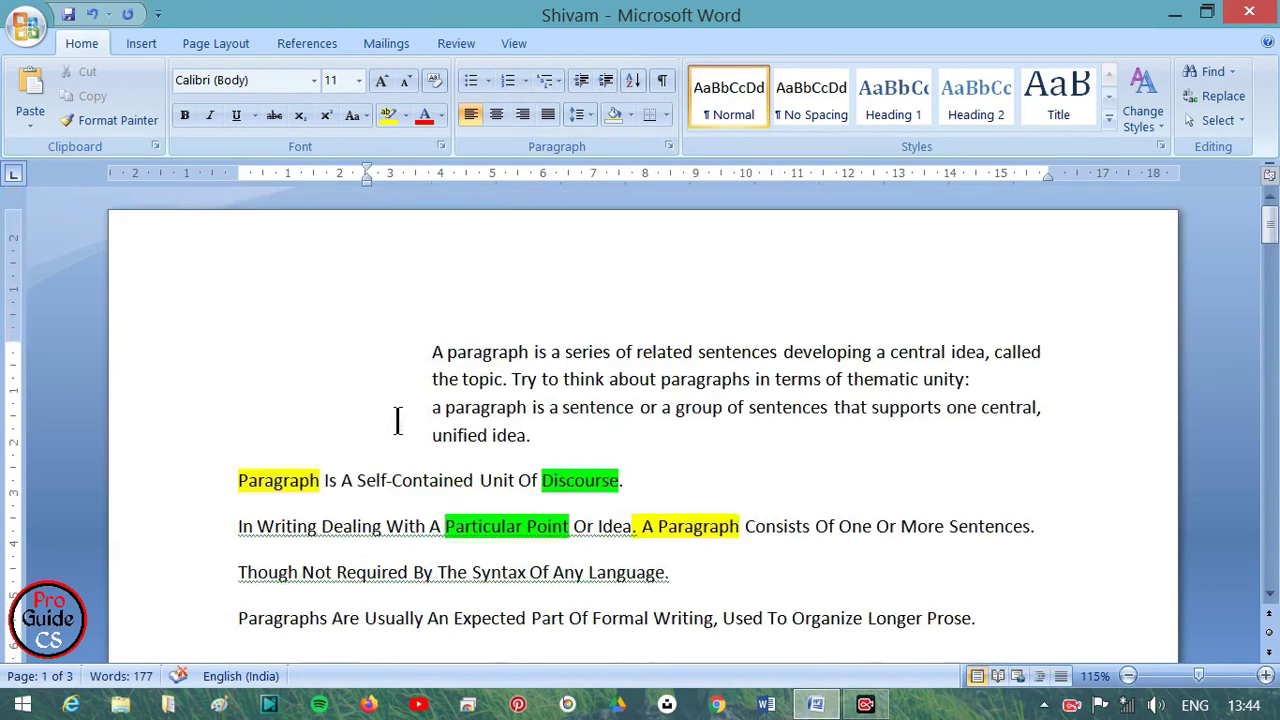
pyautogui.click(434, 352)
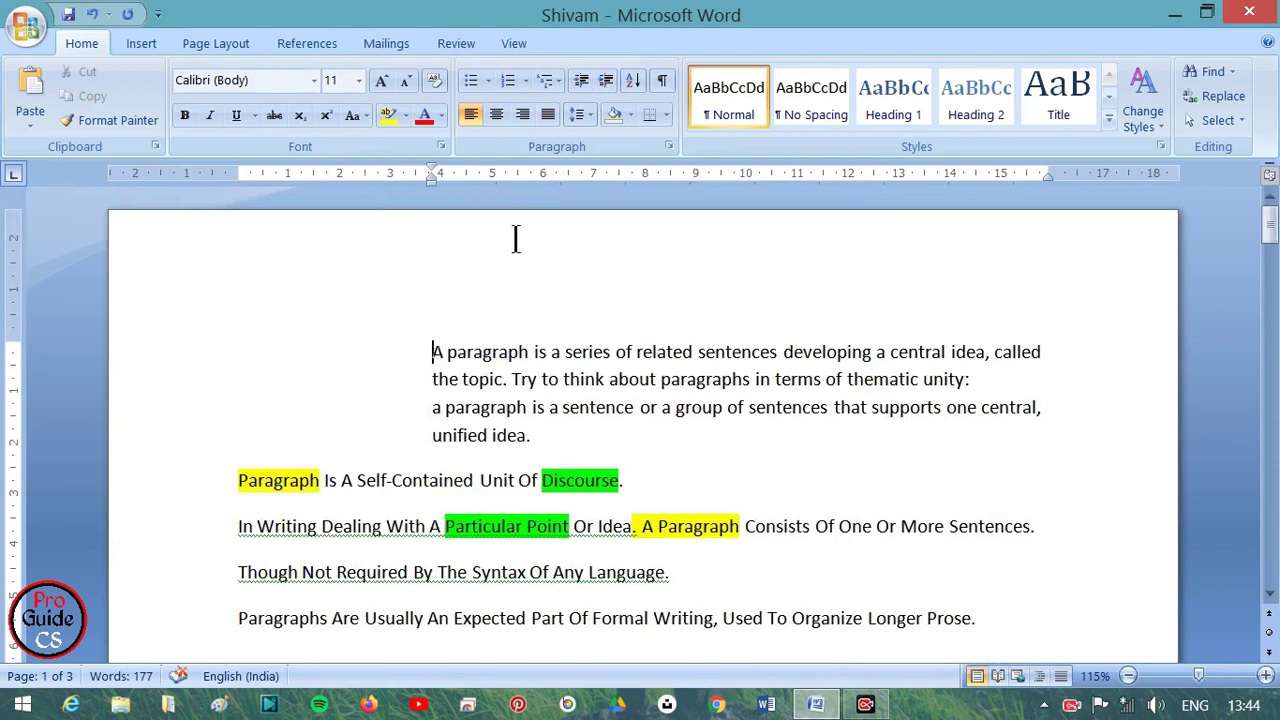
# Adjust the top paragraph's indent back and forth, ending flush with the left margin
pyautogui.click(586, 80)
pyautogui.click(586, 80)
pyautogui.click(586, 80)
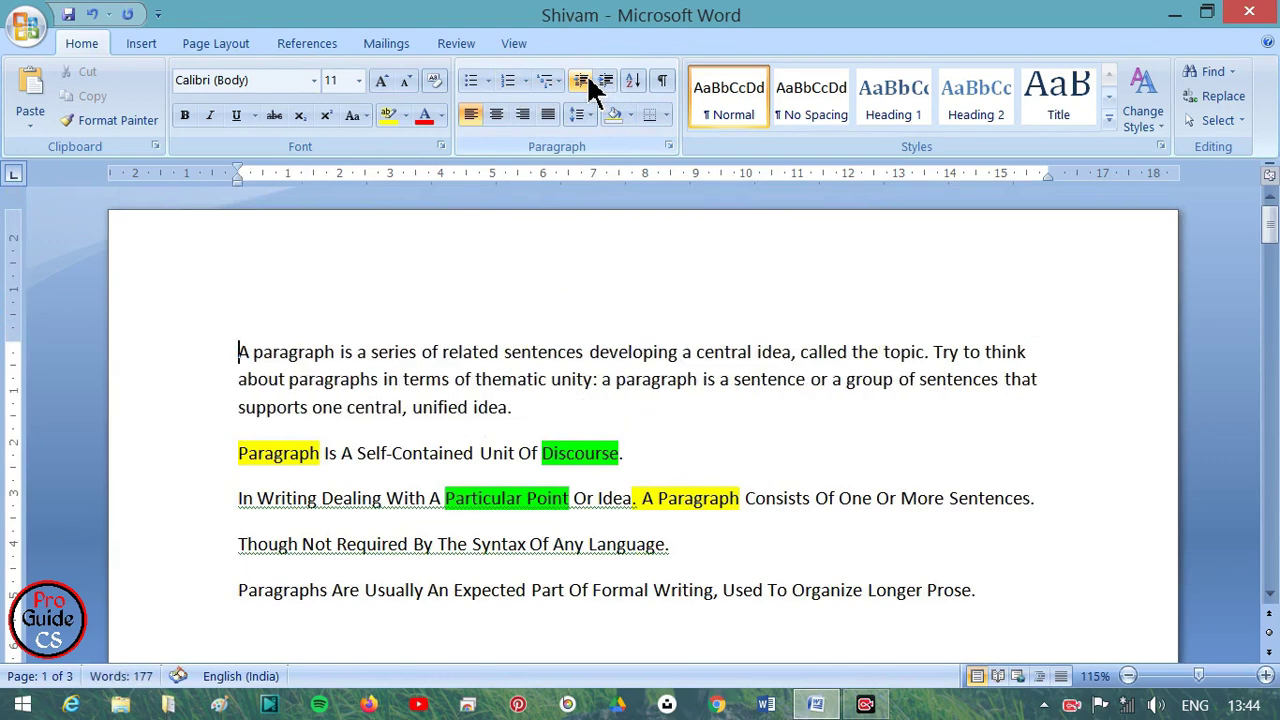
pyautogui.click(606, 80)
pyautogui.click(606, 80)
pyautogui.click(582, 80)
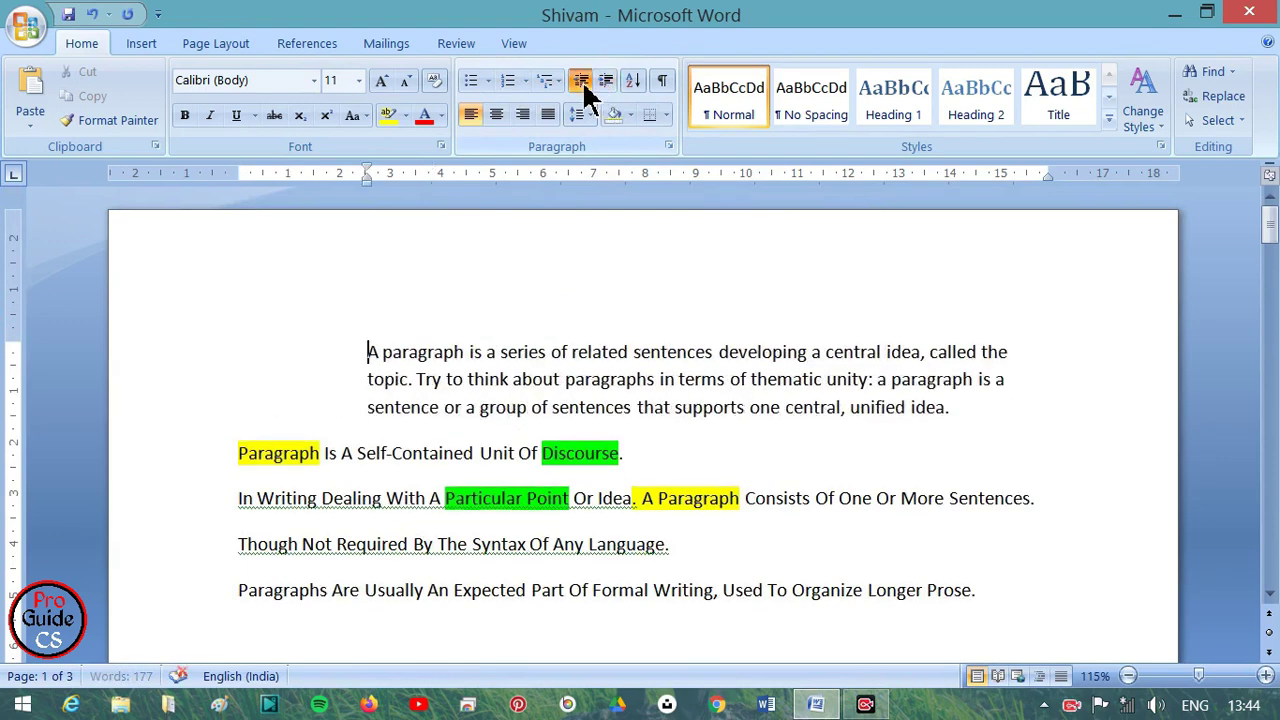
pyautogui.click(582, 80)
pyautogui.click(605, 80)
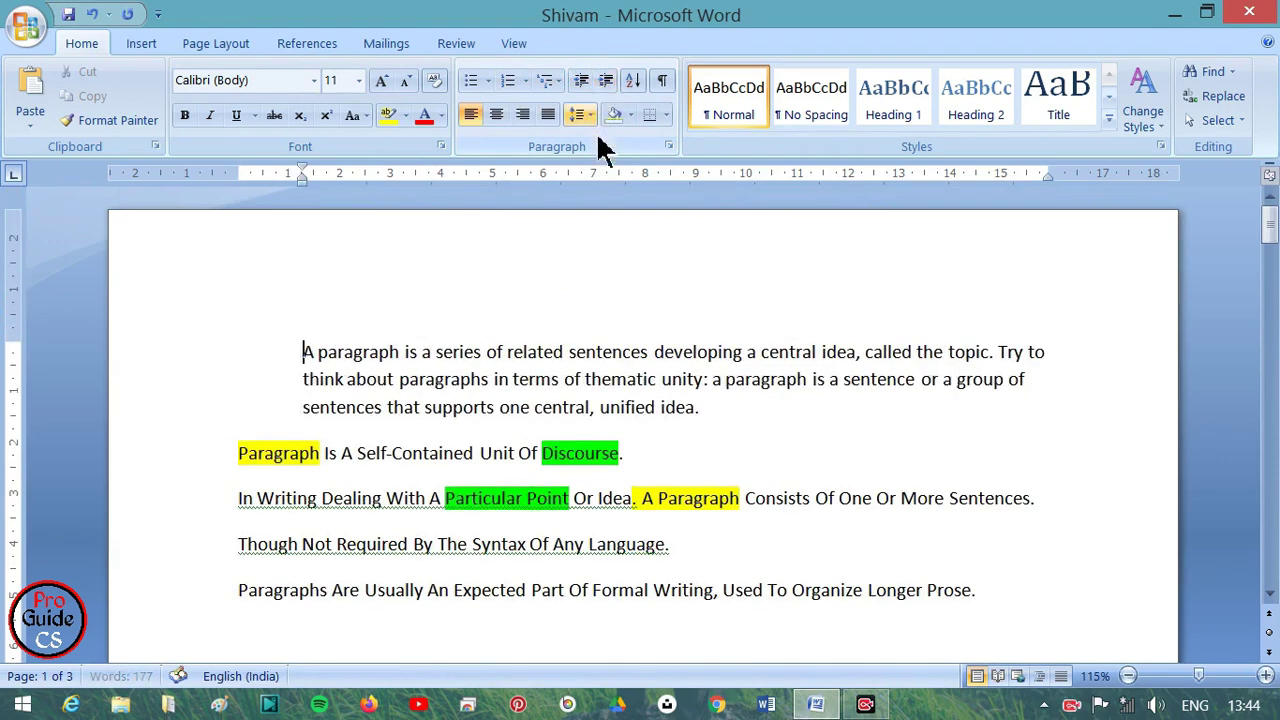
pyautogui.click(584, 80)
# Remove the indents from both repeated 'A paragraph' passages so they start at the margin
pyautogui.scroll(-5, 491, 277)
pyautogui.click(369, 274)
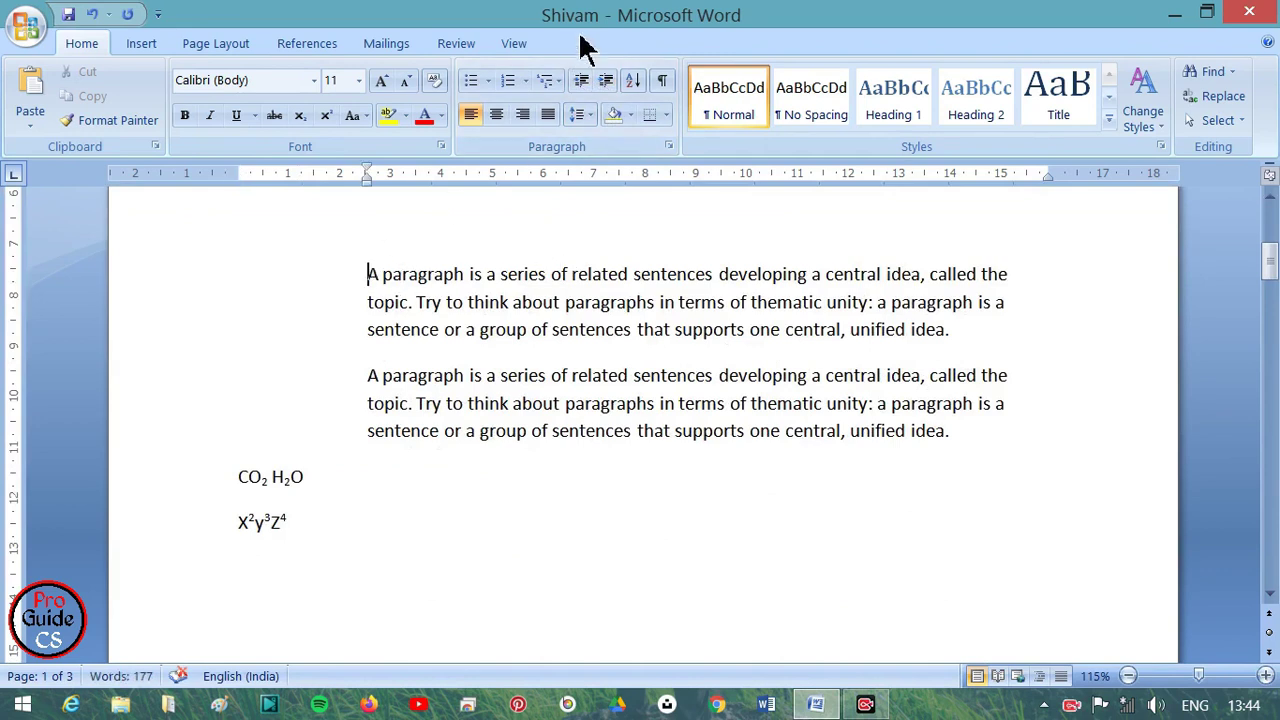
pyautogui.click(591, 78)
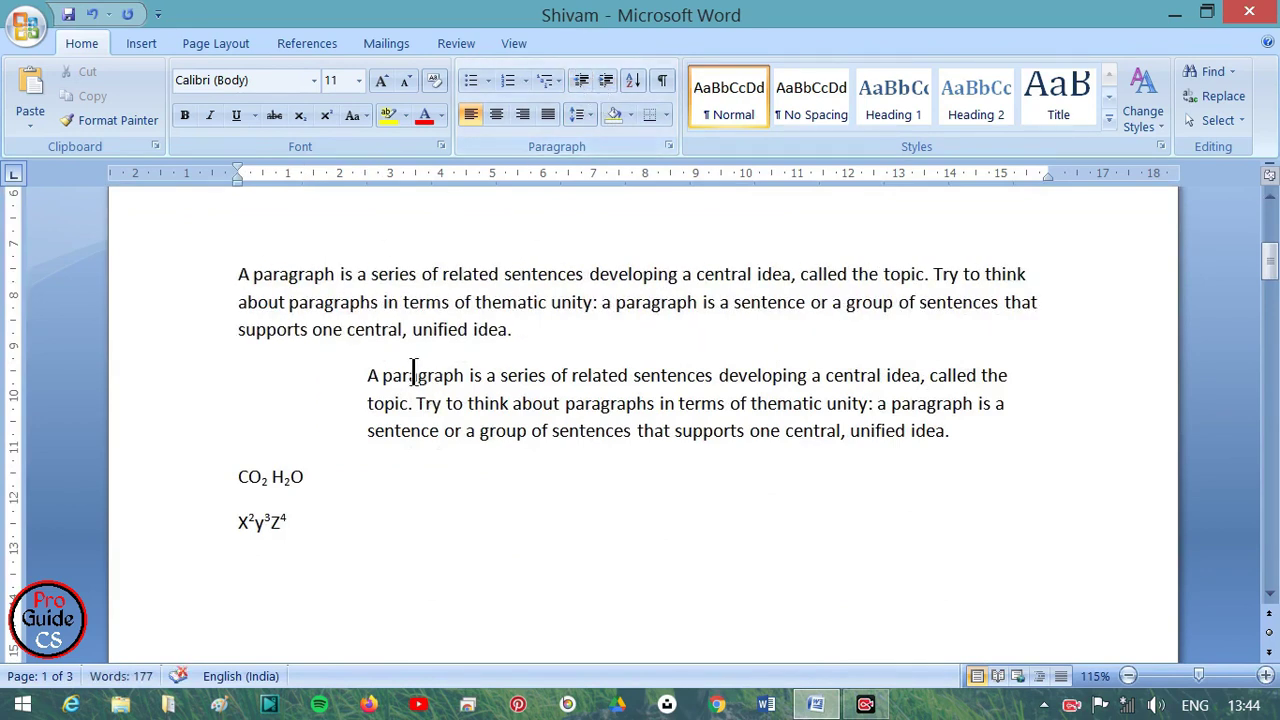
pyautogui.click(365, 379)
pyautogui.click(581, 80)
pyautogui.click(581, 80)
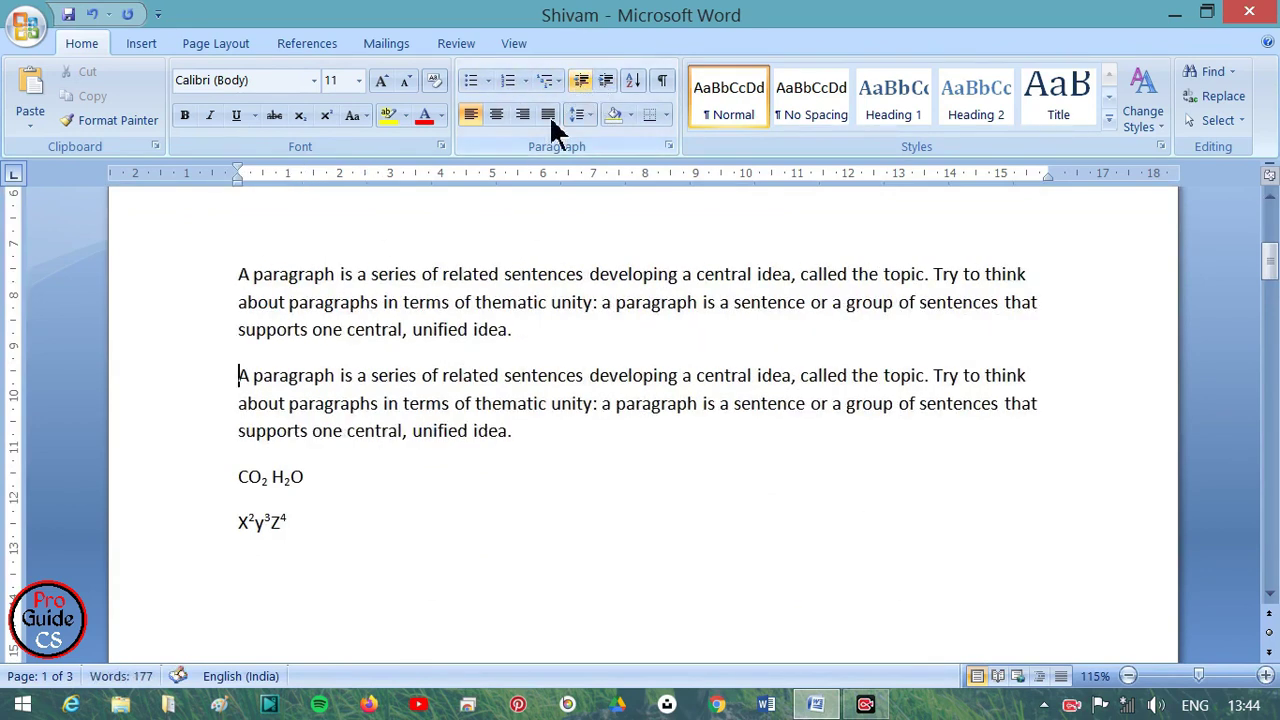
# Undo the last change and place the cursor on the empty line below the list
pyautogui.click(582, 380)
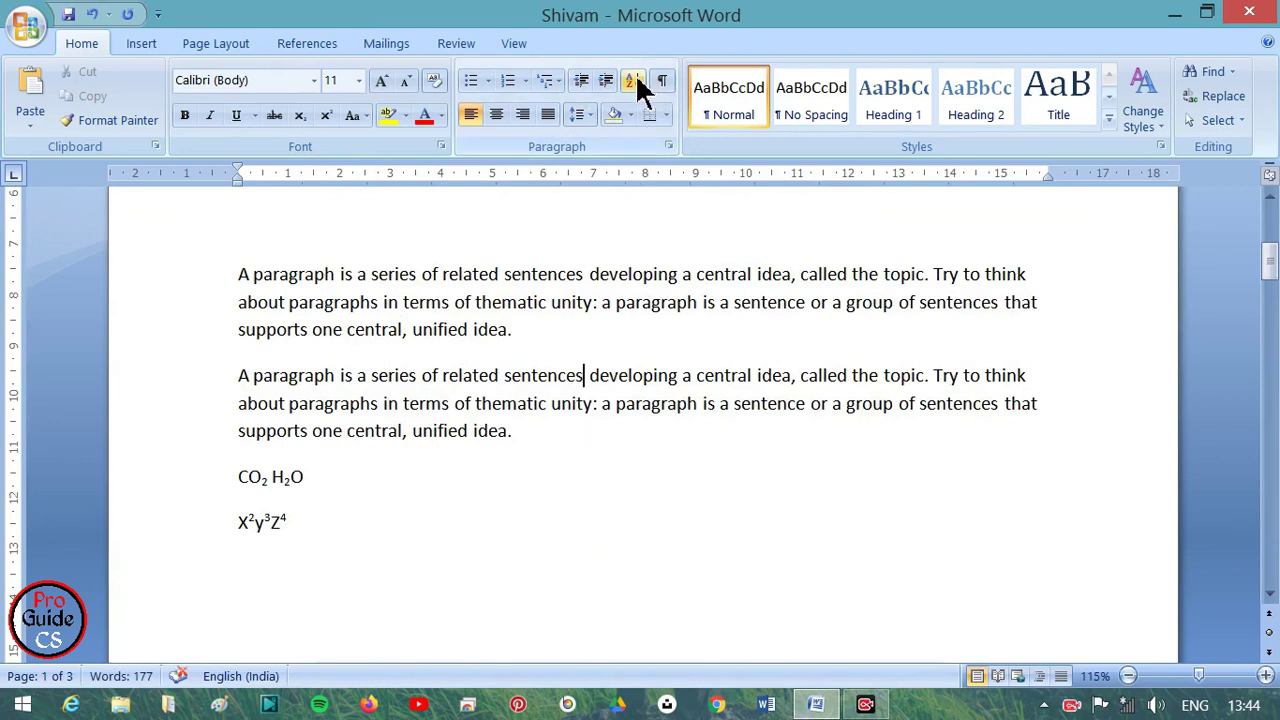
pyautogui.hotkey('ctrl', 'z')
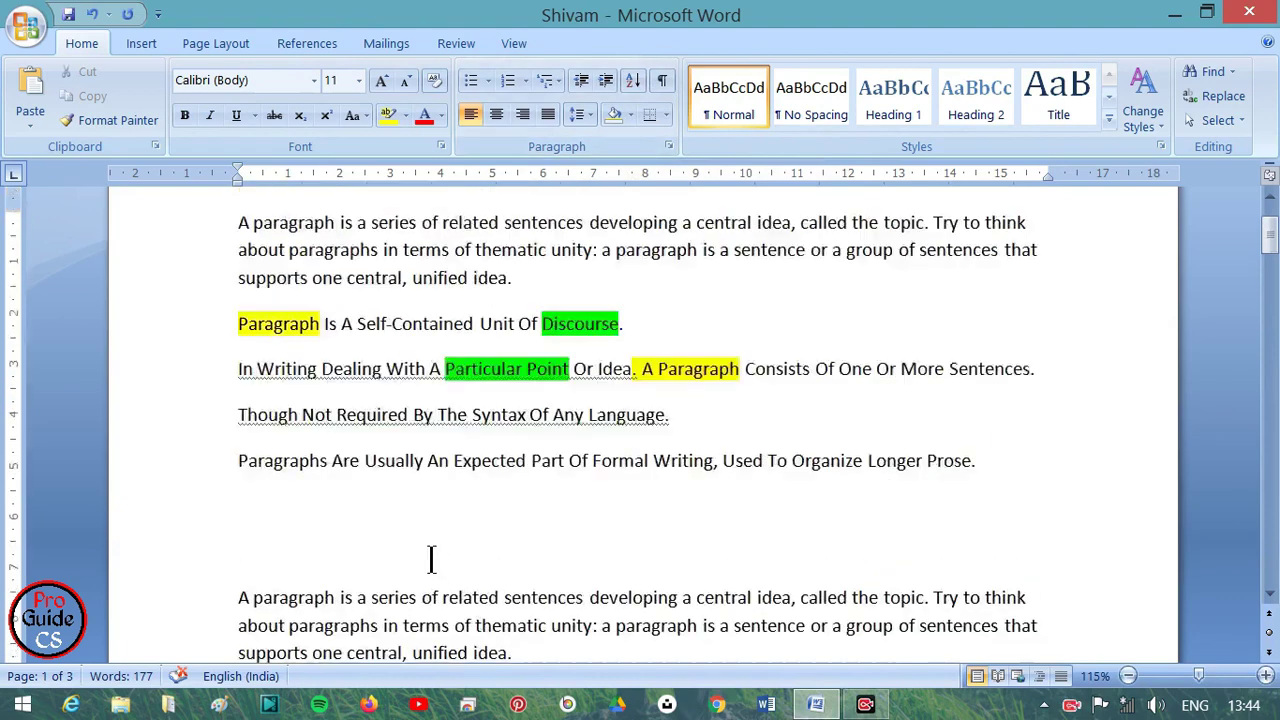
pyautogui.hotkey('ctrl', 'y')
pyautogui.hotkey('ctrl', 'z')
pyautogui.click(253, 500)
# Type Shivam, Ajay, Vinod and pooja, each on its own line
pyautogui.write('Shiv')
pyautogui.write('am')
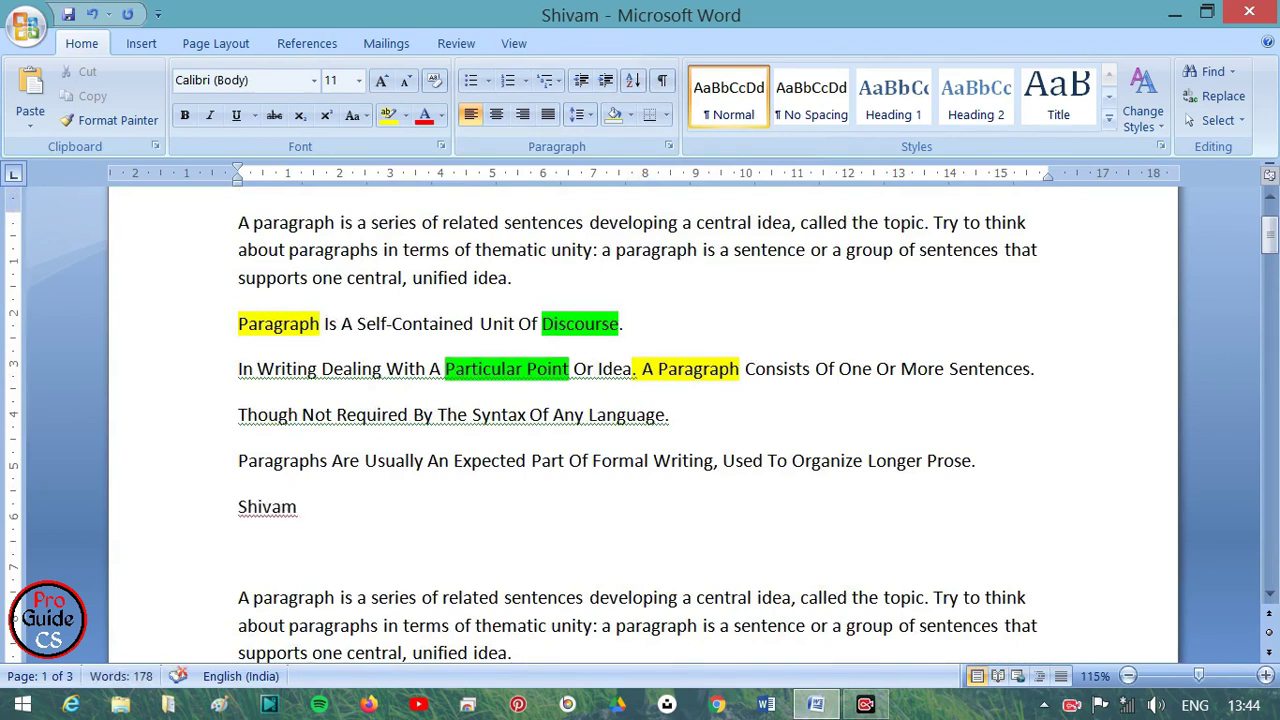
pyautogui.press('Return')
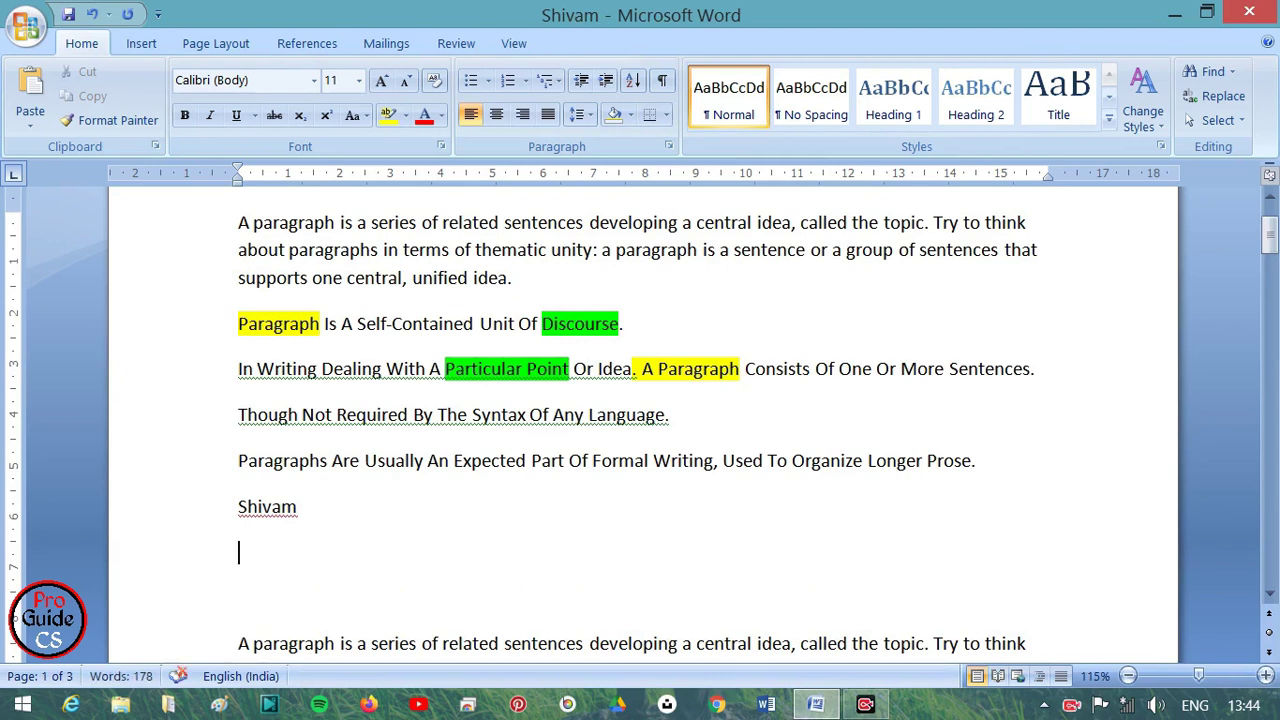
pyautogui.write('Ajay')
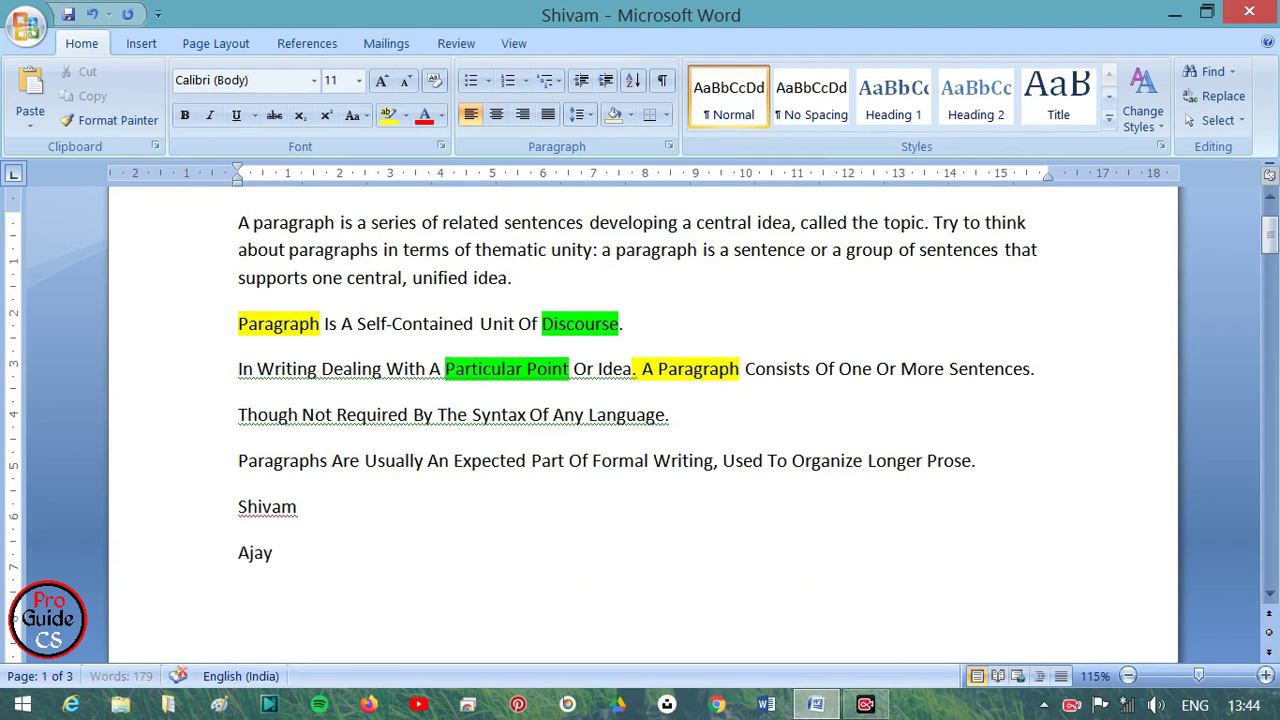
pyautogui.press('Return')
pyautogui.write('Vin')
pyautogui.write('od')
pyautogui.press('Return')
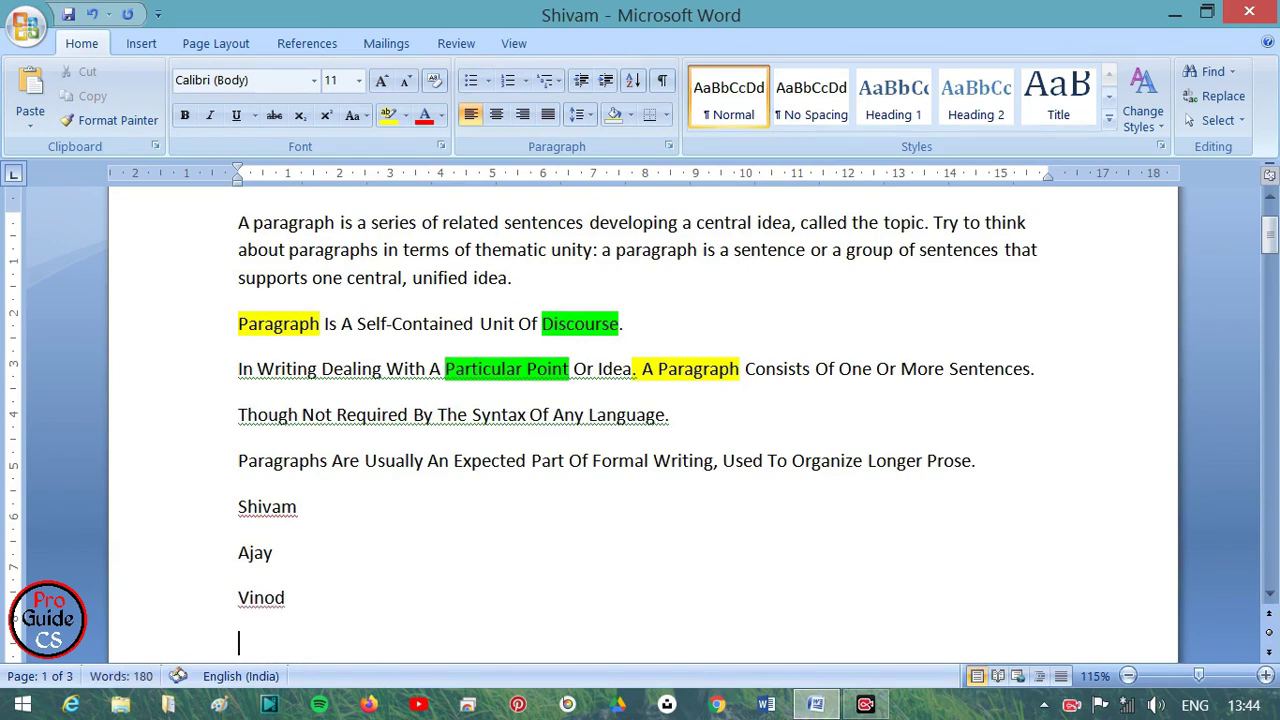
pyautogui.write('poo')
pyautogui.write('ja')
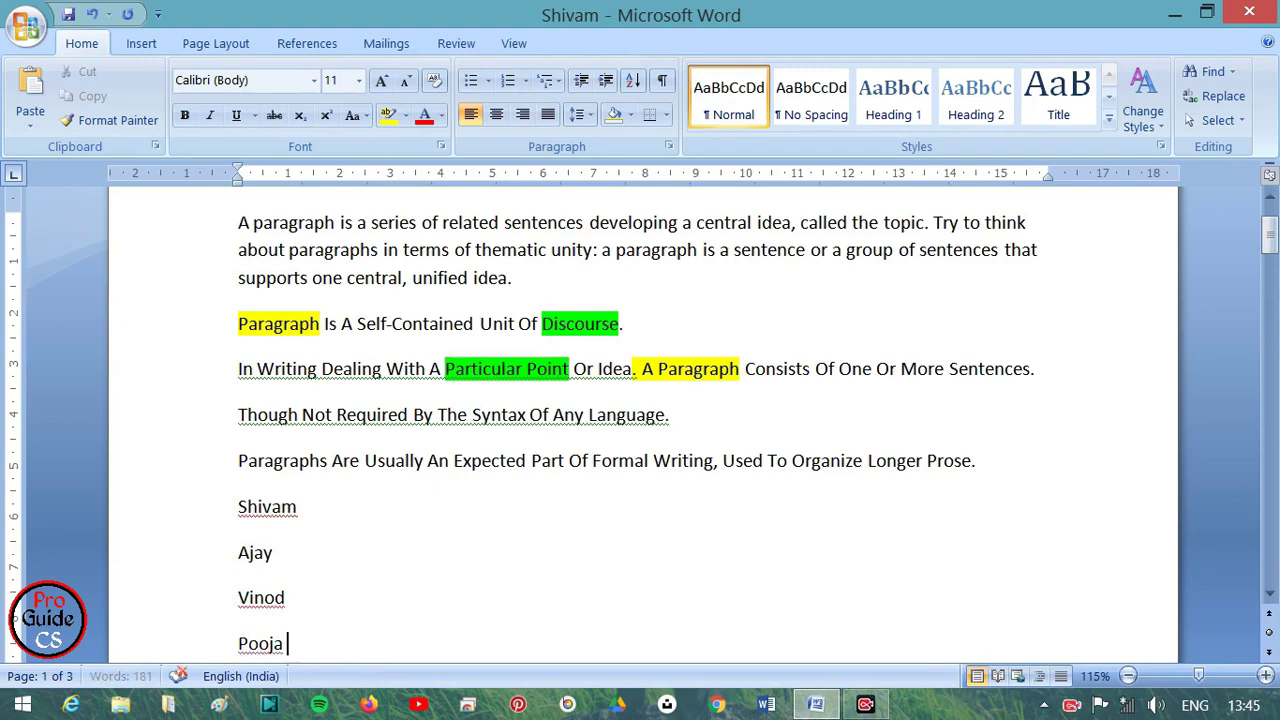
pyautogui.scroll(-3, 263, 500)
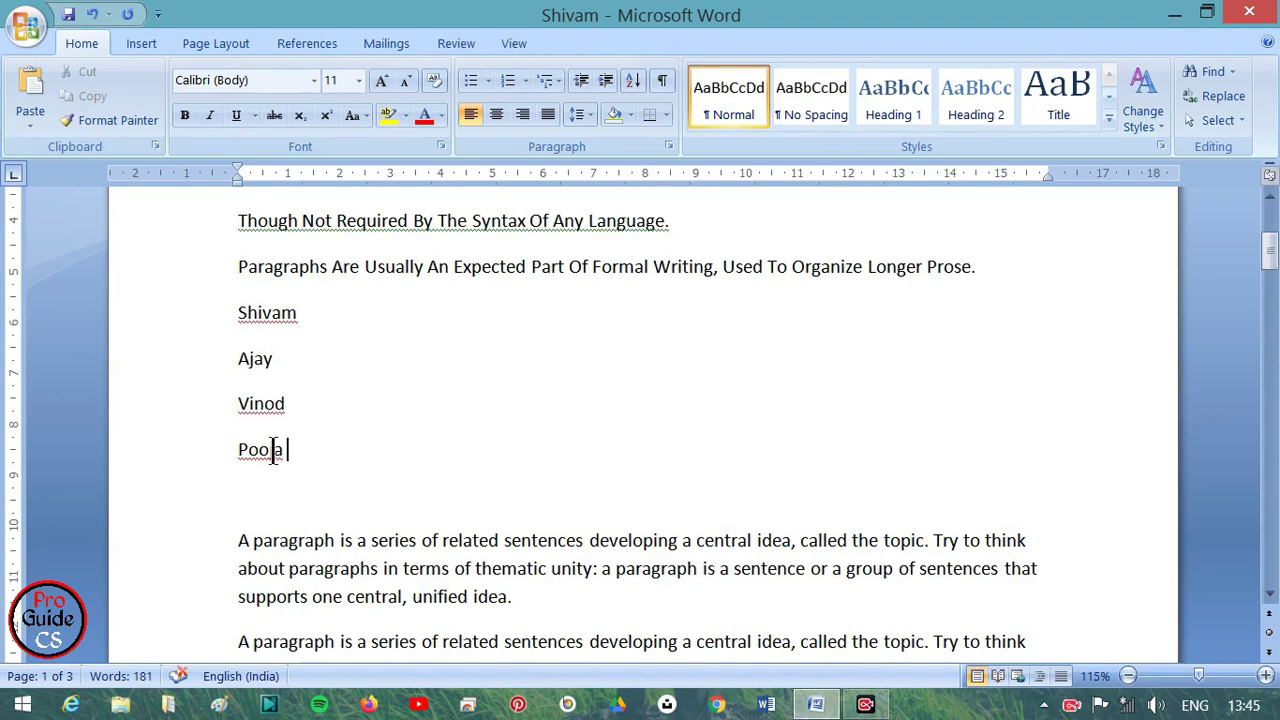
# Sort the four names ascending, then re-sort descending to Vinod, Shivam, Pooja, Ajay
pyautogui.moveTo(288, 451); pyautogui.dragTo(250, 331)
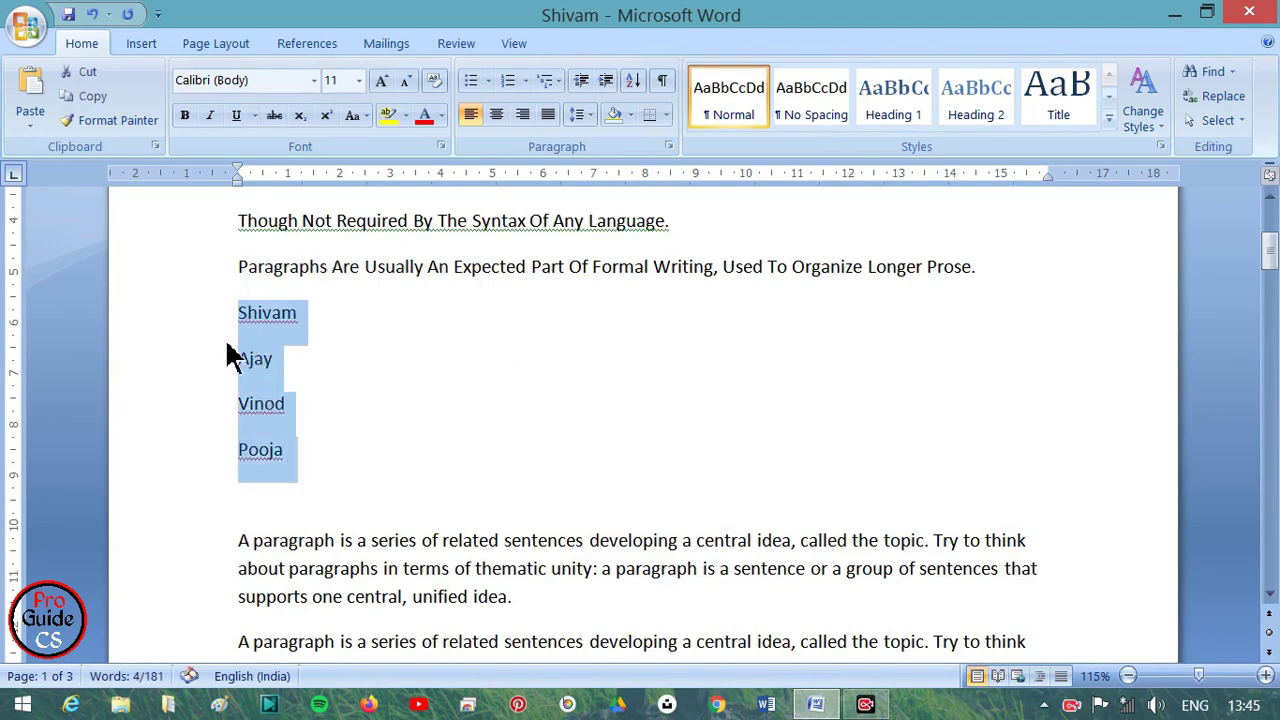
pyautogui.click(634, 82)
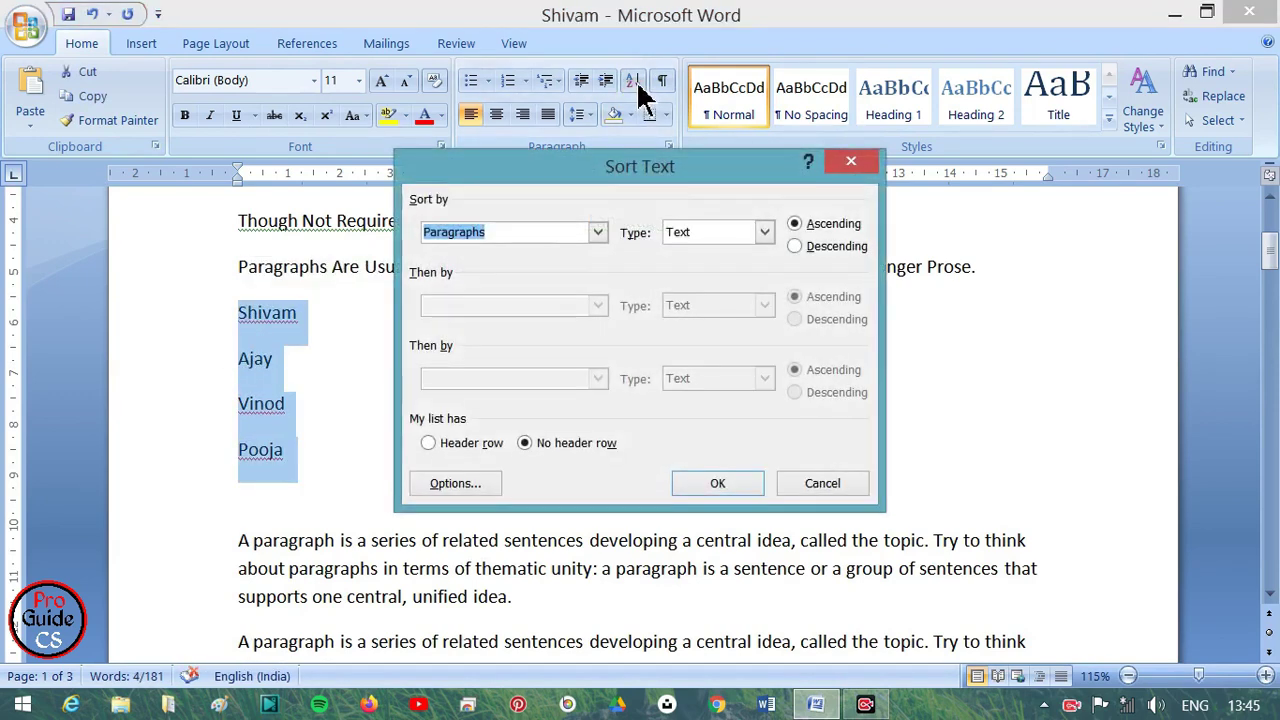
pyautogui.click(732, 485)
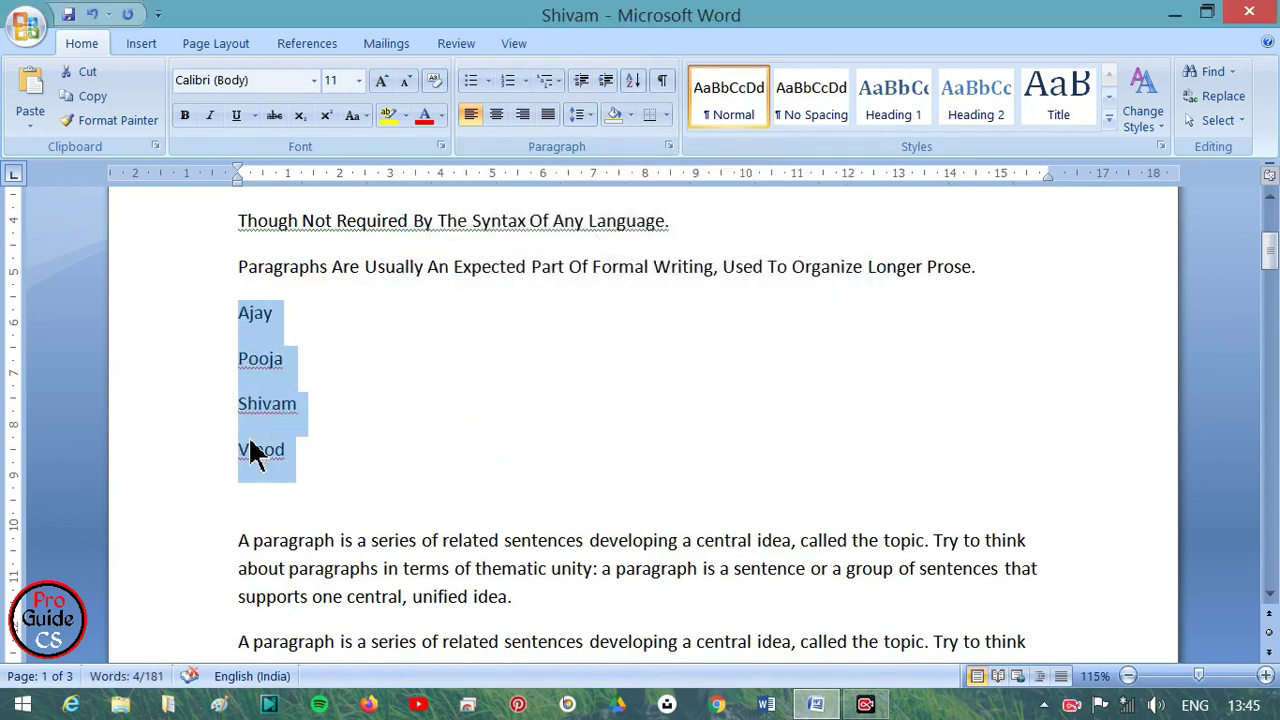
pyautogui.click(632, 86)
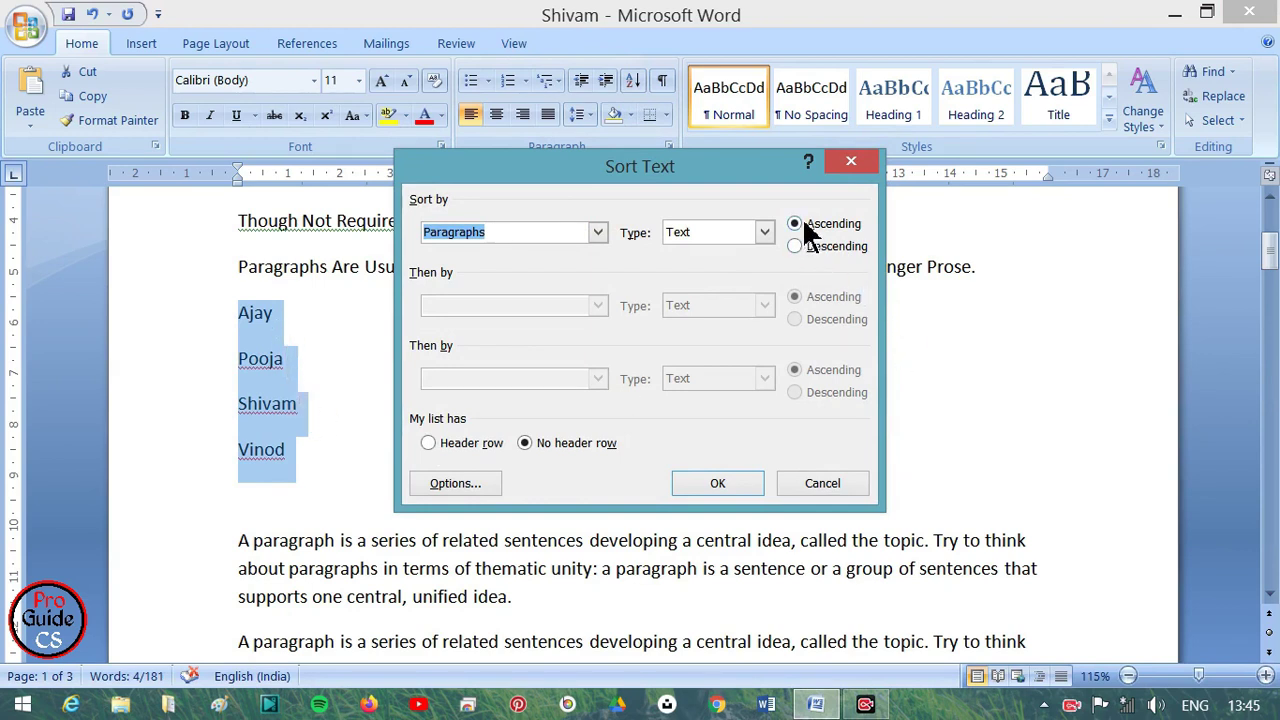
pyautogui.click(795, 247)
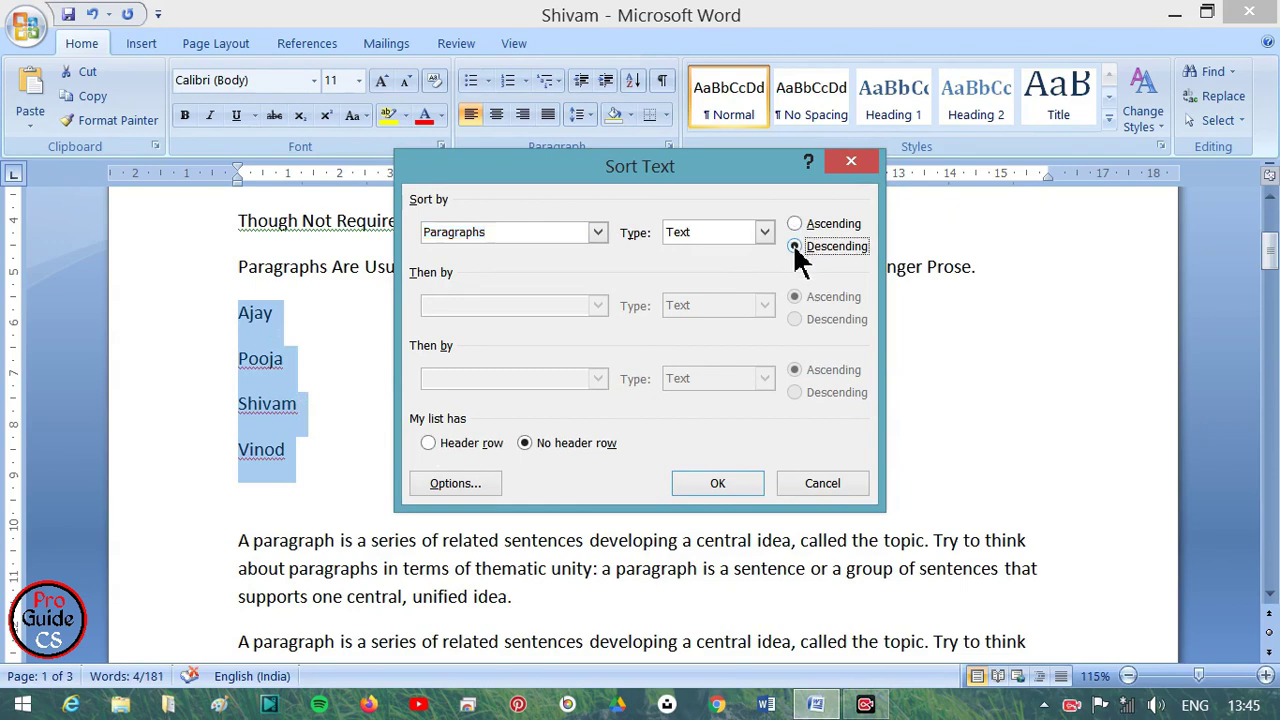
pyautogui.click(718, 486)
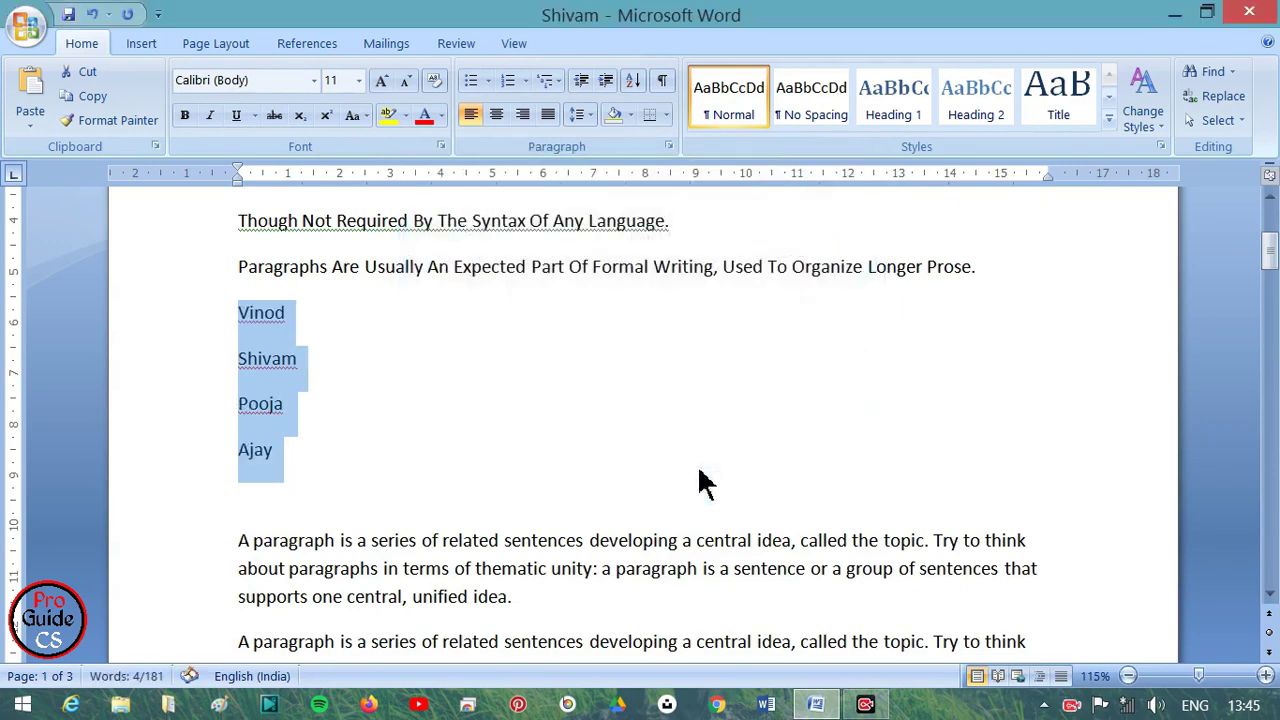
pyautogui.click(240, 314)
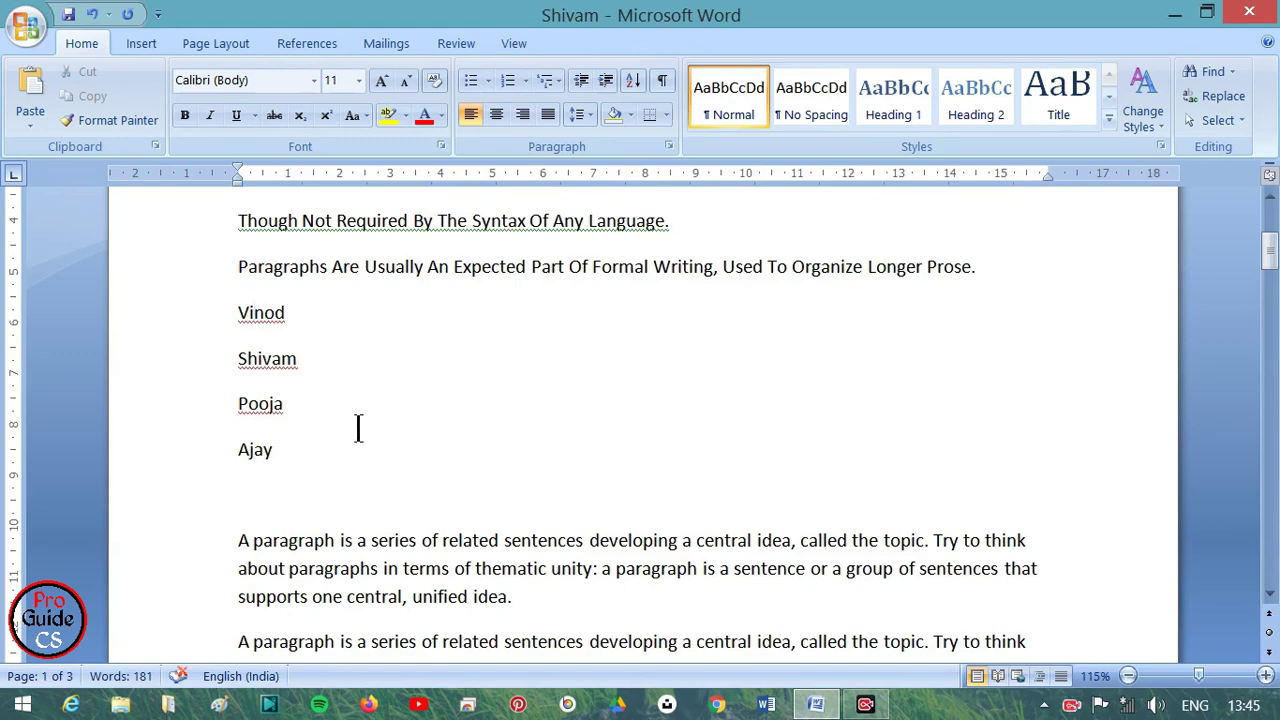
# Type the numbers 1, 9, 7, 6, 4, 3, 5, 2 on separate lines below Ajay
pyautogui.scroll(-3, 358, 428)
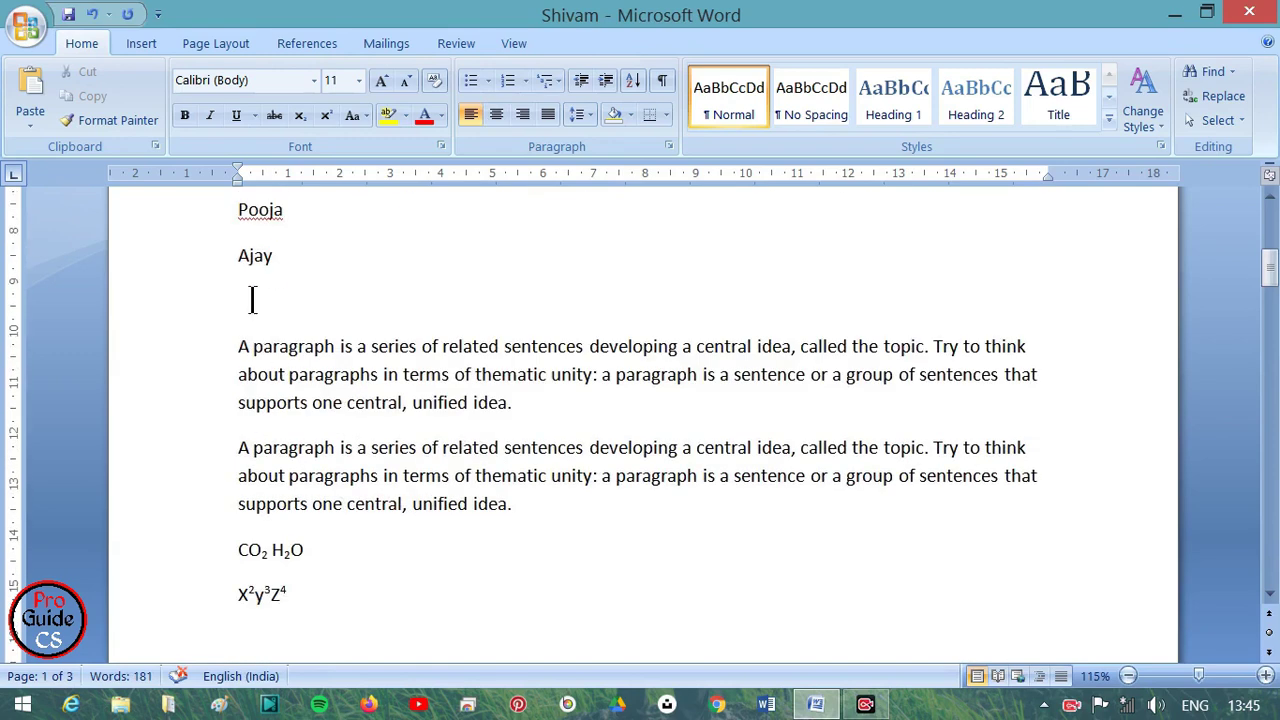
pyautogui.write('1')
pyautogui.press('Return')
pyautogui.write('9')
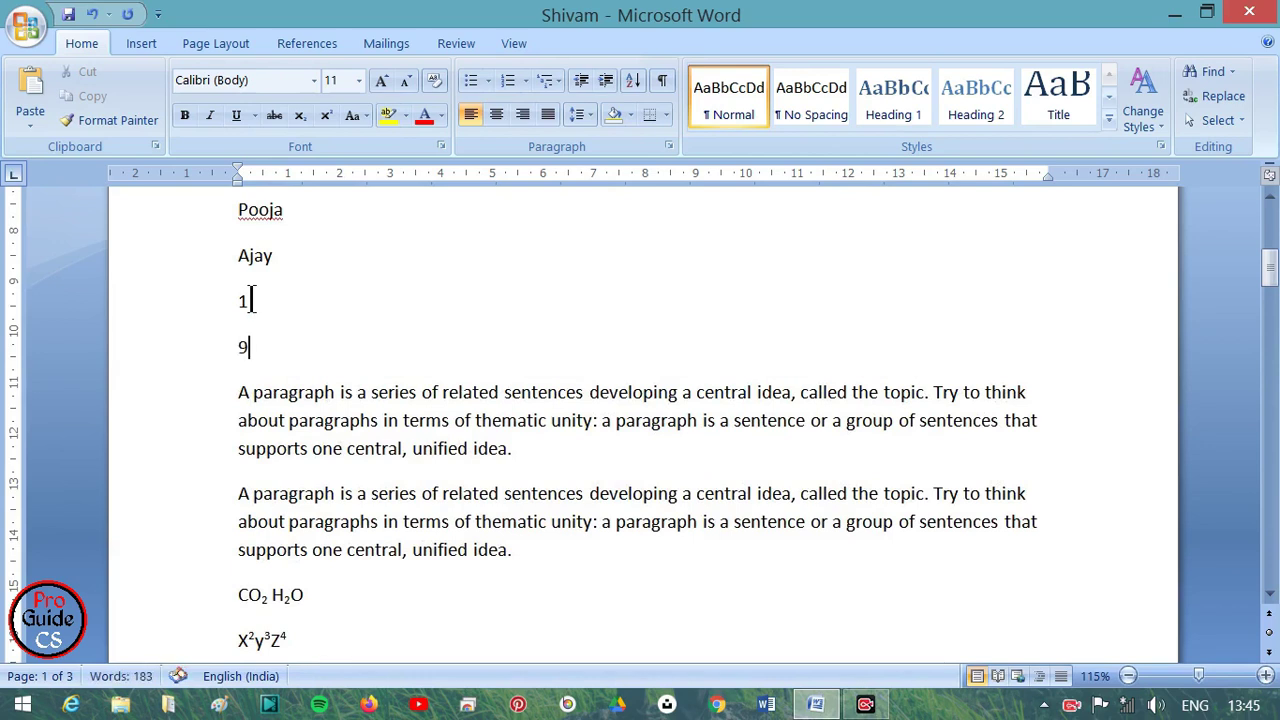
pyautogui.press('Return')
pyautogui.write('7')
pyautogui.press('Return')
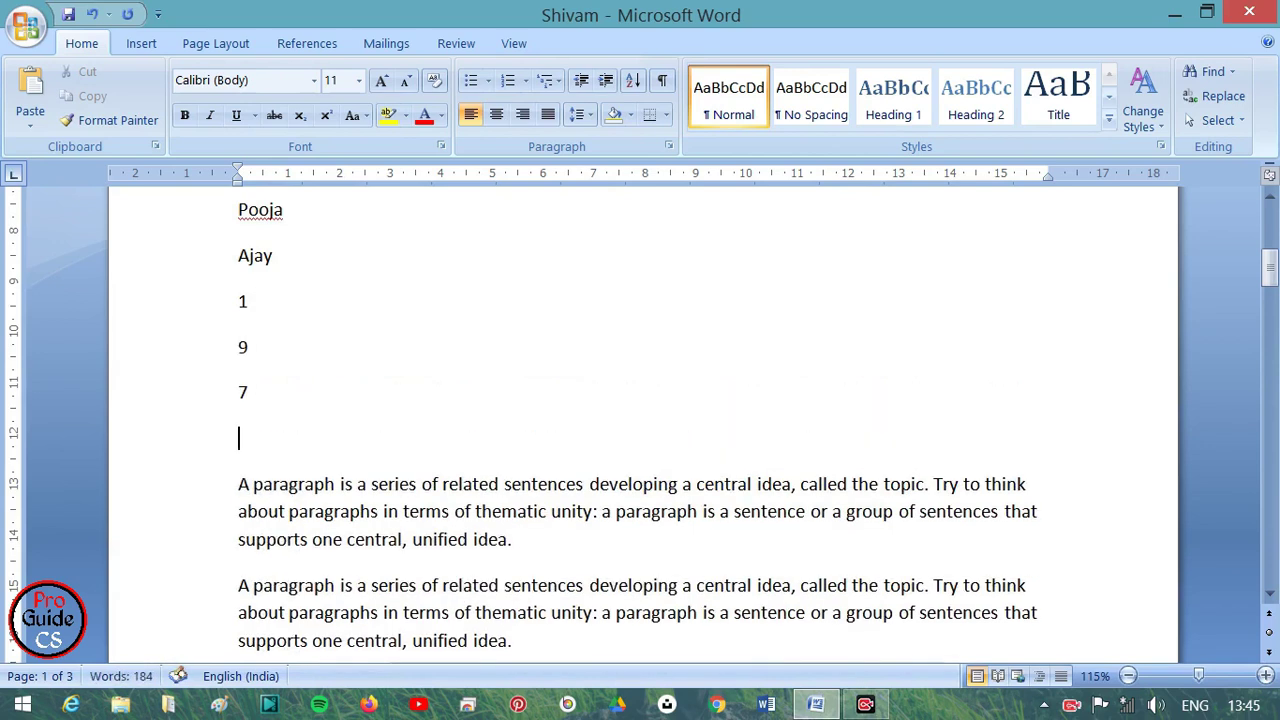
pyautogui.write('6')
pyautogui.press('Return')
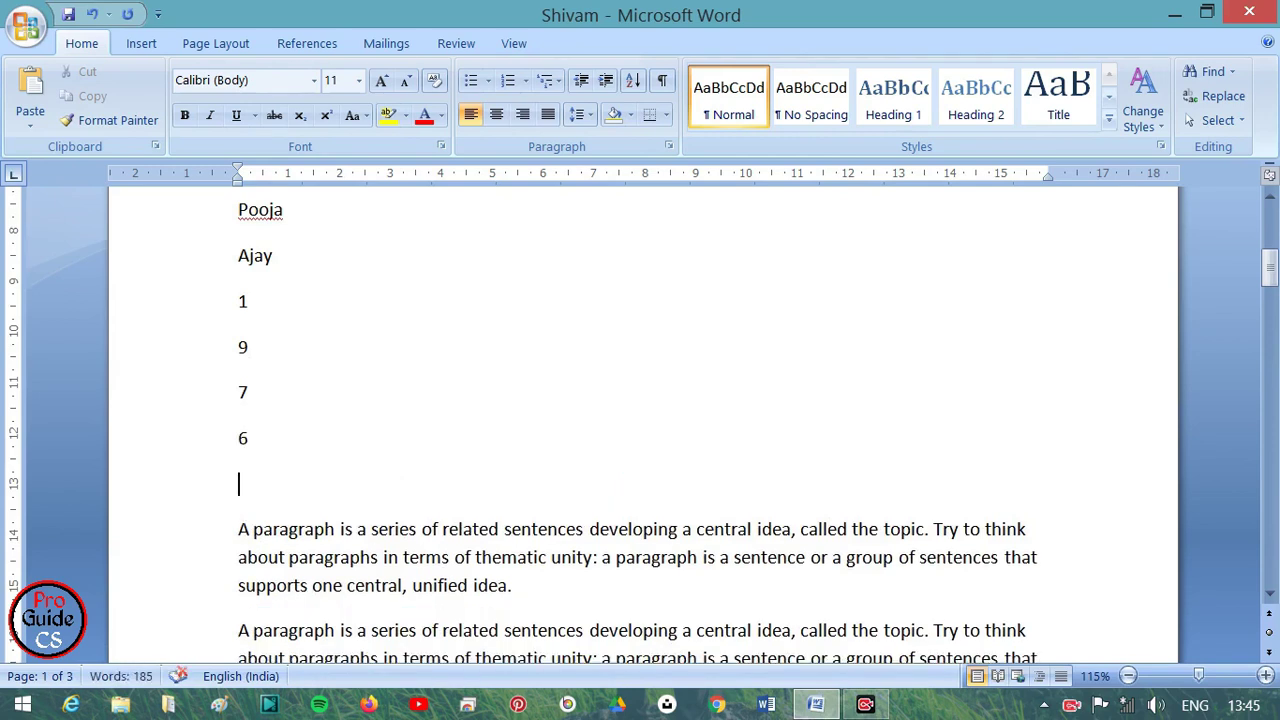
pyautogui.write('4')
pyautogui.press('Return')
pyautogui.write('3')
pyautogui.press('Return')
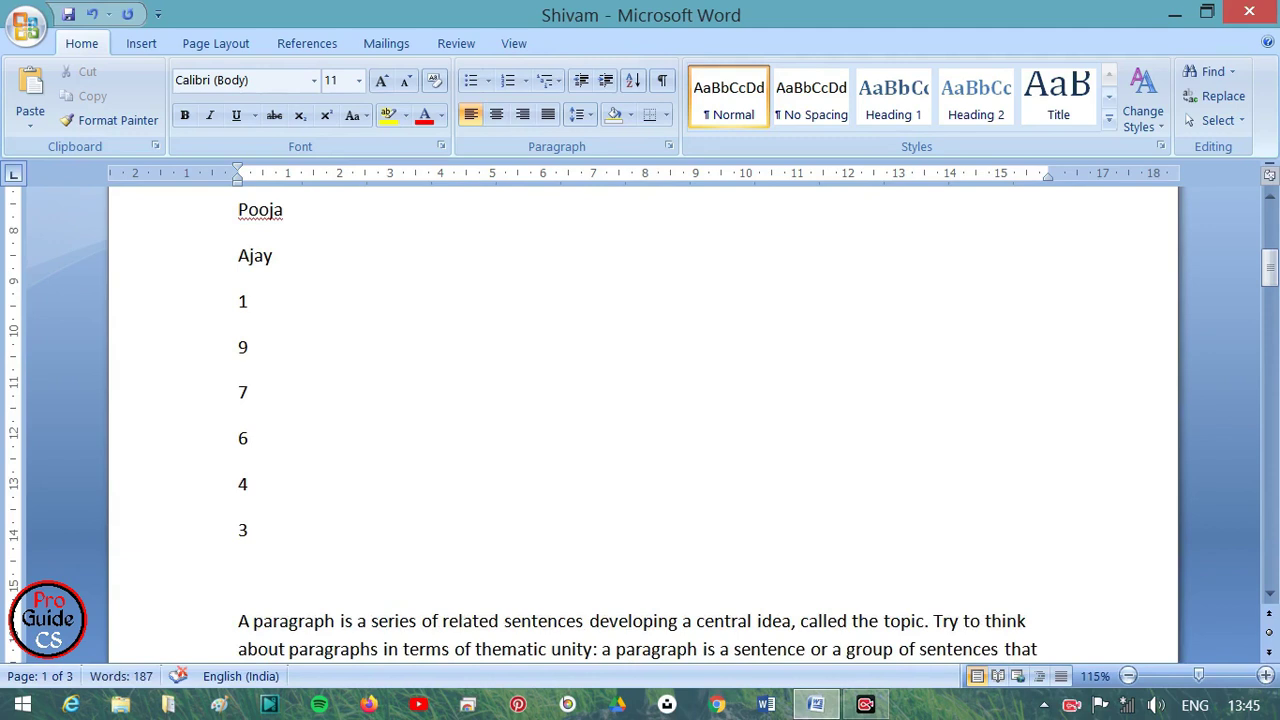
pyautogui.write('5')
pyautogui.press('Return')
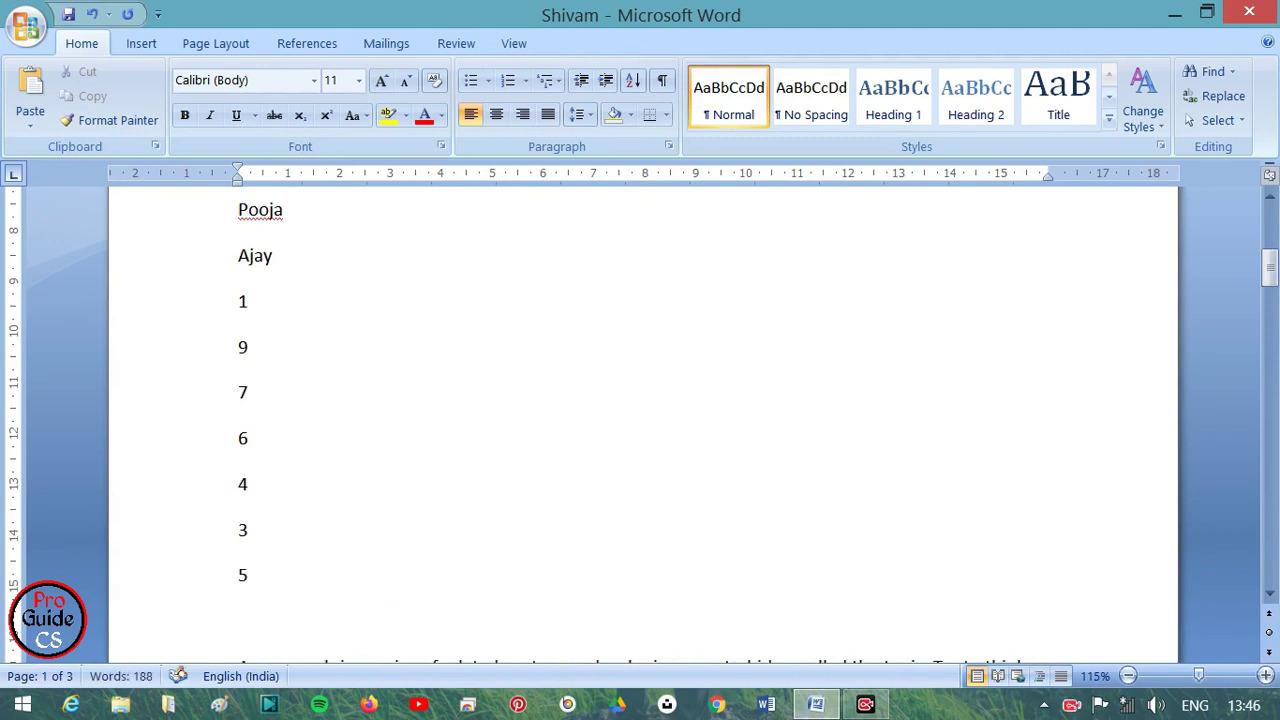
pyautogui.write('2')
pyautogui.scroll(-2, 271, 341)
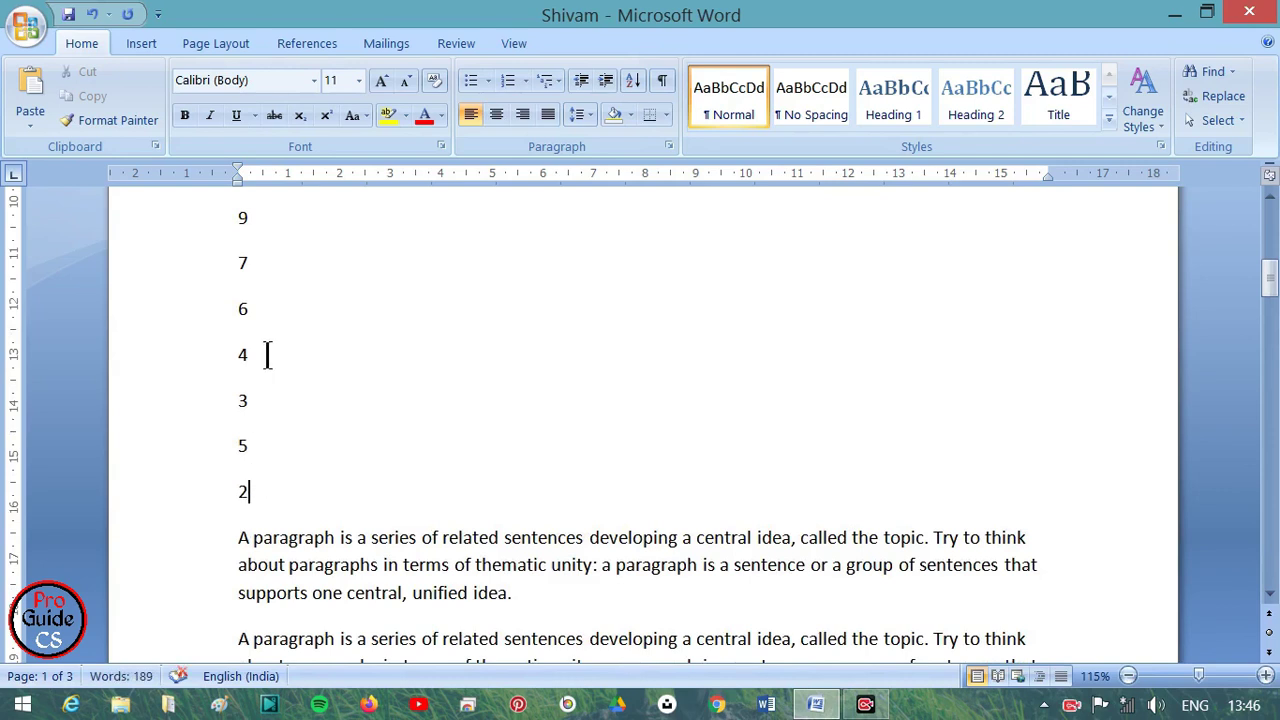
pyautogui.scroll(1, 289, 366)
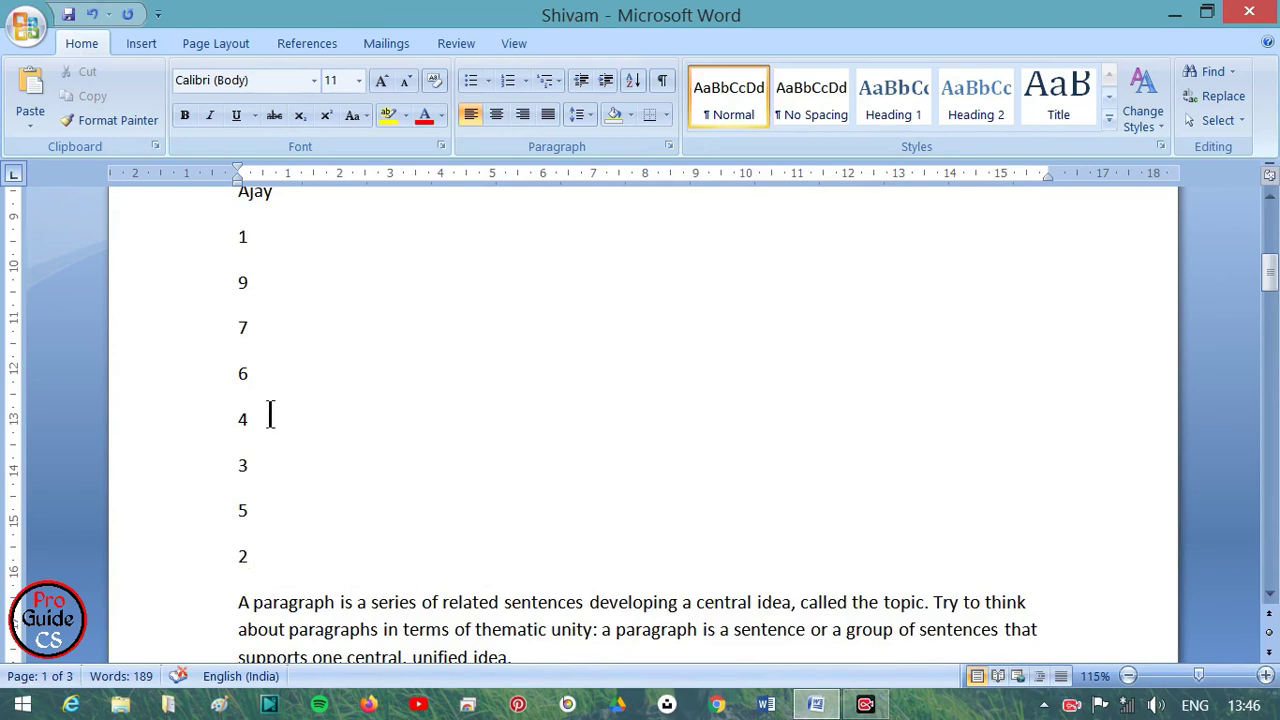
# Sort the eight number lines in ascending order
pyautogui.moveTo(260, 549)
pyautogui.mouseDown()
pyautogui.moveTo(236, 480)
pyautogui.moveTo(228, 254)
pyautogui.mouseUp()
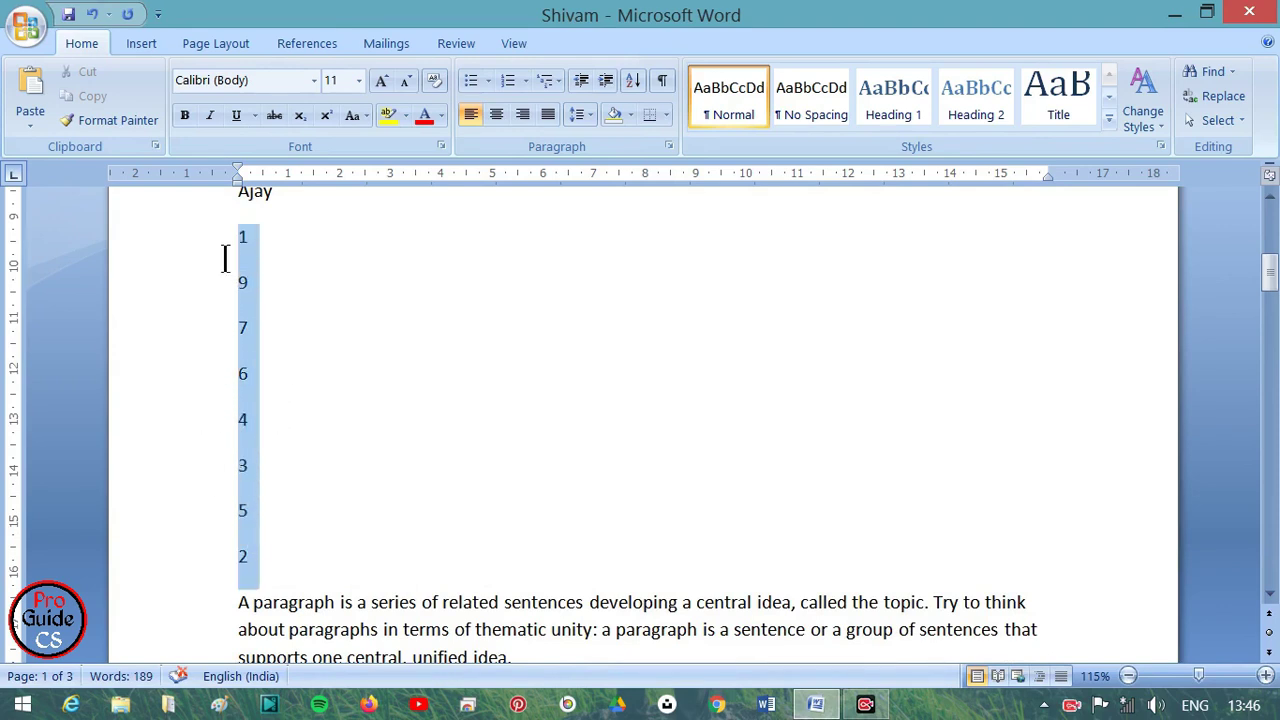
pyautogui.click(633, 83)
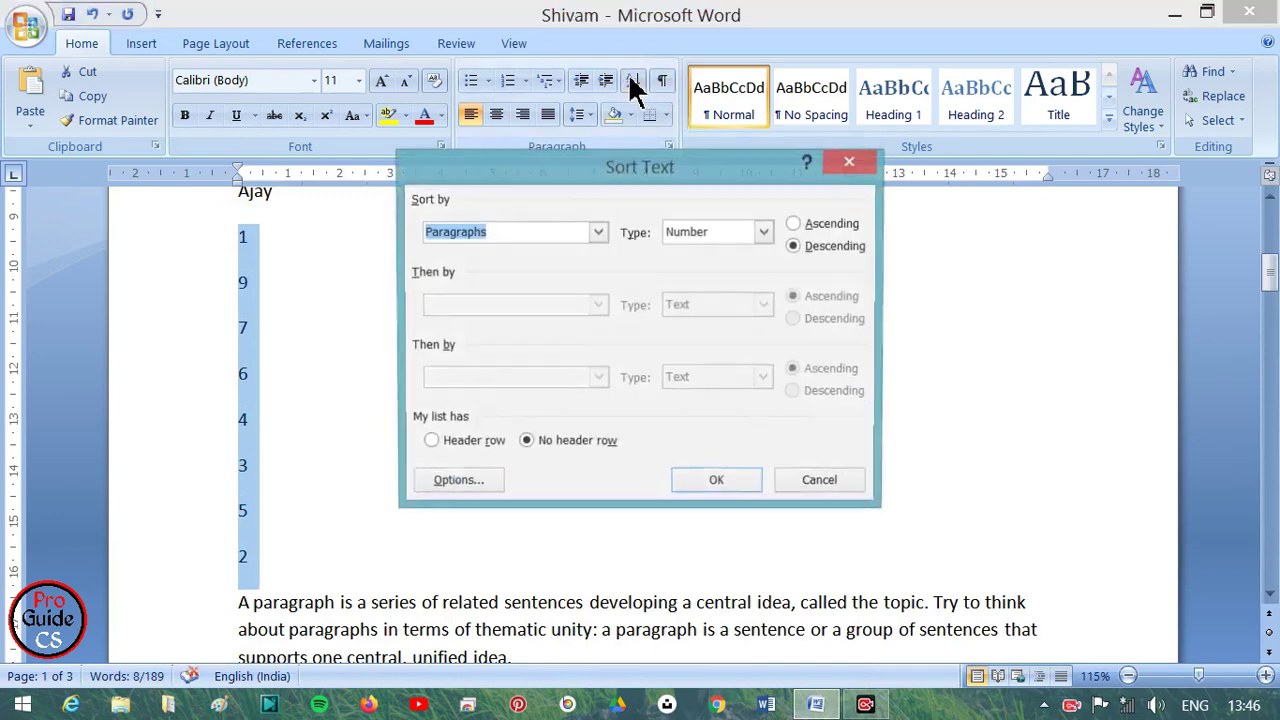
pyautogui.click(810, 226)
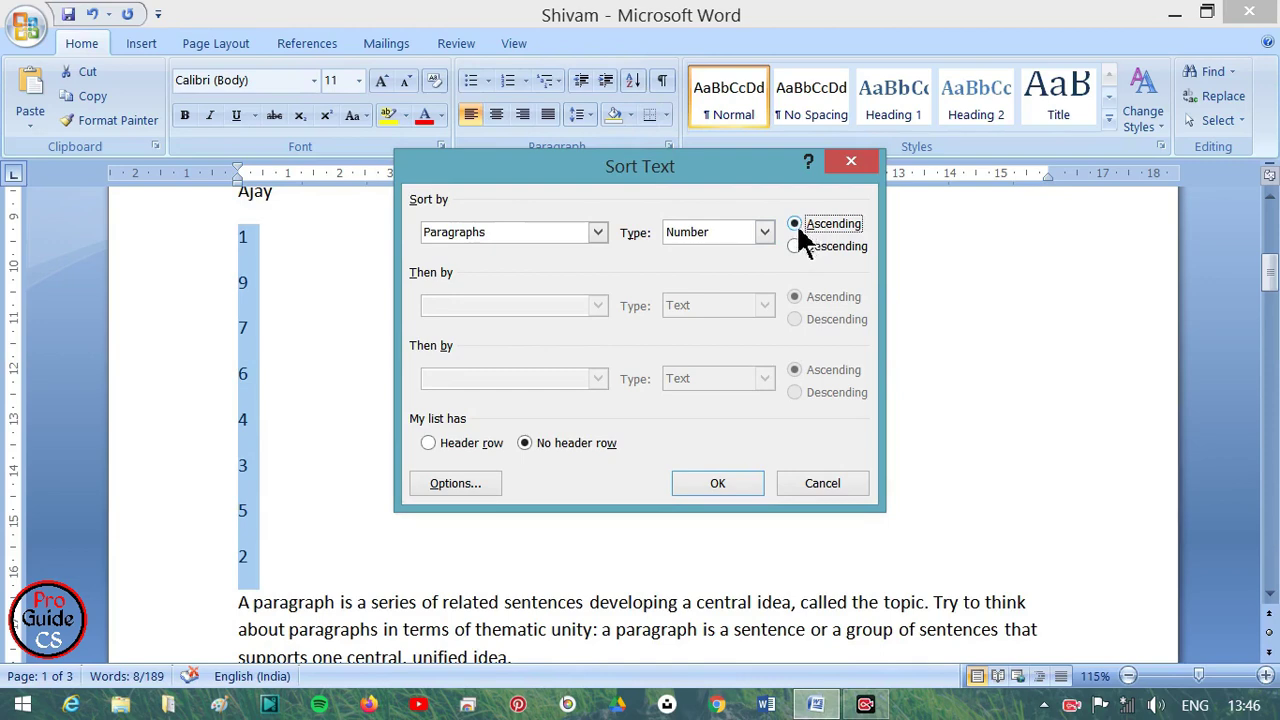
pyautogui.click(713, 488)
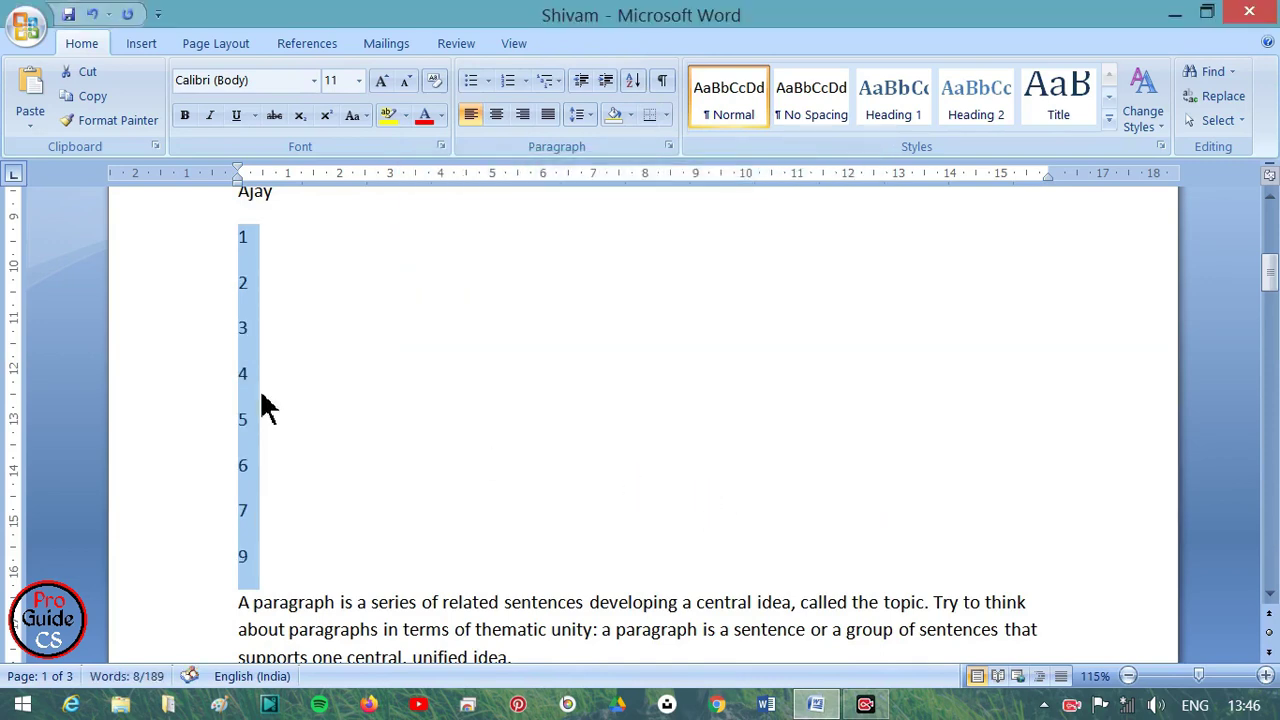
pyautogui.click(250, 240)
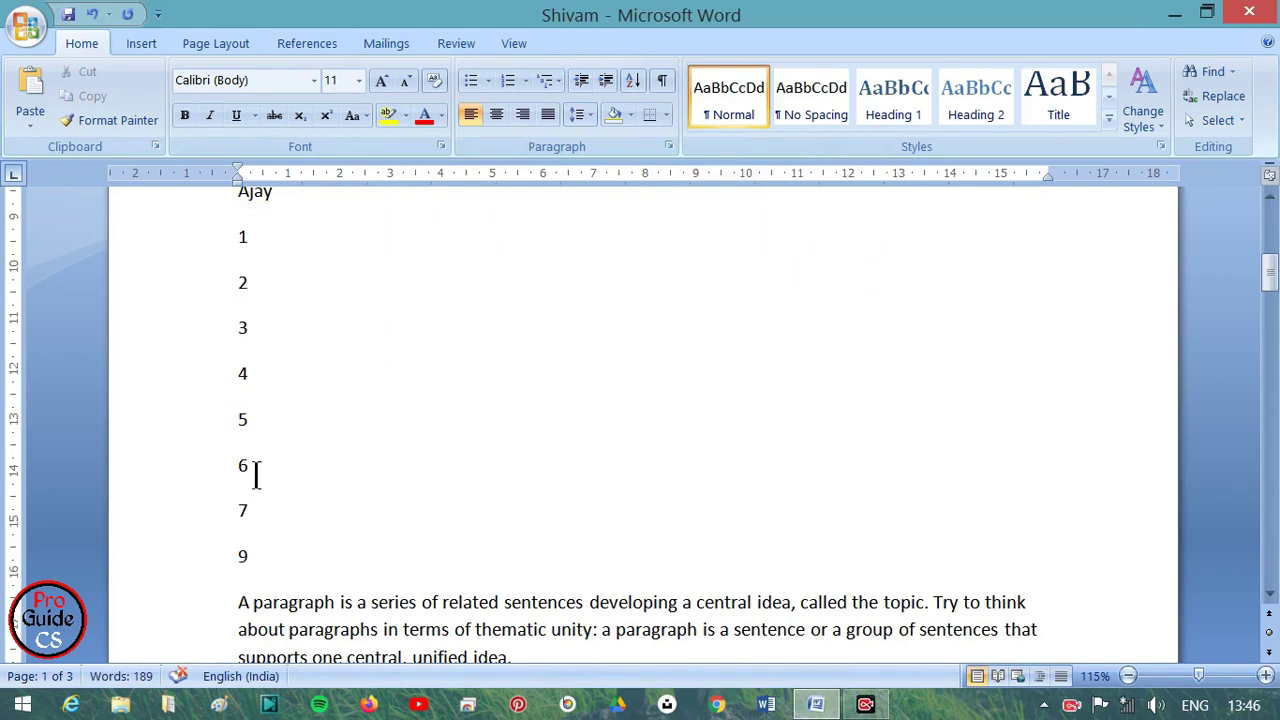
# Re-sort the numbers in descending order, from 9 down to 1
pyautogui.moveTo(243, 238); pyautogui.dragTo(277, 563)
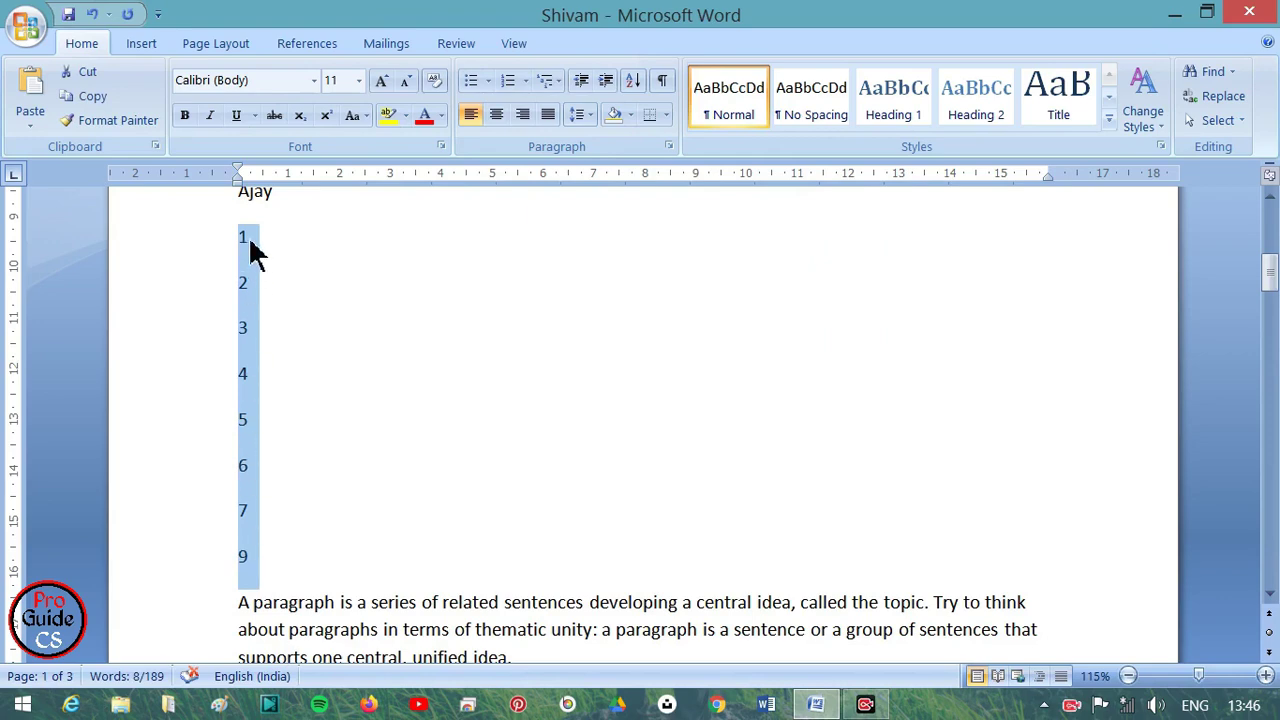
pyautogui.click(633, 82)
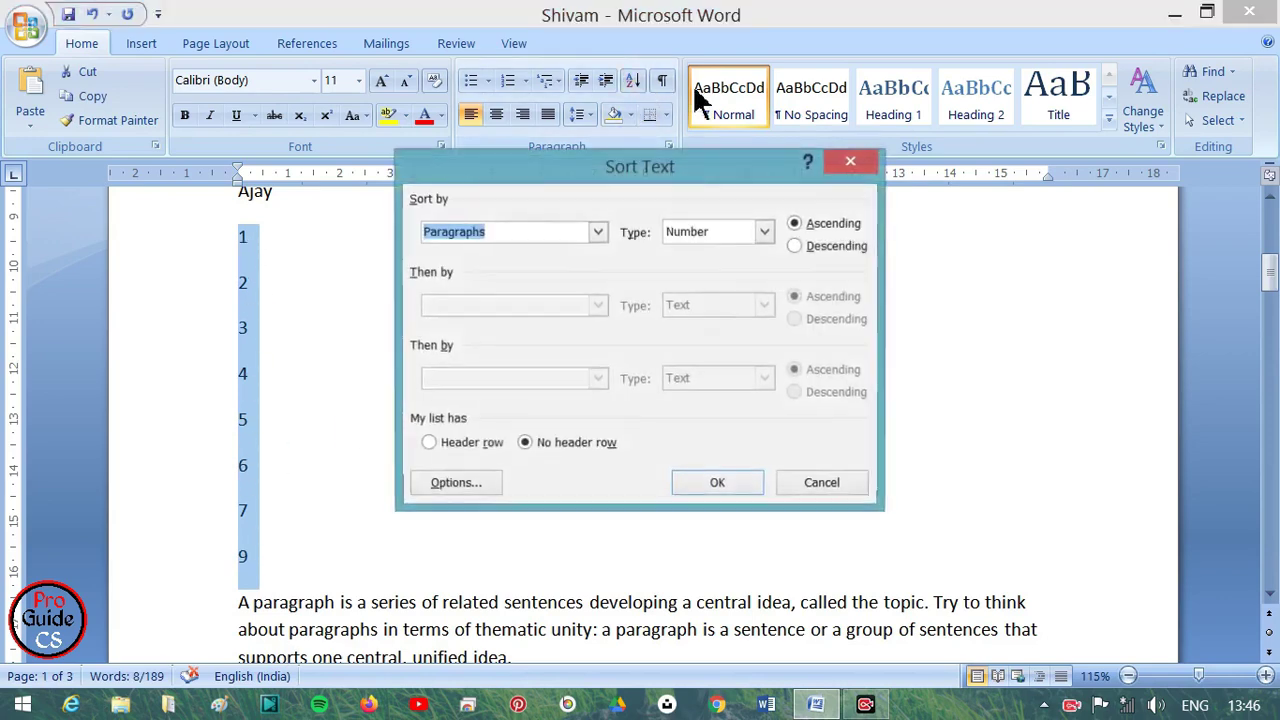
pyautogui.click(830, 247)
pyautogui.click(745, 484)
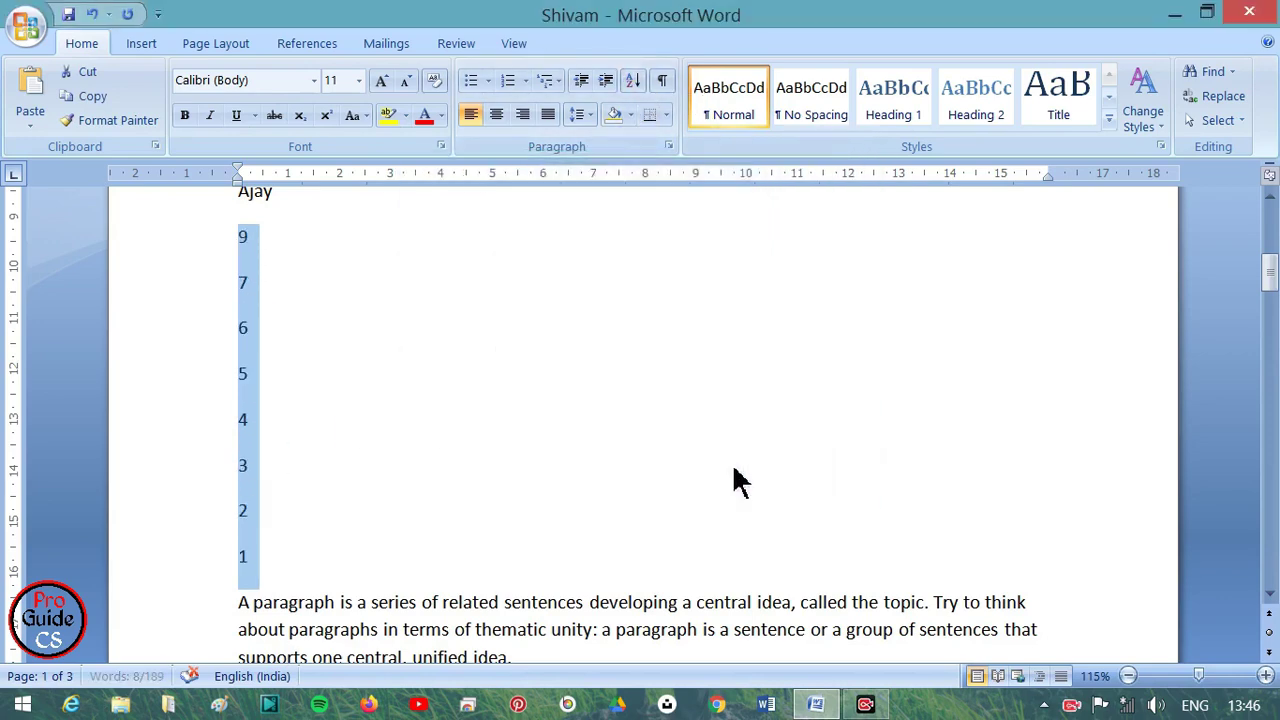
pyautogui.click(320, 284)
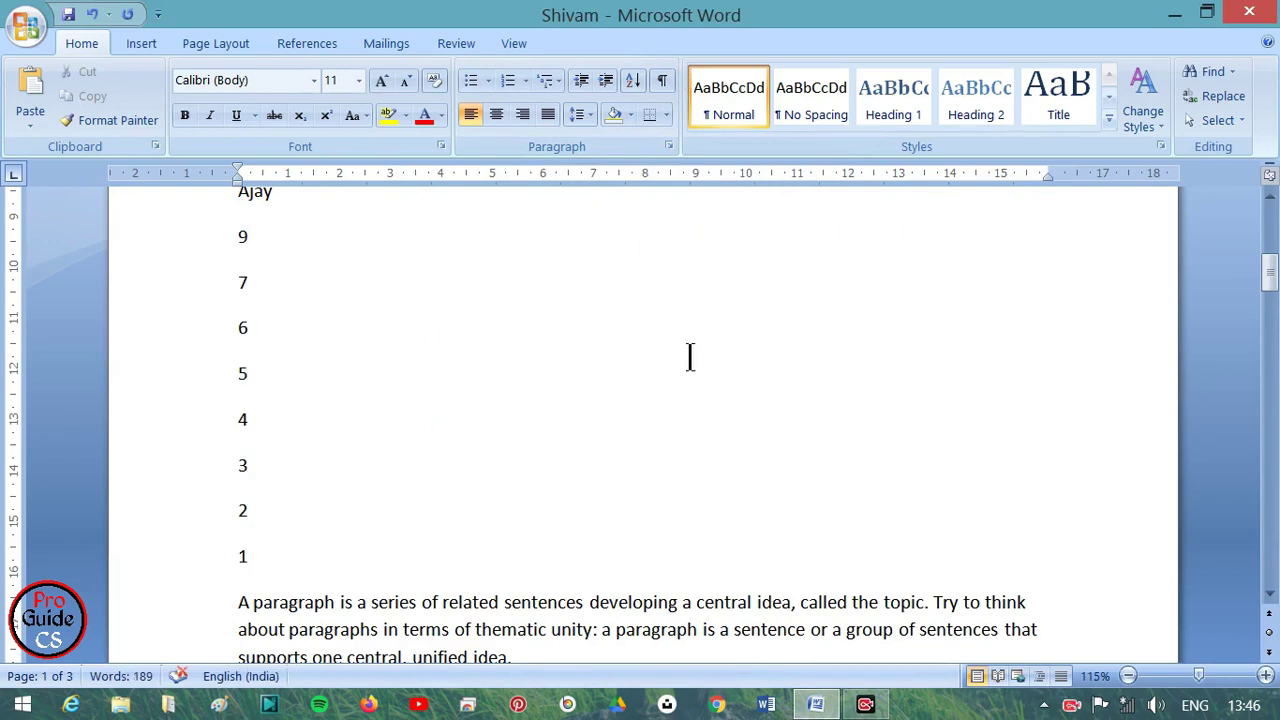
# Select the first sample paragraph and turn on the ¶ formatting marks
pyautogui.scroll(-2, 690, 357)
pyautogui.scroll(-1, 703, 237)
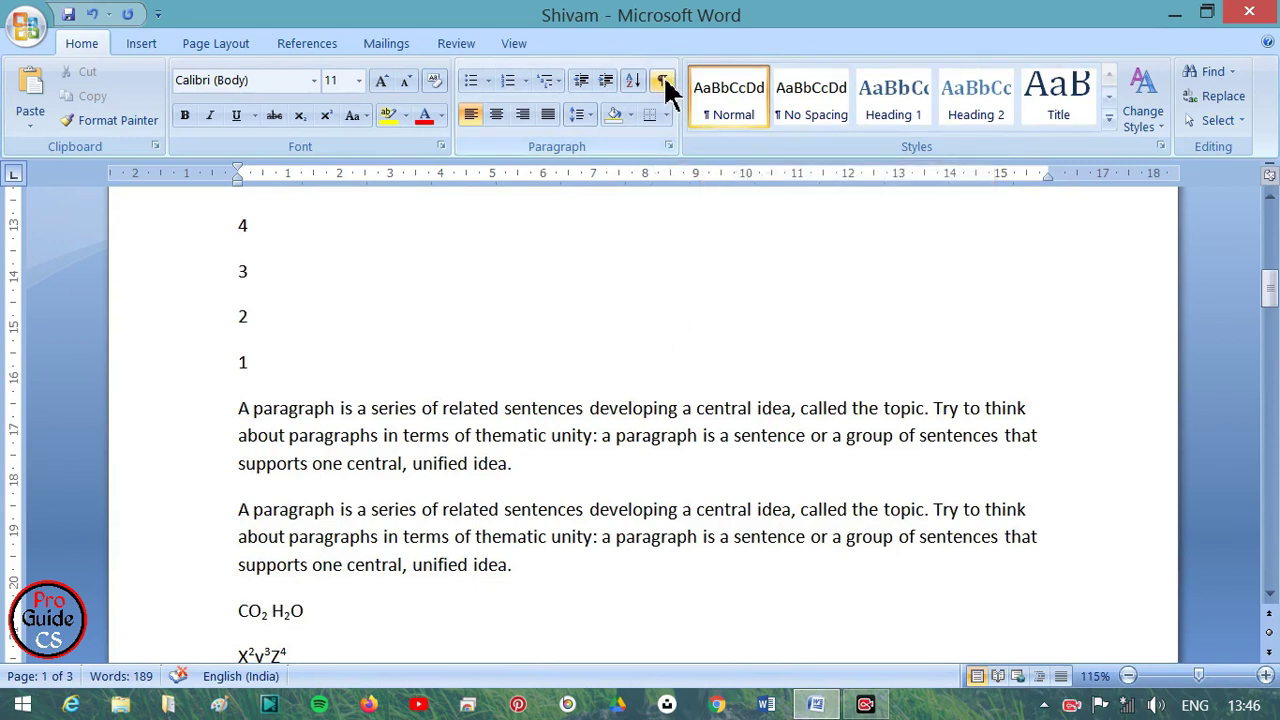
pyautogui.tripleClick(519, 467)
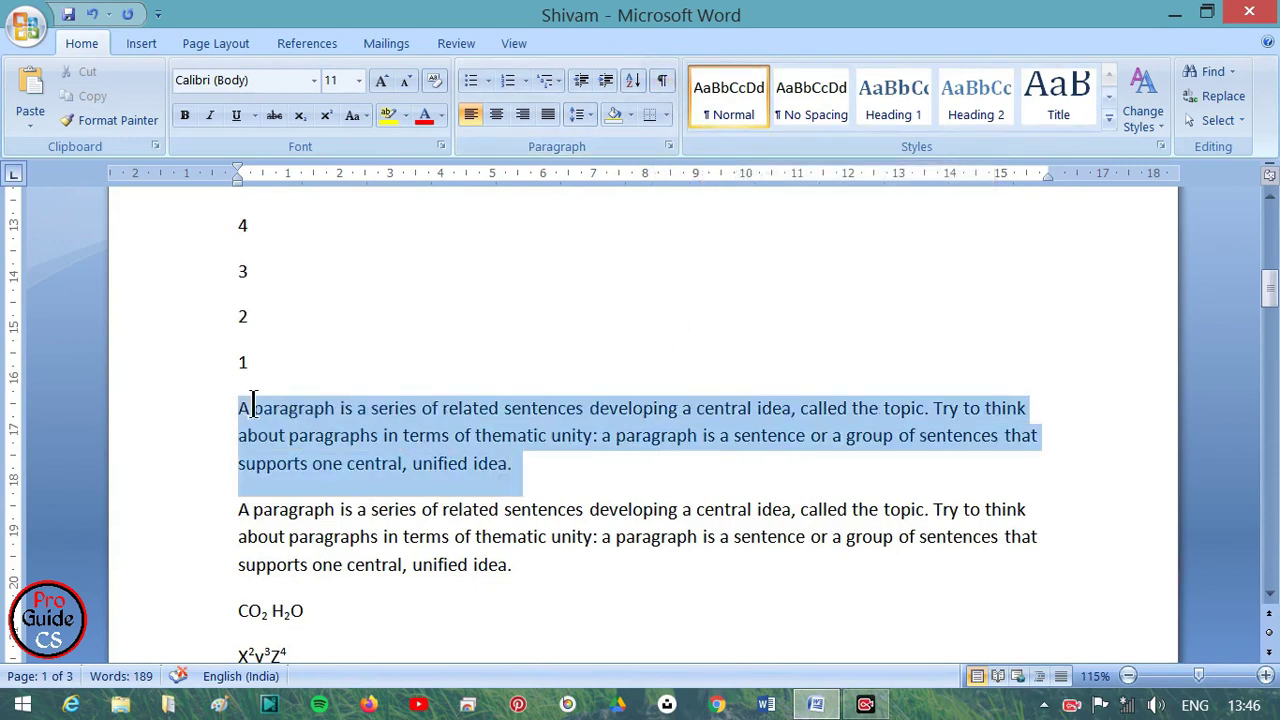
pyautogui.click(655, 82)
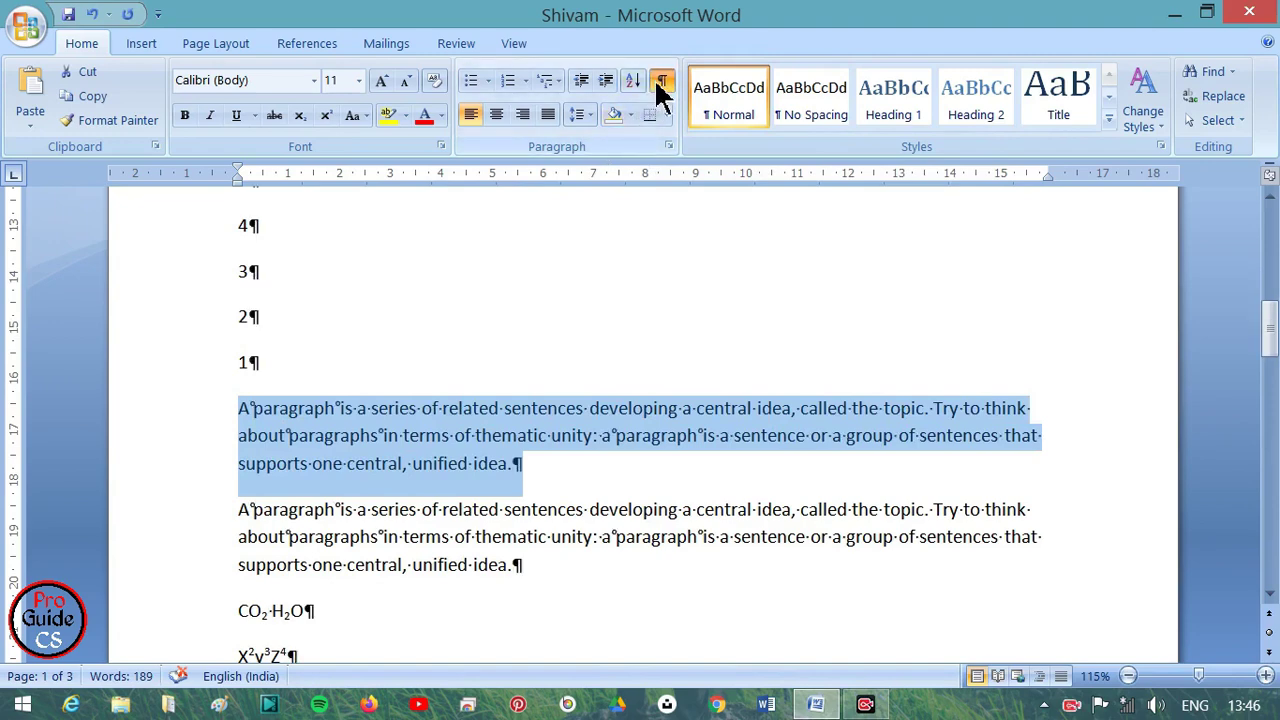
pyautogui.scroll(-3, 589, 549)
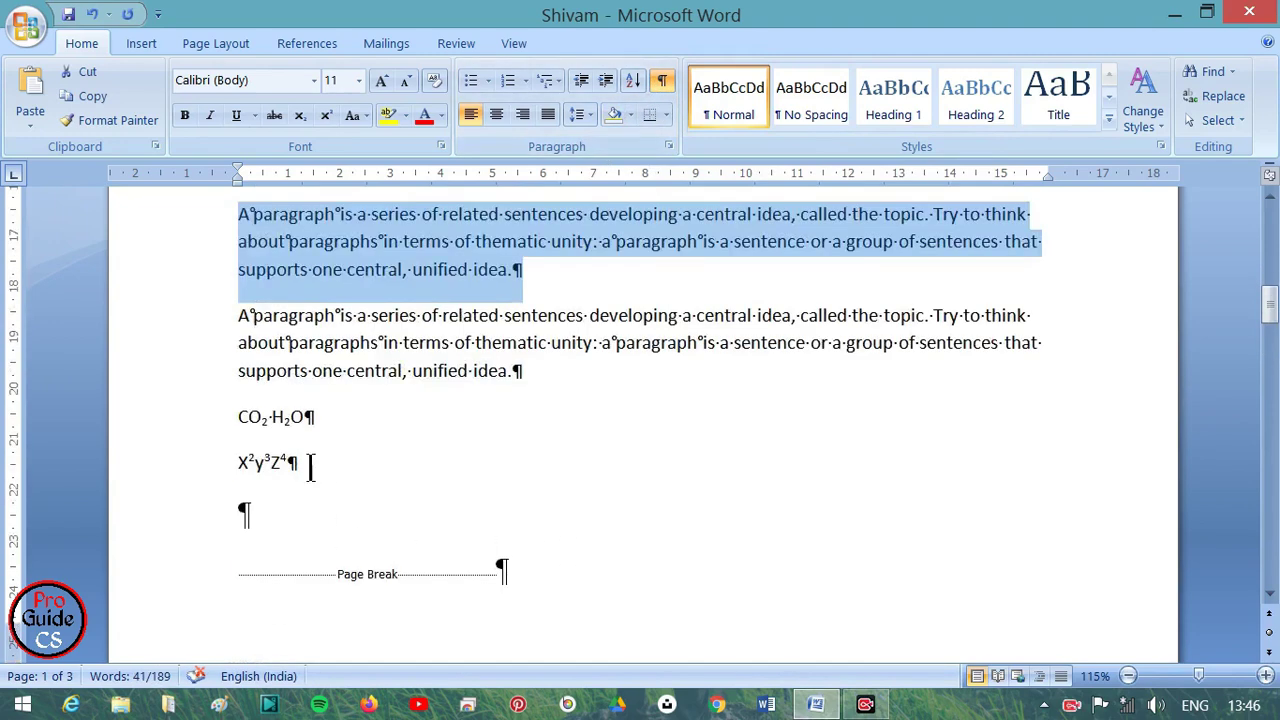
pyautogui.click(305, 412)
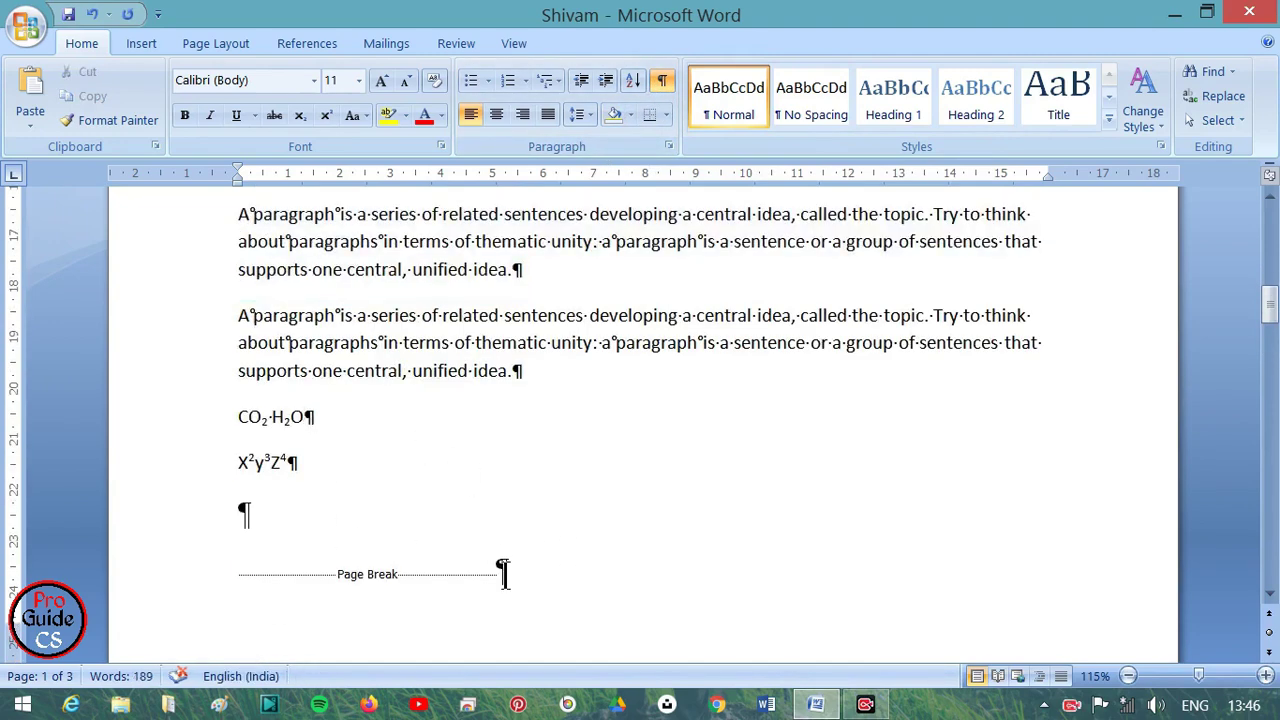
# Select the first long paragraph and turn the ¶ formatting marks off again
pyautogui.click(503, 572)
pyautogui.click(521, 376)
pyautogui.scroll(4, 534, 278)
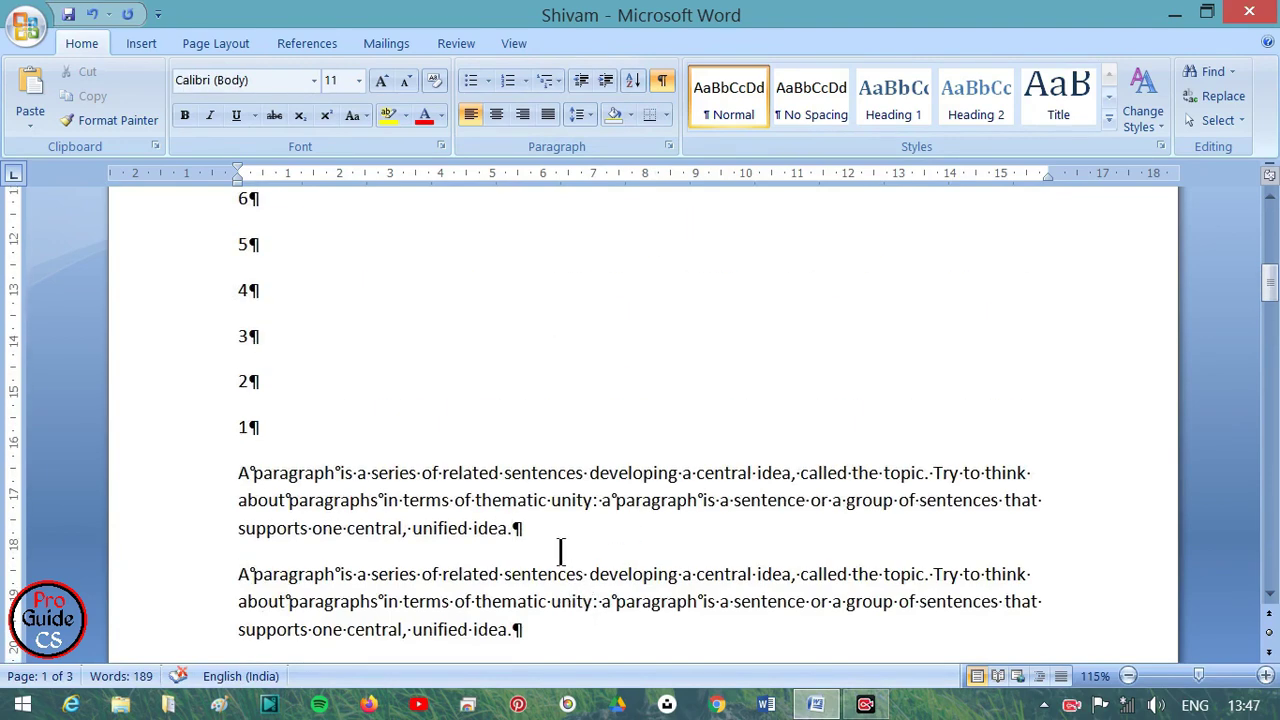
pyautogui.moveTo(560, 550); pyautogui.dragTo(226, 482)
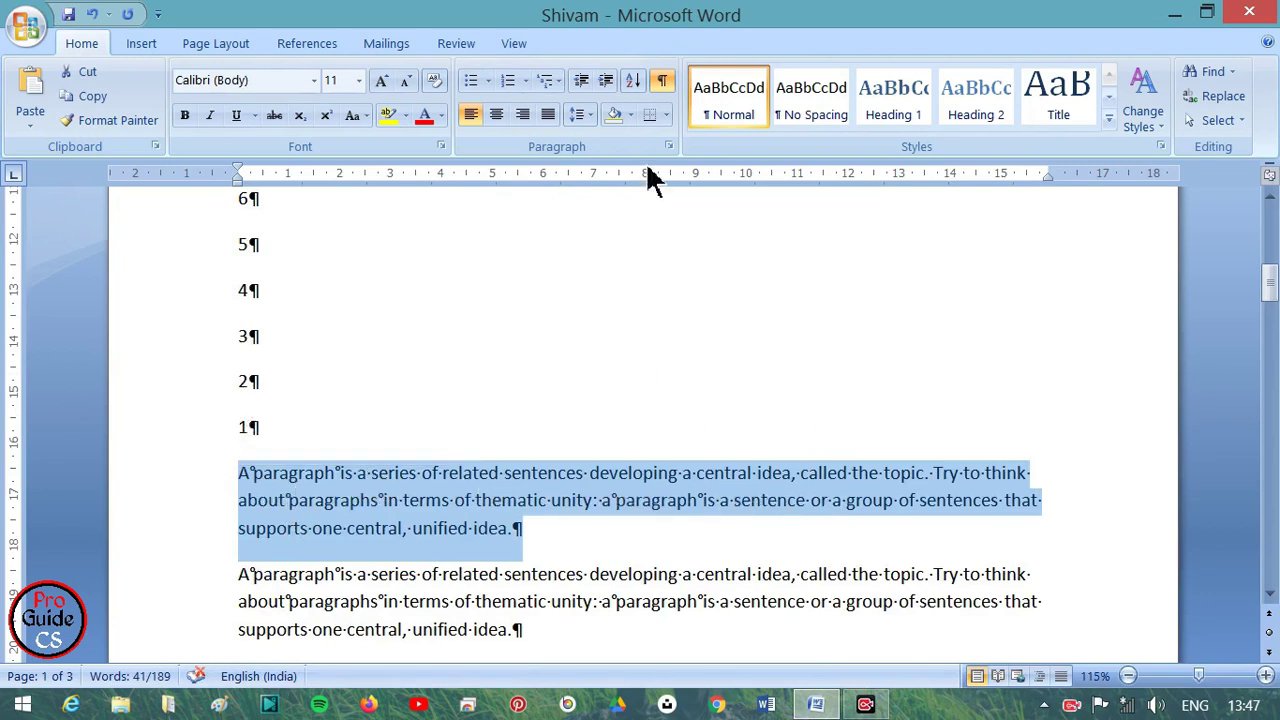
pyautogui.click(664, 78)
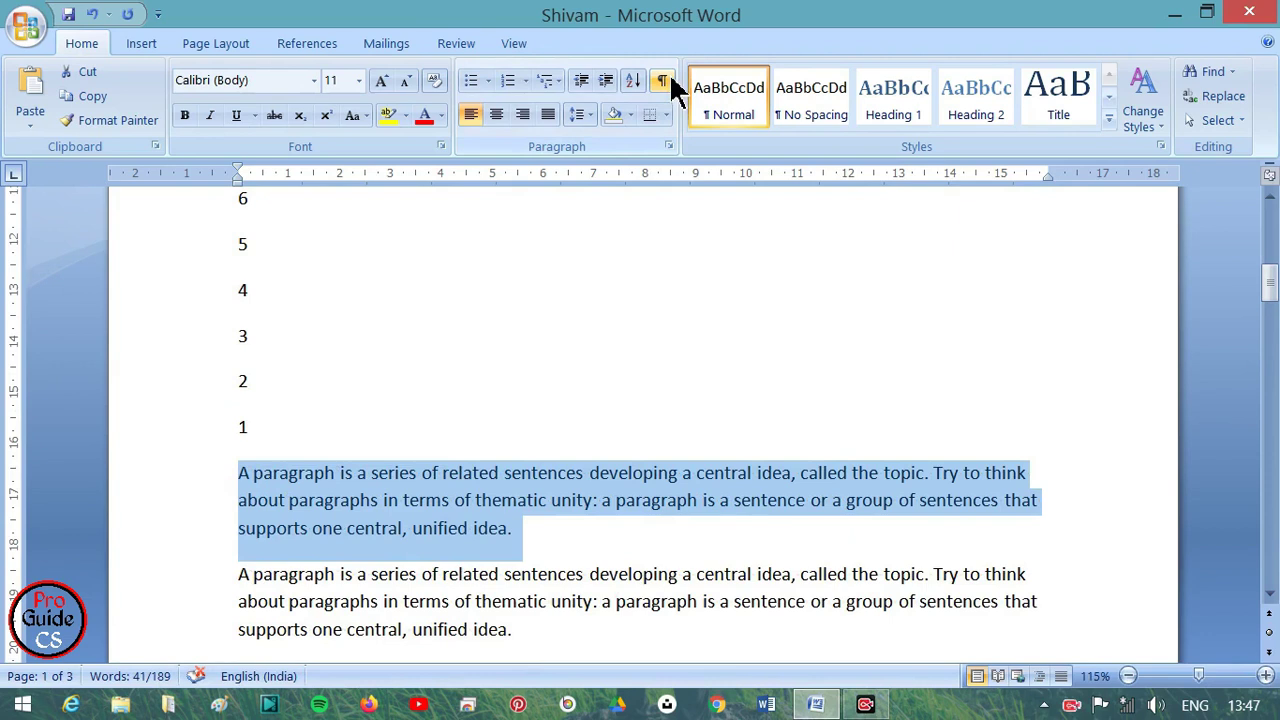
pyautogui.click(565, 558)
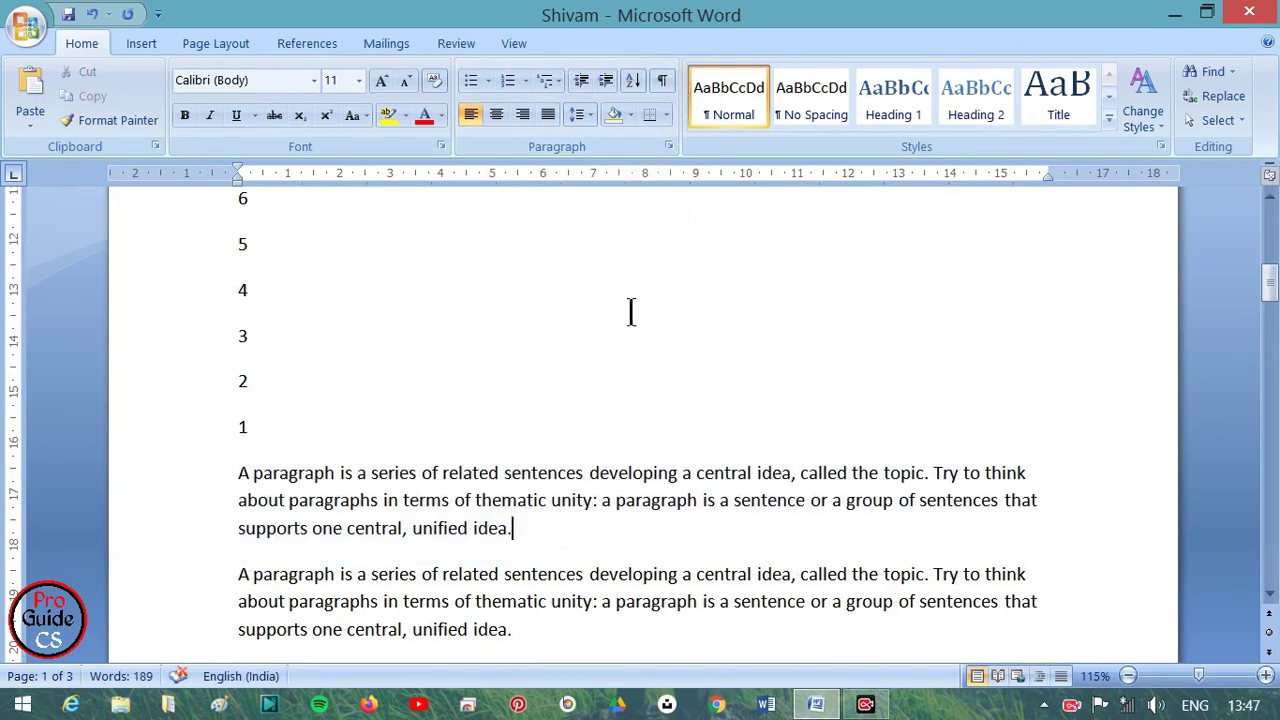
# Set the opening paragraph's text to 12 pt using Grow and Shrink Font
pyautogui.scroll(3, 631, 313)
pyautogui.scroll(1, 631, 313)
pyautogui.scroll(4, 626, 316)
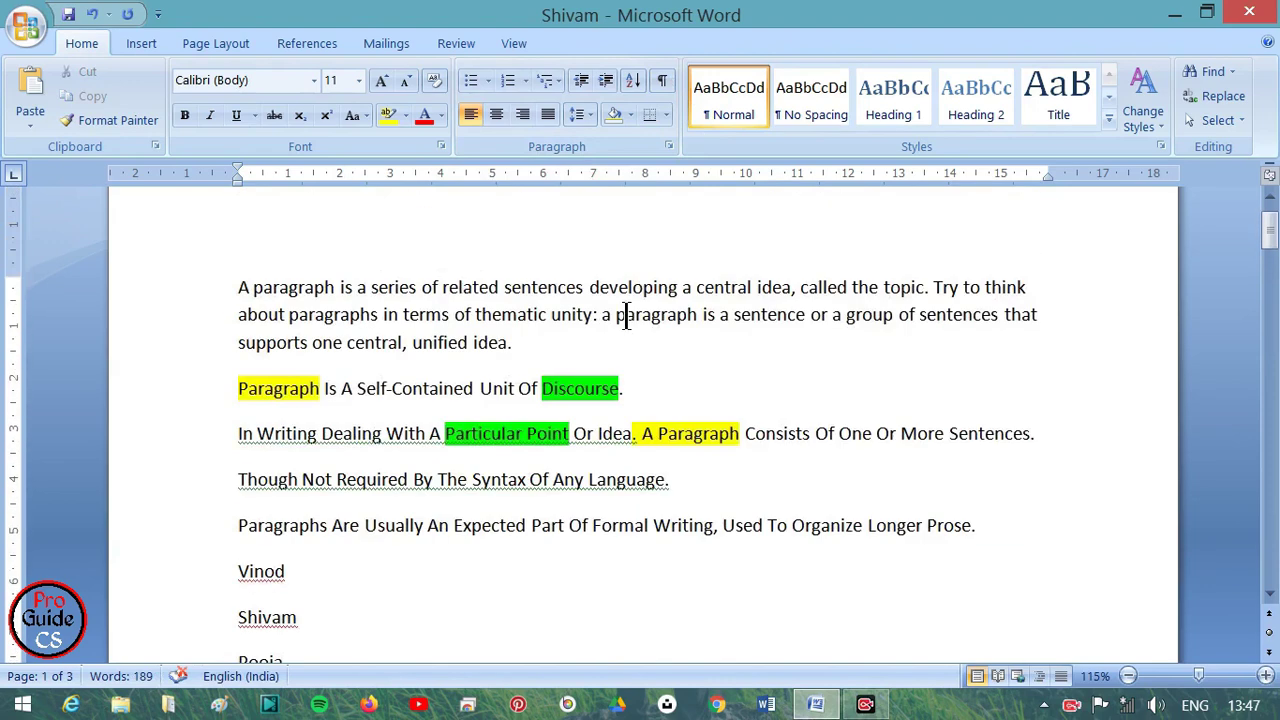
pyautogui.moveTo(533, 344); pyautogui.dragTo(242, 288)
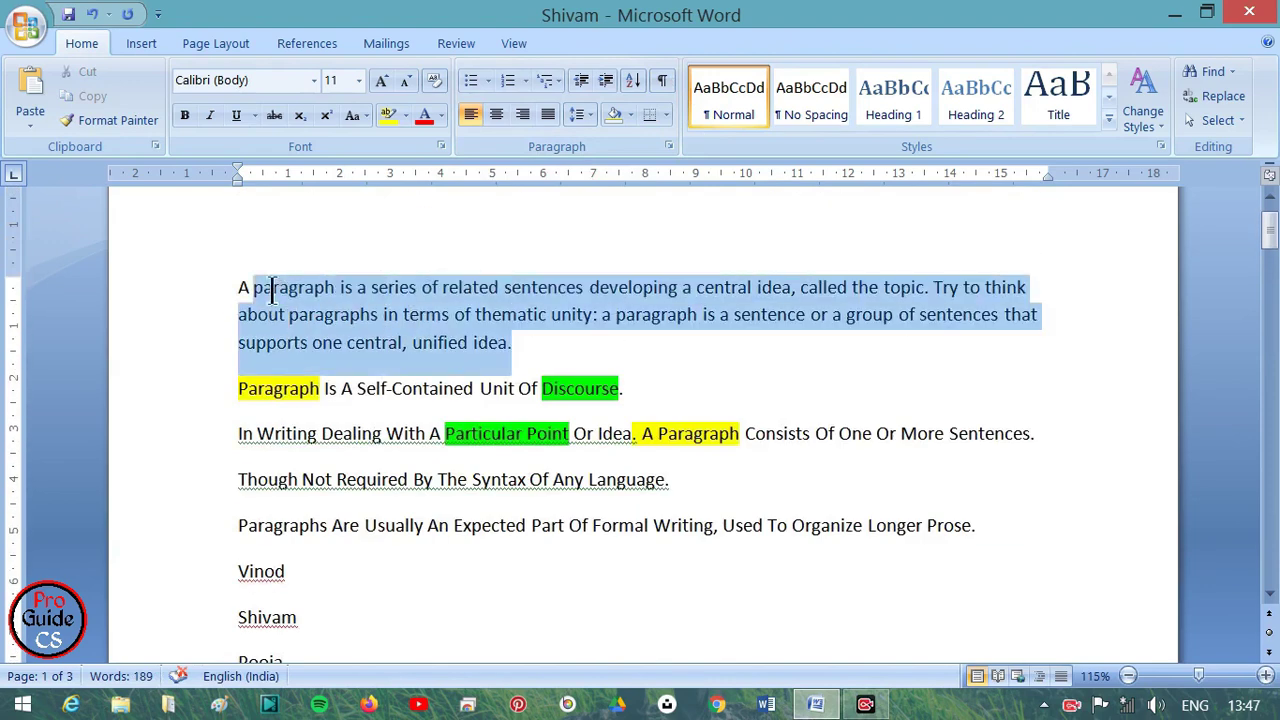
pyautogui.click(381, 80)
pyautogui.click(381, 80)
pyautogui.click(405, 80)
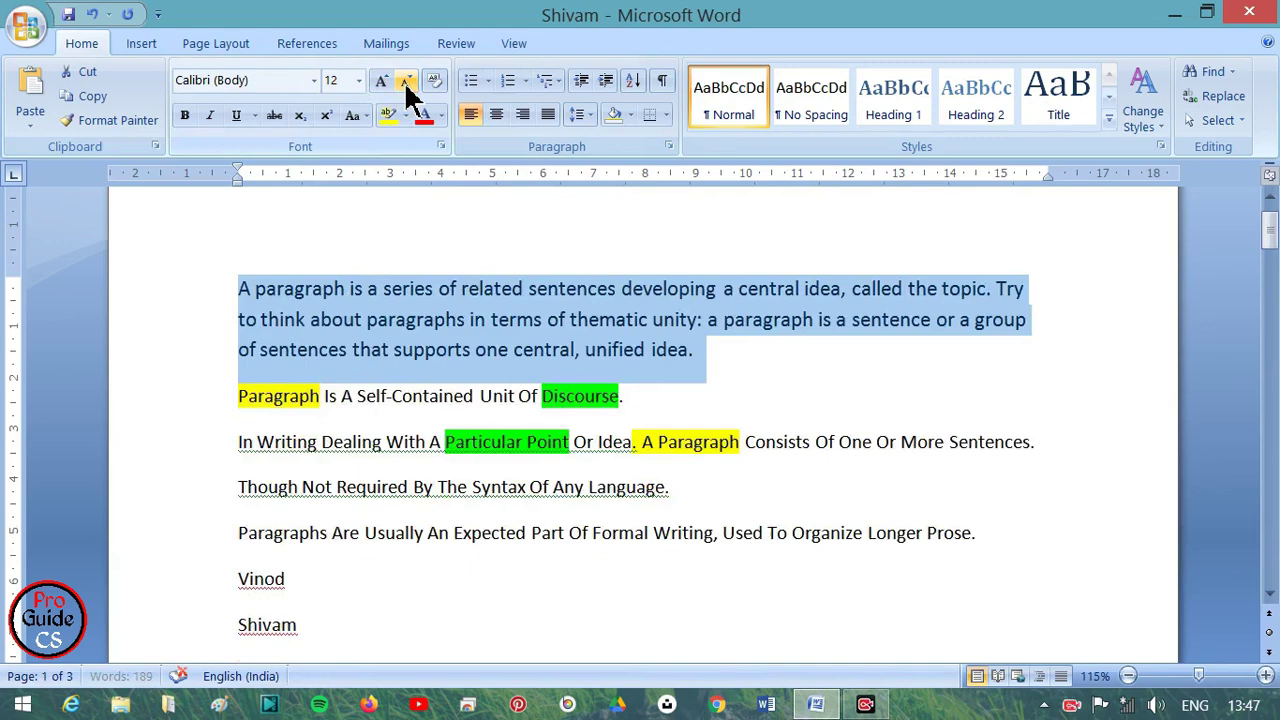
pyautogui.click(600, 319)
# Center-align the opening paragraph, leaving the lines below left-aligned
pyautogui.moveTo(705, 352); pyautogui.dragTo(257, 328)
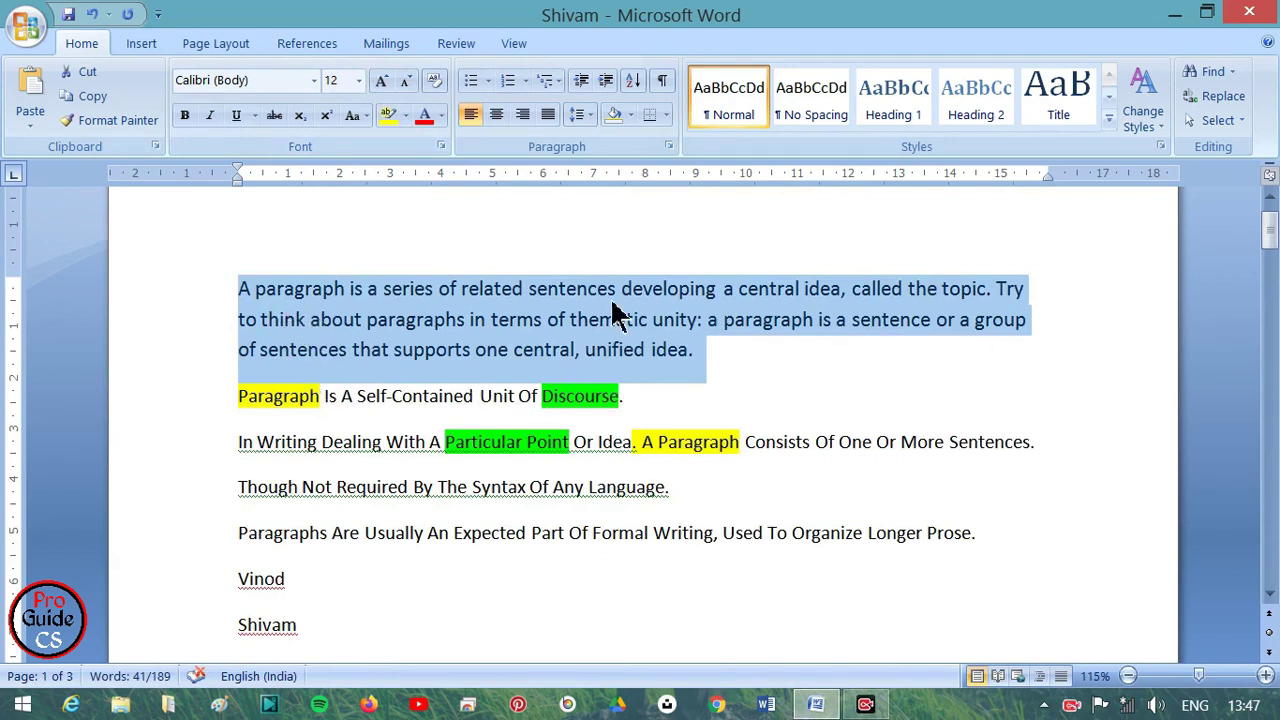
pyautogui.click(496, 114)
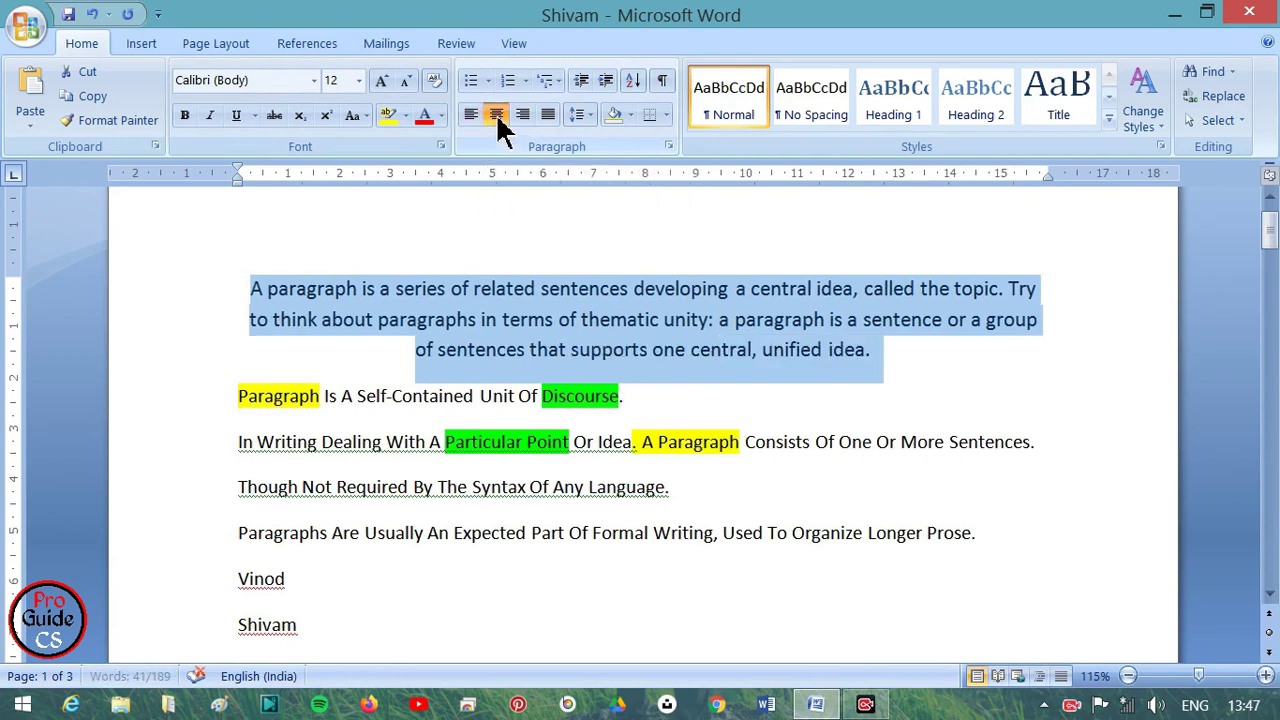
pyautogui.click(297, 288)
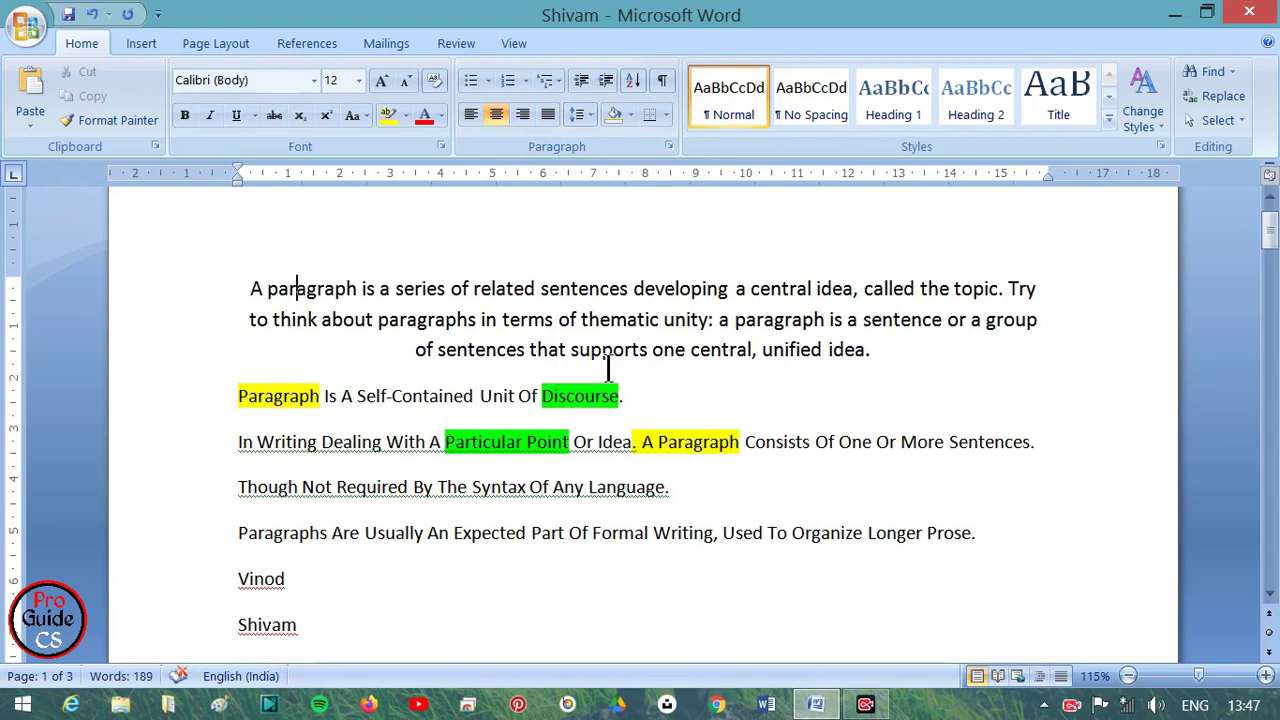
pyautogui.moveTo(247, 394); pyautogui.dragTo(308, 634)
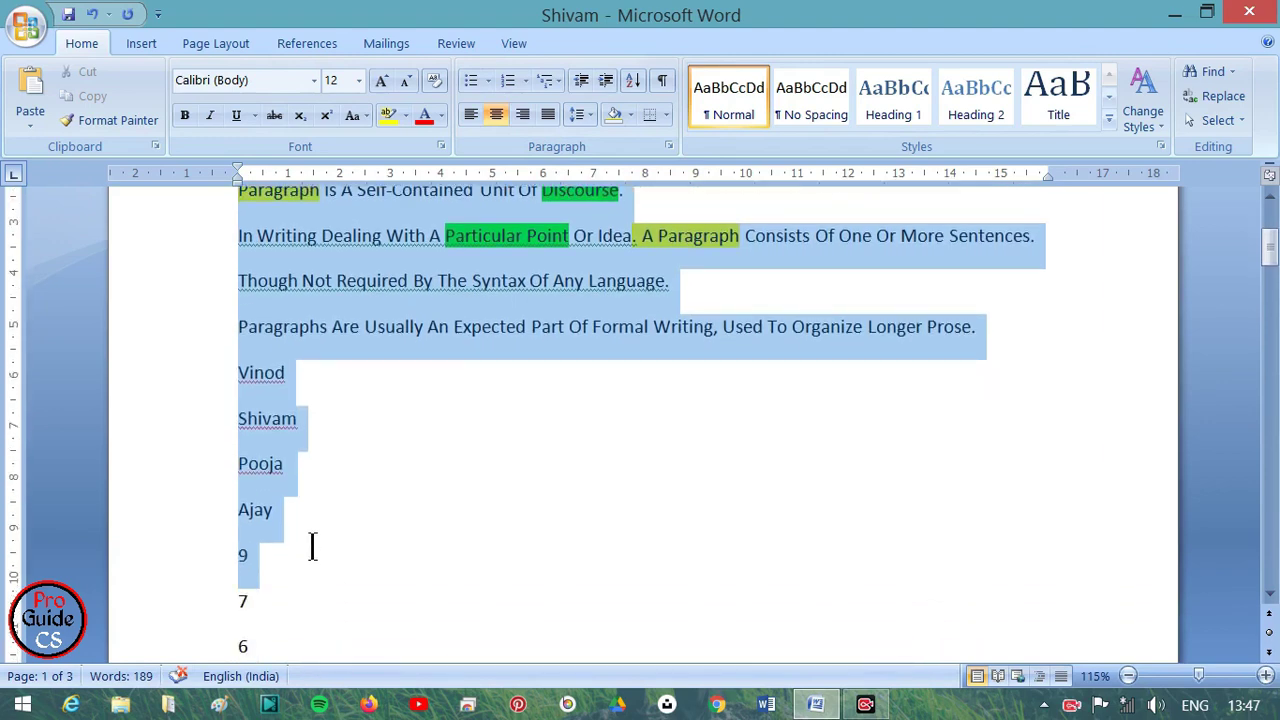
# Centre the sentences and the list of names below the opening paragraph
pyautogui.moveTo(308, 634); pyautogui.dragTo(320, 530)
pyautogui.click(495, 117)
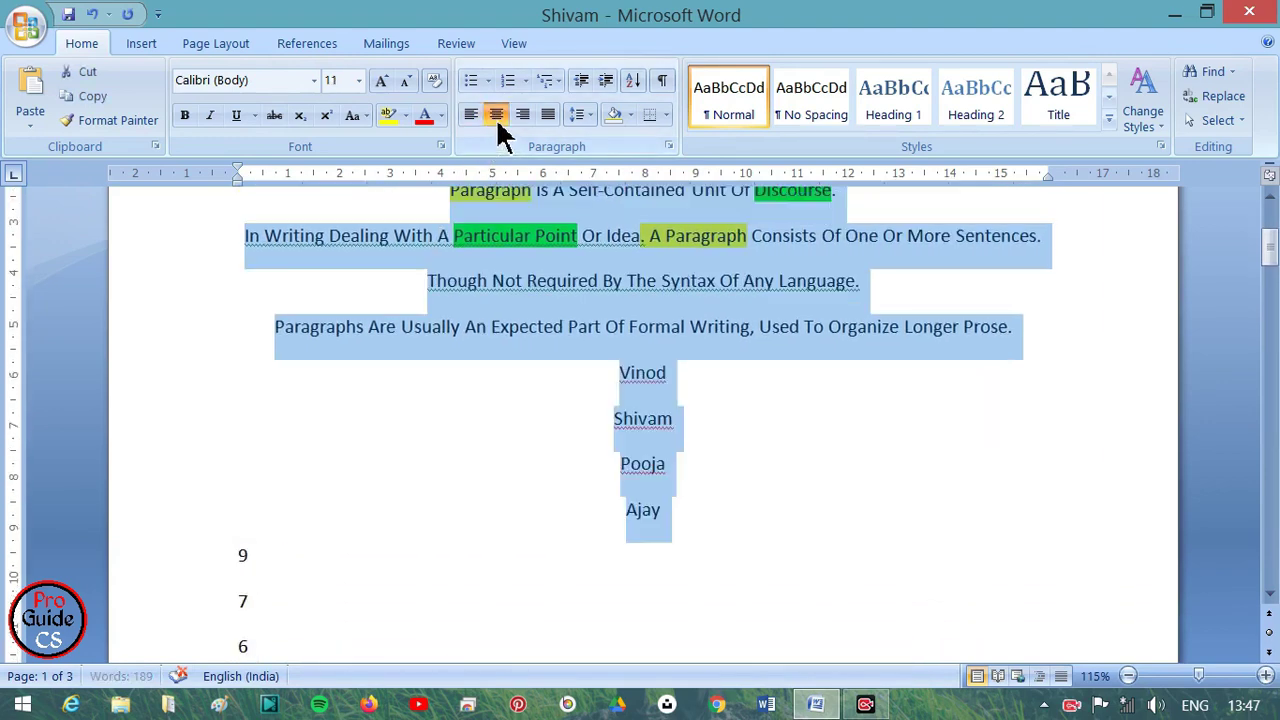
pyautogui.click(530, 515)
# Left-align the opening paragraph
pyautogui.scroll(3, 576, 481)
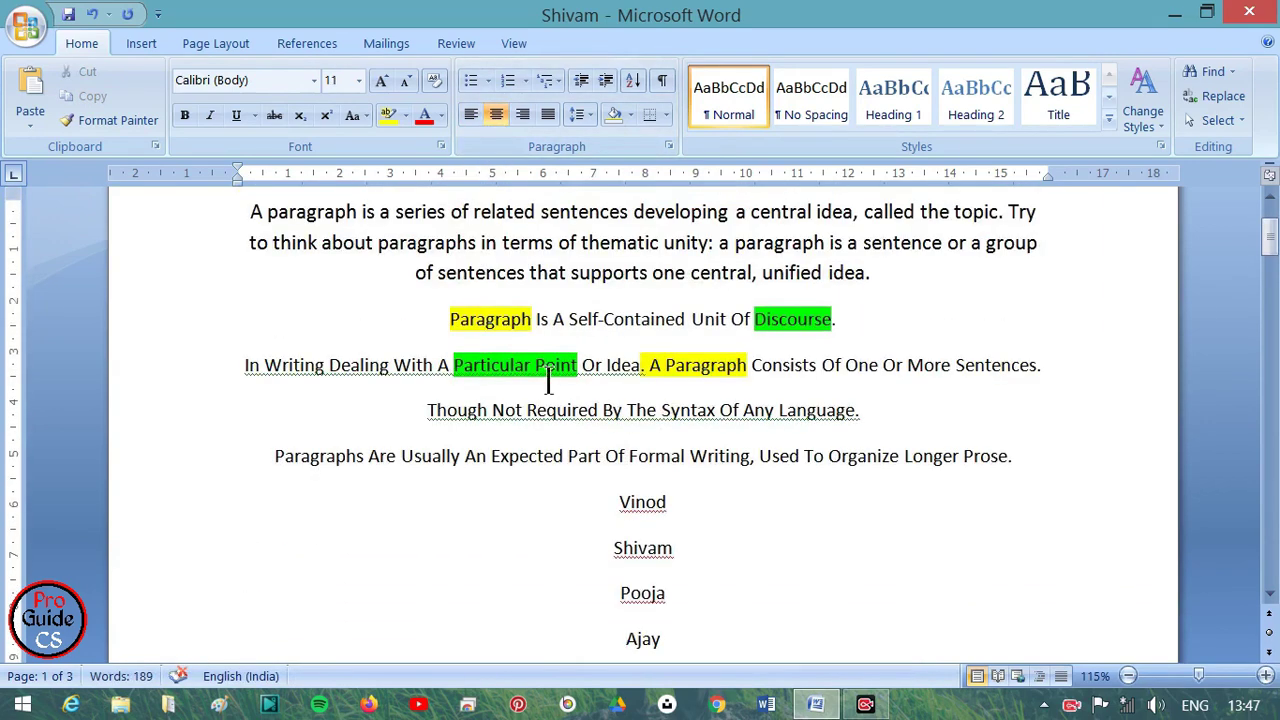
pyautogui.click(870, 323)
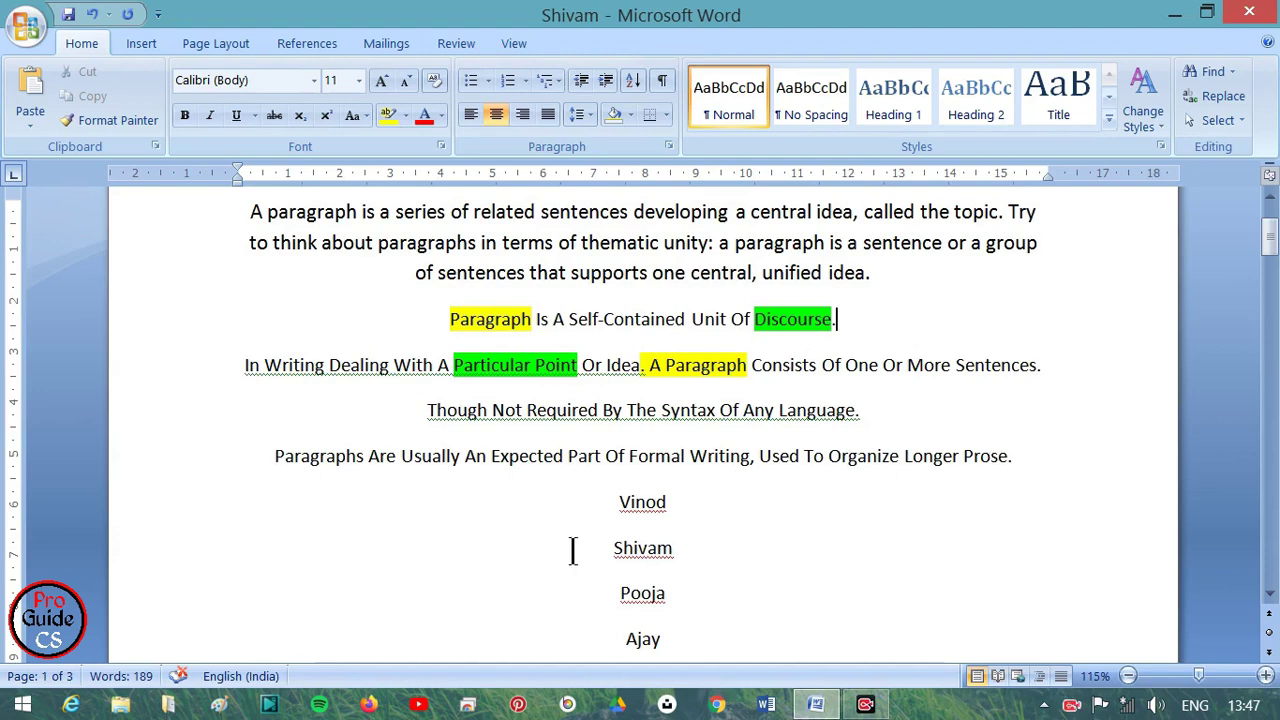
pyautogui.scroll(-1, 610, 543)
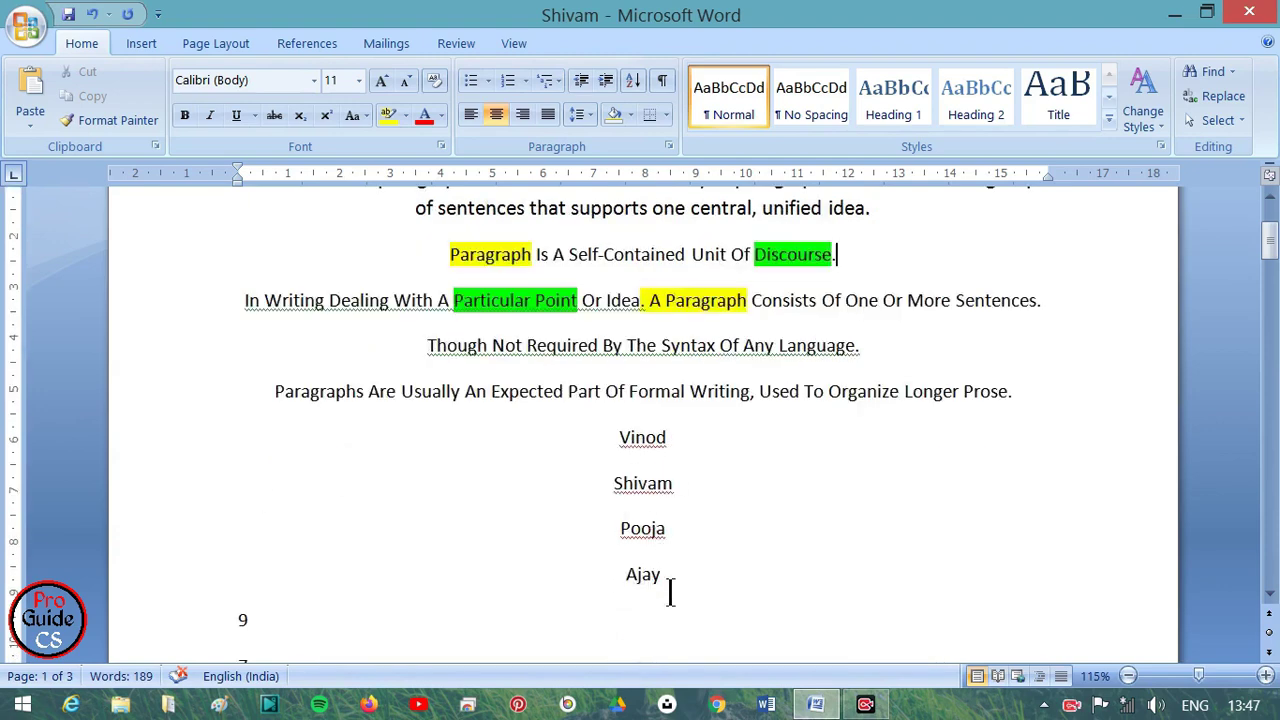
pyautogui.scroll(3, 732, 512)
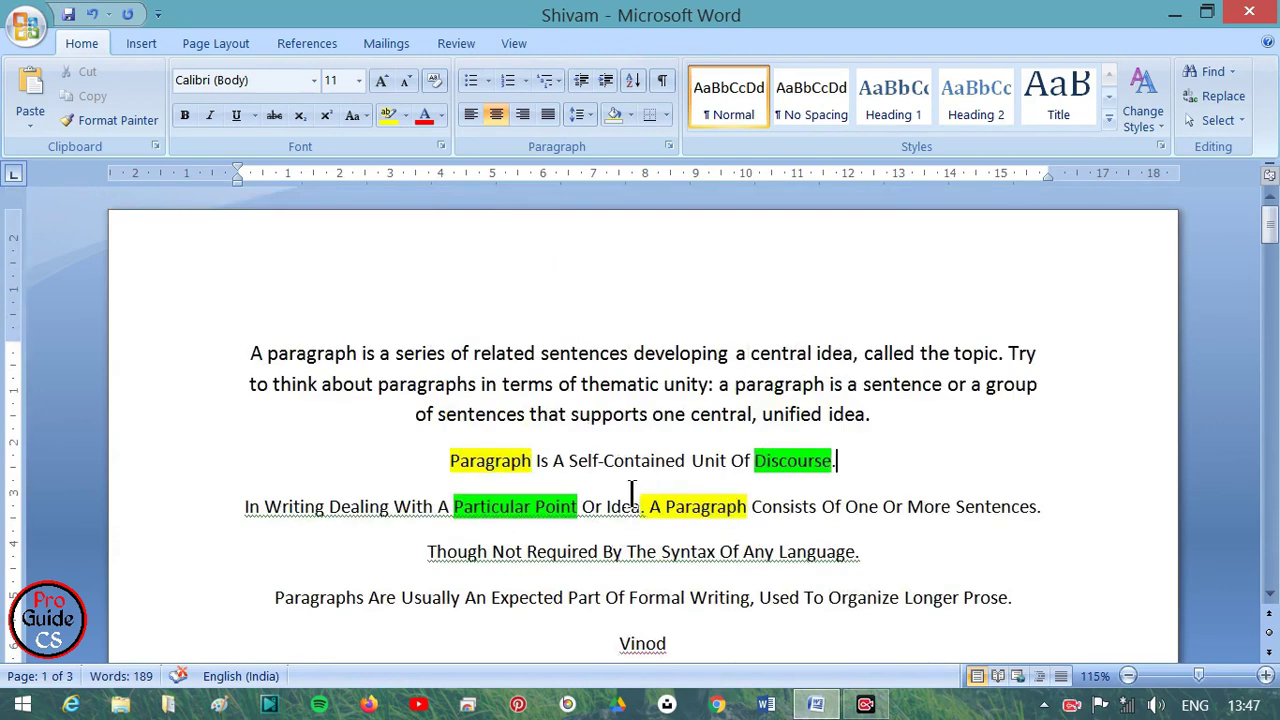
pyautogui.moveTo(914, 413); pyautogui.dragTo(114, 323)
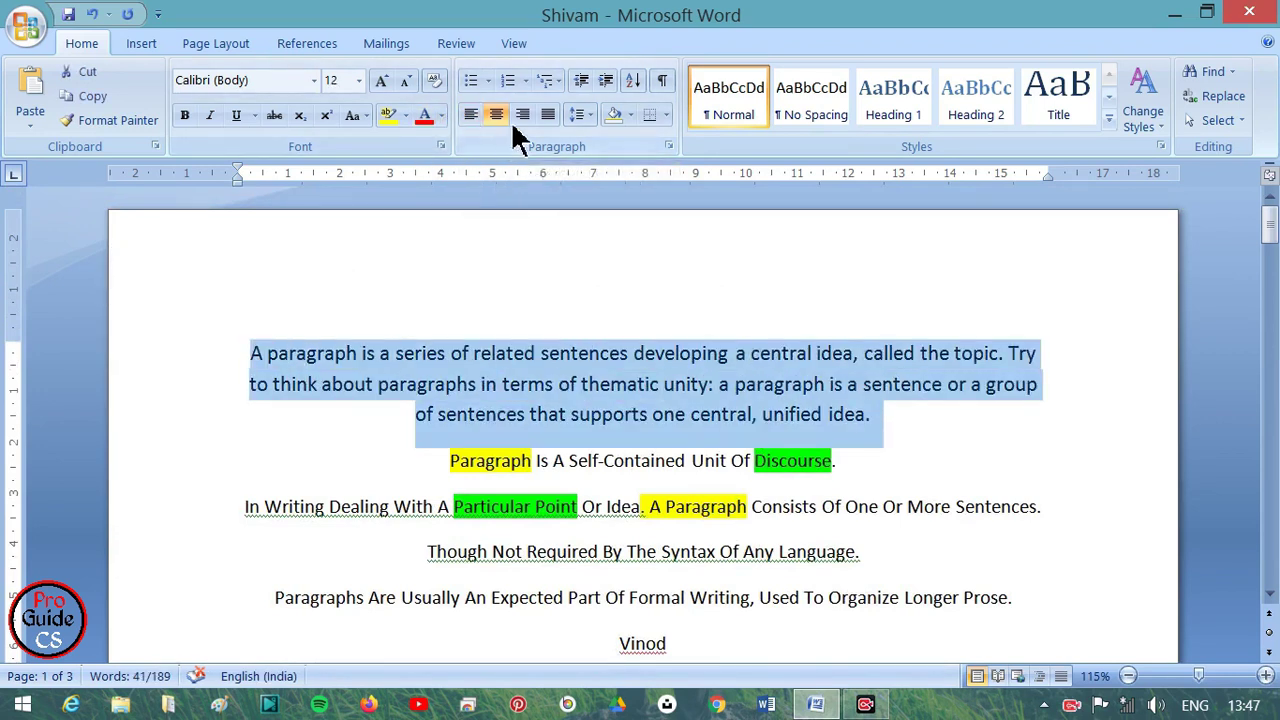
pyautogui.click(472, 116)
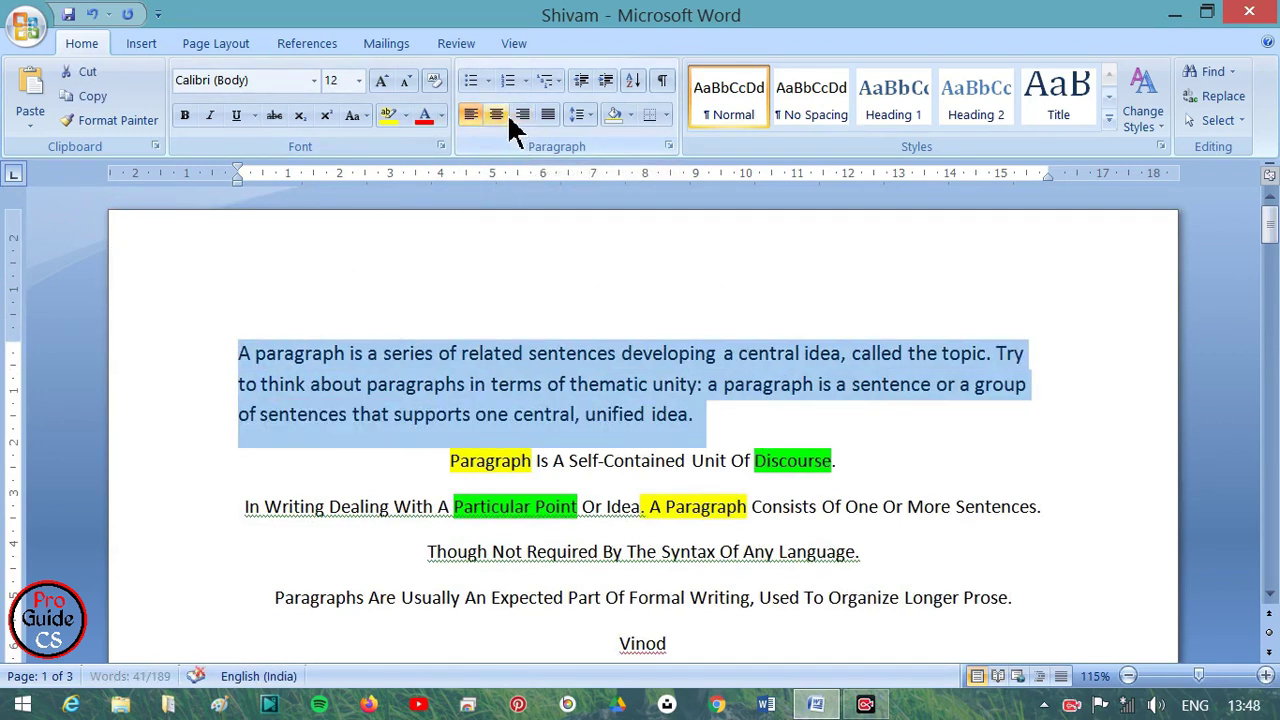
pyautogui.click(500, 115)
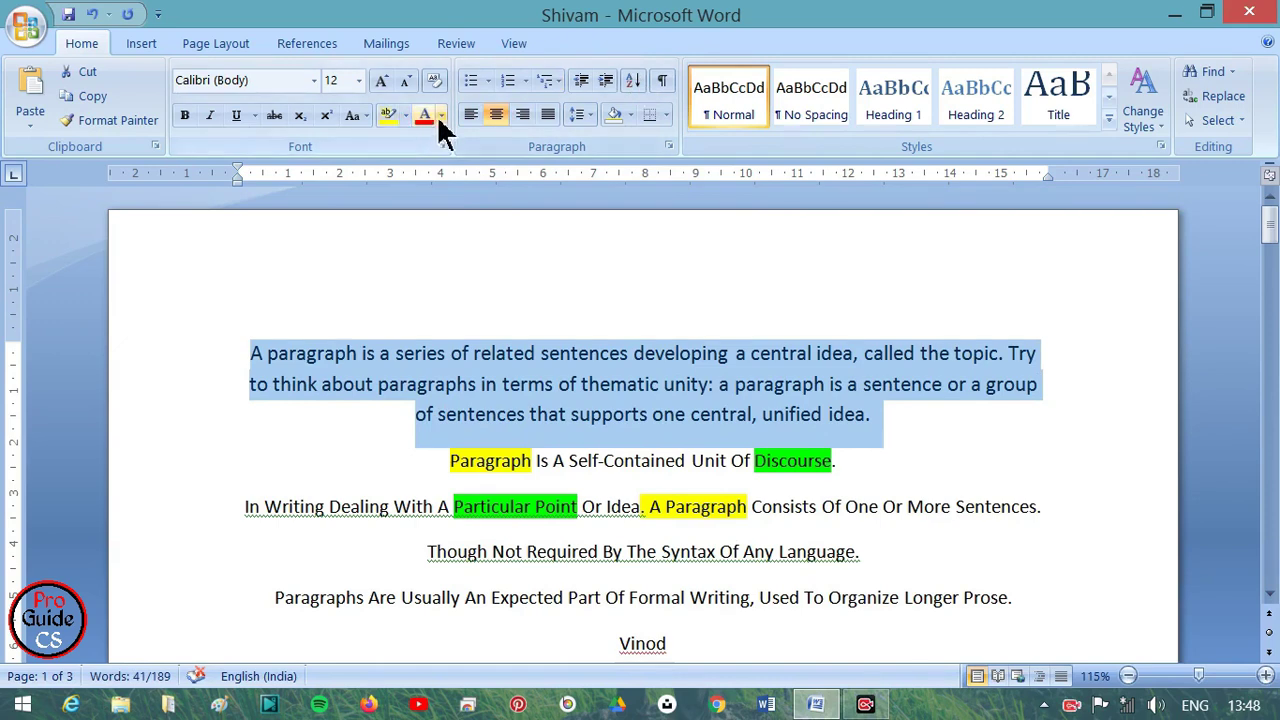
pyautogui.click(469, 115)
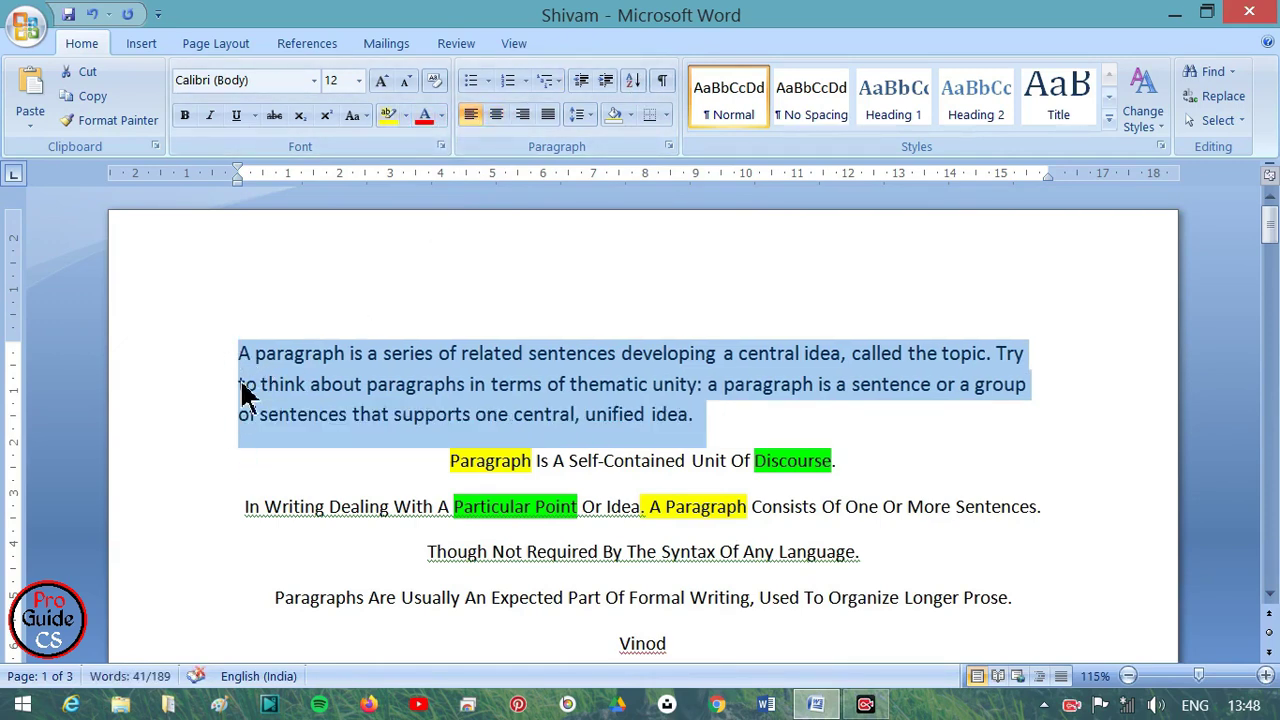
# Right-align the highlighted sentences and the four names
pyautogui.moveTo(452, 462)
pyautogui.mouseDown()
pyautogui.moveTo(790, 672)
pyautogui.moveTo(757, 591)
pyautogui.mouseUp()
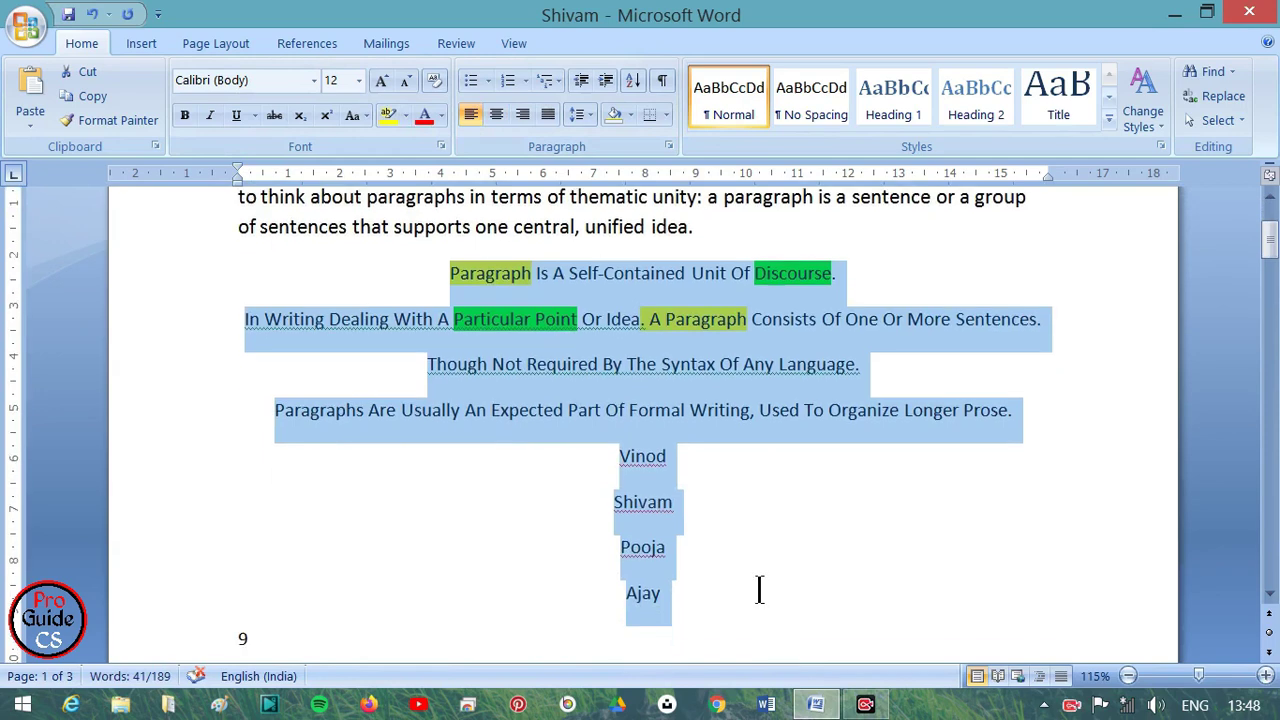
pyautogui.click(471, 115)
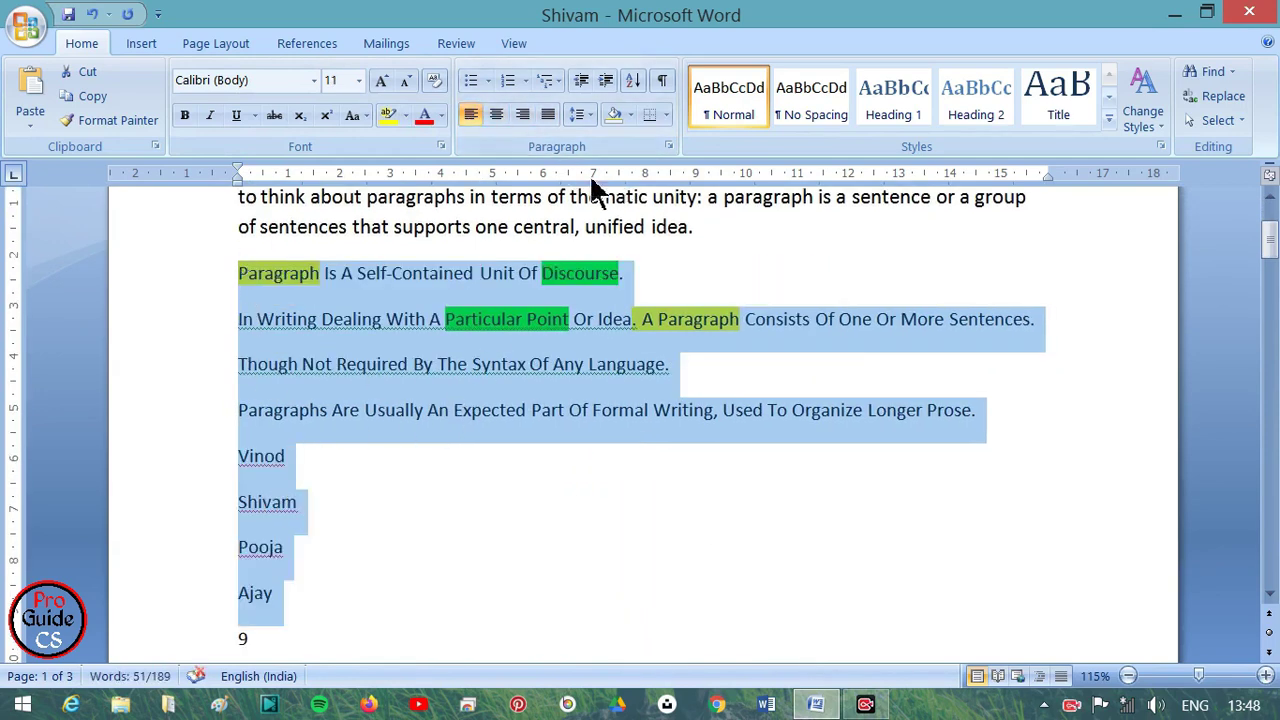
pyautogui.click(524, 115)
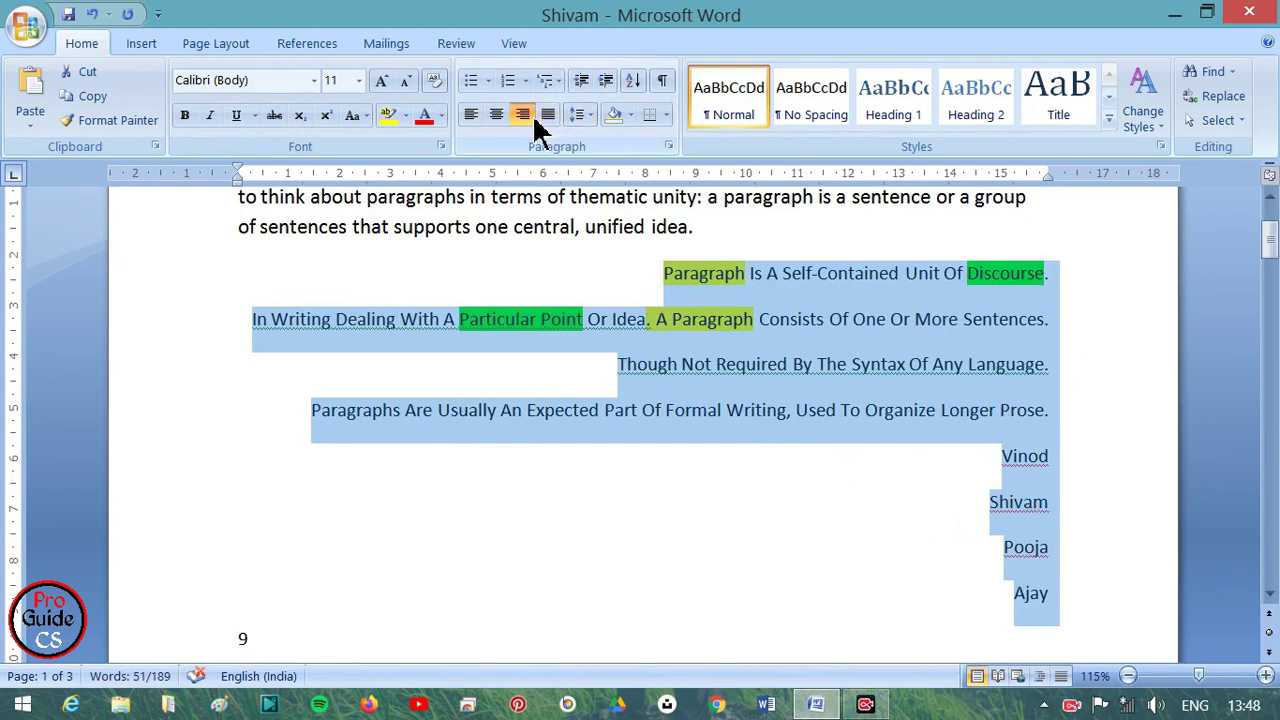
# Try centre and left on the selected lines, leaving them right-aligned
pyautogui.click(495, 114)
pyautogui.click(472, 115)
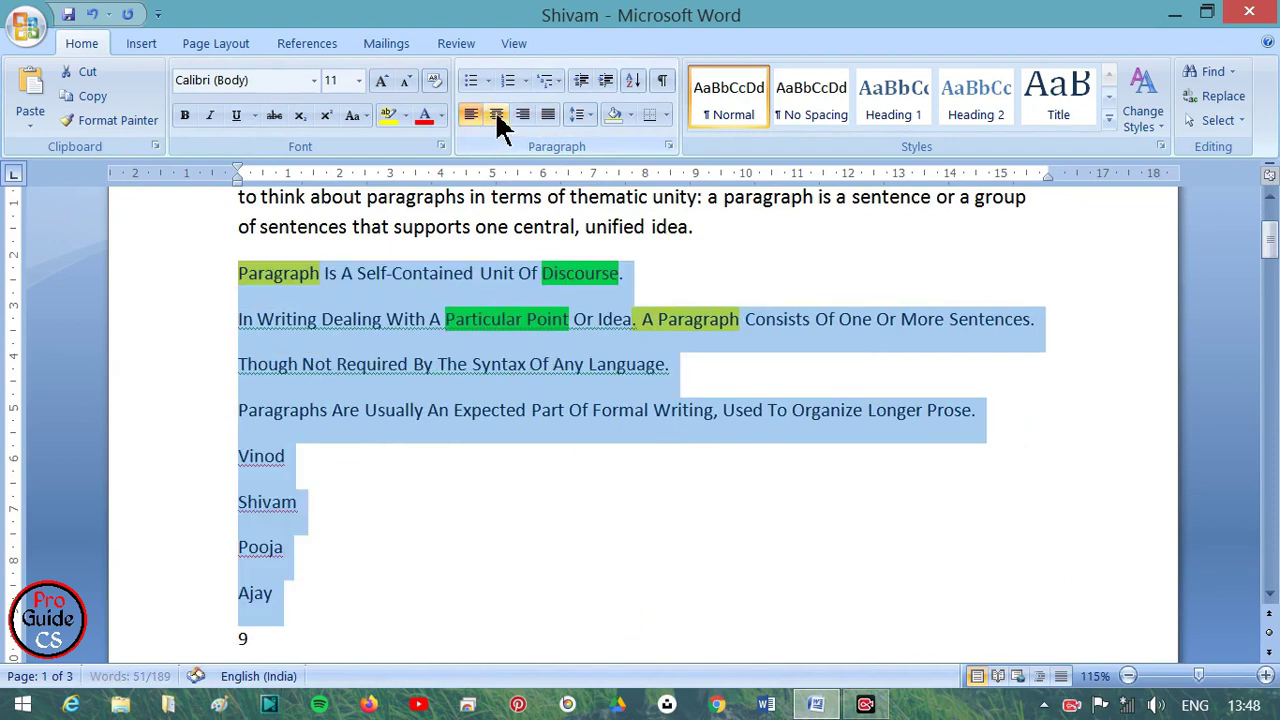
pyautogui.click(496, 113)
pyautogui.click(521, 114)
# Justify the 'A paragraph is a series…' paragraph with Ctrl+J after trying other alignments
pyautogui.scroll(2, 845, 370)
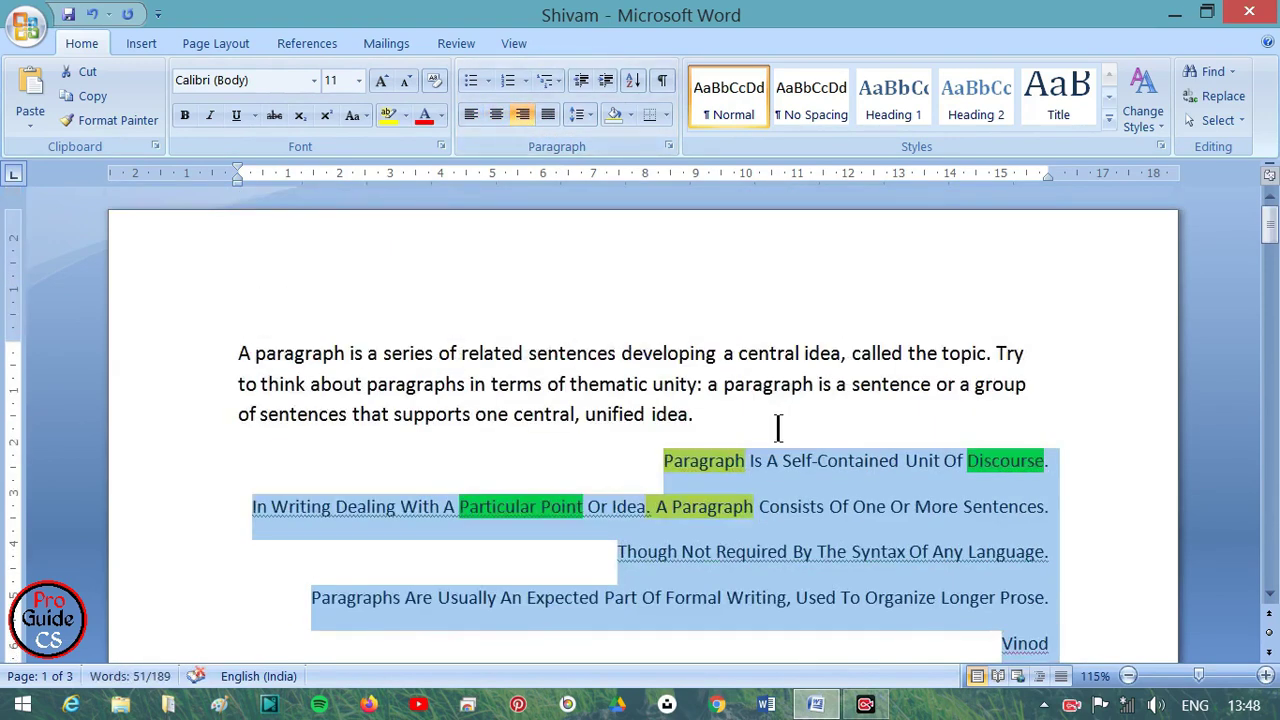
pyautogui.moveTo(778, 430); pyautogui.dragTo(238, 352)
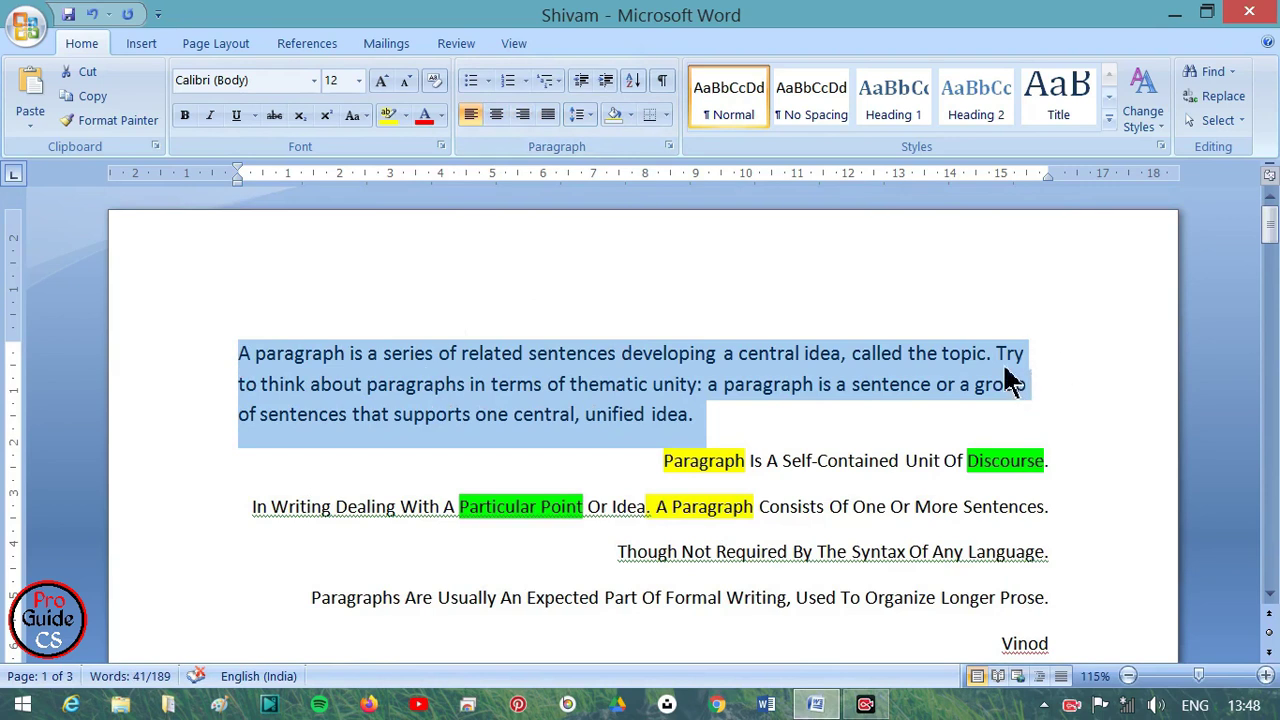
pyautogui.click(548, 115)
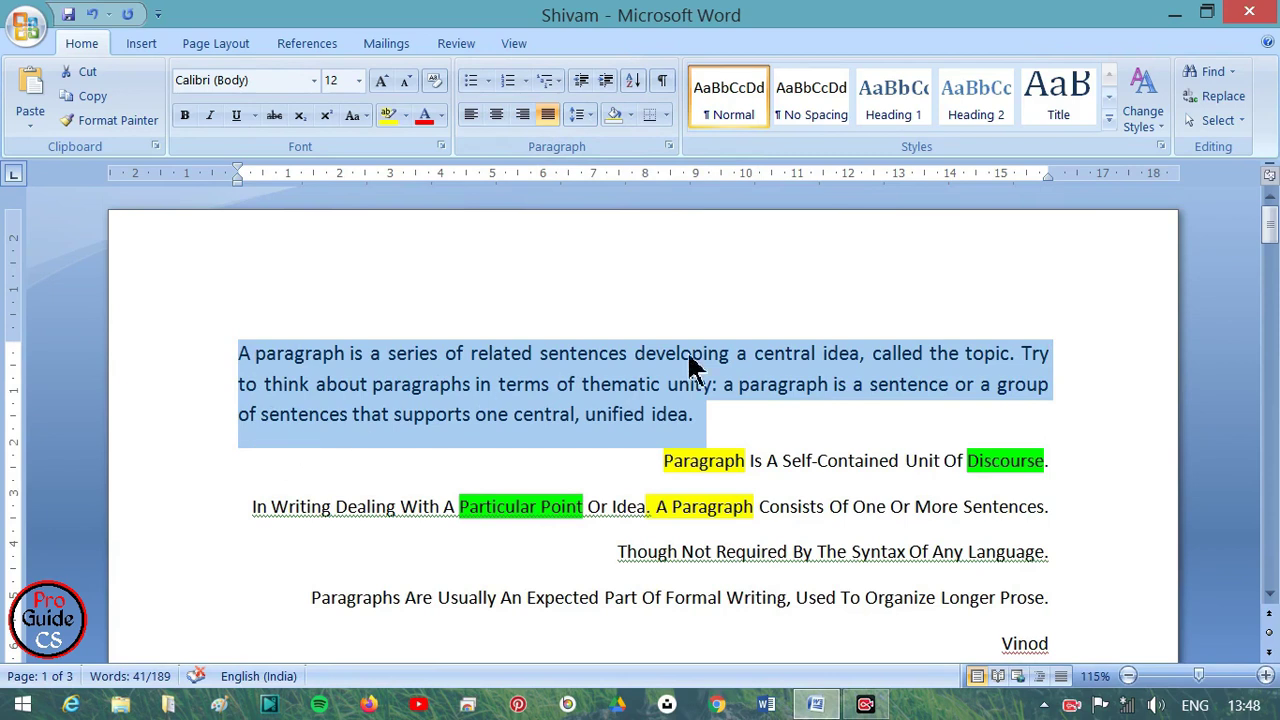
pyautogui.click(471, 114)
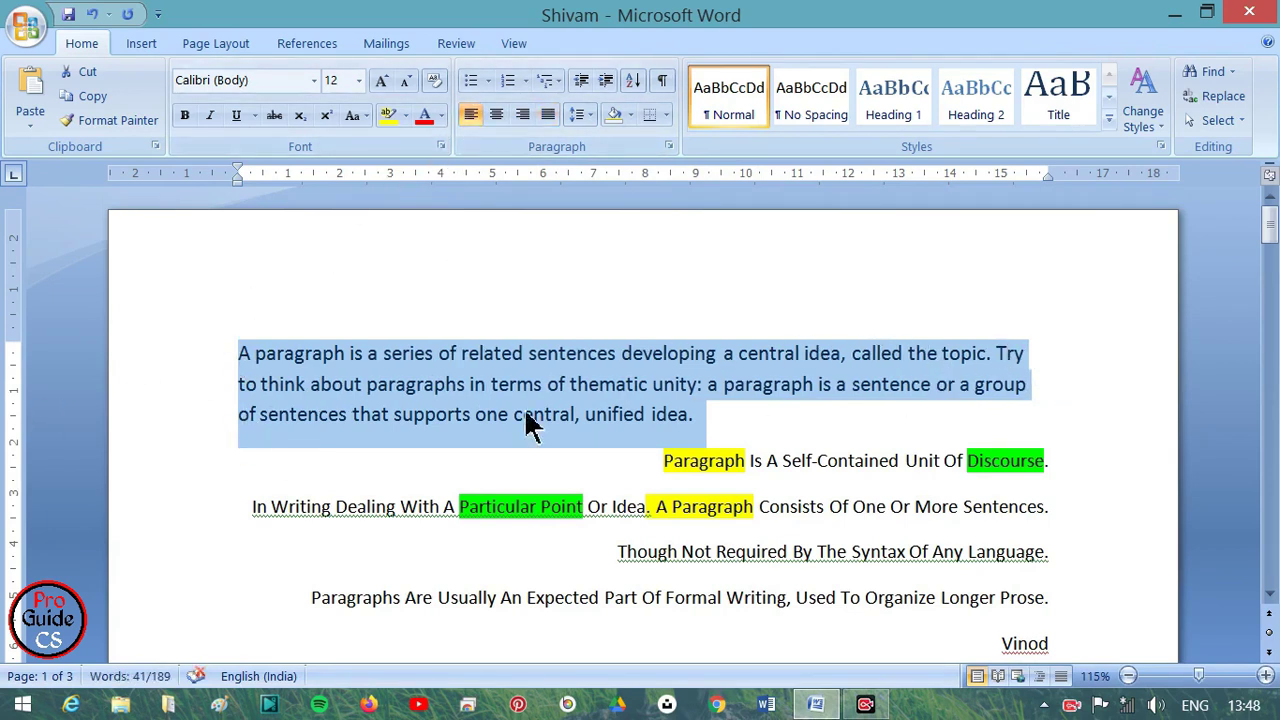
pyautogui.click(546, 117)
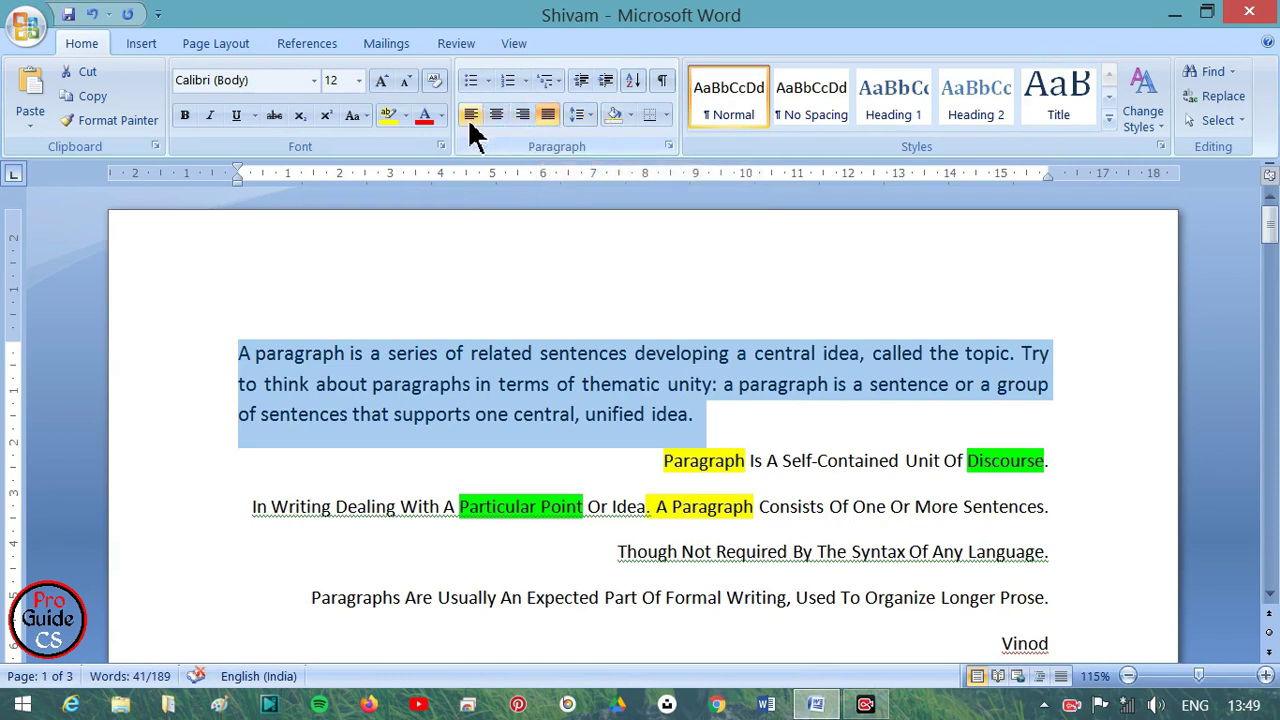
pyautogui.hotkey('ctrl', 'e')
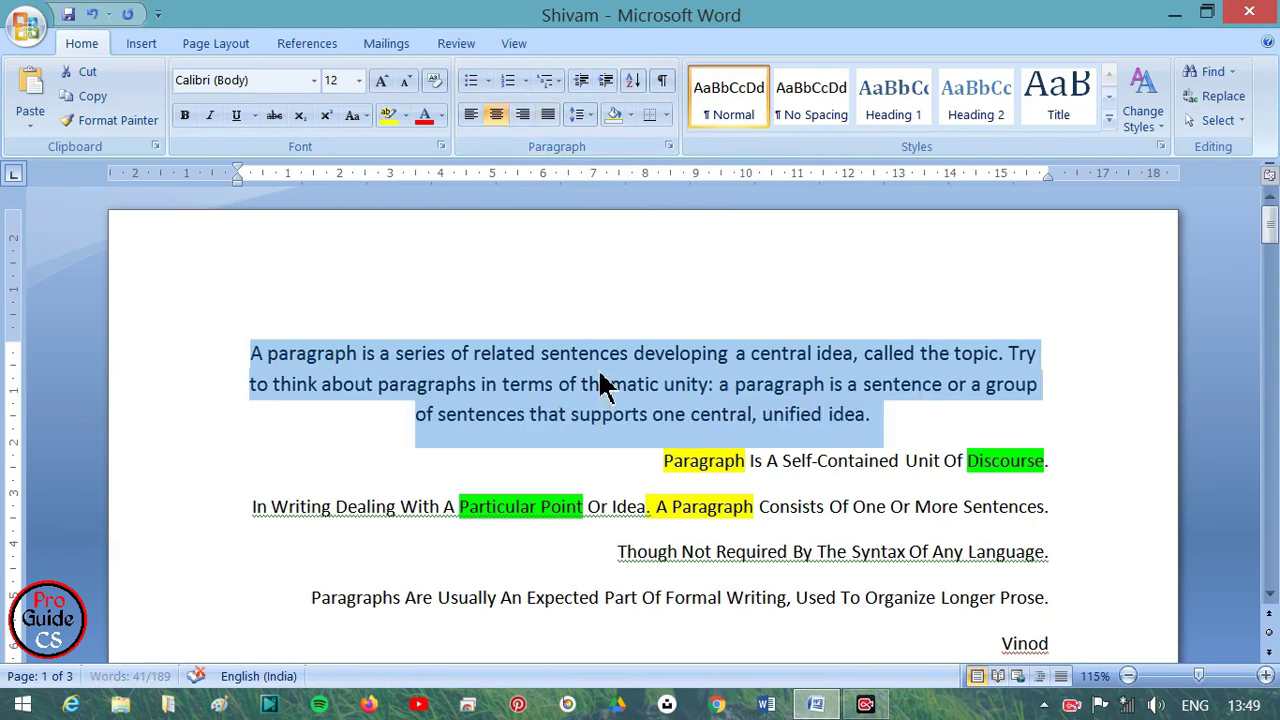
pyautogui.hotkey('ctrl', 'r')
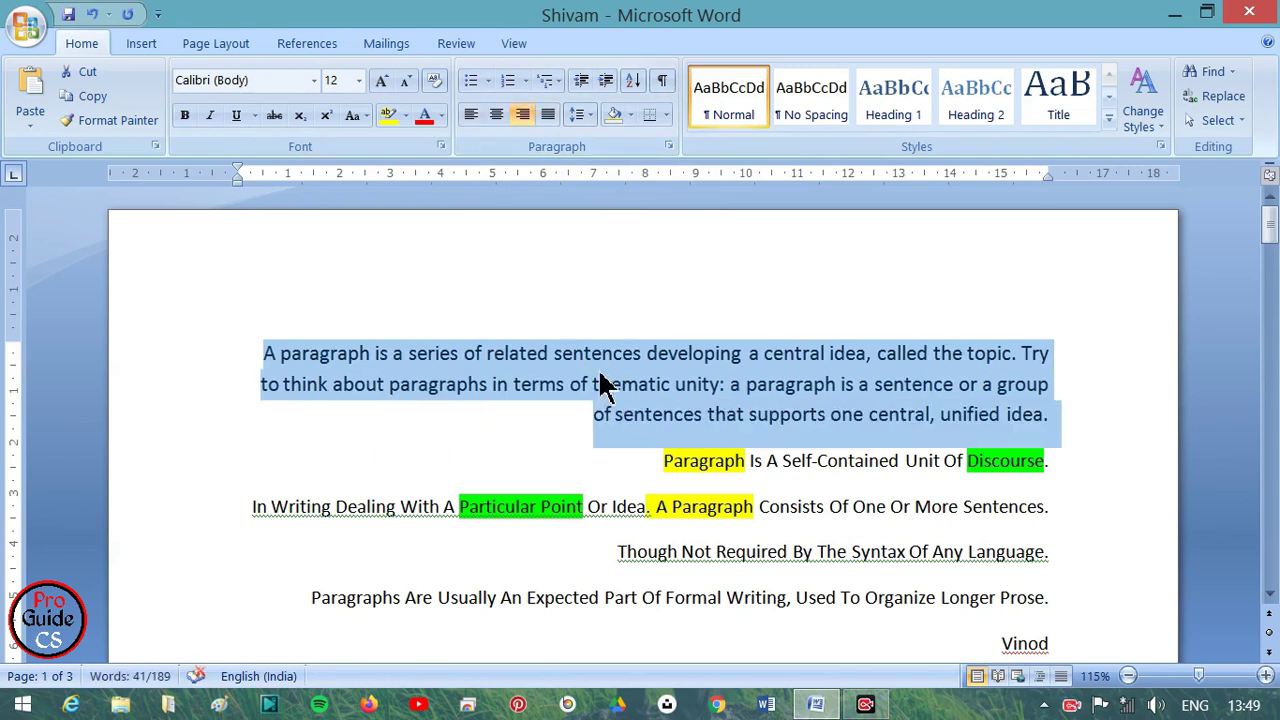
pyautogui.hotkey('ctrl', 'l')
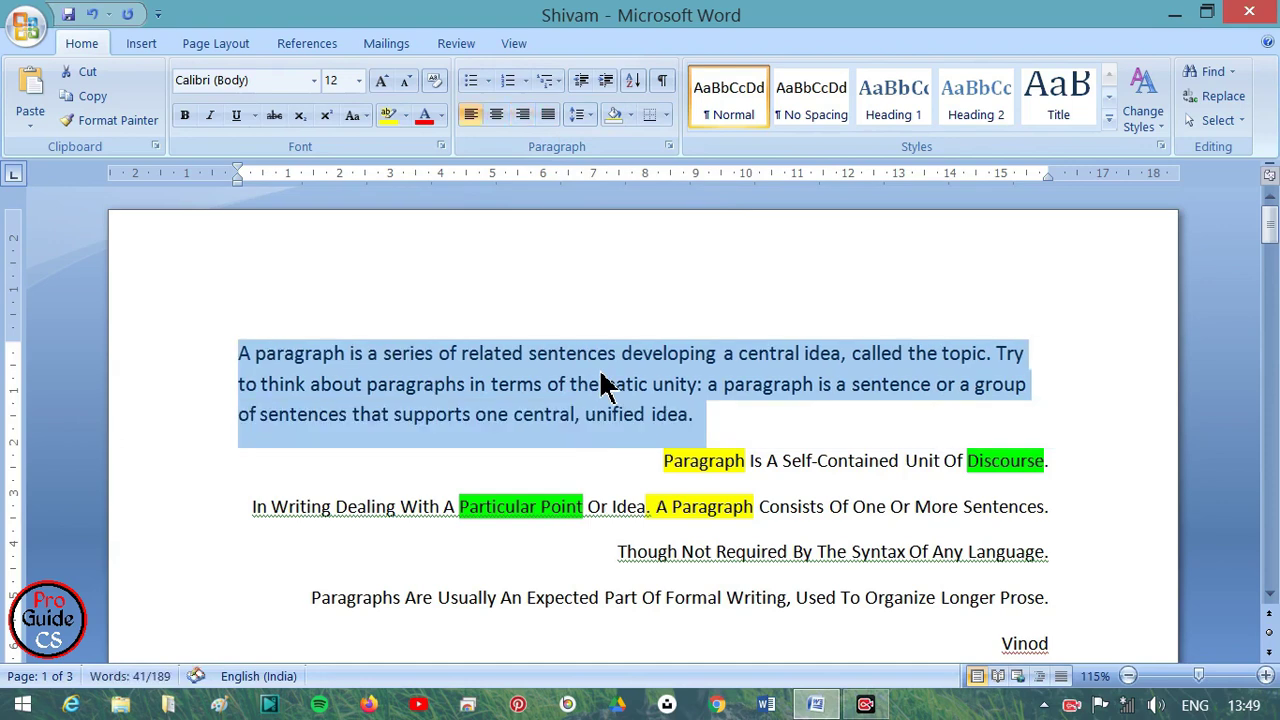
pyautogui.hotkey('ctrl', 'j')
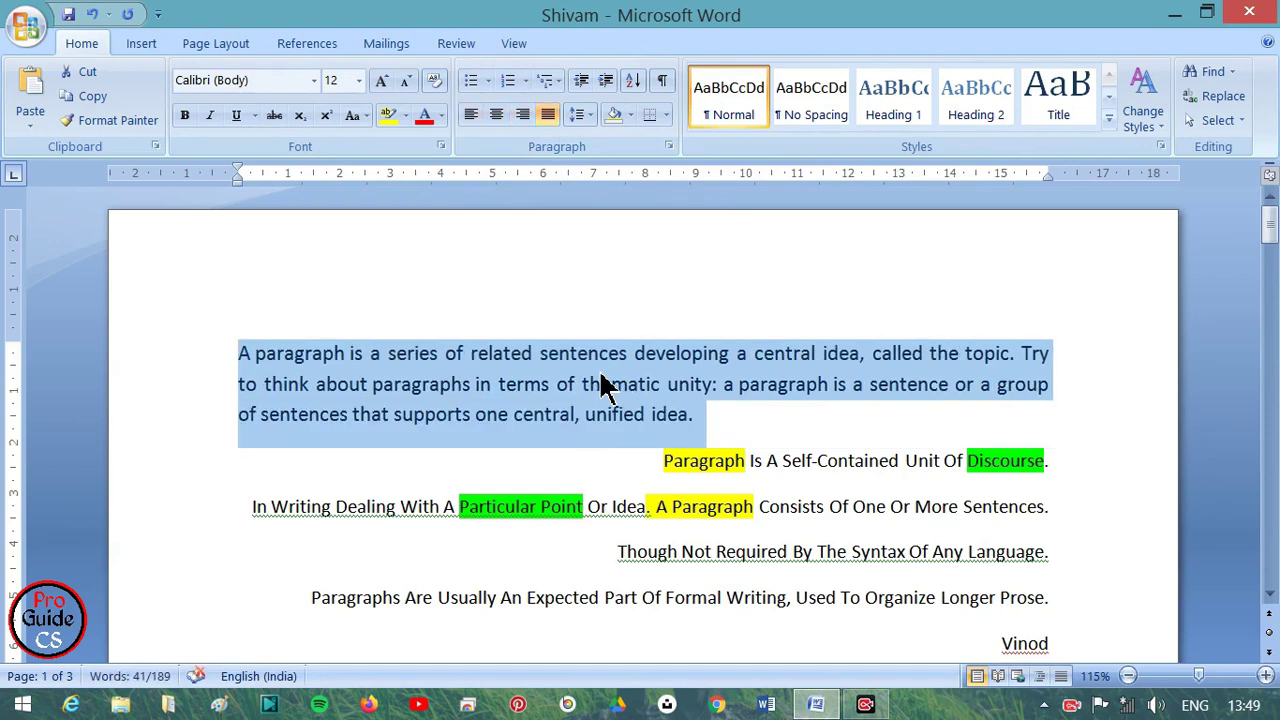
pyautogui.click(766, 416)
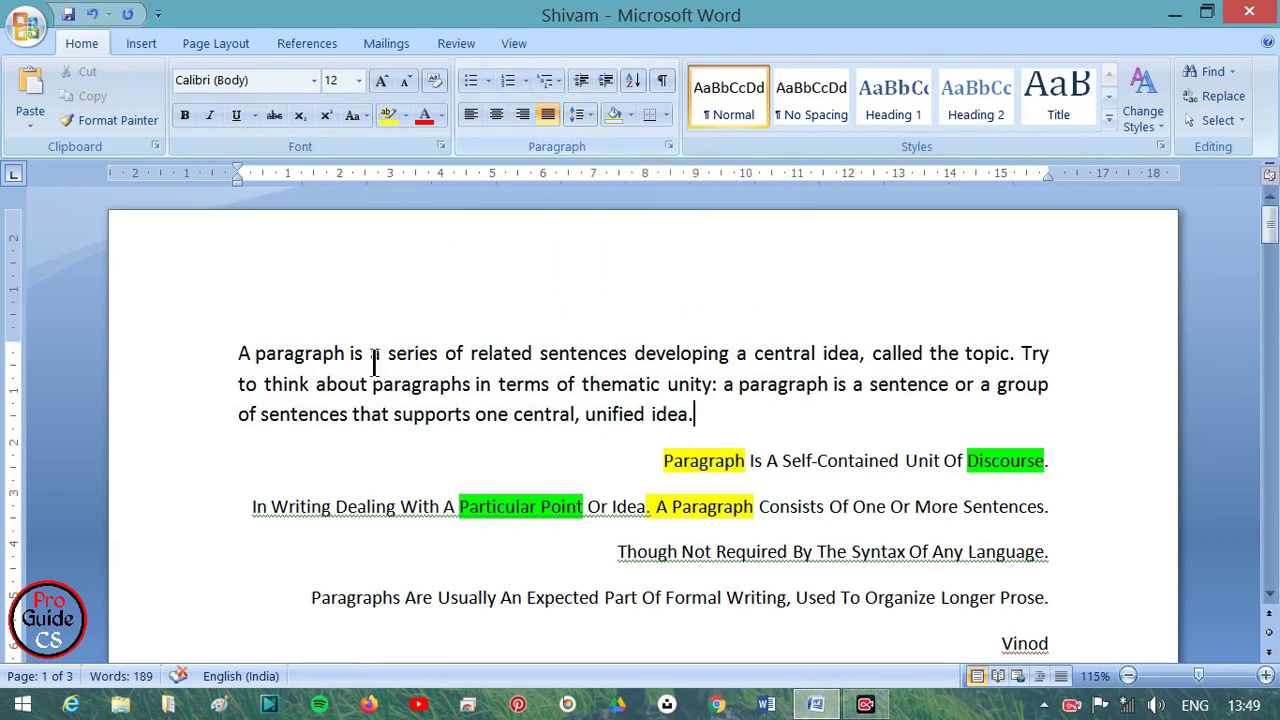
# Set the first paragraph to 1.0 line spacing after trying 1.5, 2.5 and 3.0
pyautogui.moveTo(244, 354); pyautogui.dragTo(703, 419)
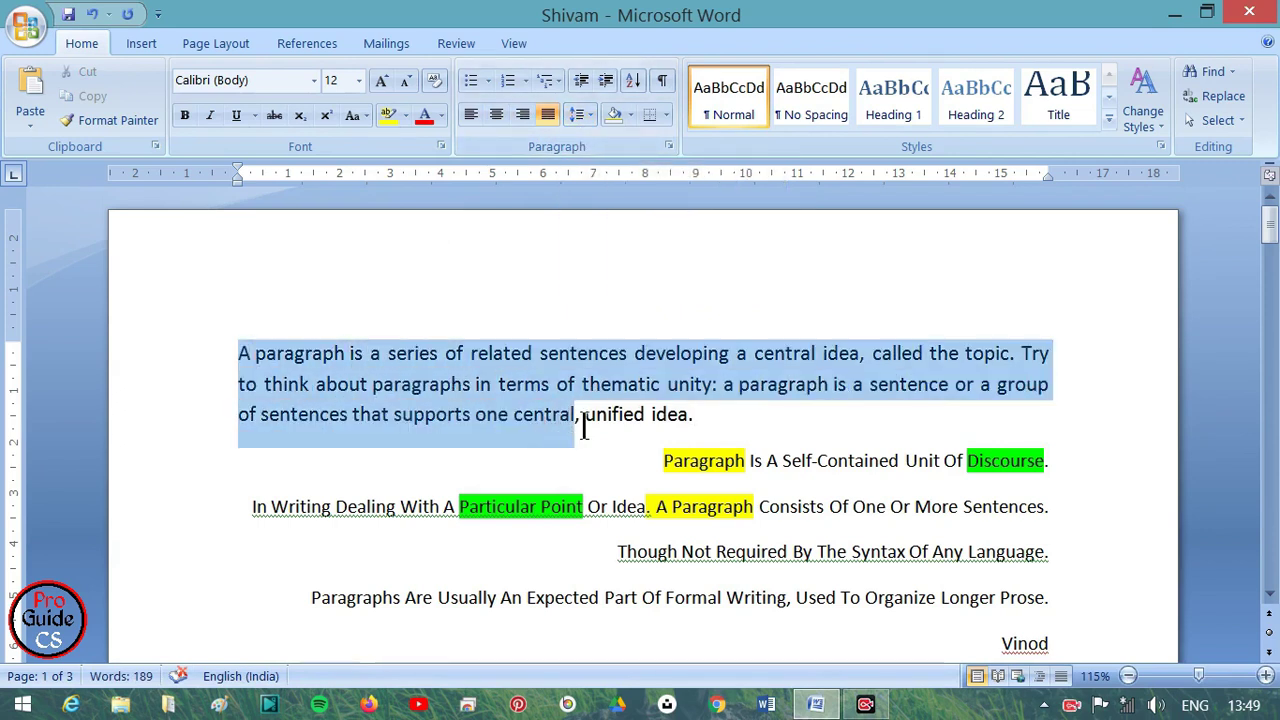
pyautogui.click(590, 116)
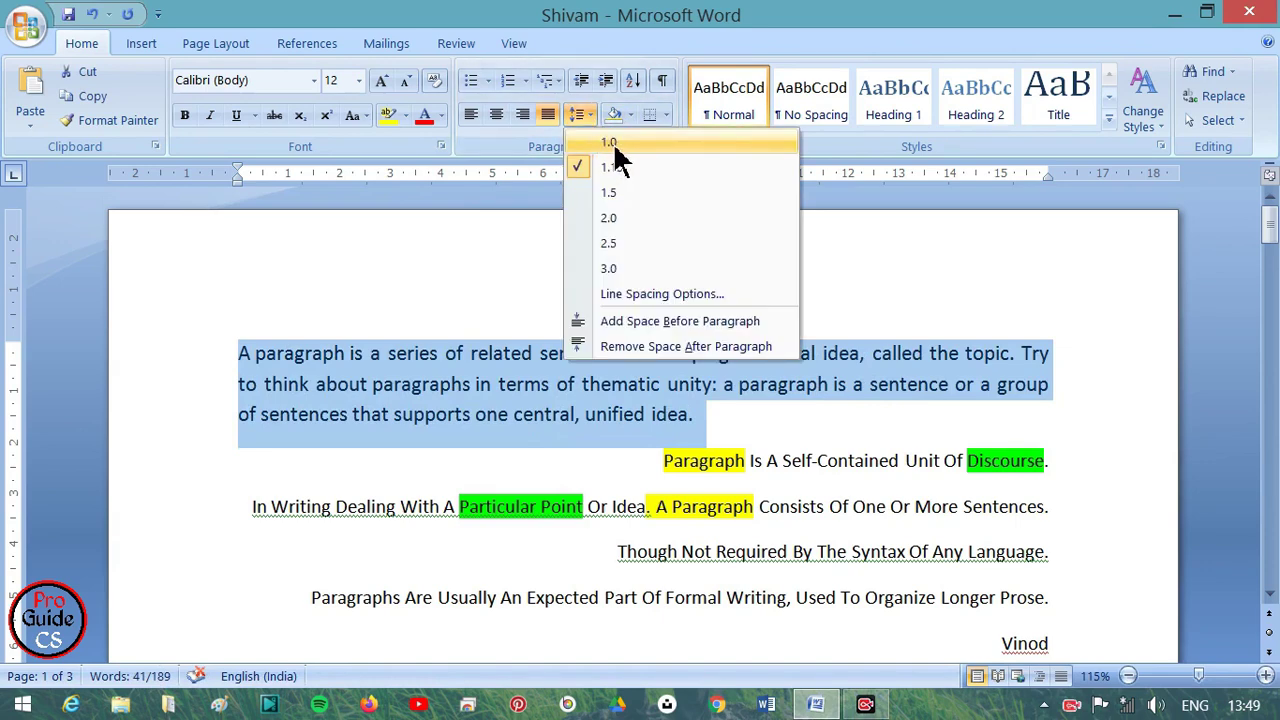
pyautogui.click(594, 142)
pyautogui.click(577, 115)
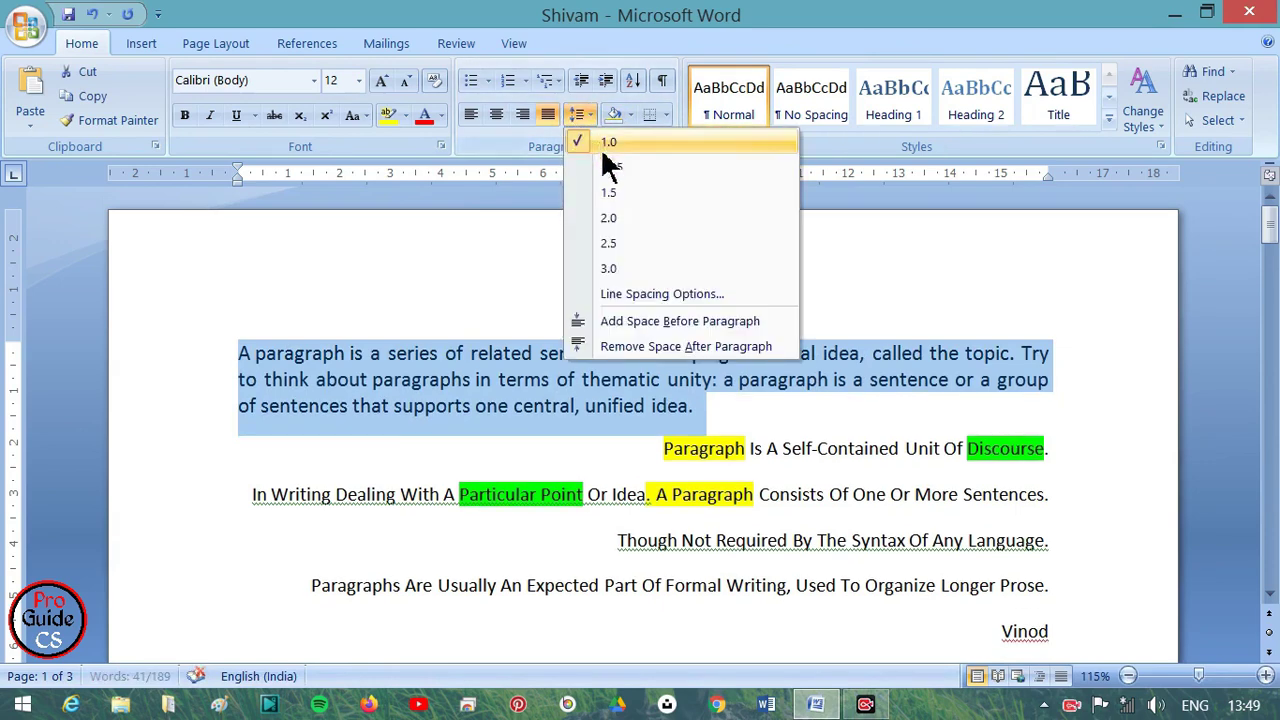
pyautogui.click(603, 191)
pyautogui.click(584, 116)
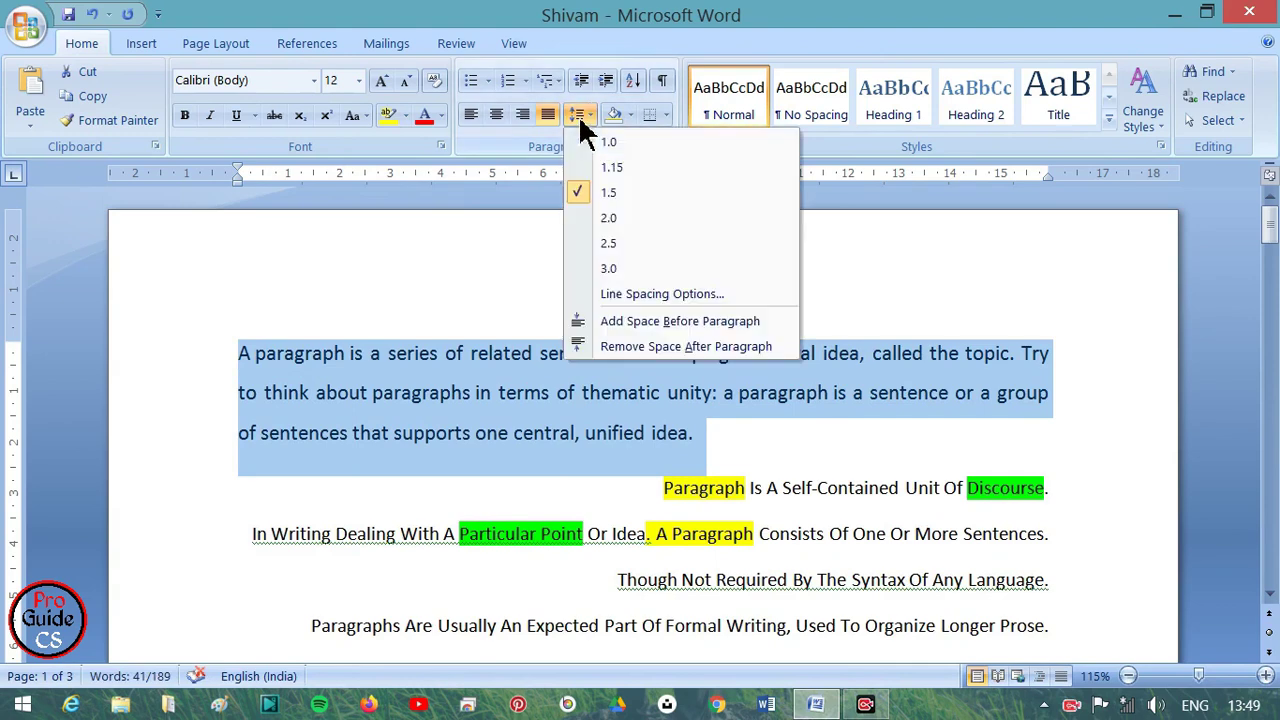
pyautogui.click(594, 240)
pyautogui.click(580, 115)
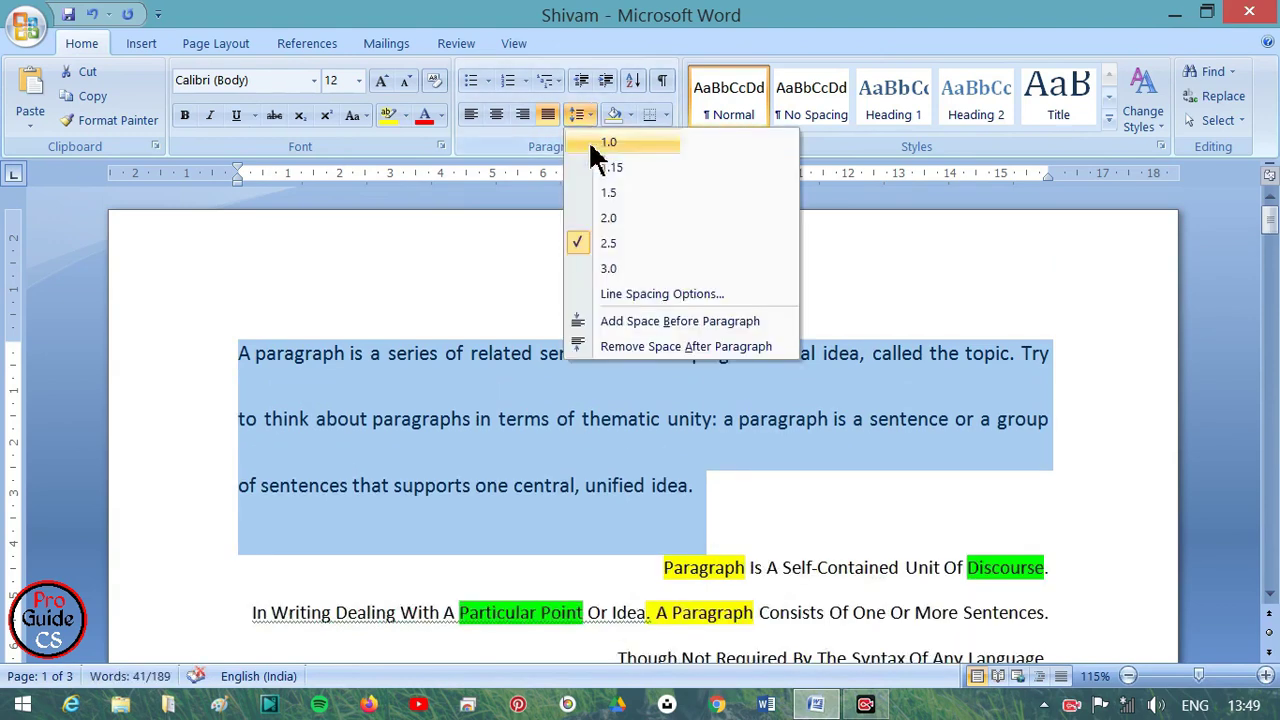
pyautogui.click(604, 266)
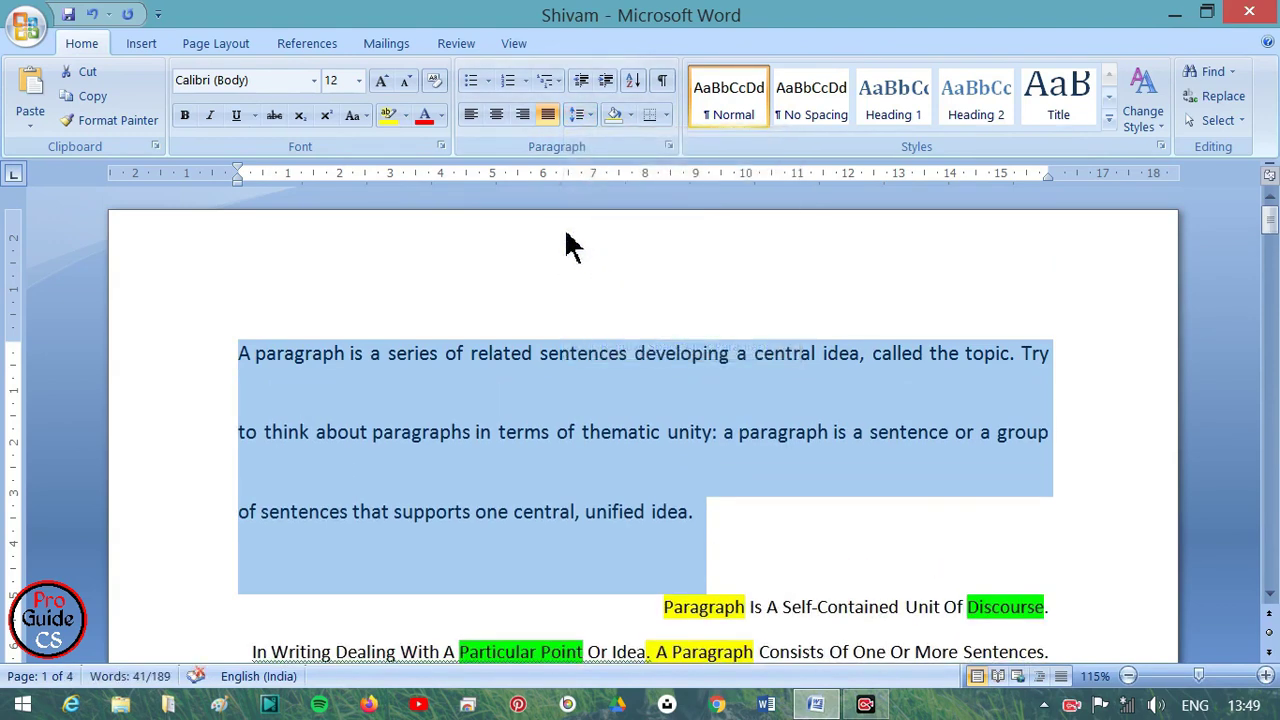
pyautogui.click(578, 115)
pyautogui.click(600, 142)
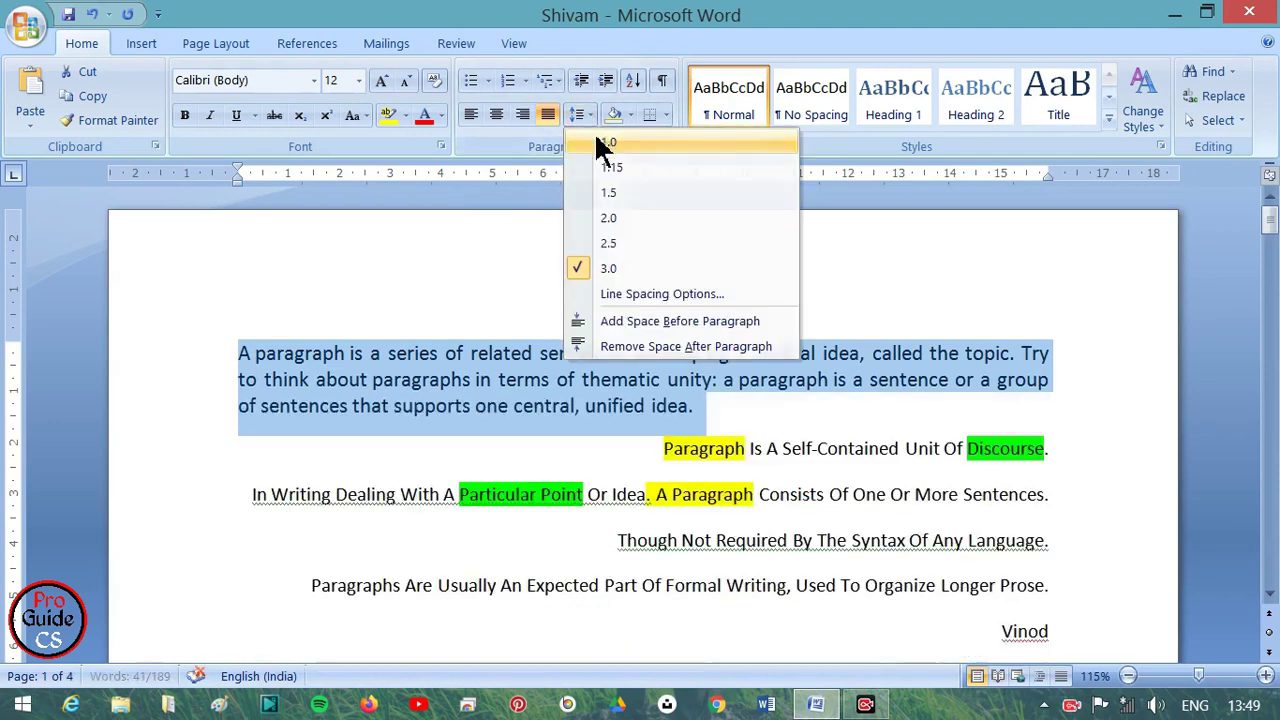
# Add and remove space before the first paragraph, then remove its space after
pyautogui.click(580, 115)
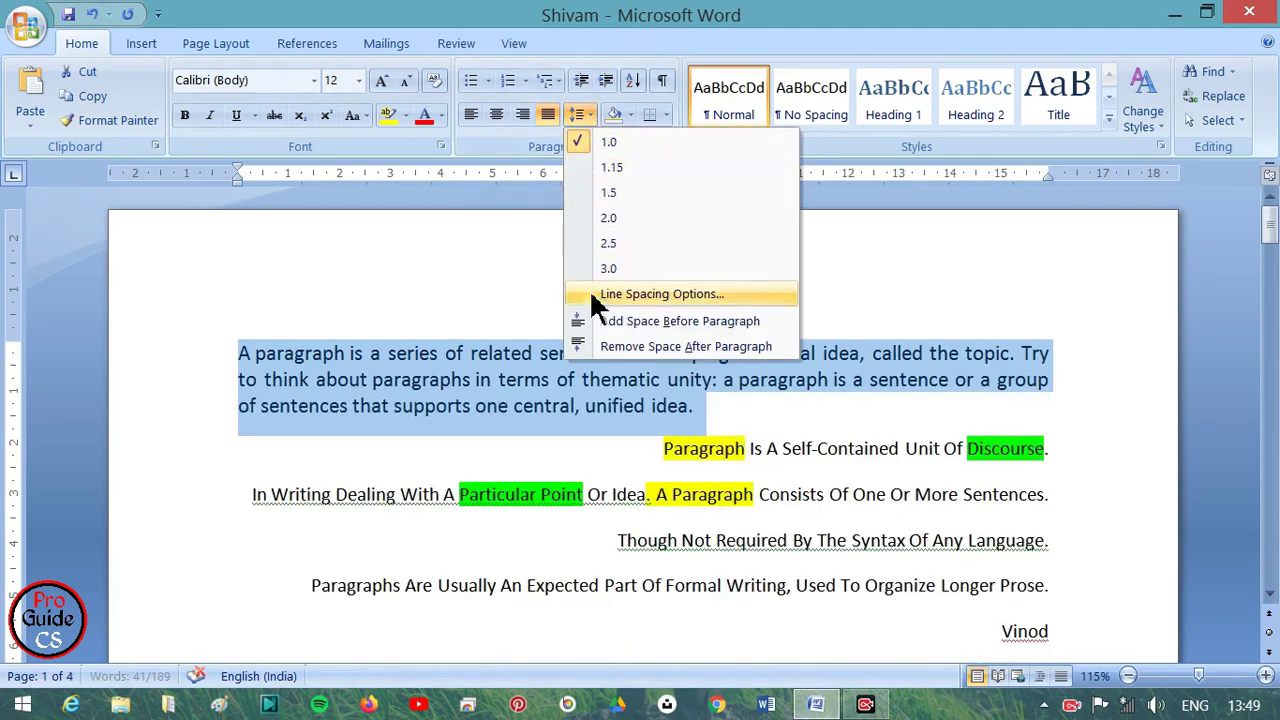
pyautogui.click(605, 321)
pyautogui.click(578, 118)
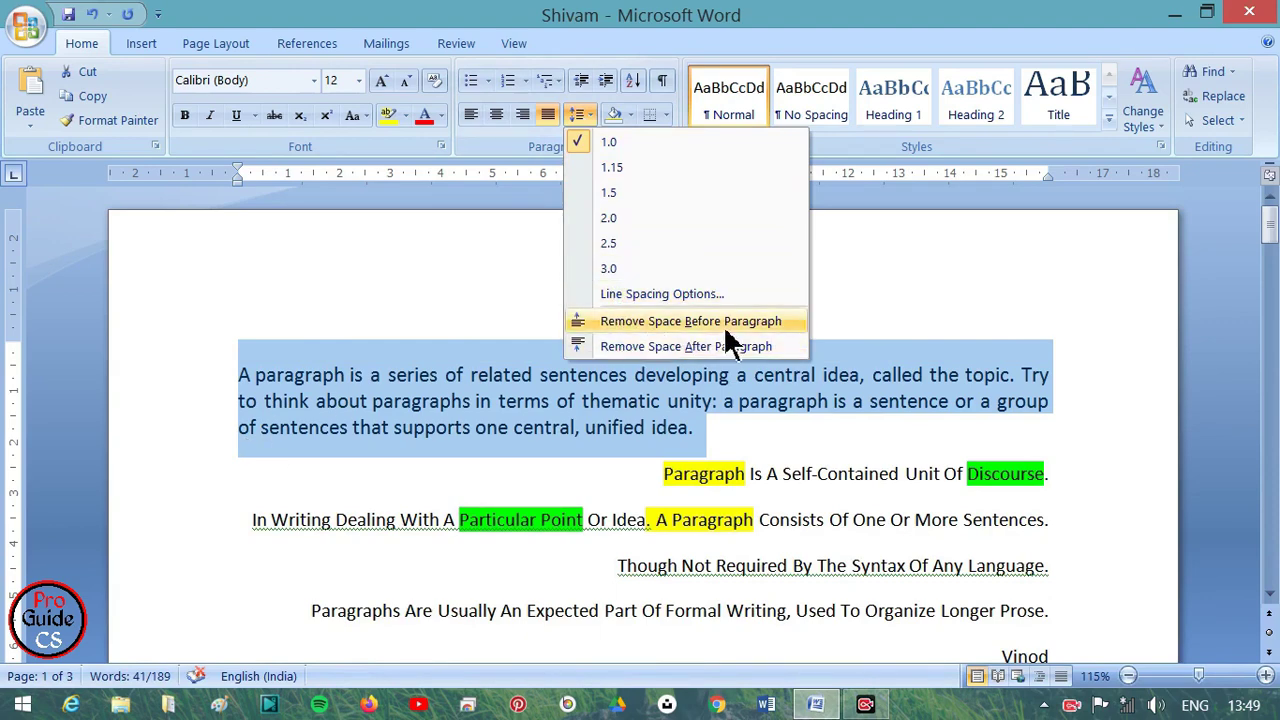
pyautogui.click(645, 322)
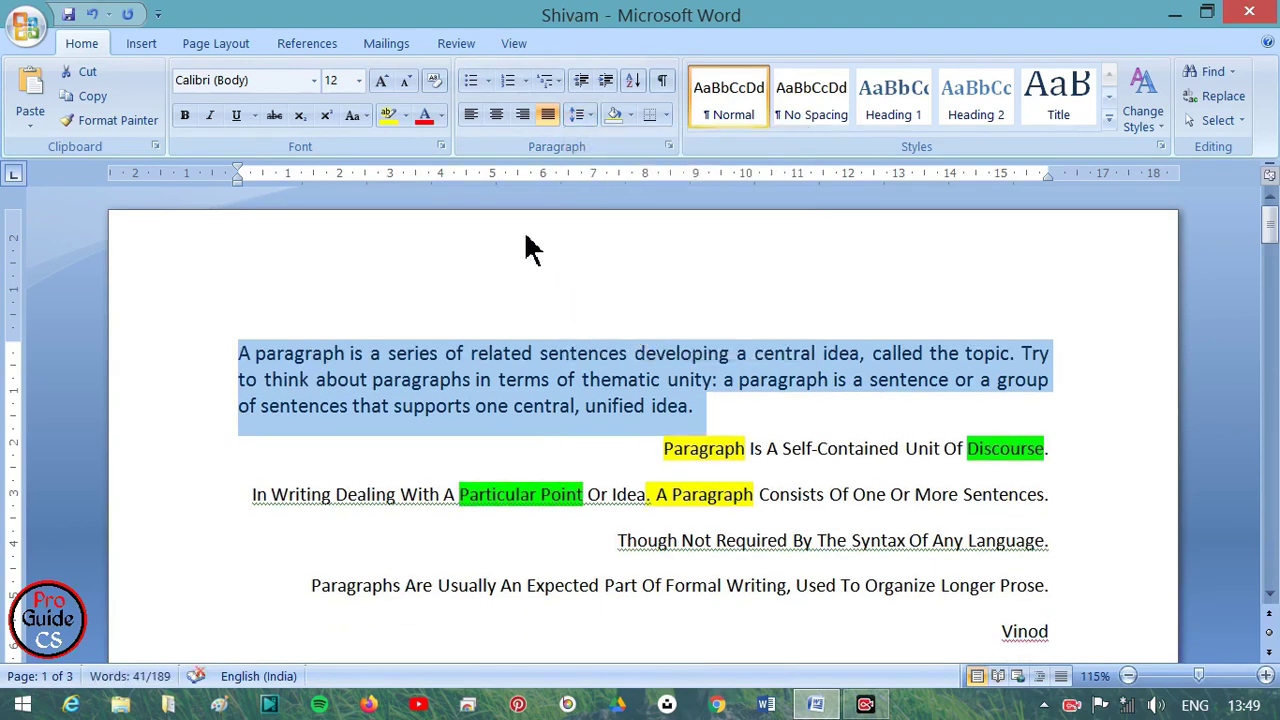
pyautogui.click(574, 116)
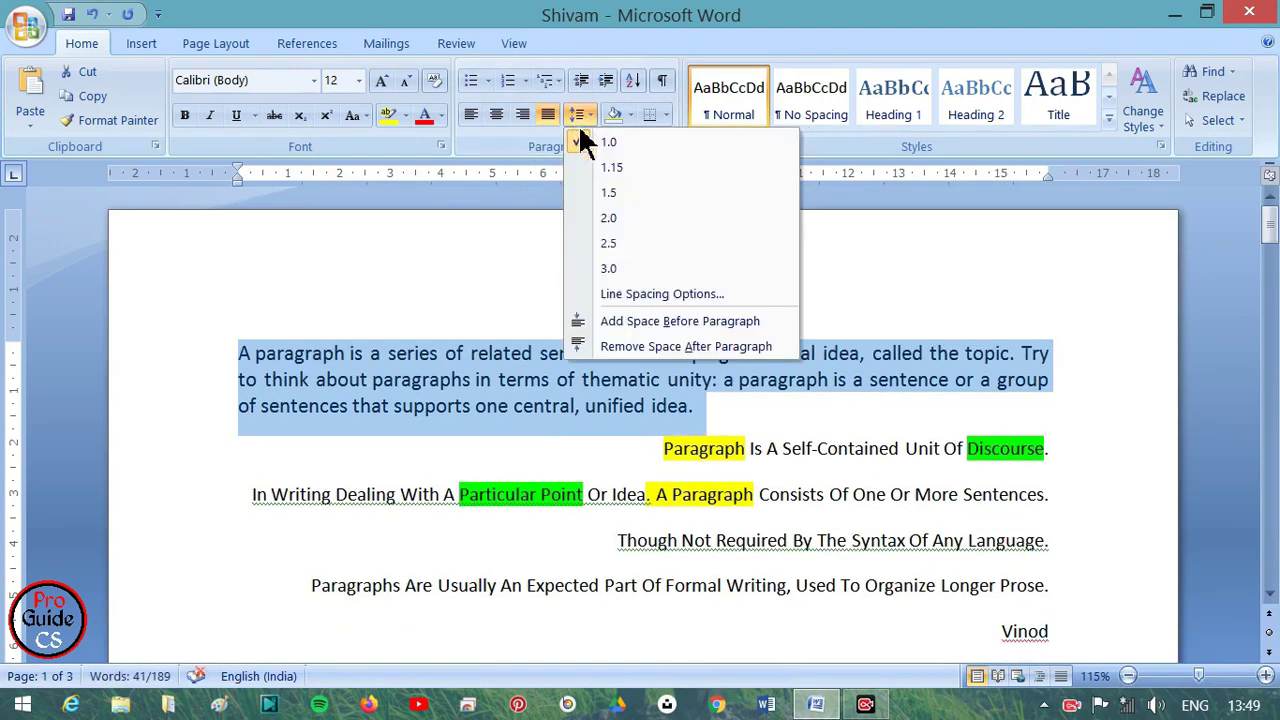
pyautogui.click(623, 352)
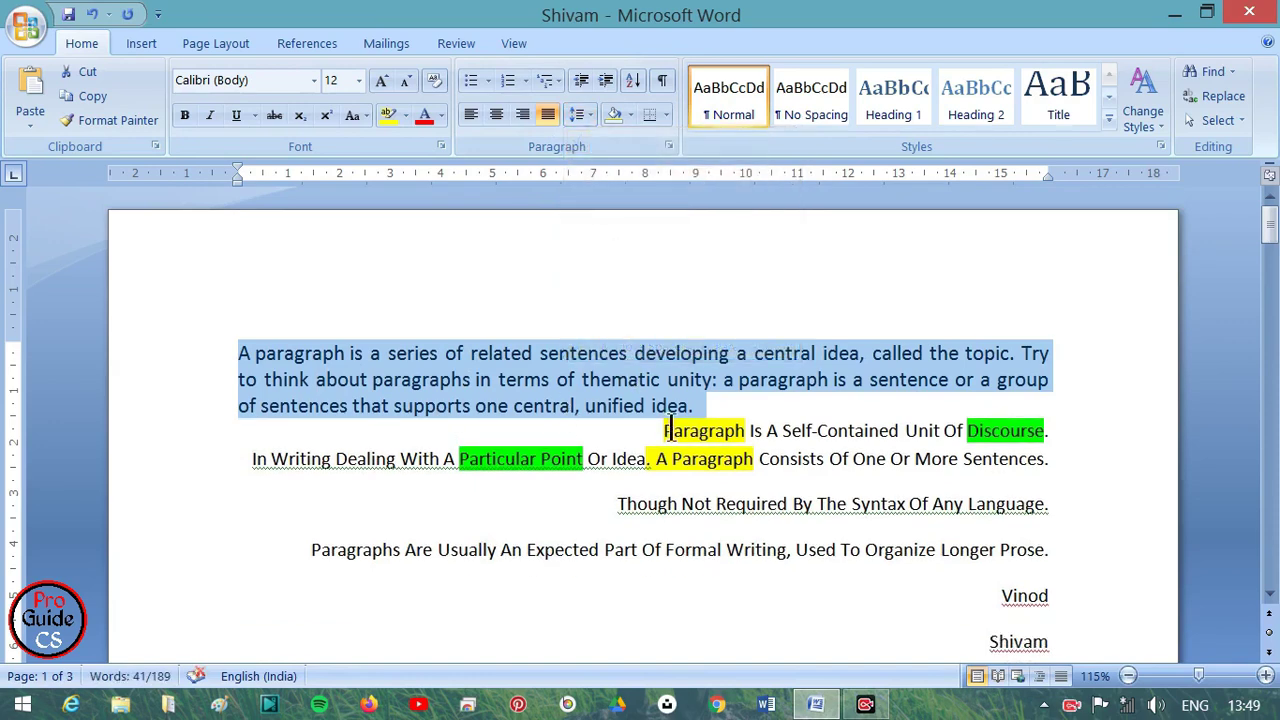
# Remove space before and after the repeated 'A paragraph' passage below the numbered lines
pyautogui.scroll(-1, 680, 425)
pyautogui.scroll(-7, 677, 429)
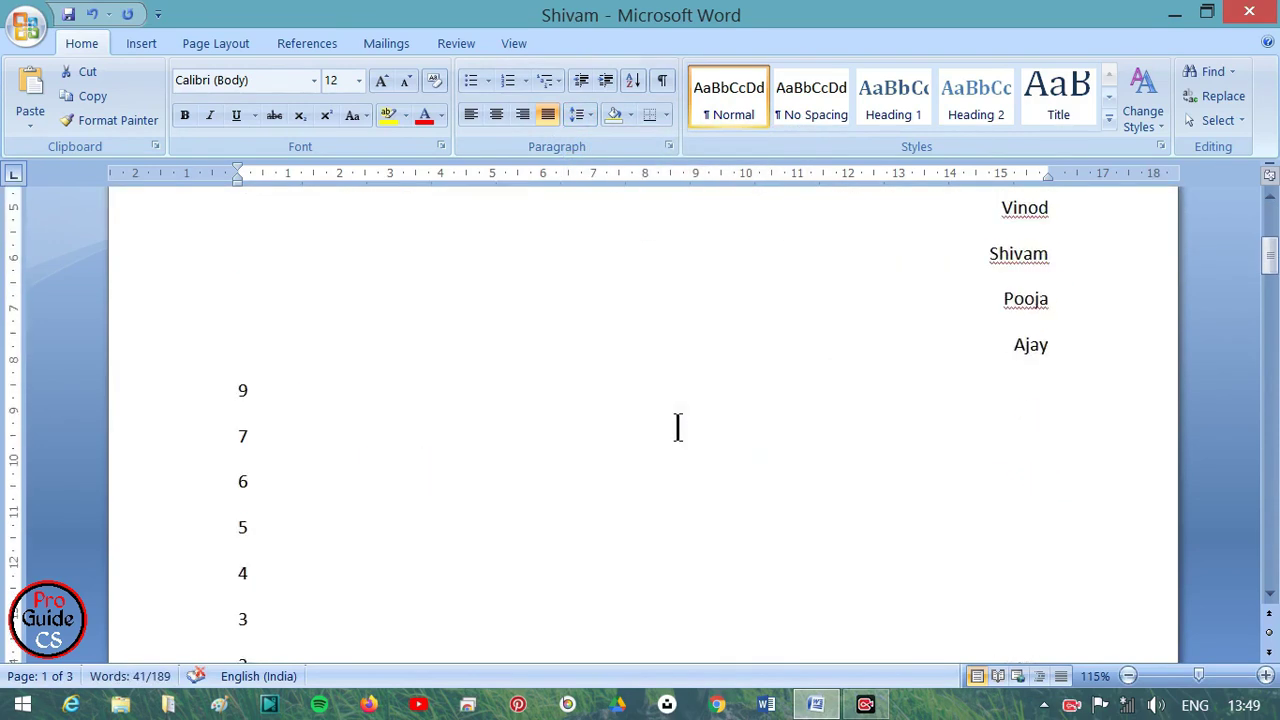
pyautogui.scroll(-7, 677, 429)
pyautogui.moveTo(531, 355); pyautogui.dragTo(240, 302)
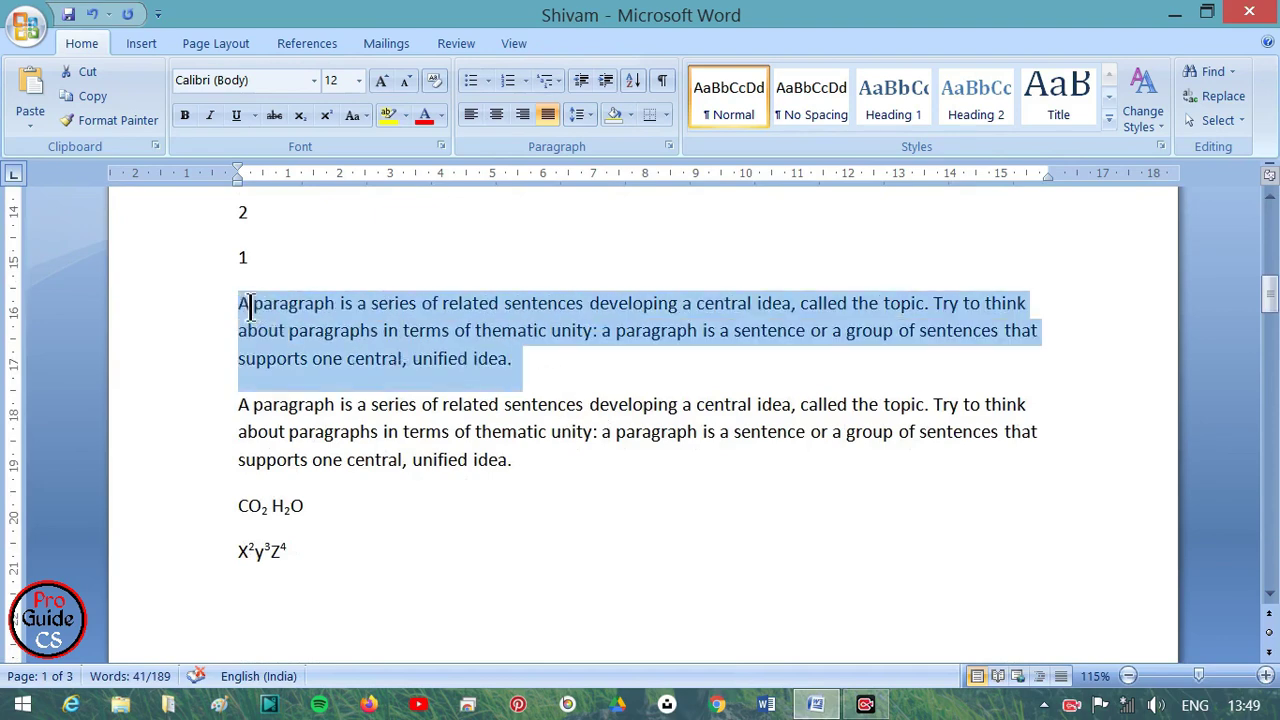
pyautogui.click(581, 116)
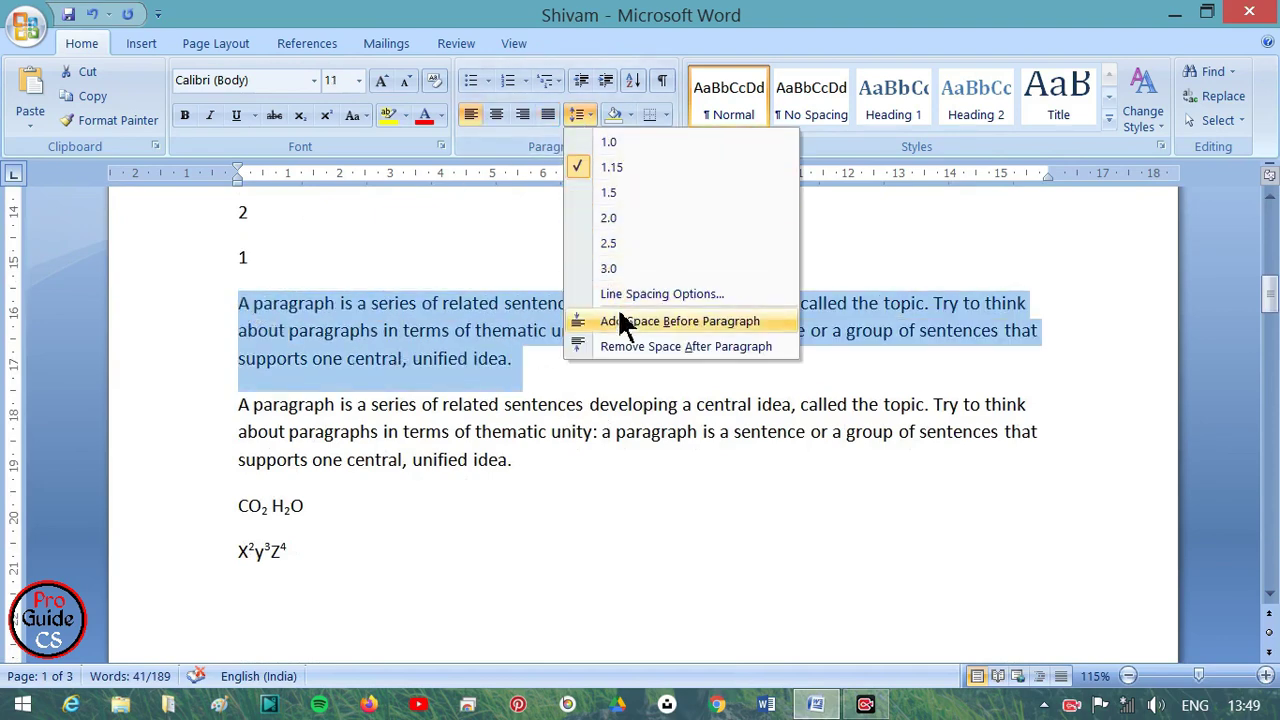
pyautogui.click(618, 308)
pyautogui.click(584, 115)
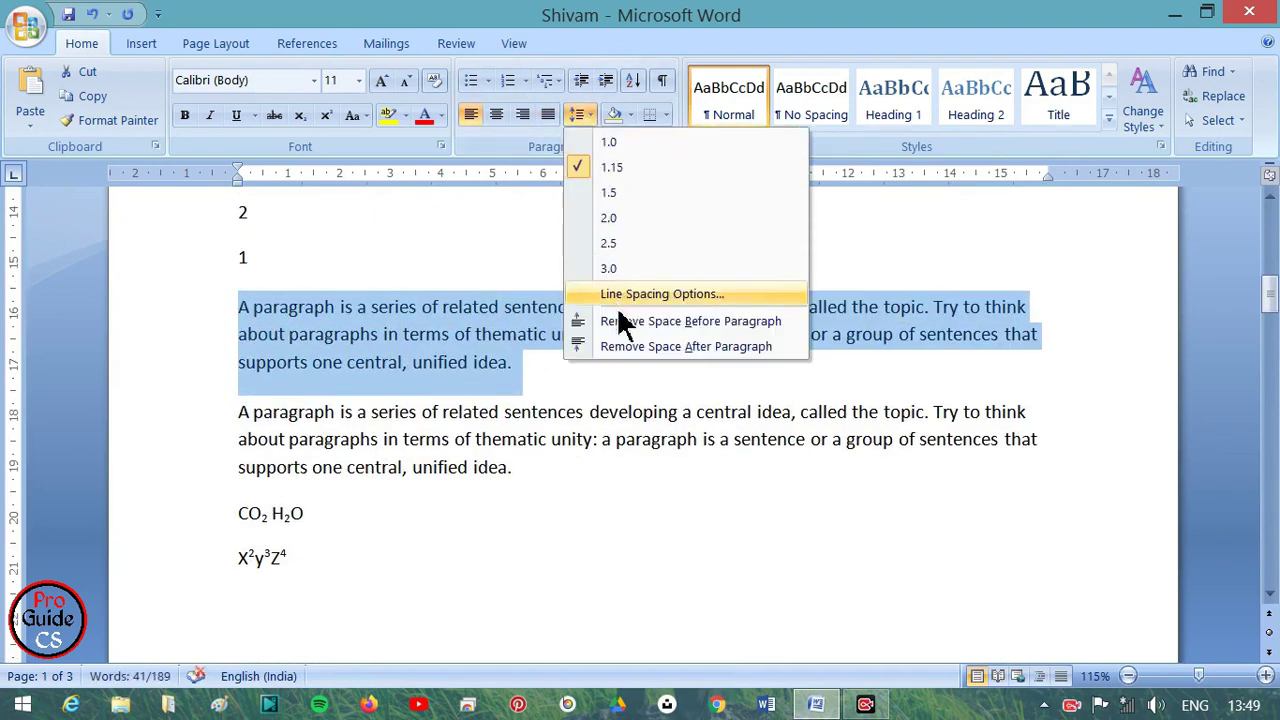
pyautogui.click(618, 320)
pyautogui.click(579, 115)
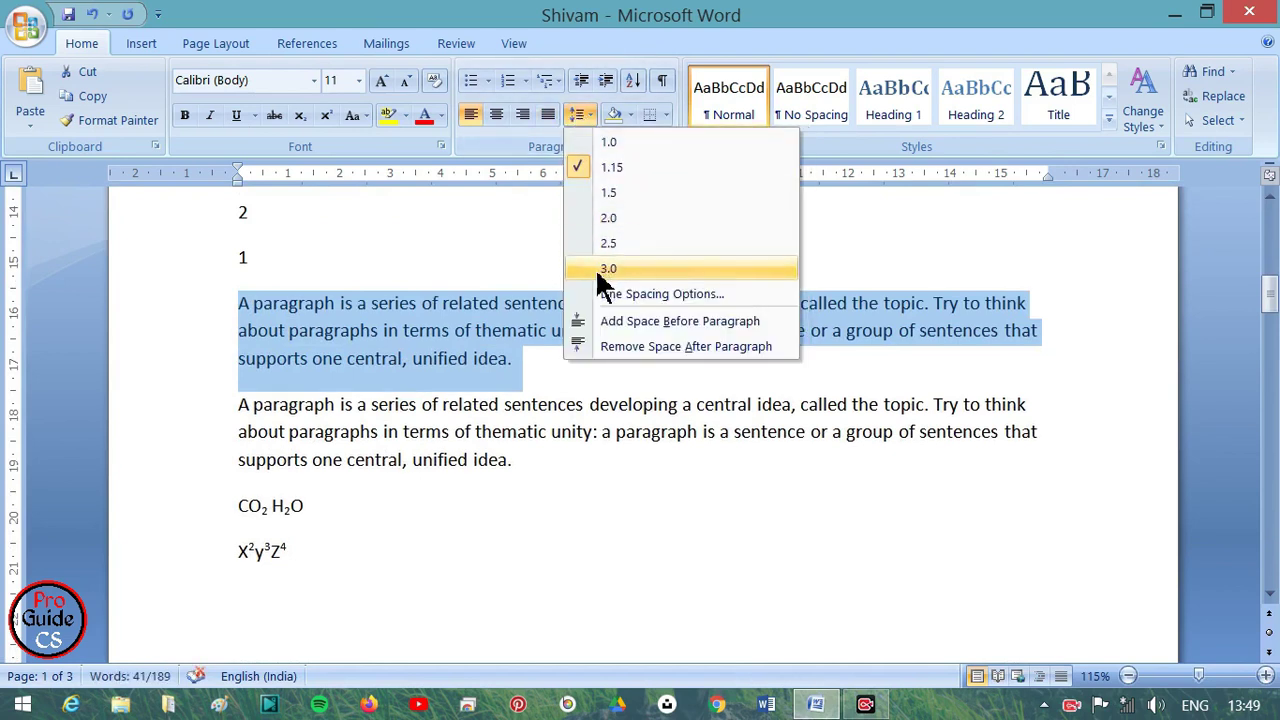
pyautogui.click(620, 346)
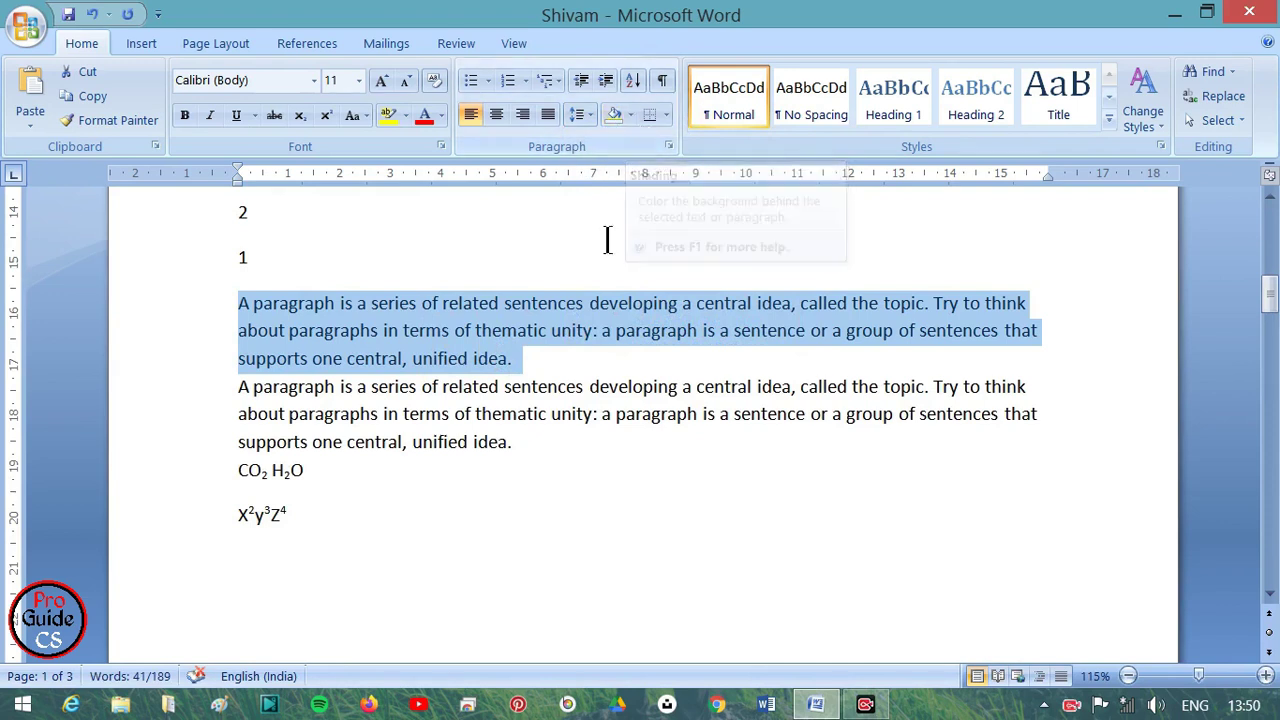
# Give the repeated 'A paragraph' passage yellow shading
pyautogui.click(476, 330)
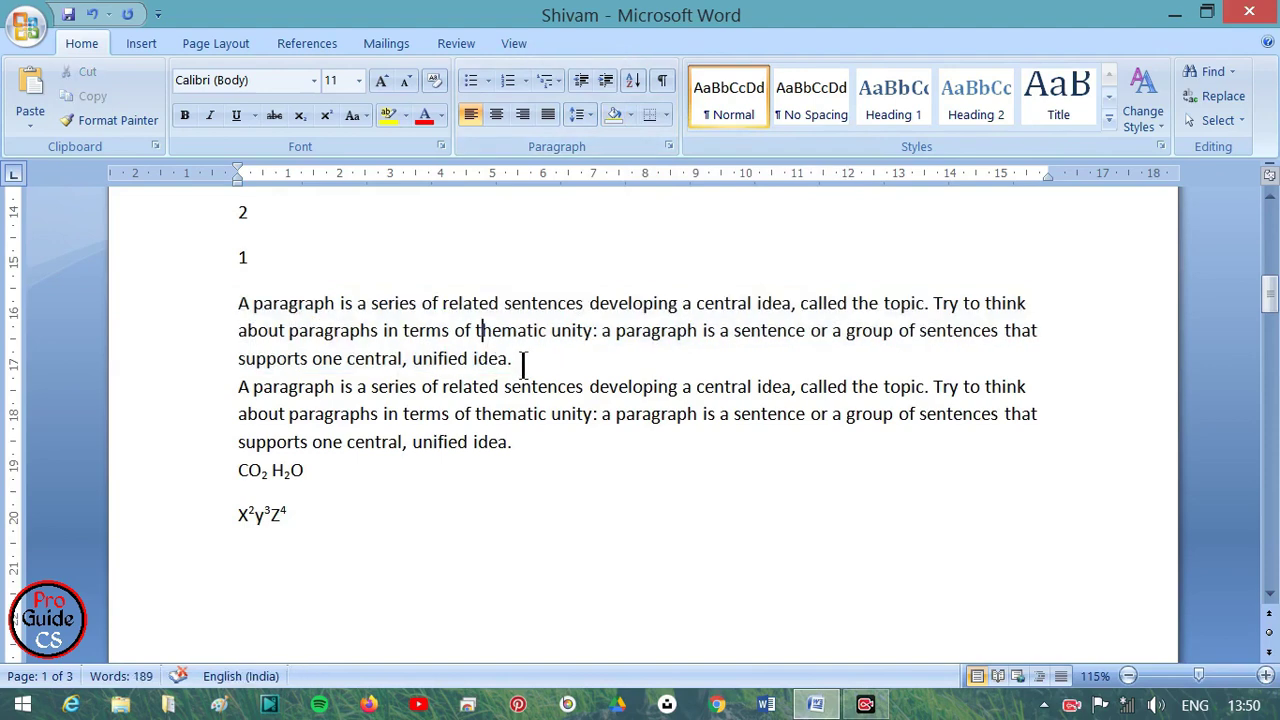
pyautogui.moveTo(522, 358); pyautogui.dragTo(300, 323)
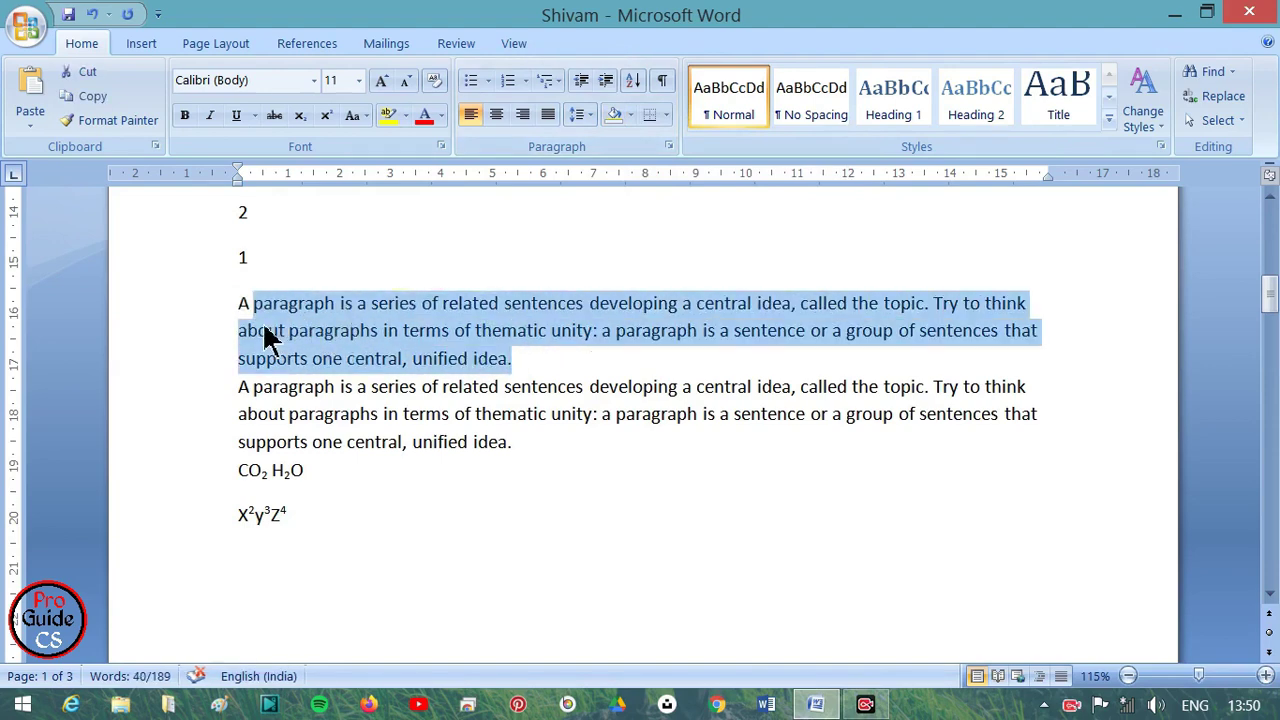
pyautogui.click(515, 360)
pyautogui.moveTo(515, 360); pyautogui.dragTo(238, 303)
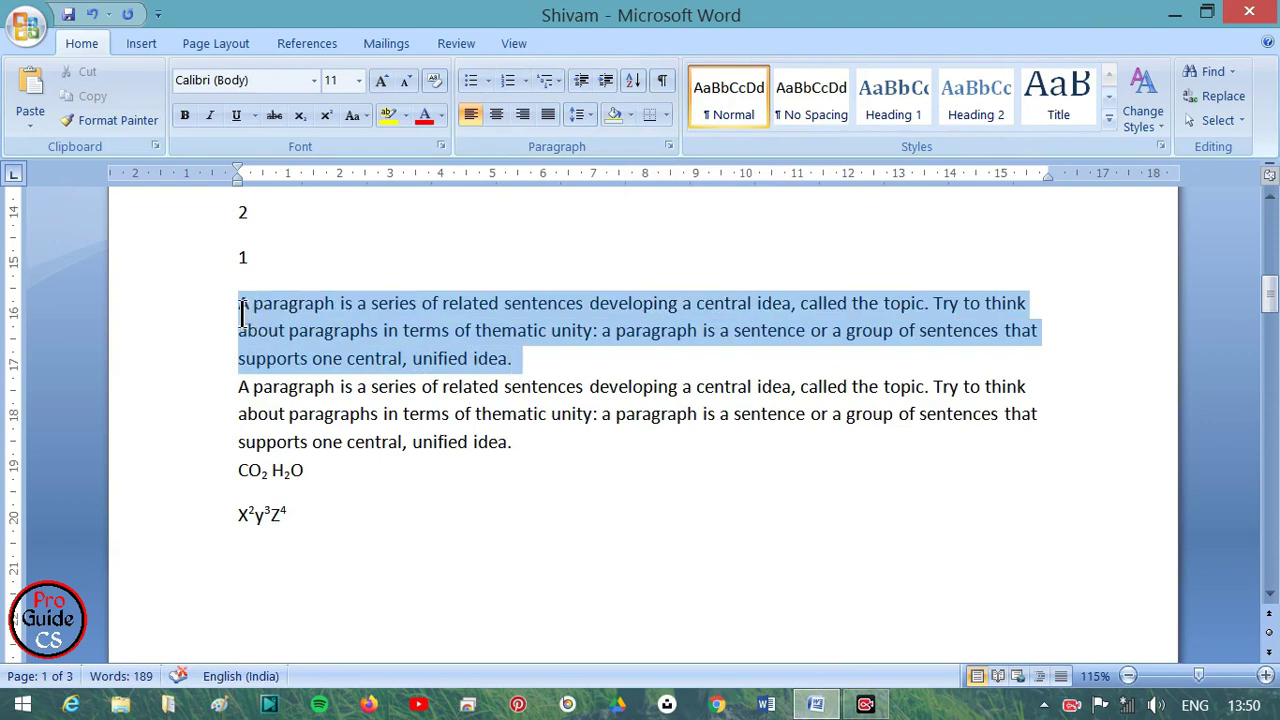
pyautogui.click(630, 116)
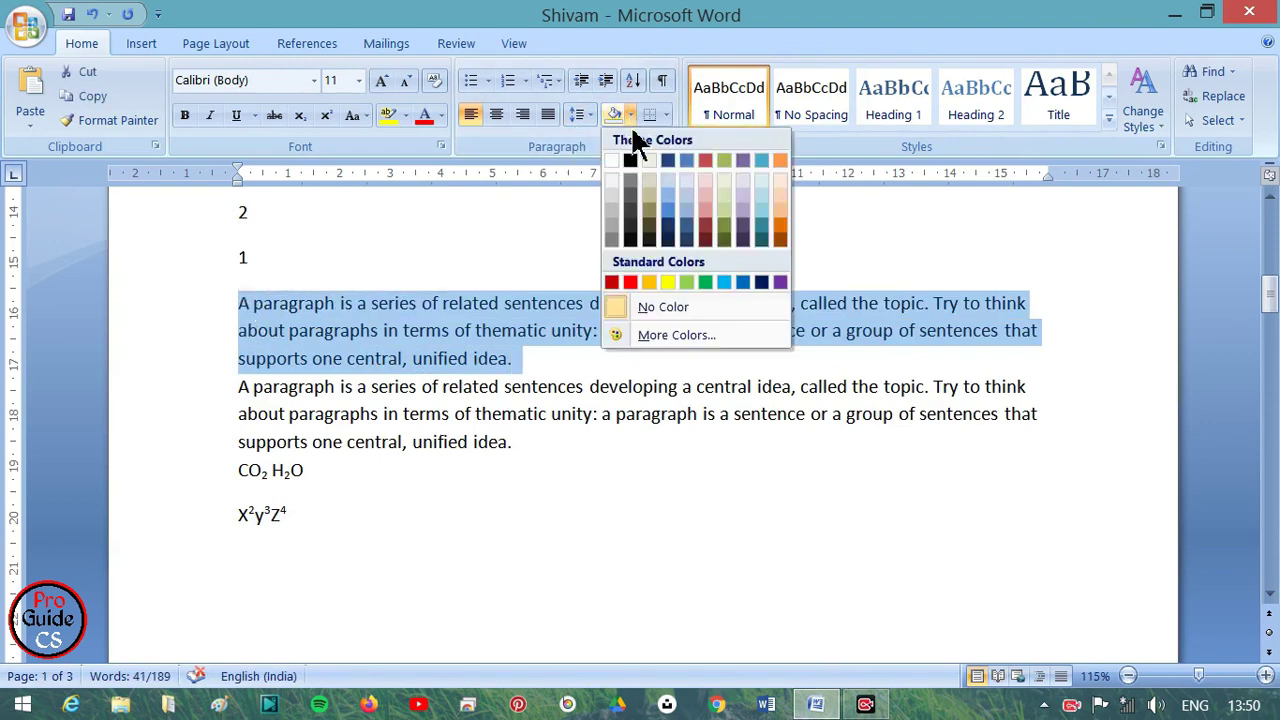
pyautogui.click(669, 282)
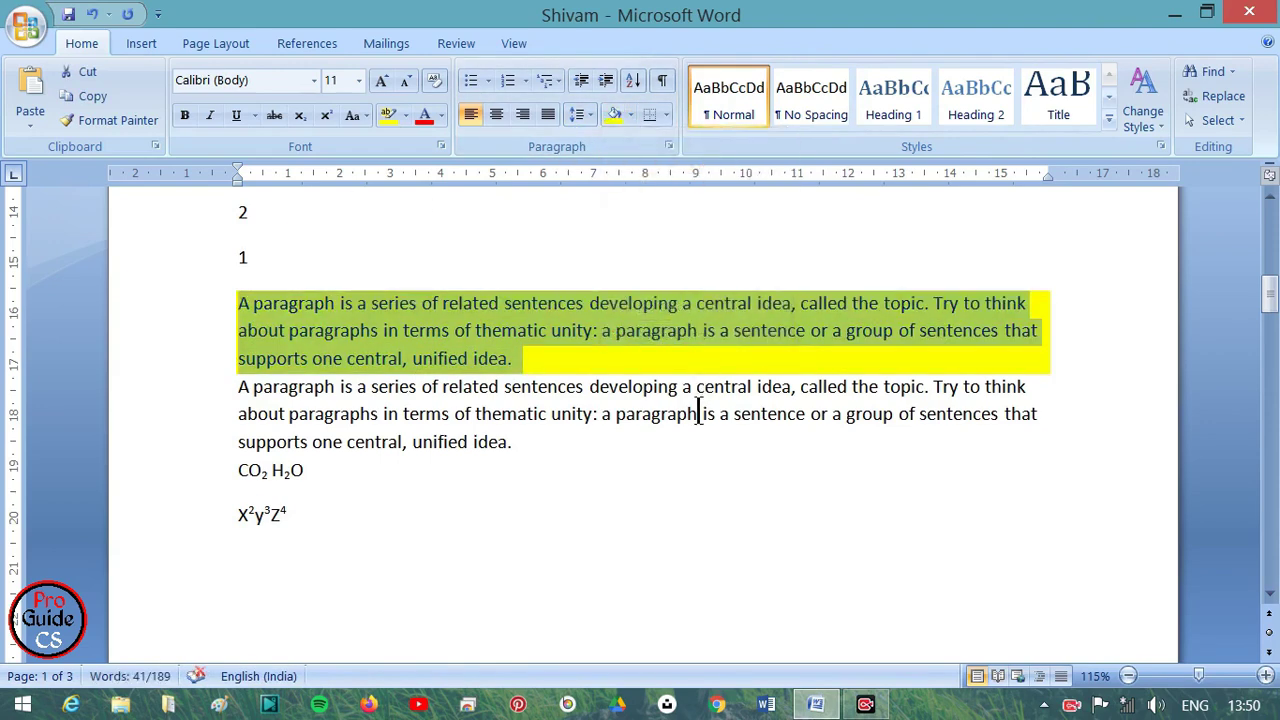
# Give the CO₂ H₂O line light-blue shading
pyautogui.scroll(2, 698, 408)
pyautogui.scroll(-2, 698, 408)
pyautogui.moveTo(376, 473); pyautogui.dragTo(243, 478)
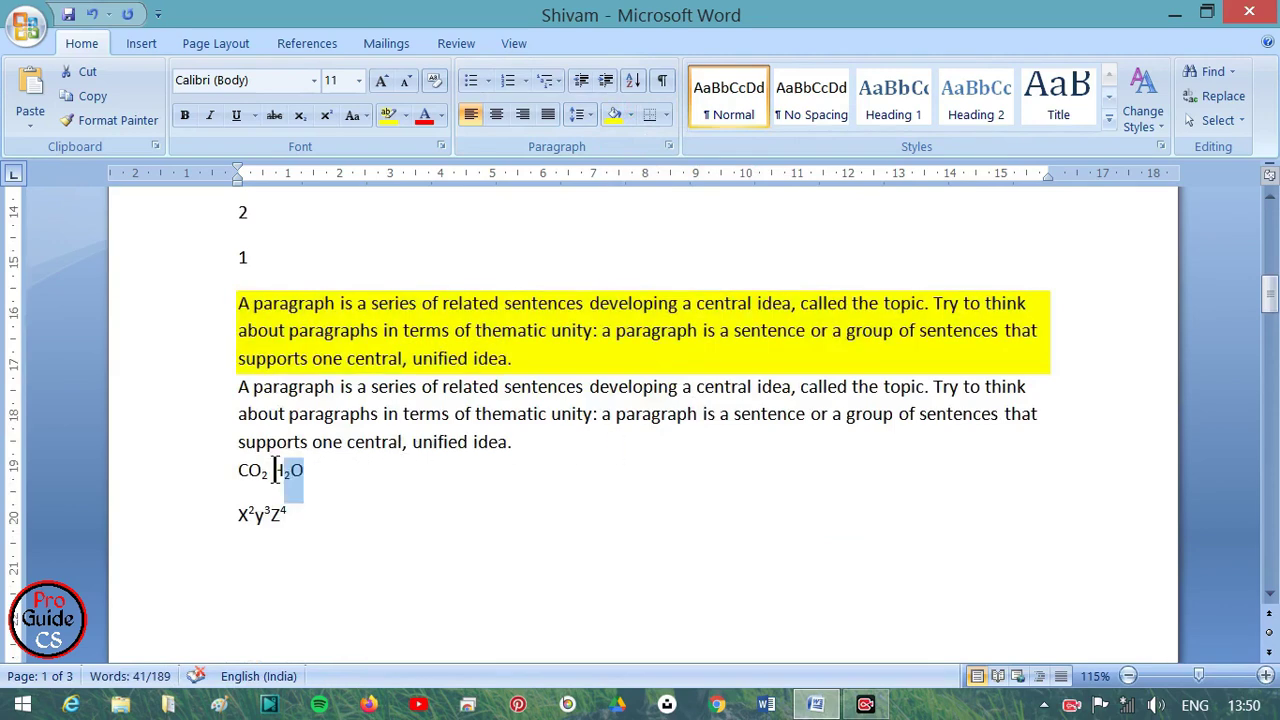
pyautogui.click(630, 115)
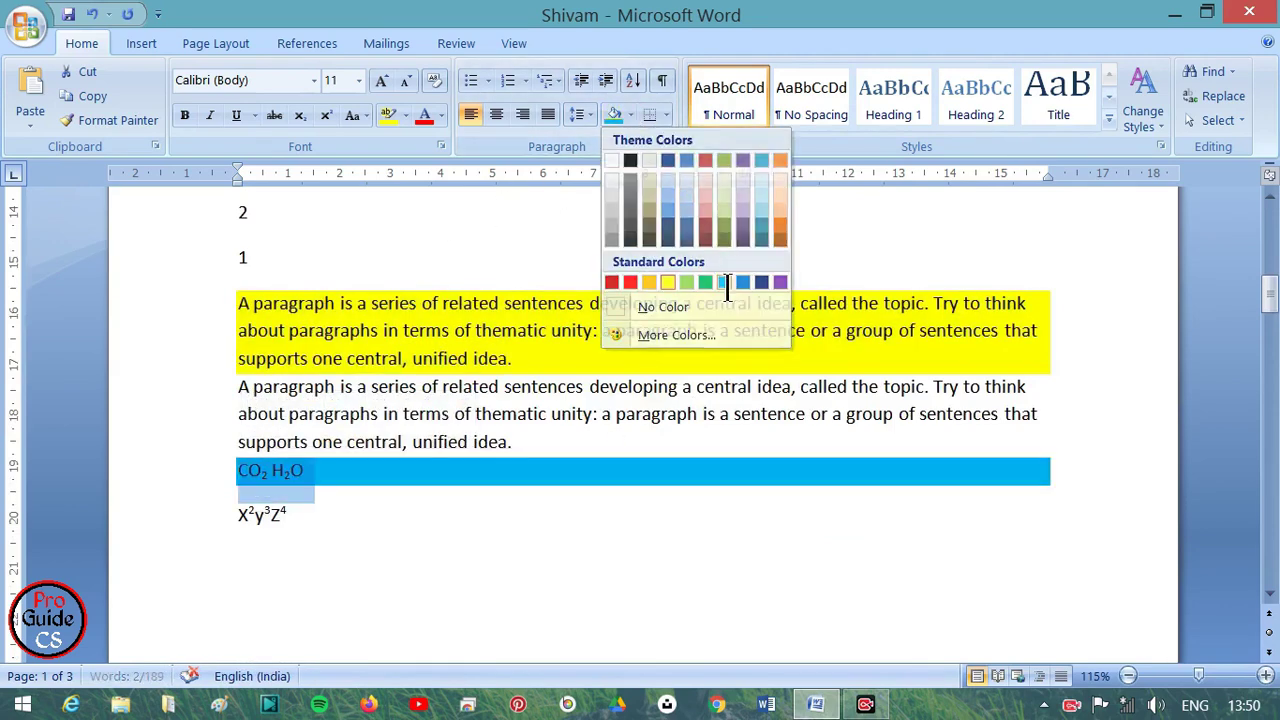
pyautogui.click(724, 282)
pyautogui.click(310, 482)
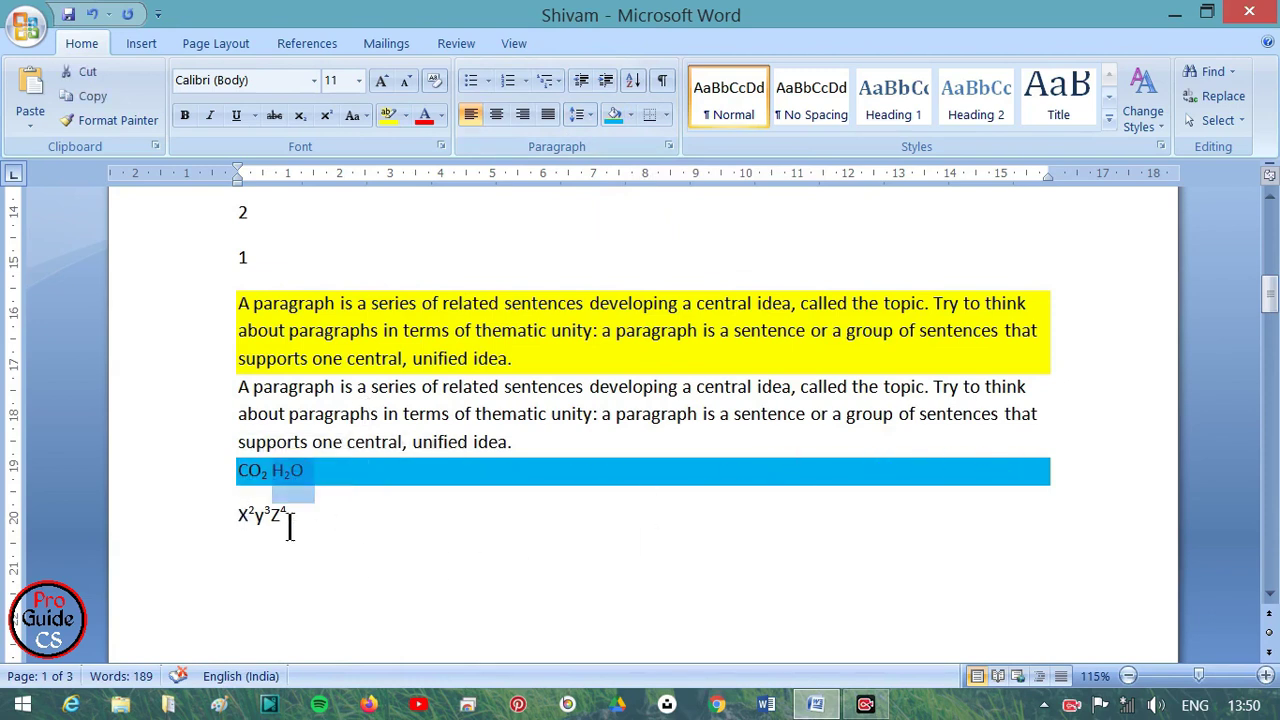
# Highlight the X²y³Z⁴ line and the word 'unified' in yellow
pyautogui.moveTo(299, 515); pyautogui.dragTo(240, 520)
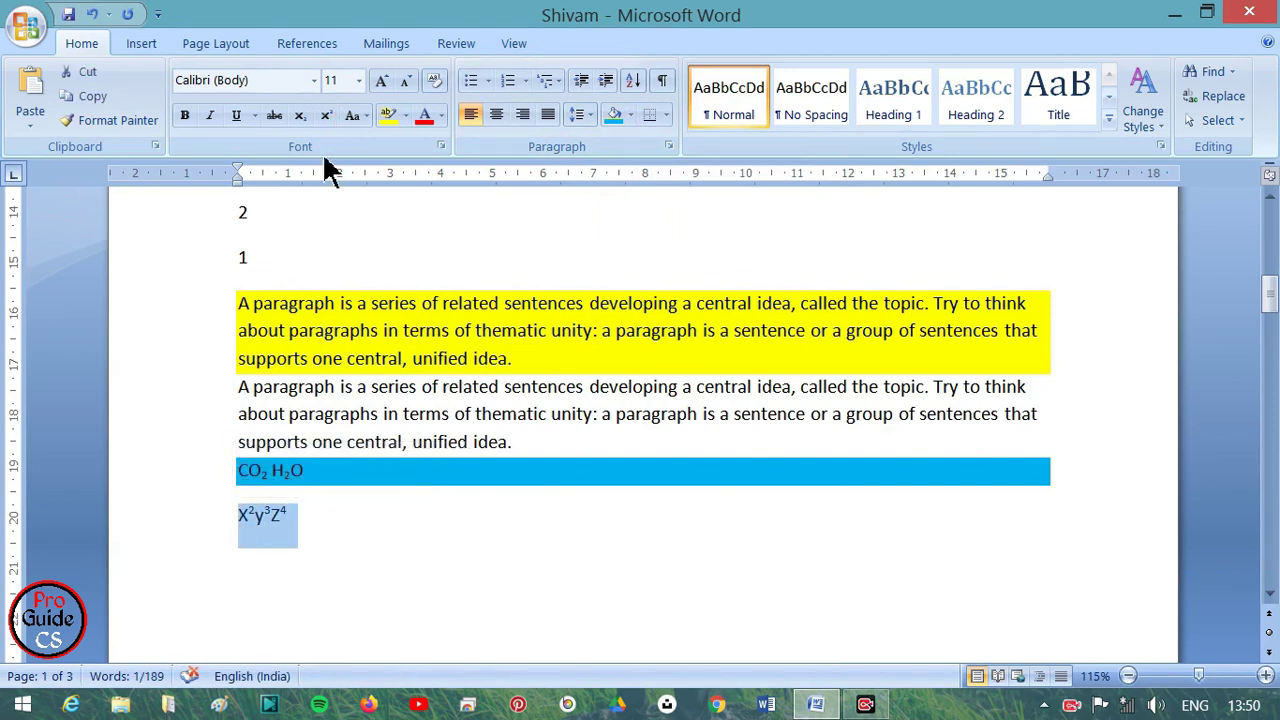
pyautogui.click(385, 118)
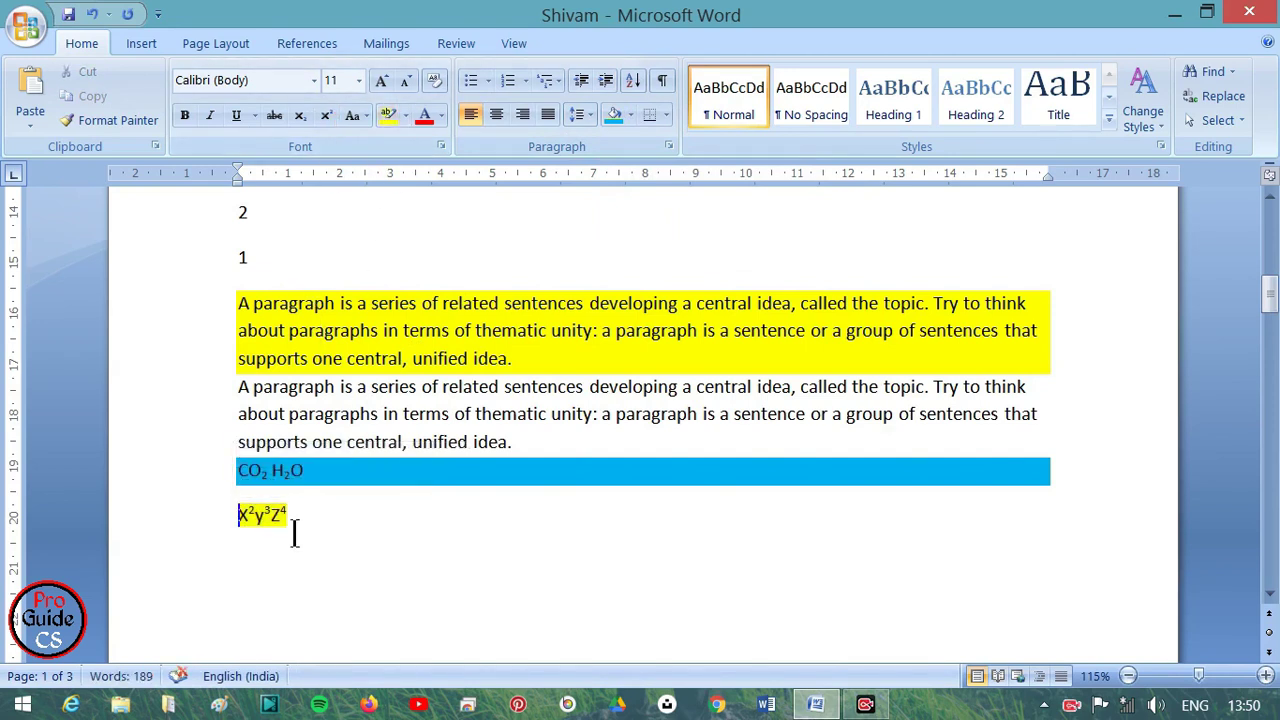
pyautogui.moveTo(459, 442); pyautogui.dragTo(426, 446)
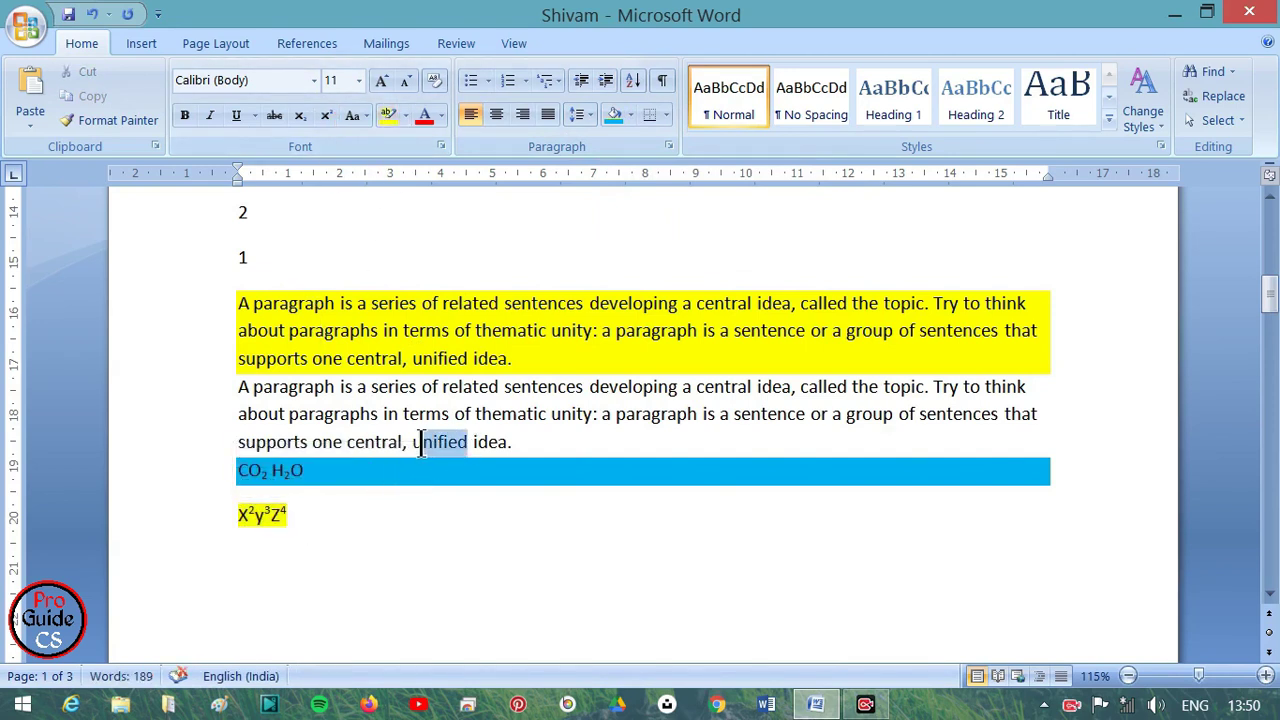
pyautogui.click(387, 118)
# Shade the whole second 'A paragraph' passage blue
pyautogui.moveTo(584, 388); pyautogui.dragTo(504, 389)
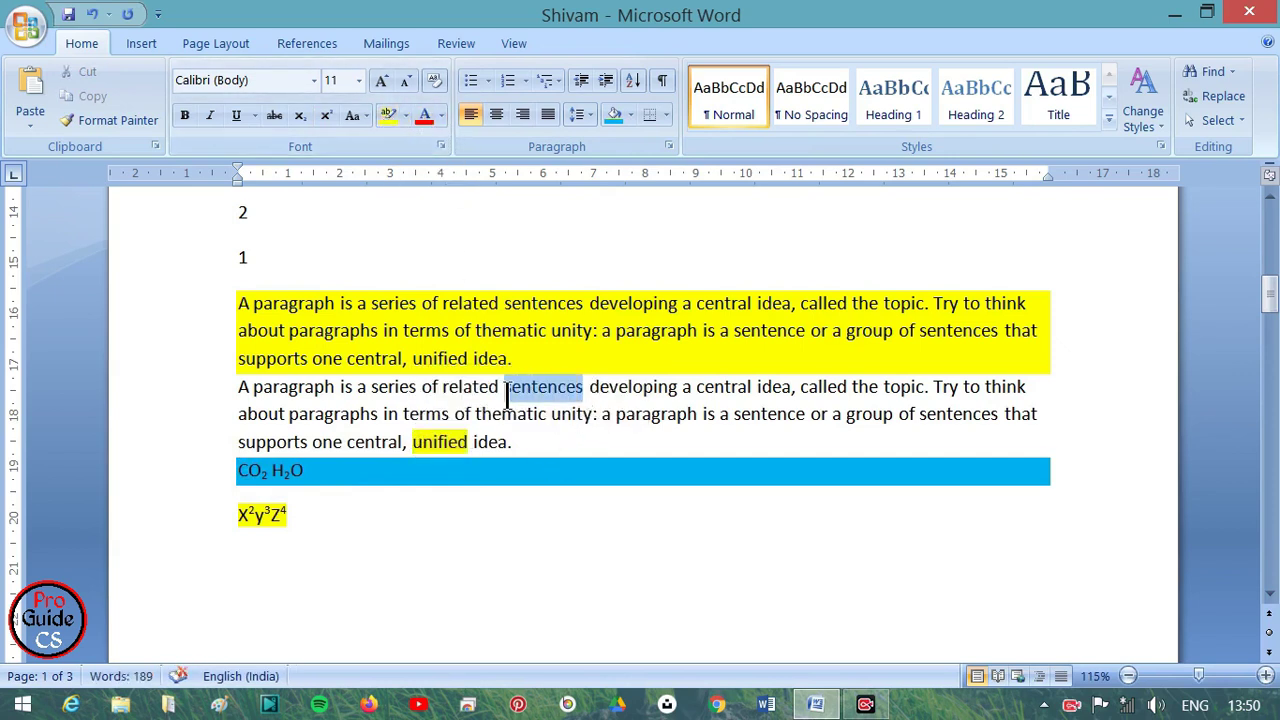
pyautogui.click(615, 115)
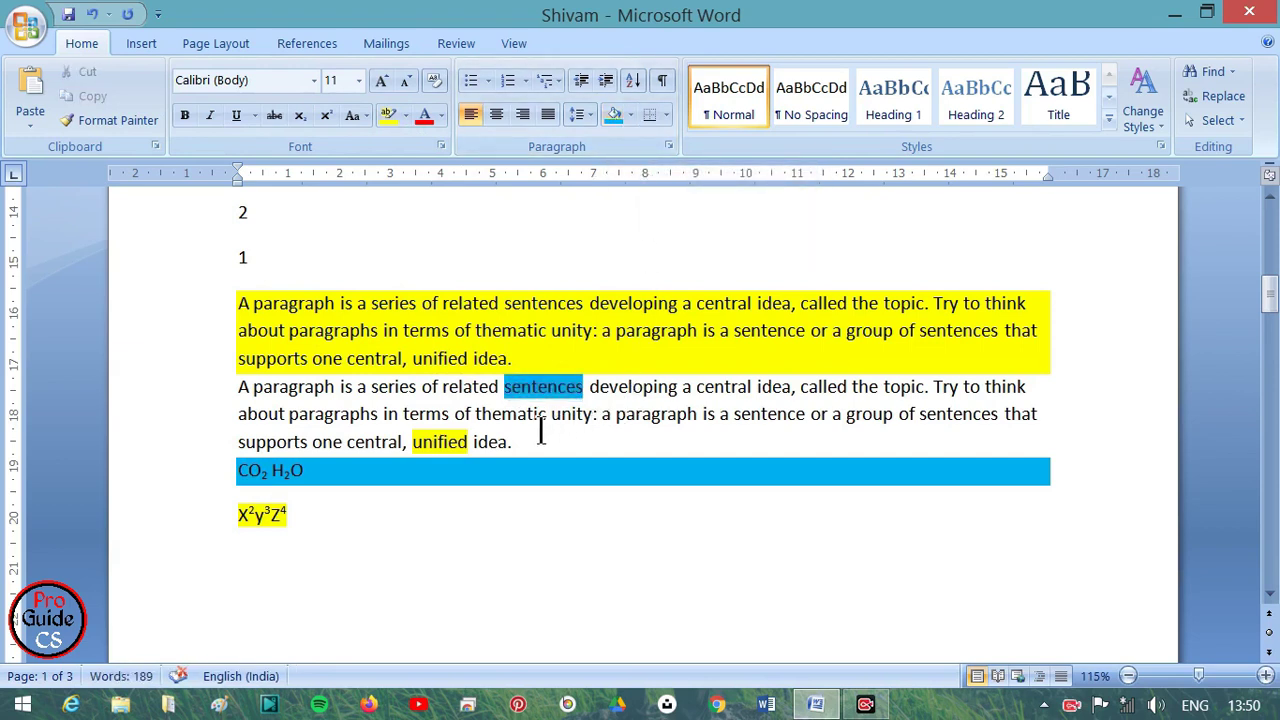
pyautogui.moveTo(512, 442); pyautogui.dragTo(279, 400)
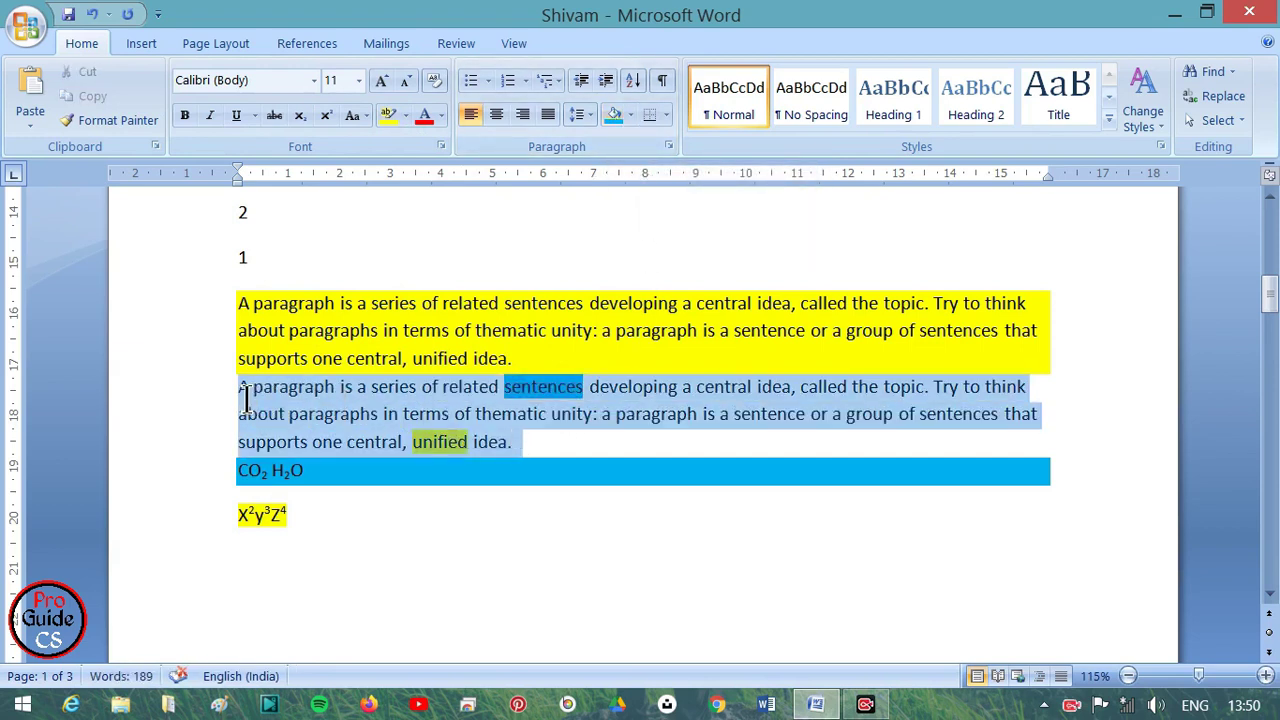
pyautogui.click(615, 115)
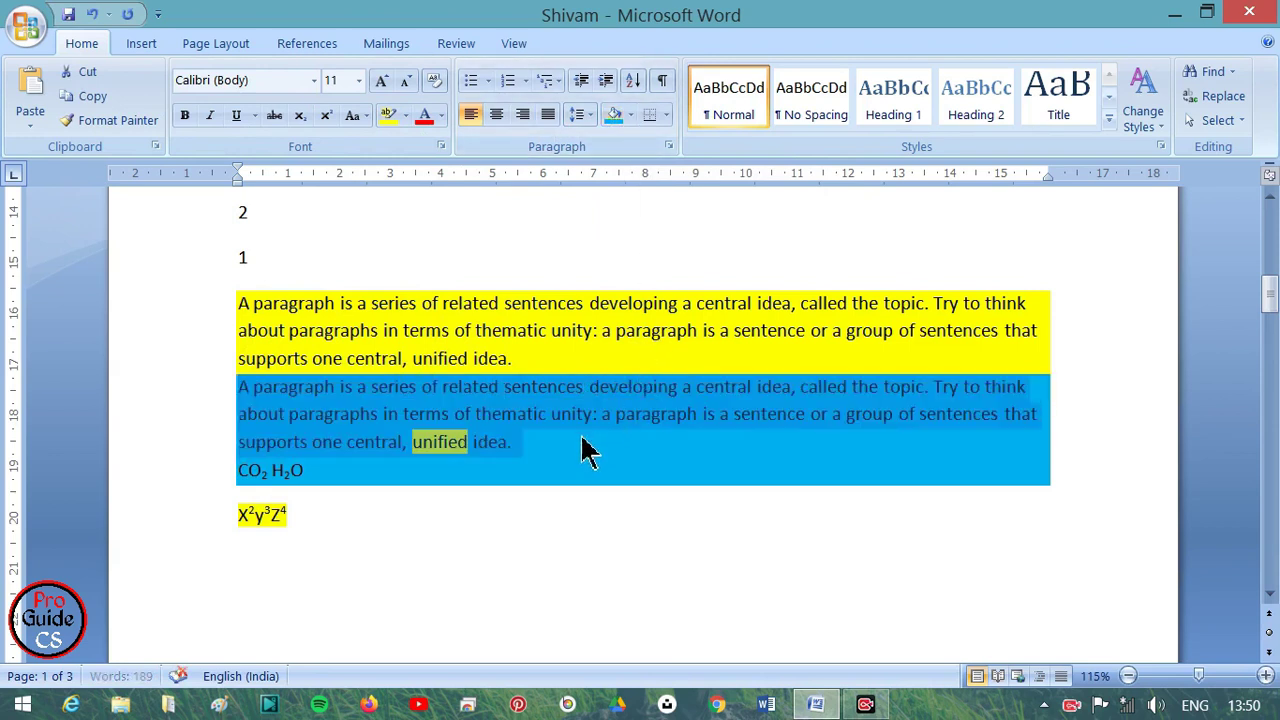
# Shade the X²y³Z⁴ line blue, then undo the accidental deletion and the shading
pyautogui.click(300, 527)
pyautogui.click(217, 517)
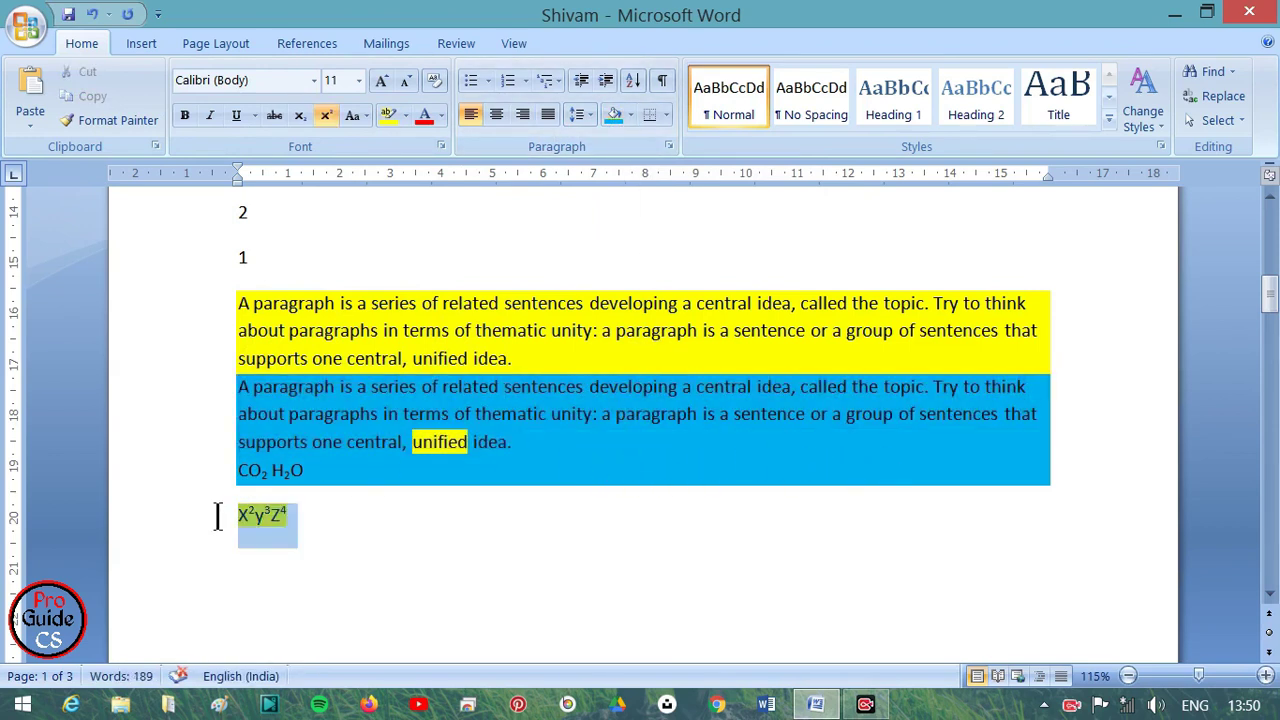
pyautogui.click(606, 118)
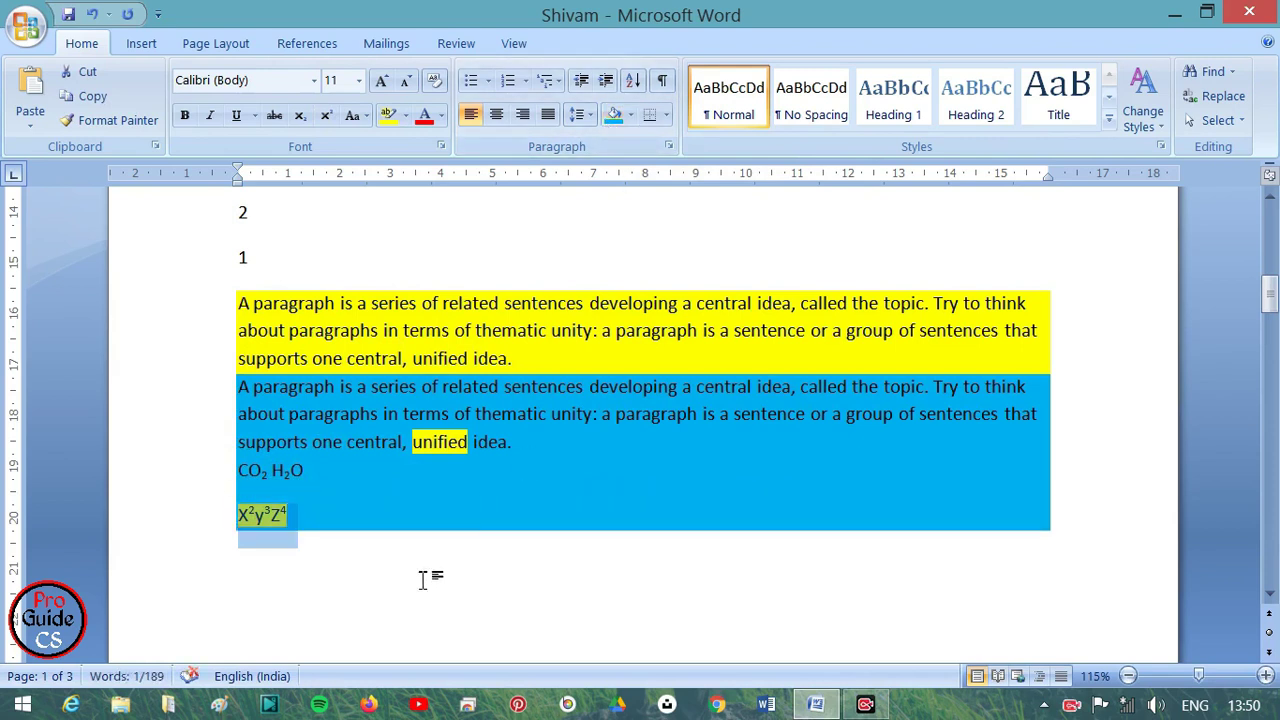
pyautogui.press('Delete')
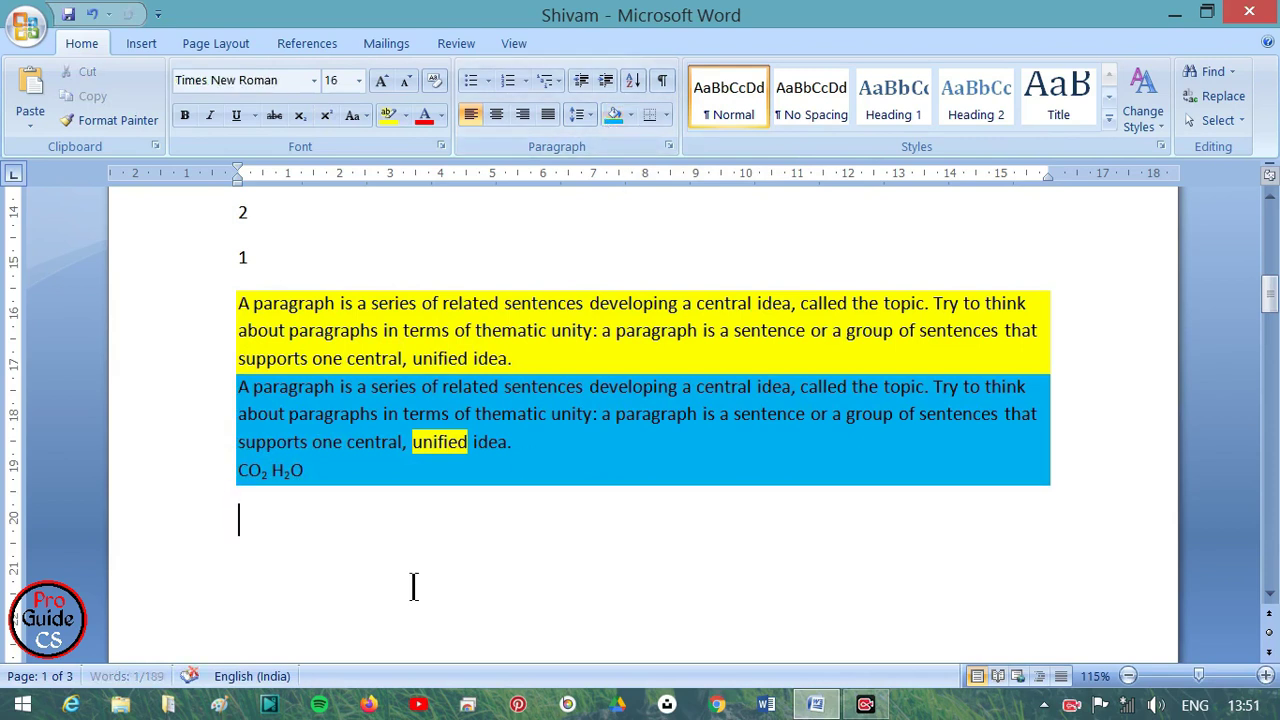
pyautogui.hotkey('ctrl', 'z')
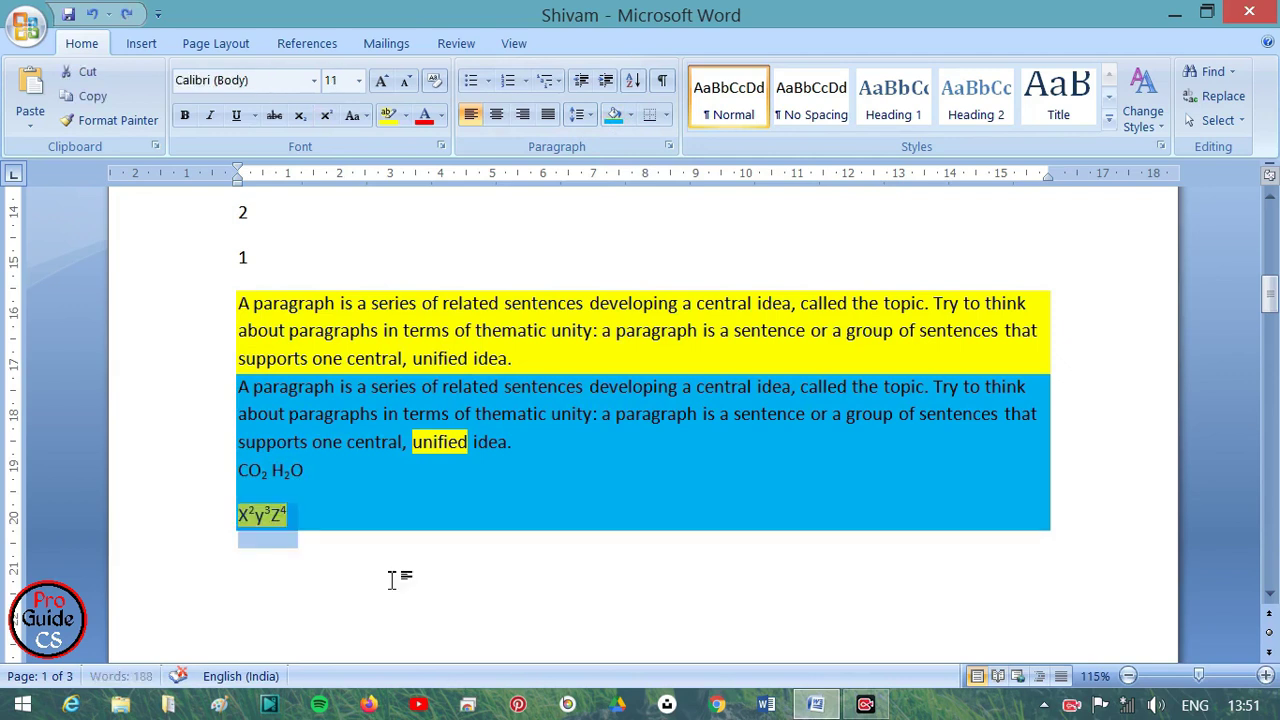
pyautogui.hotkey('ctrl', 'z')
# Remove the X²y³Z⁴ highlight and give that line yellow shading instead
pyautogui.click(390, 116)
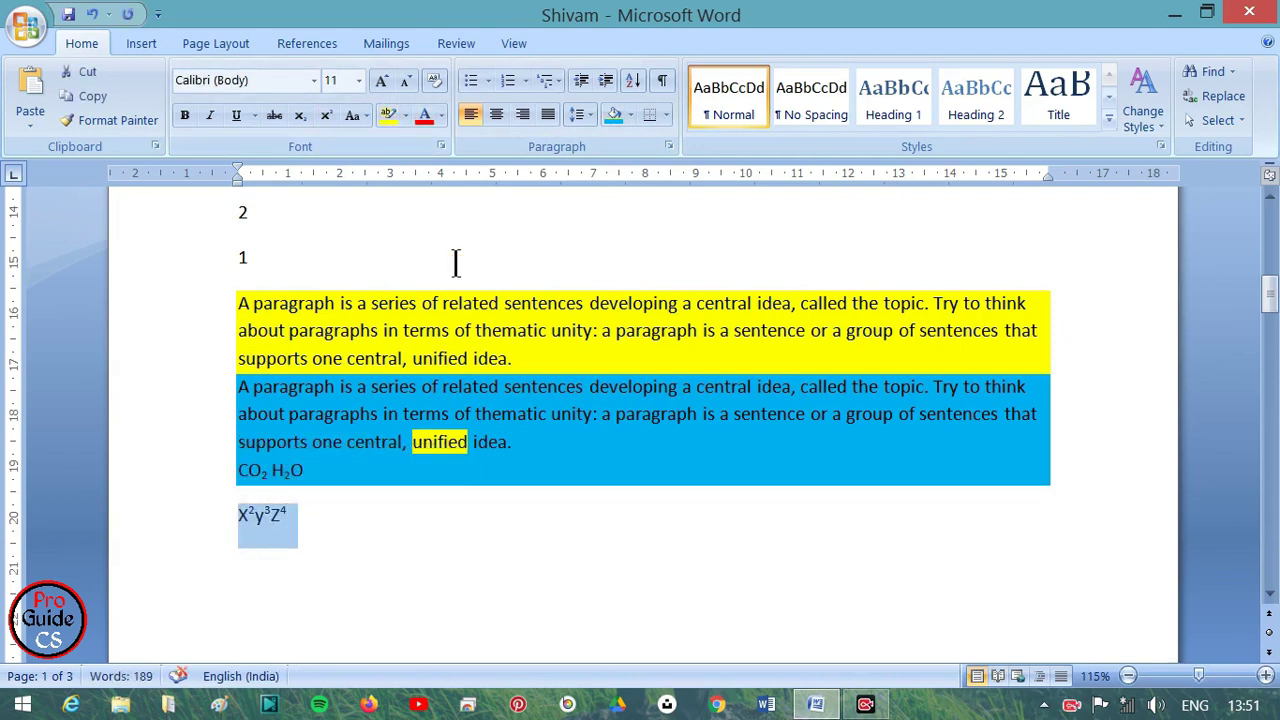
pyautogui.click(405, 116)
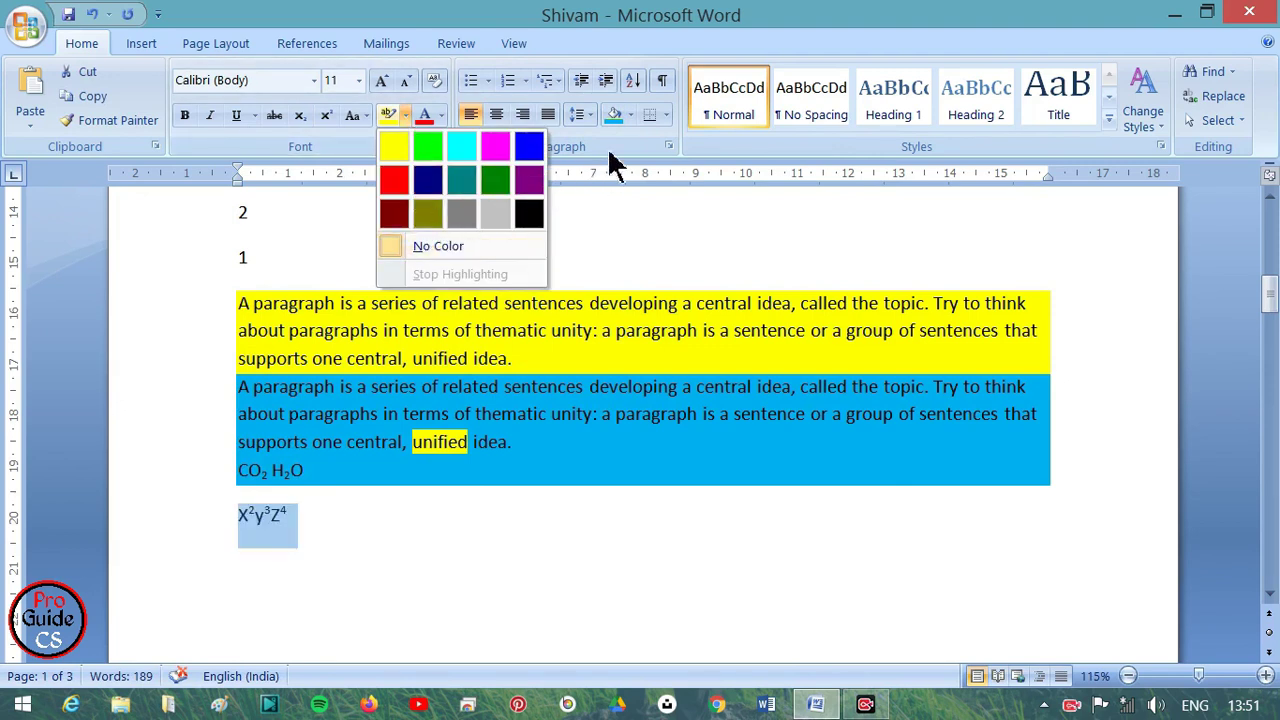
pyautogui.click(629, 116)
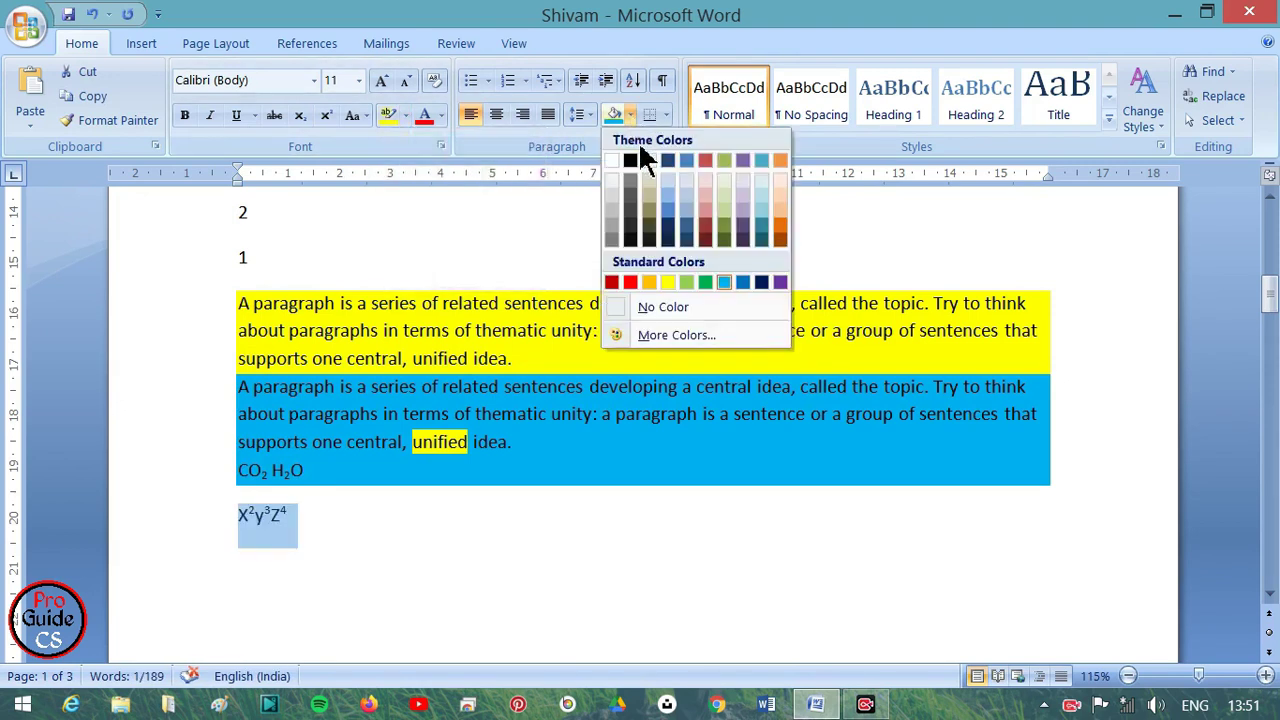
pyautogui.click(665, 283)
pyautogui.click(660, 600)
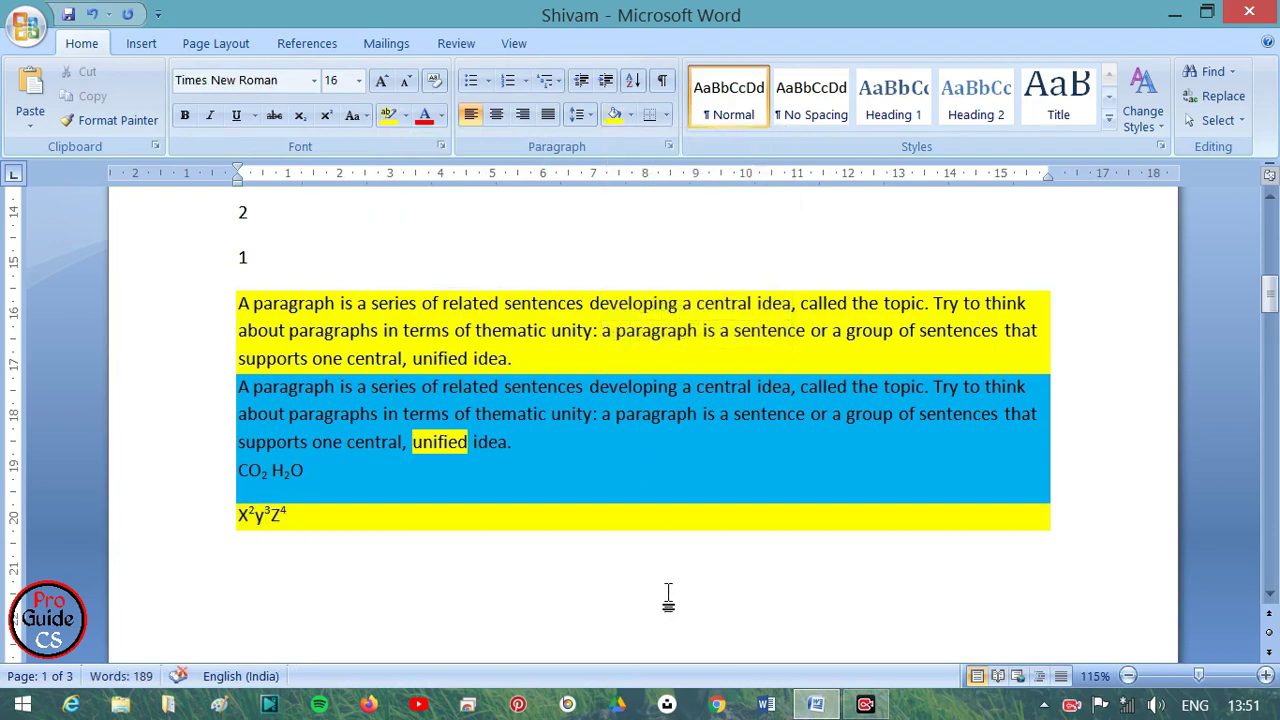
pyautogui.scroll(3, 664, 560)
pyautogui.scroll(-7, 660, 534)
pyautogui.scroll(7, 660, 534)
# Centre the name Shivam with Ctrl+E
pyautogui.scroll(3, 652, 532)
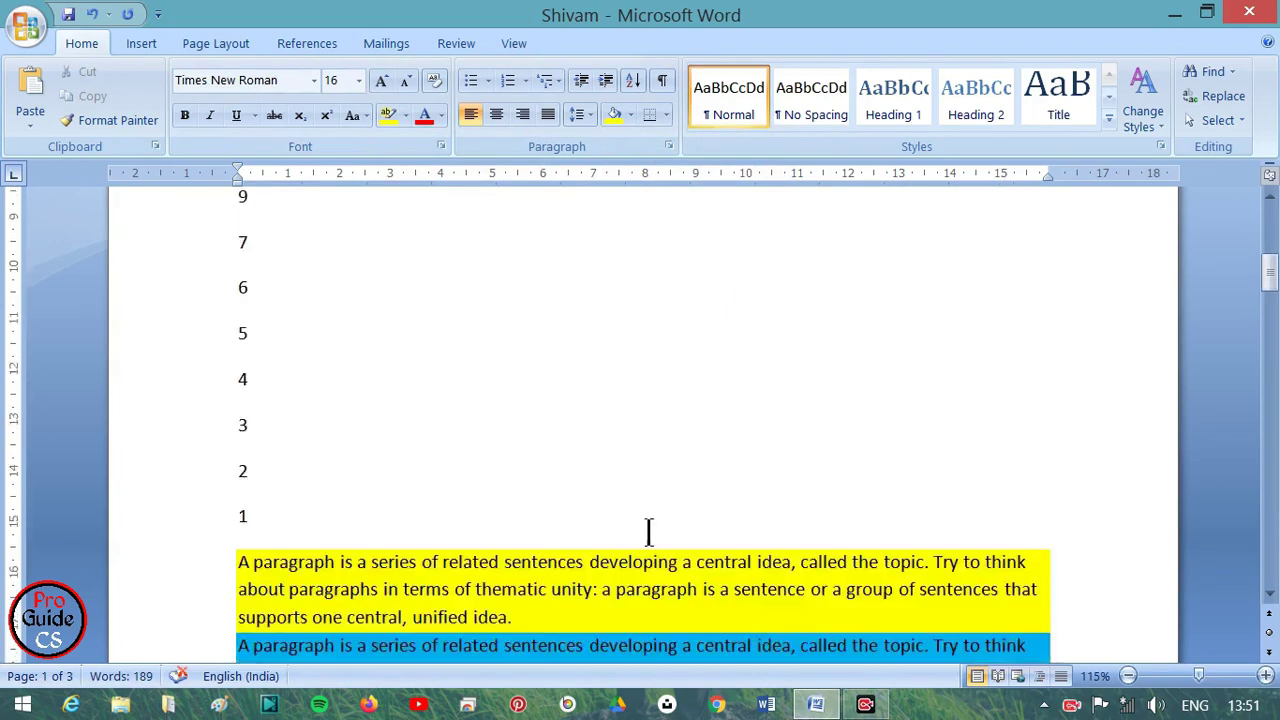
pyautogui.scroll(-3, 650, 532)
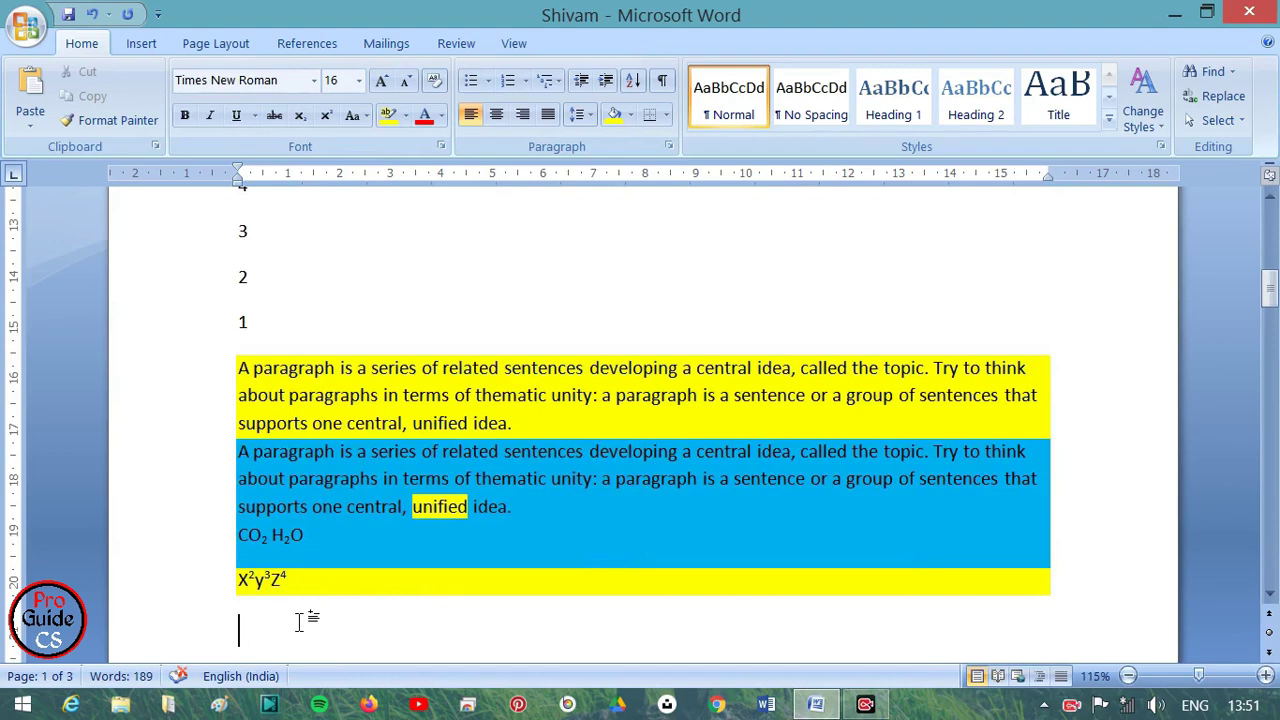
pyautogui.click(197, 594)
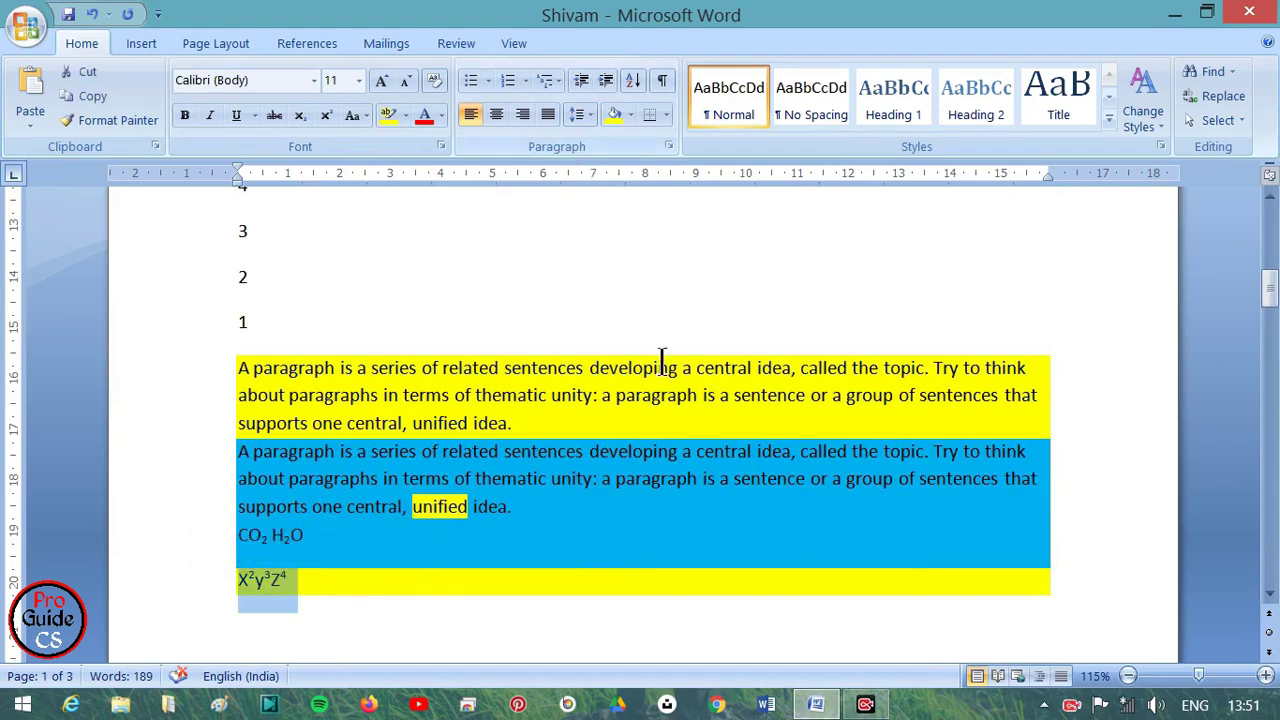
pyautogui.scroll(4, 660, 362)
pyautogui.scroll(5, 635, 390)
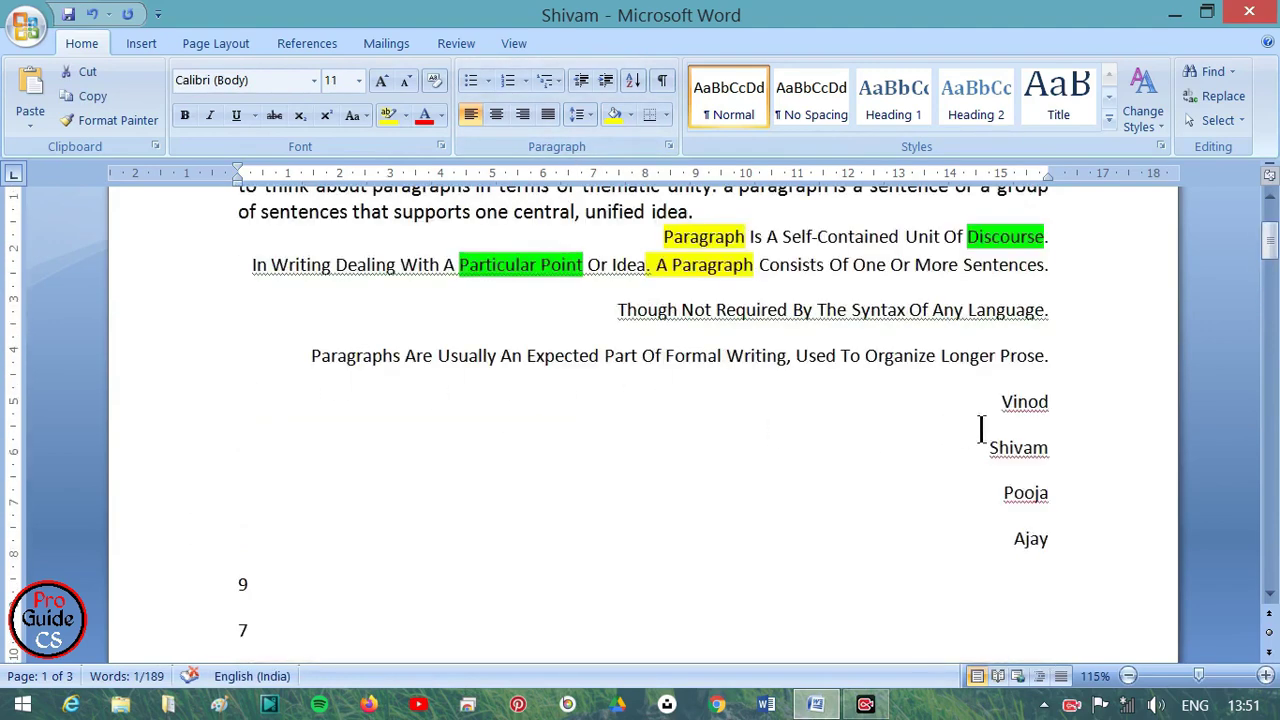
pyautogui.moveTo(1068, 468); pyautogui.dragTo(987, 458)
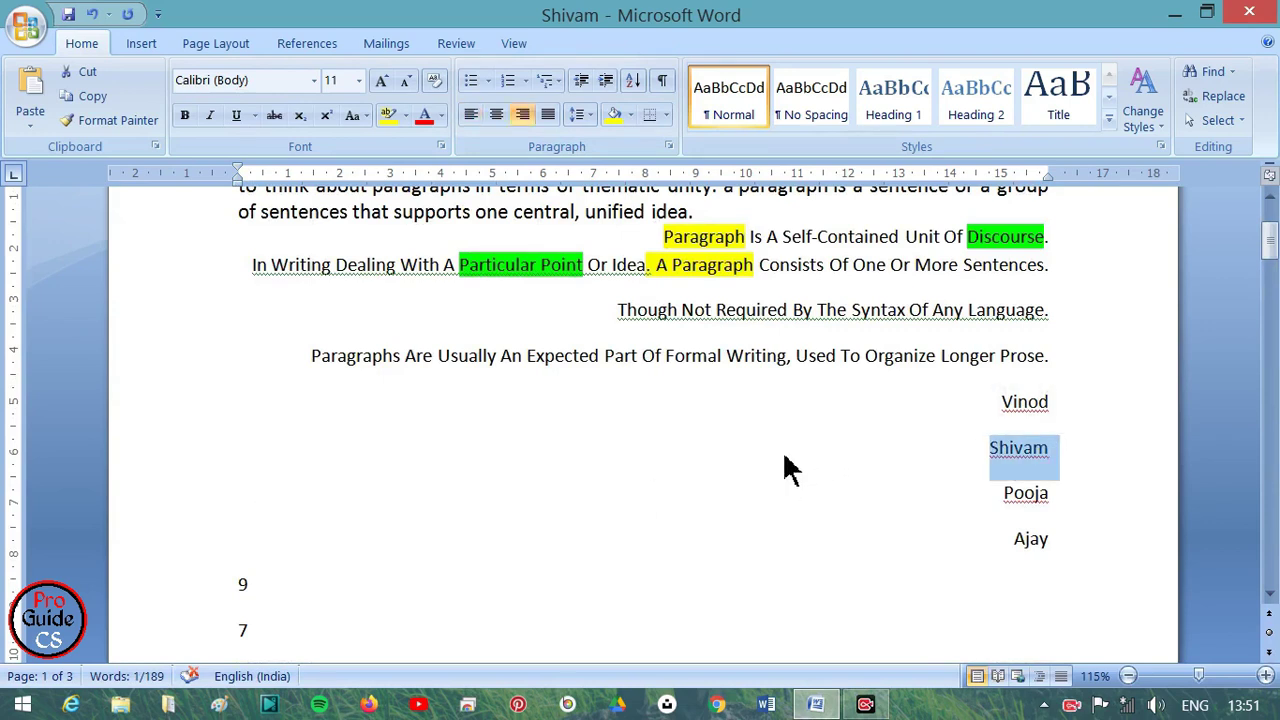
pyautogui.hotkey('ctrl', 'e')
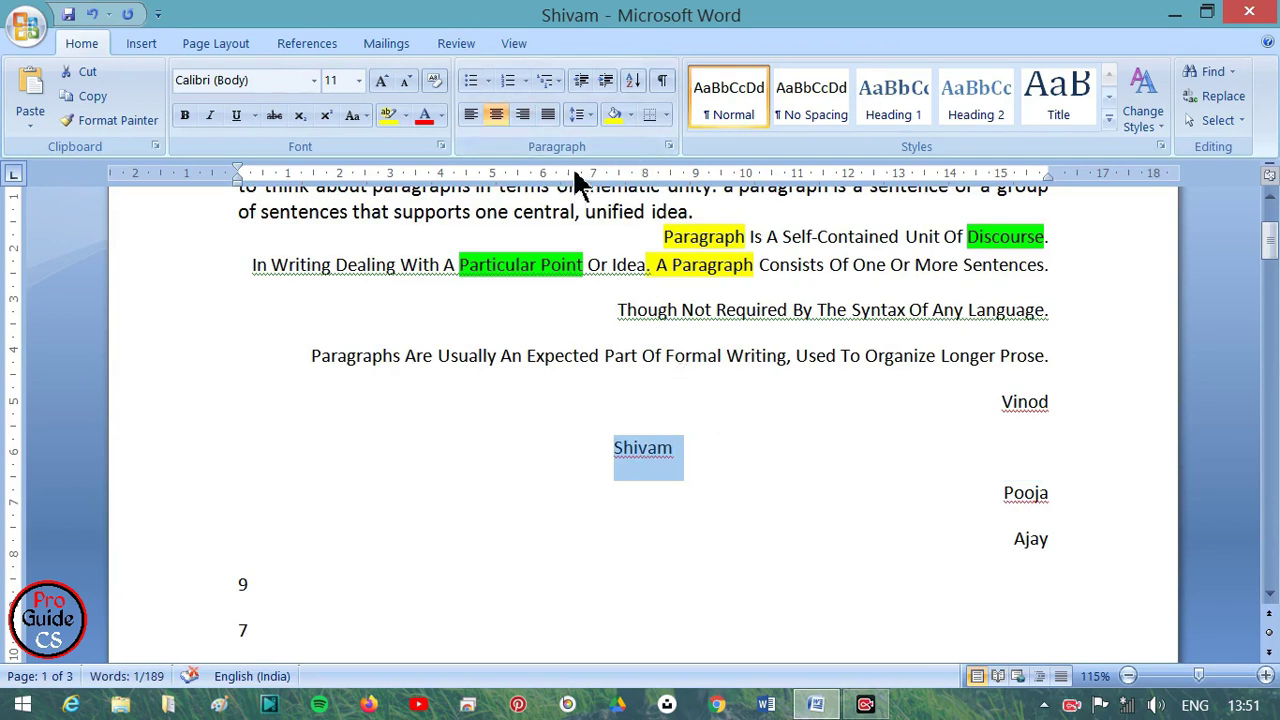
# Shade the Shivam line light blue and add a bottom border beneath it
pyautogui.click(630, 114)
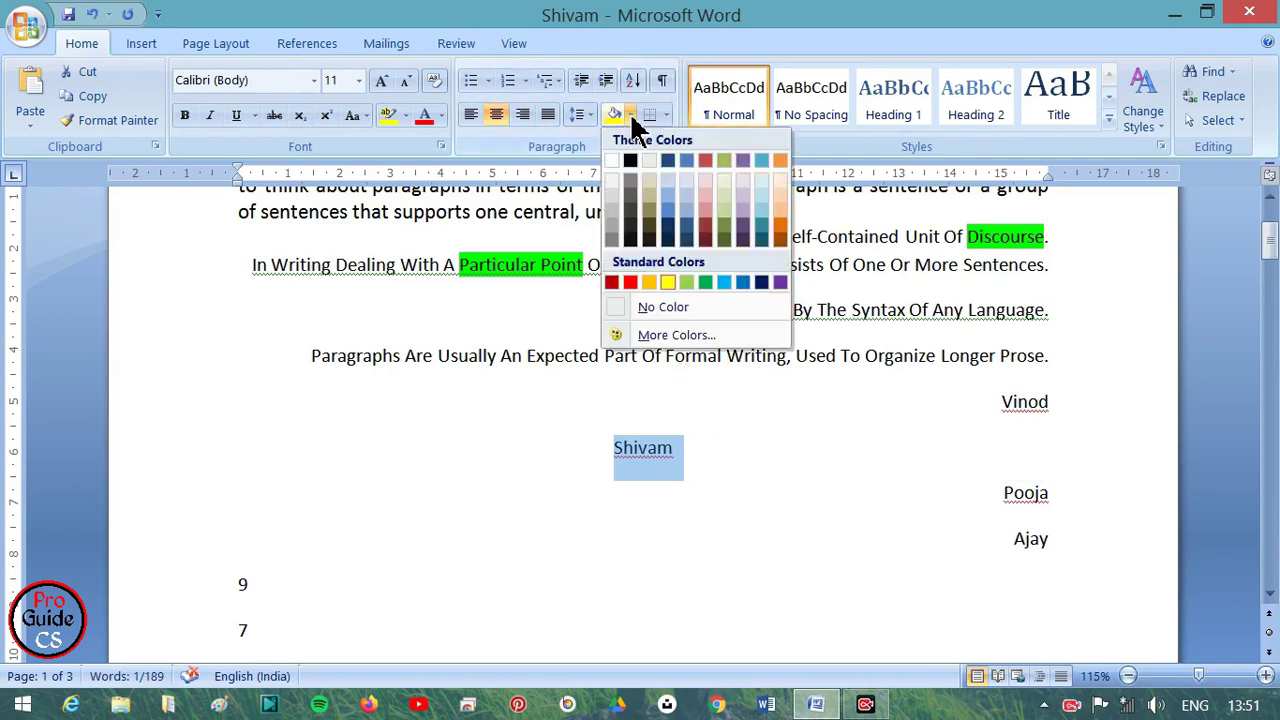
pyautogui.click(726, 283)
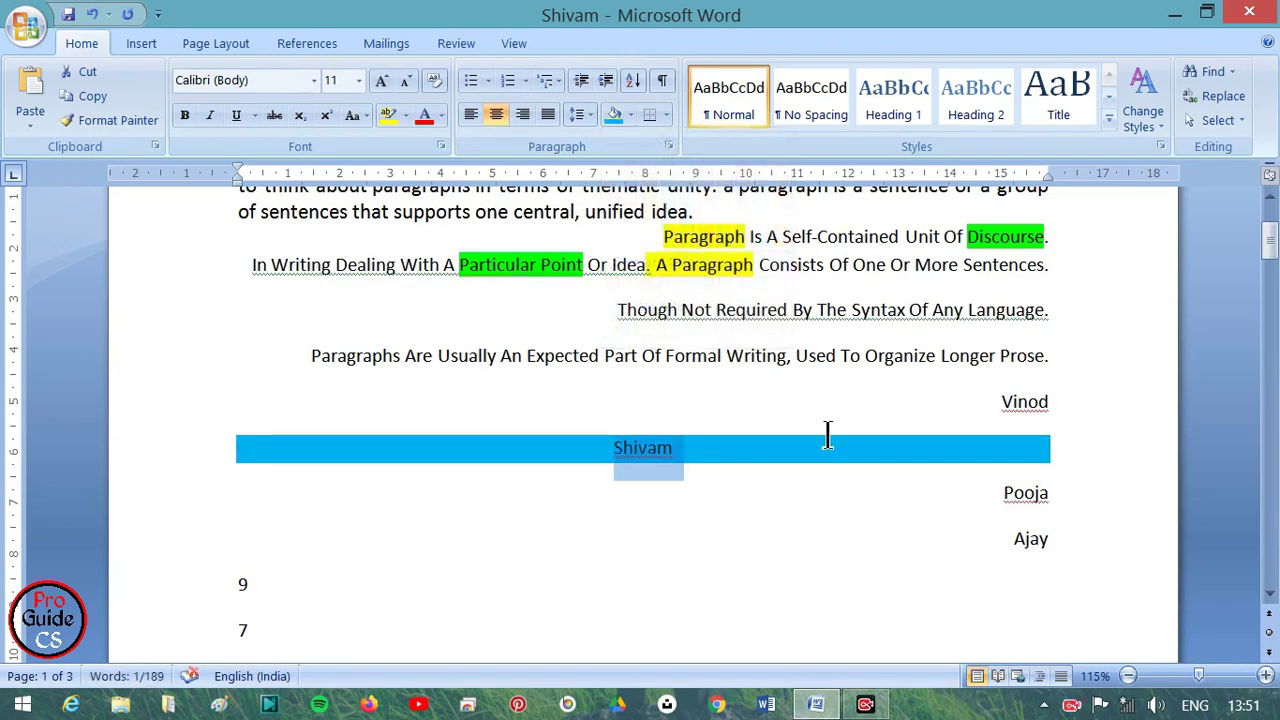
pyautogui.click(855, 487)
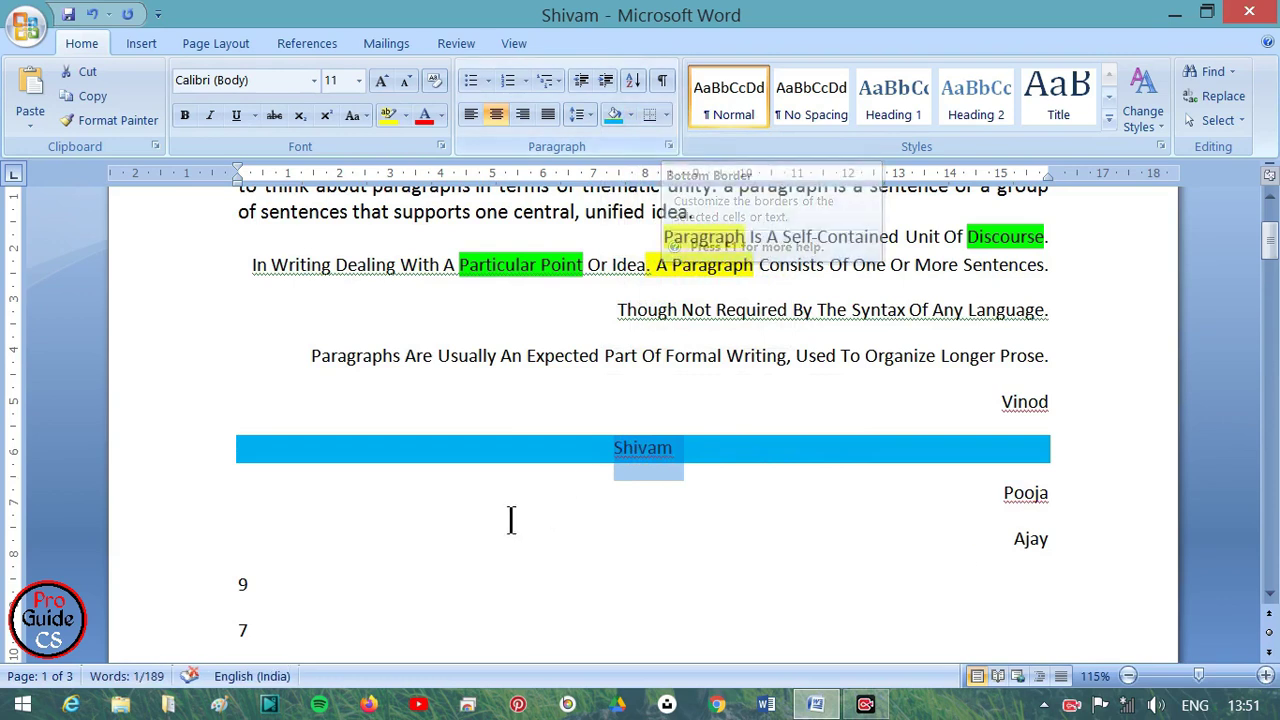
pyautogui.click(667, 116)
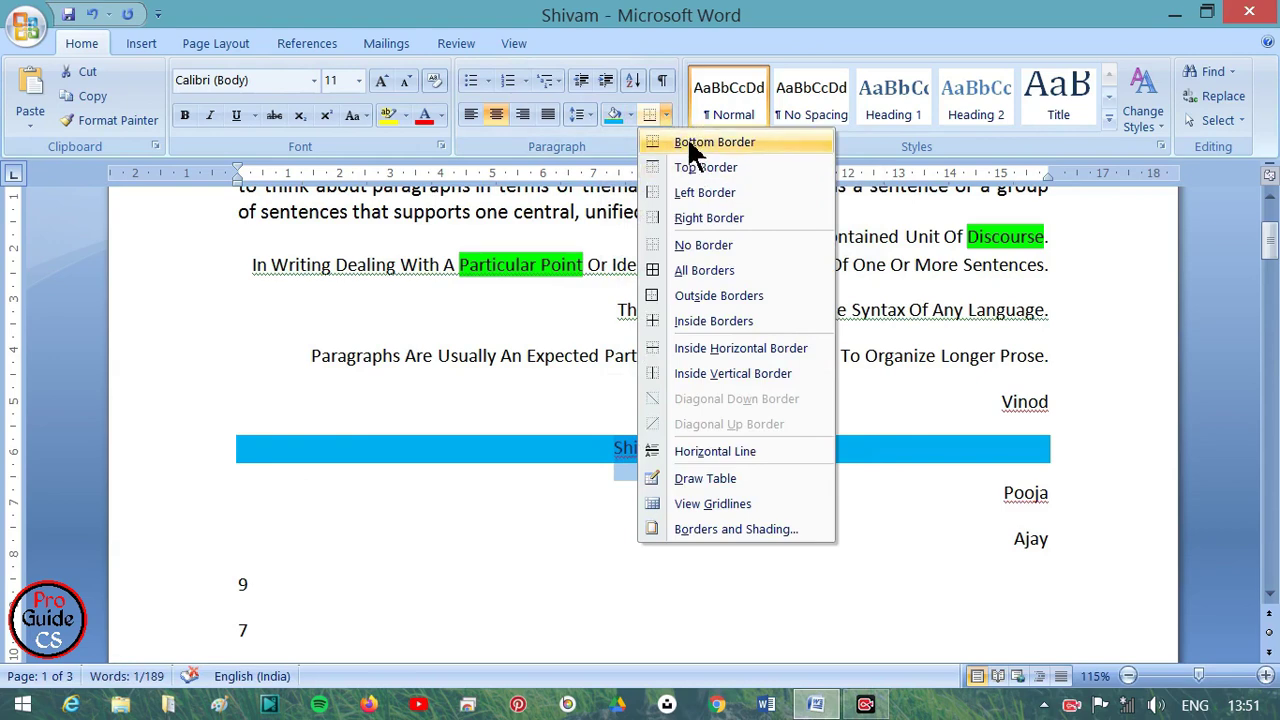
pyautogui.click(695, 143)
pyautogui.press('Left')
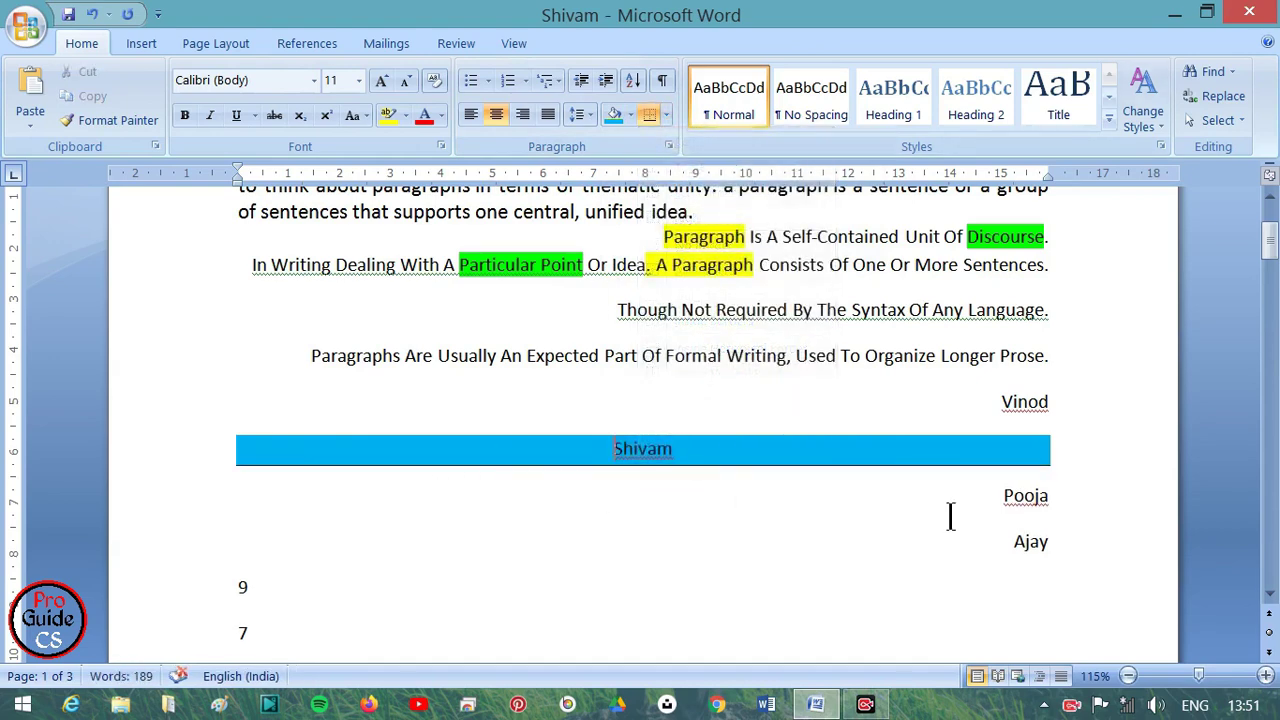
pyautogui.moveTo(1051, 502); pyautogui.dragTo(1000, 500)
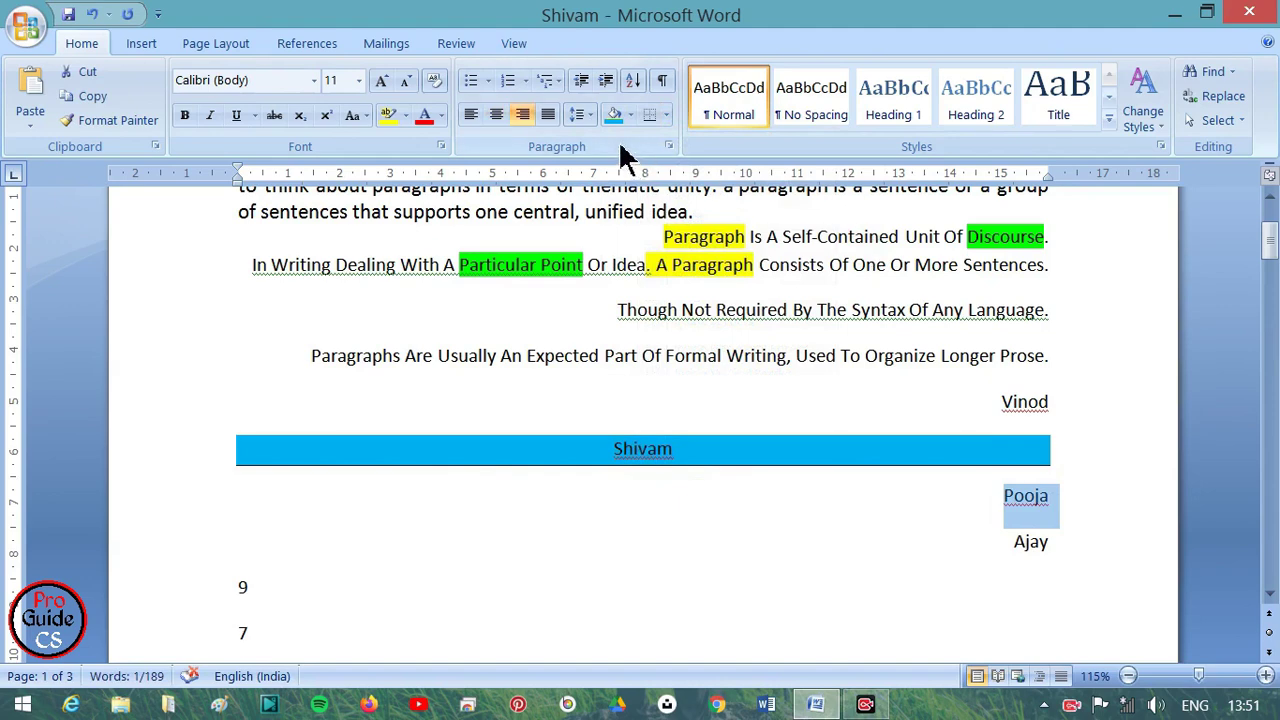
# Add bottom and top borders to the Pooja line and centre it
pyautogui.click(665, 117)
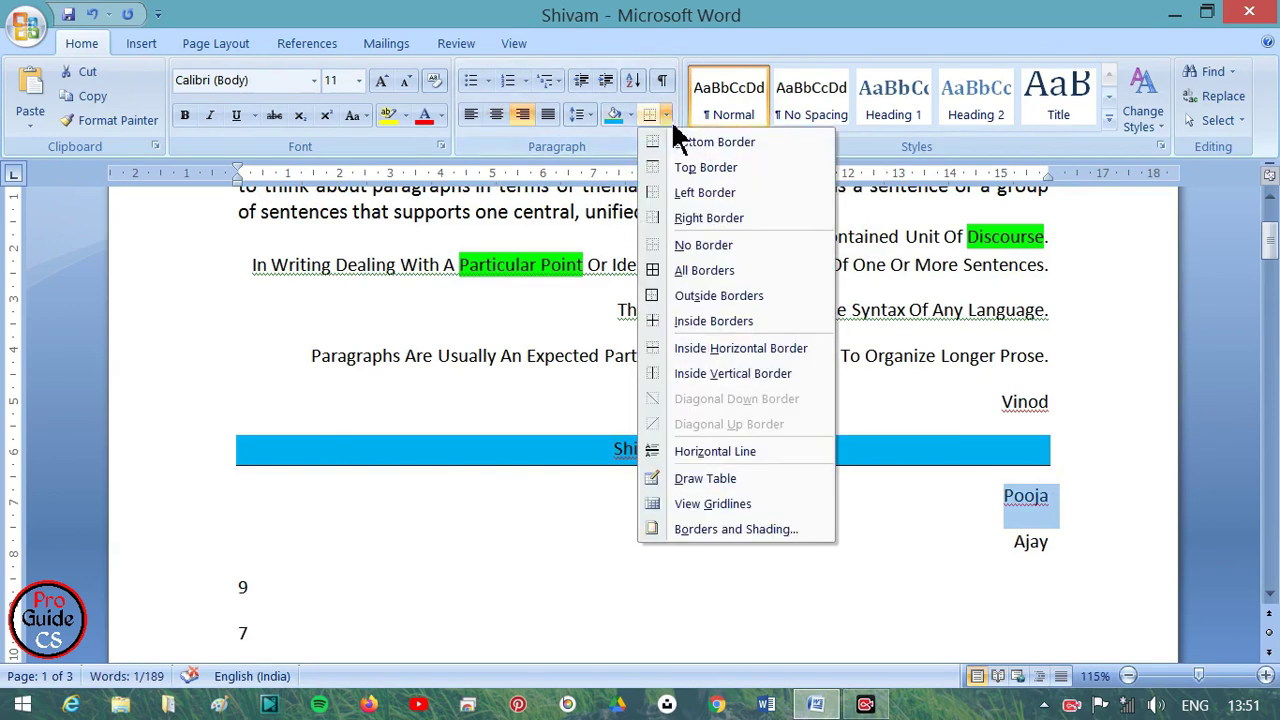
pyautogui.click(703, 150)
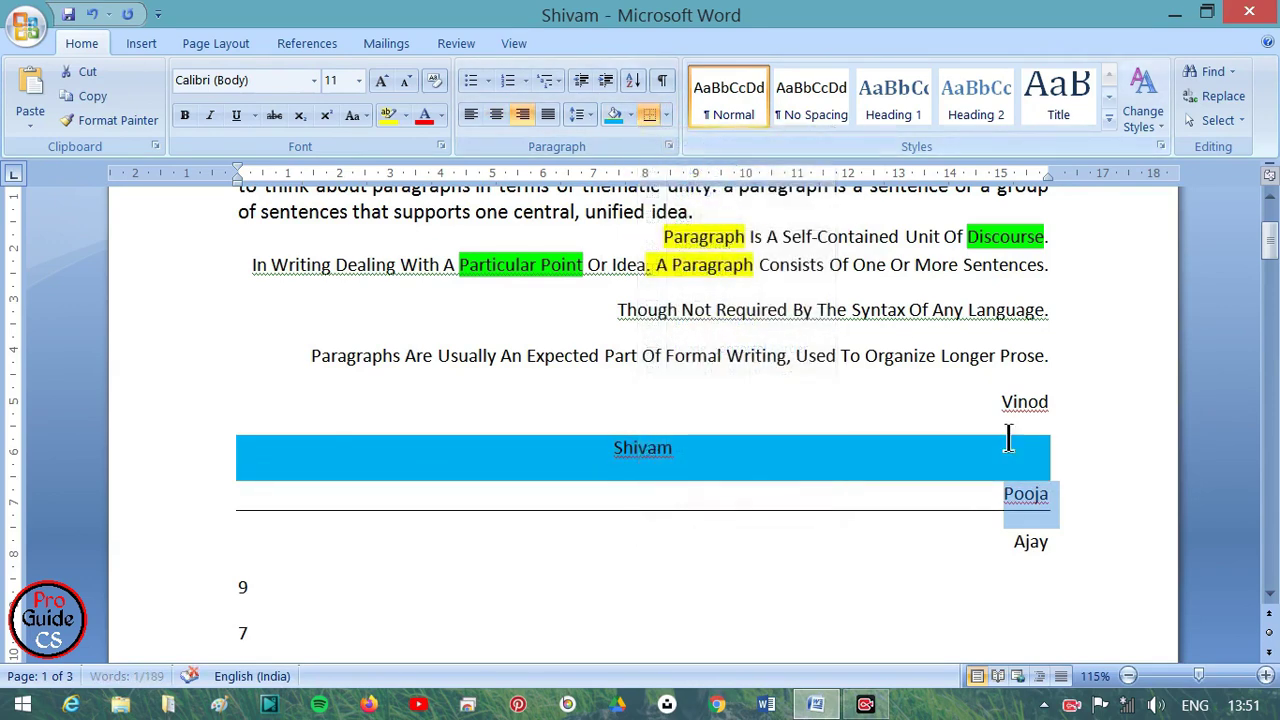
pyautogui.moveTo(1054, 500); pyautogui.dragTo(1002, 500)
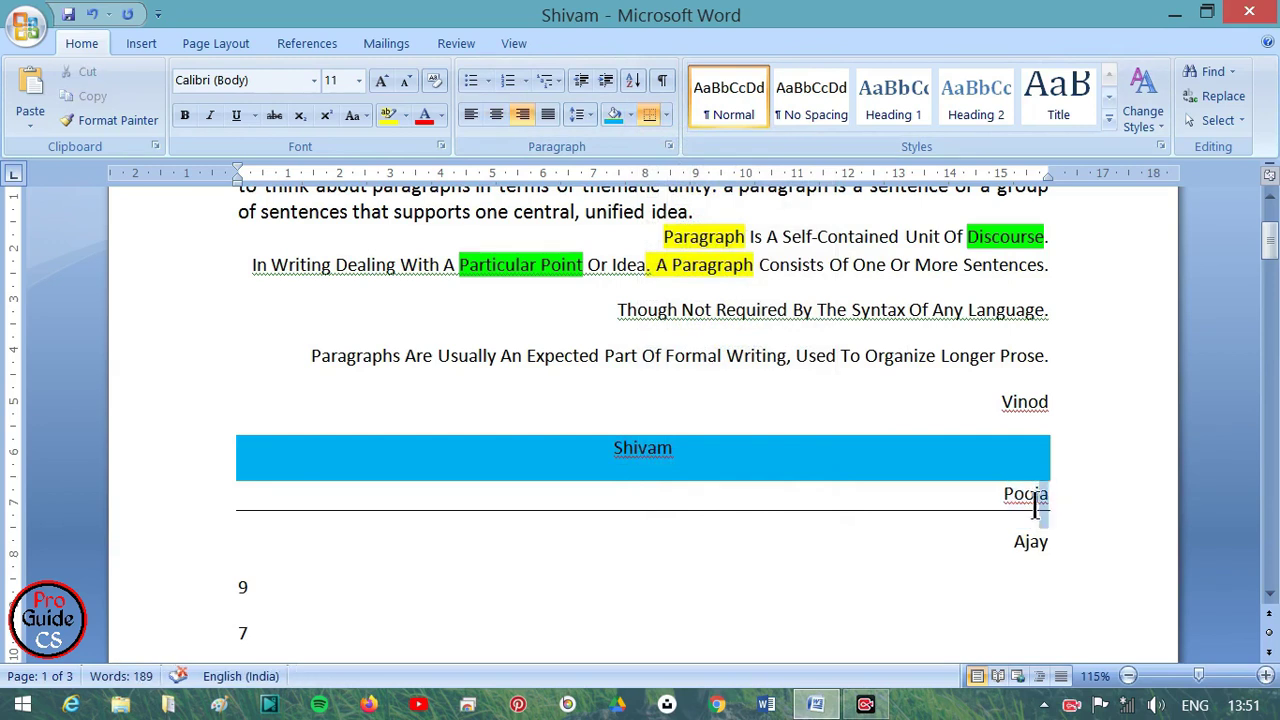
pyautogui.click(631, 116)
pyautogui.click(664, 114)
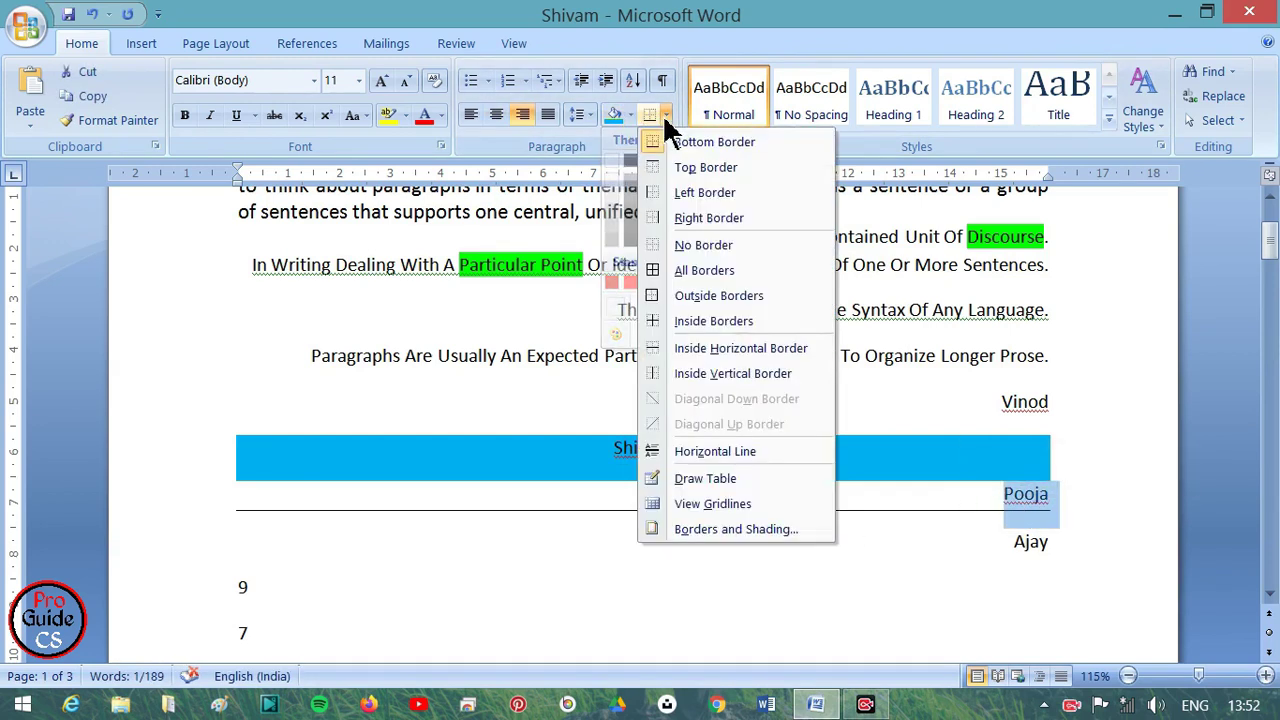
pyautogui.click(676, 170)
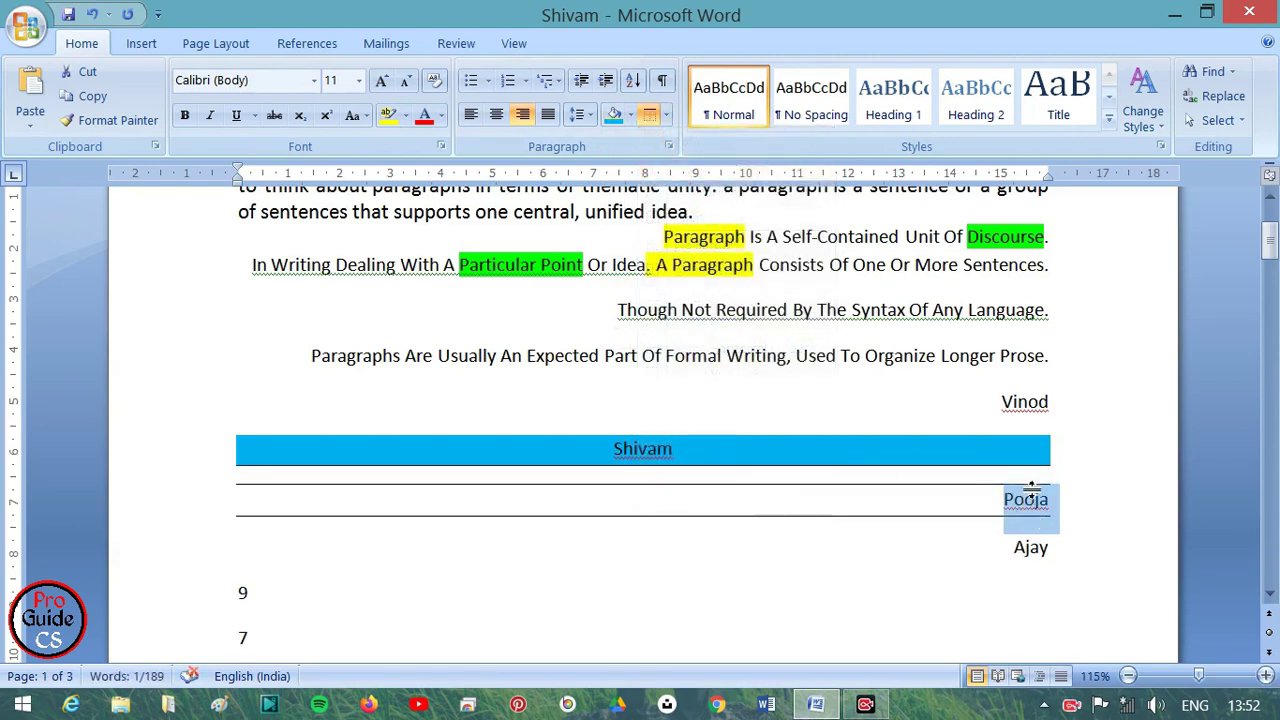
pyautogui.hotkey('ctrl', 'e')
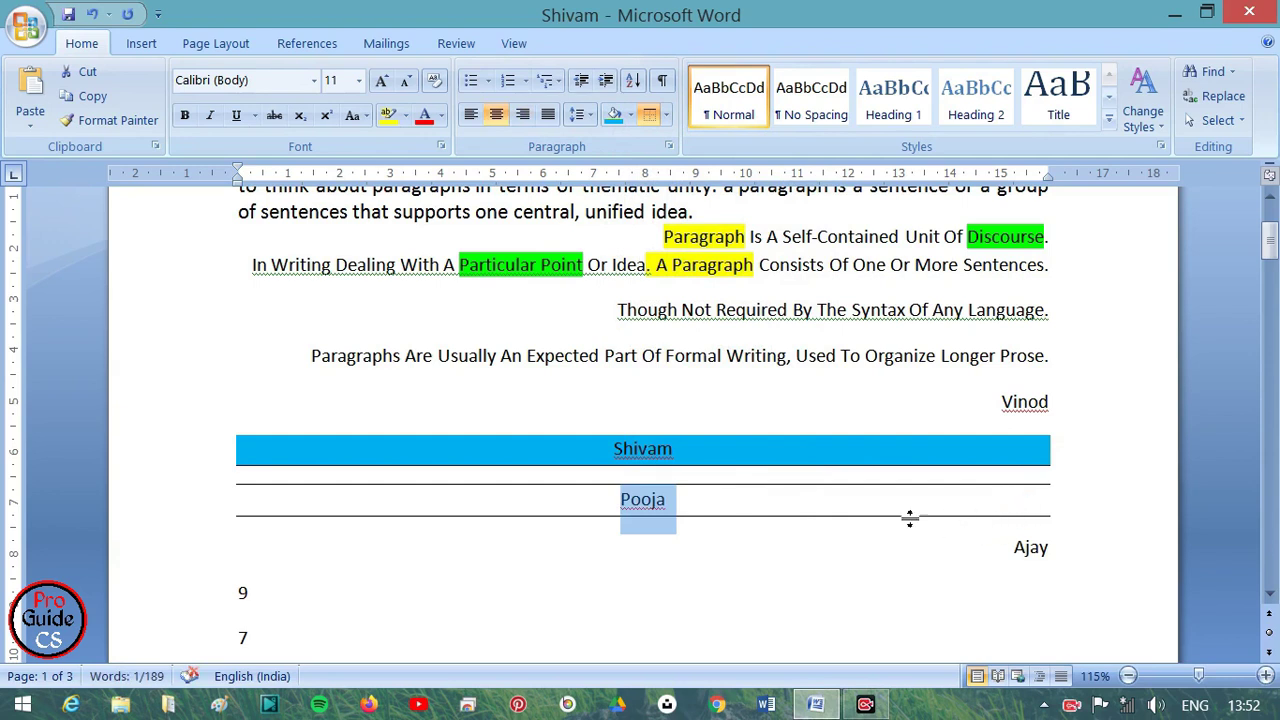
# Grow Pooja to 16 pt, close its box with left and right borders, and bold it
pyautogui.click(382, 80)
pyautogui.click(382, 80)
pyautogui.click(382, 80)
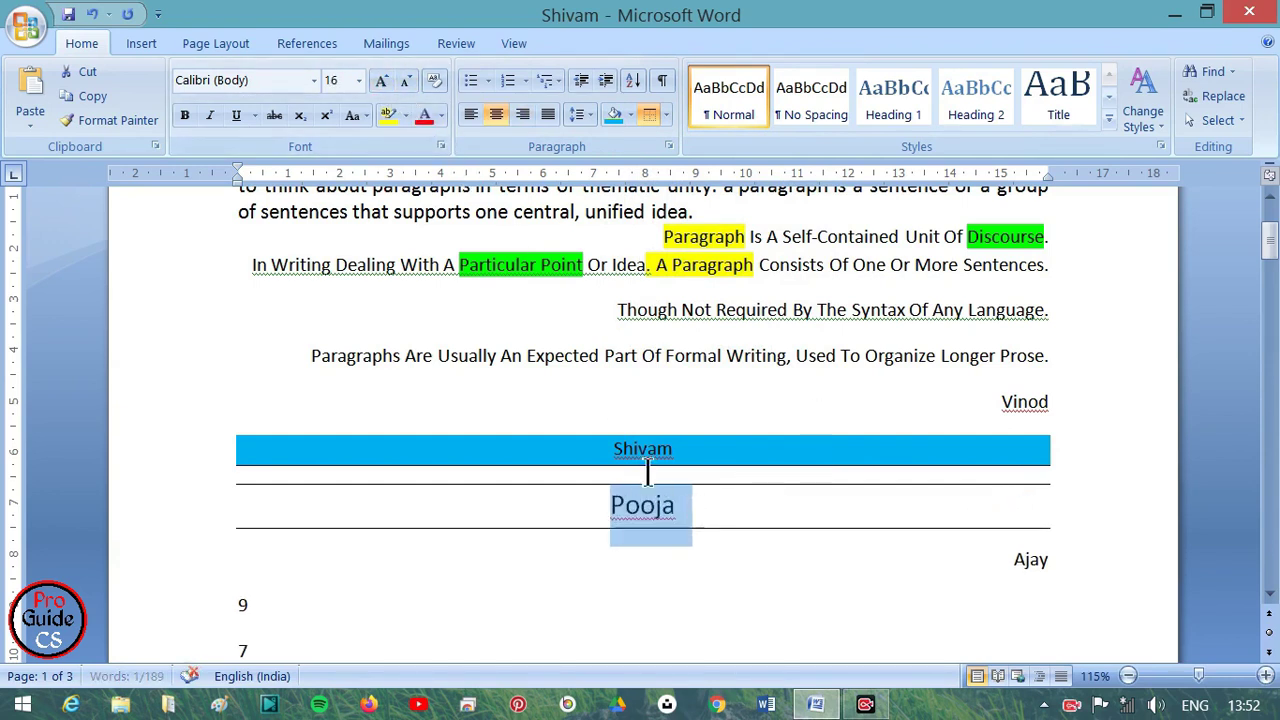
pyautogui.click(664, 116)
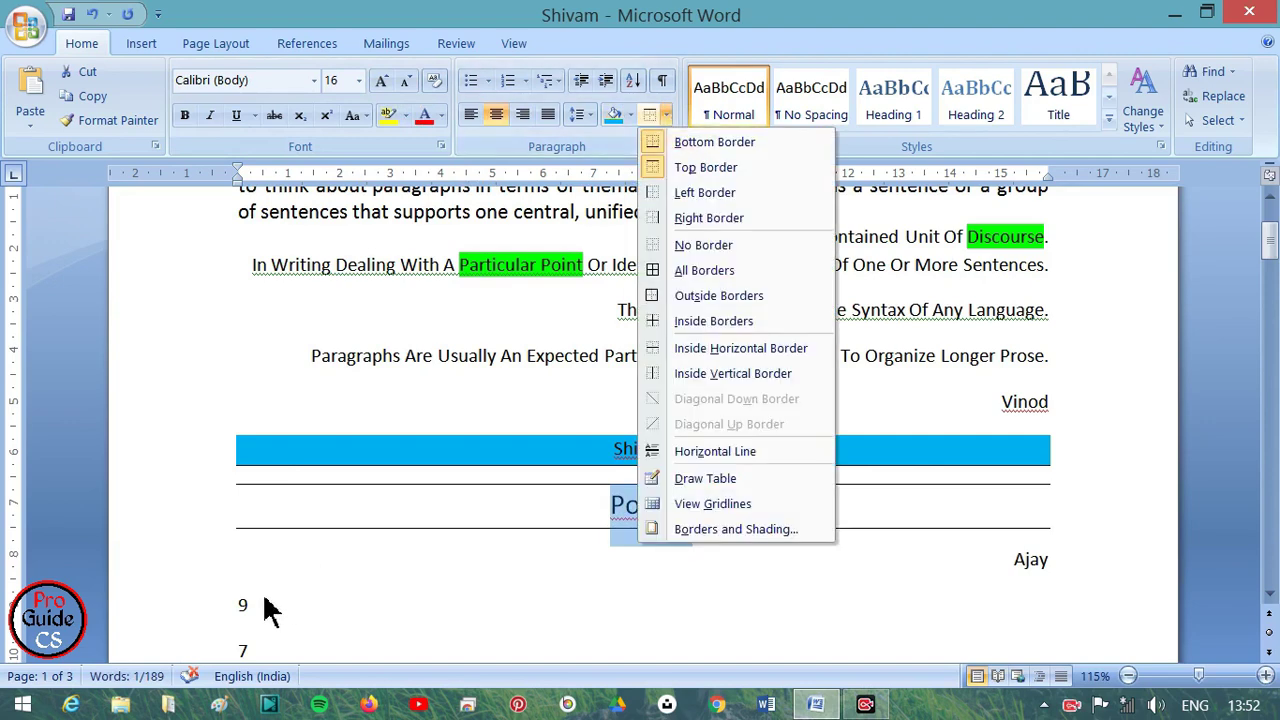
pyautogui.click(743, 199)
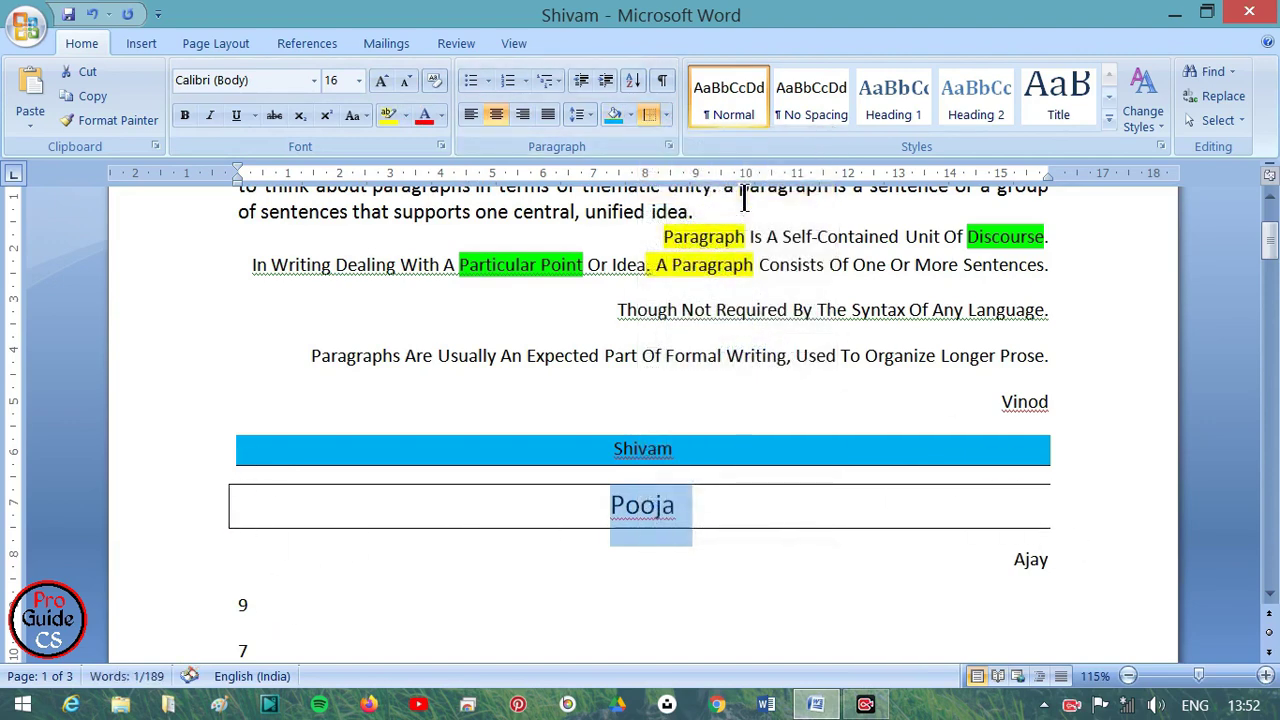
pyautogui.click(665, 116)
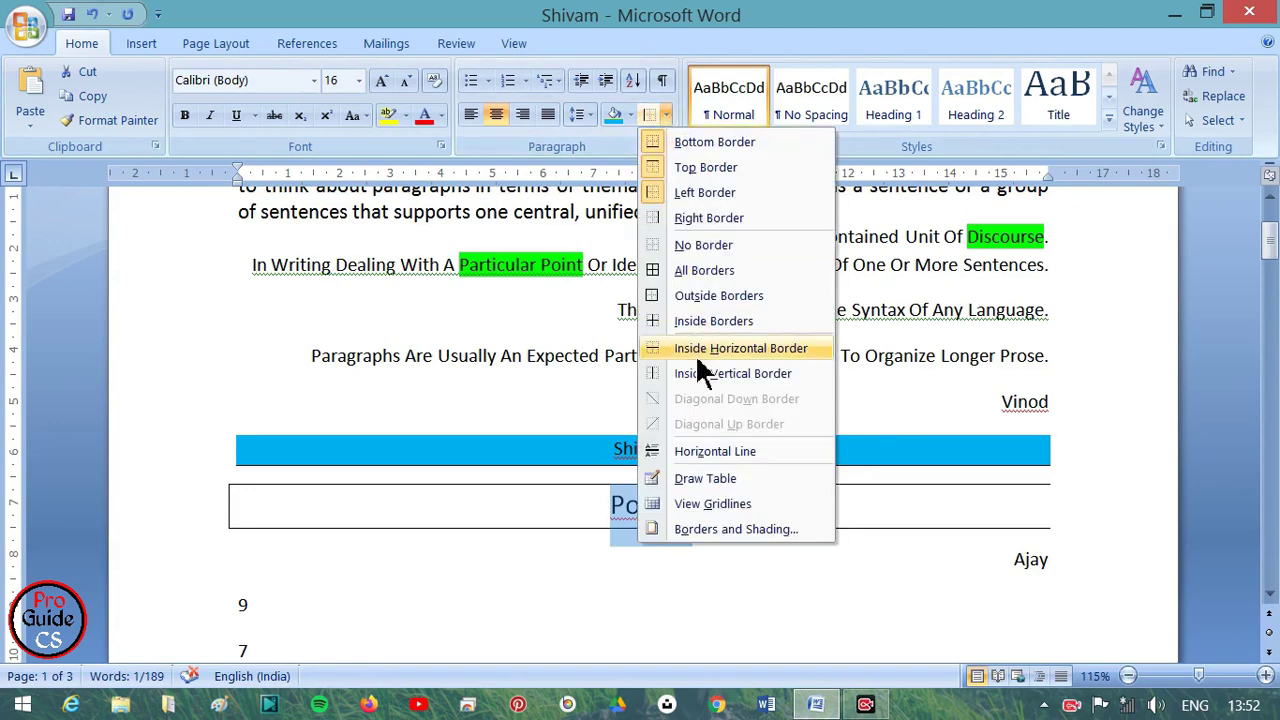
pyautogui.click(718, 218)
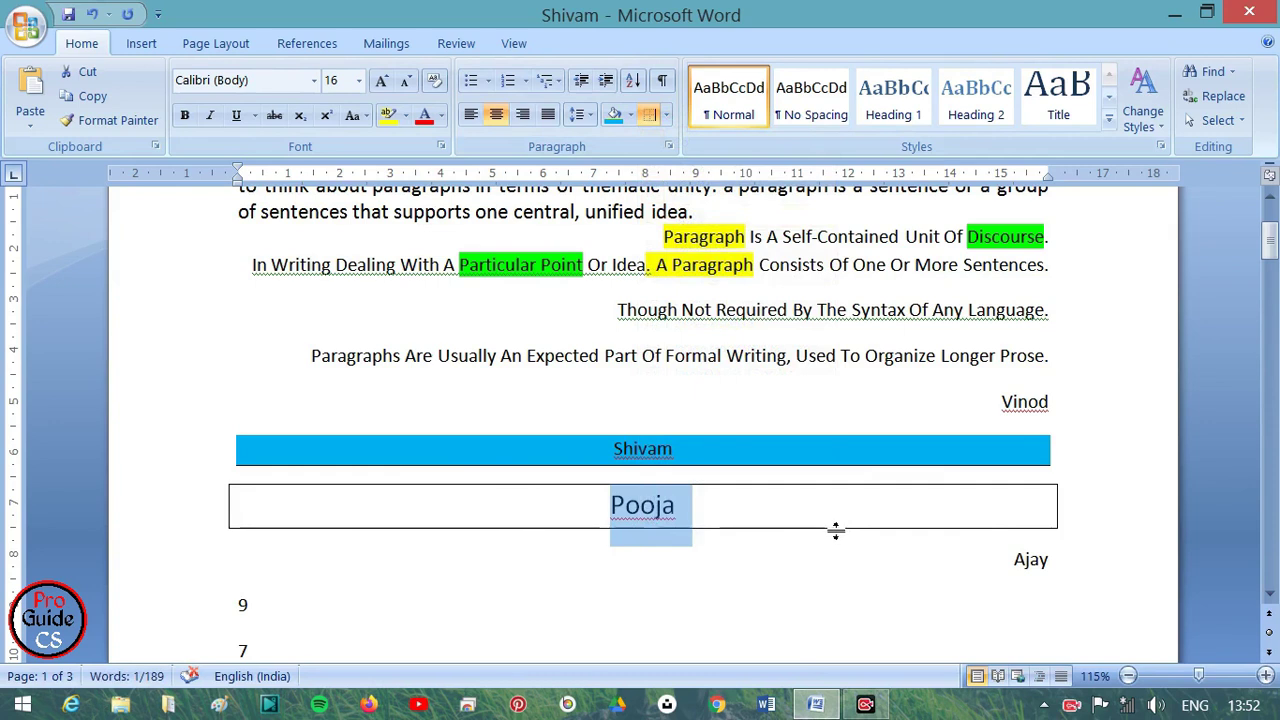
pyautogui.click(726, 522)
pyautogui.moveTo(693, 505); pyautogui.dragTo(588, 512)
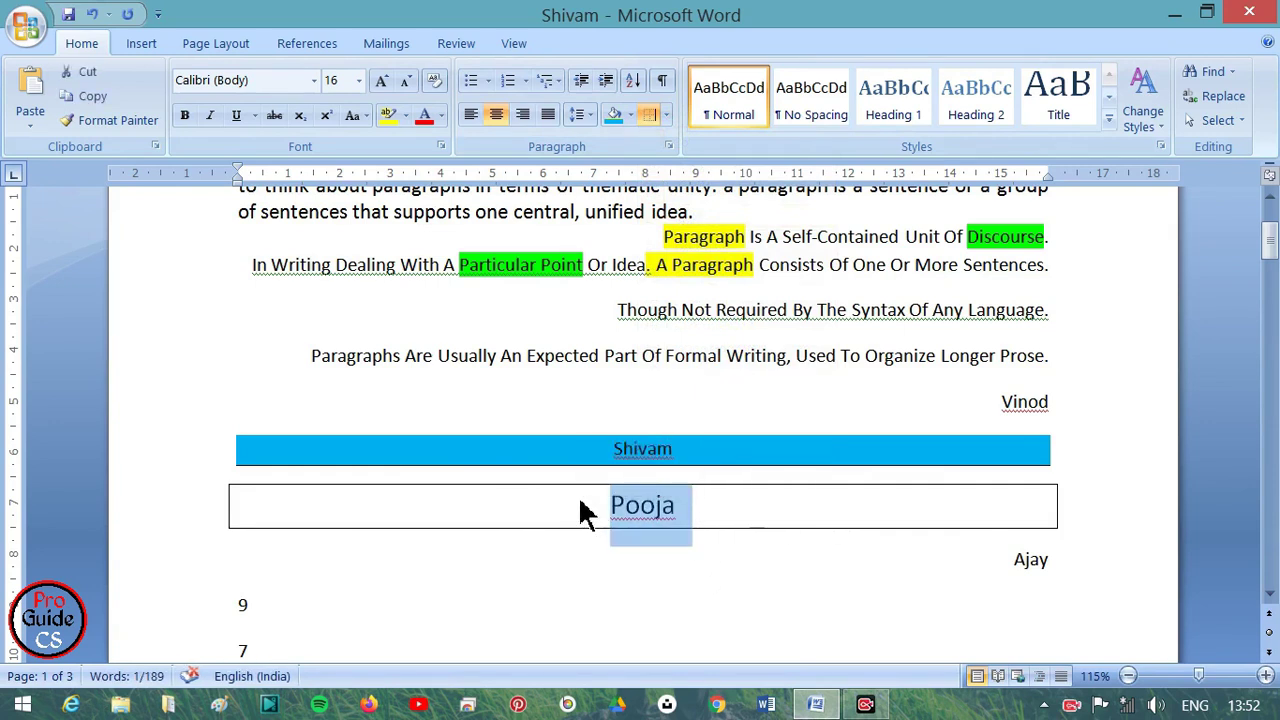
pyautogui.hotkey('ctrl', 'b')
# Change Pooja to uppercase POOJA with Shift+F3
pyautogui.hotkey('shift', 'F3')
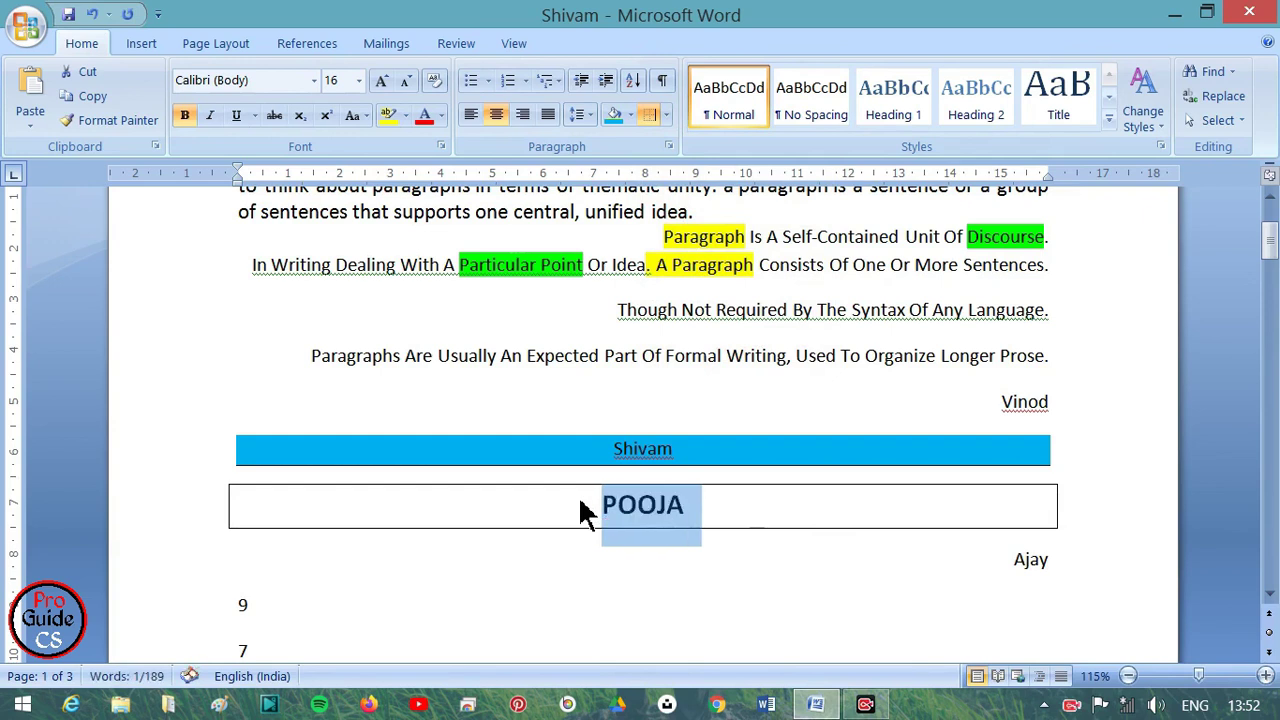
pyautogui.hotkey('shift', 'F3')
pyautogui.hotkey('shift', 'F3')
pyautogui.hotkey('shift', 'F3')
pyautogui.hotkey('shift', 'F3')
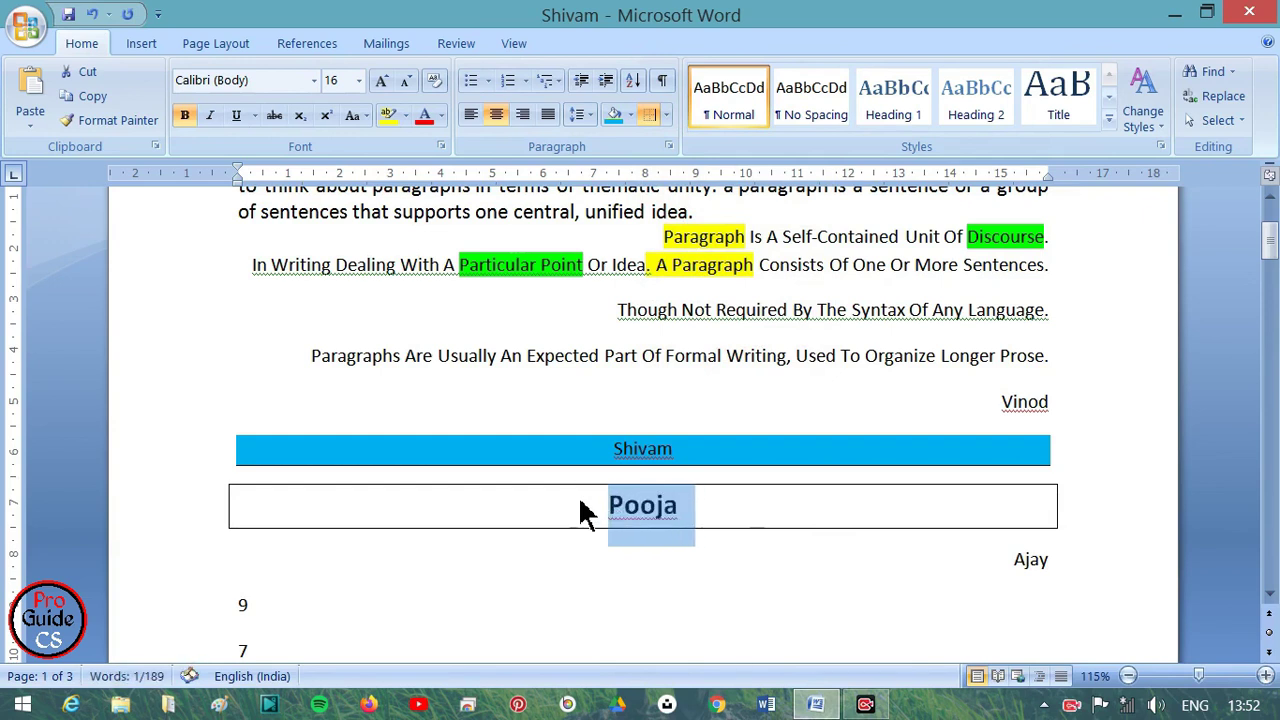
pyautogui.hotkey('shift', 'F3')
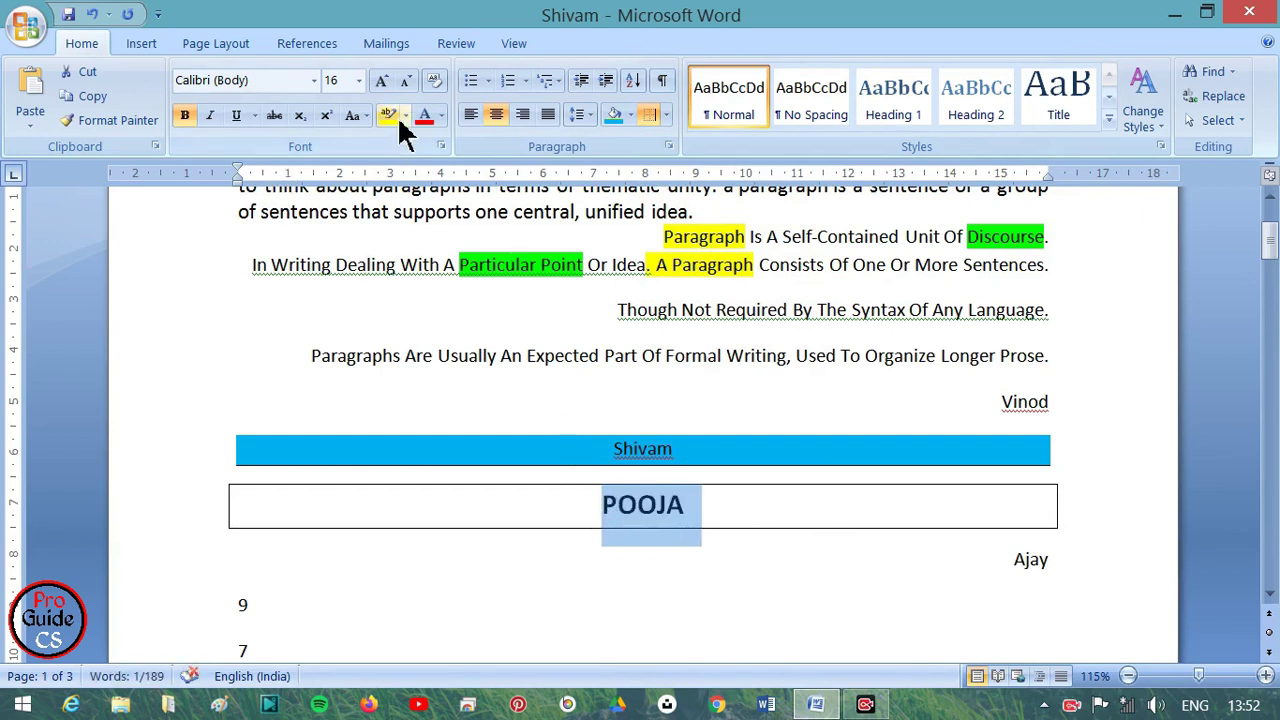
pyautogui.click(364, 118)
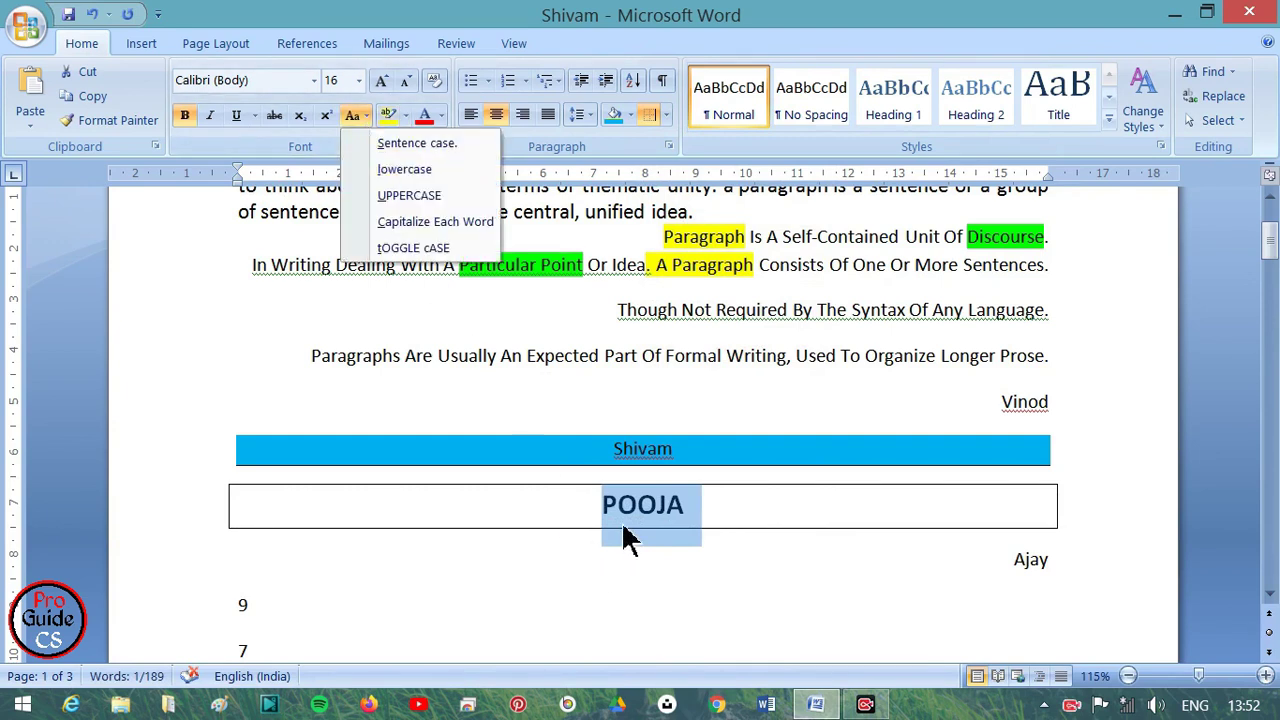
pyautogui.click(366, 112)
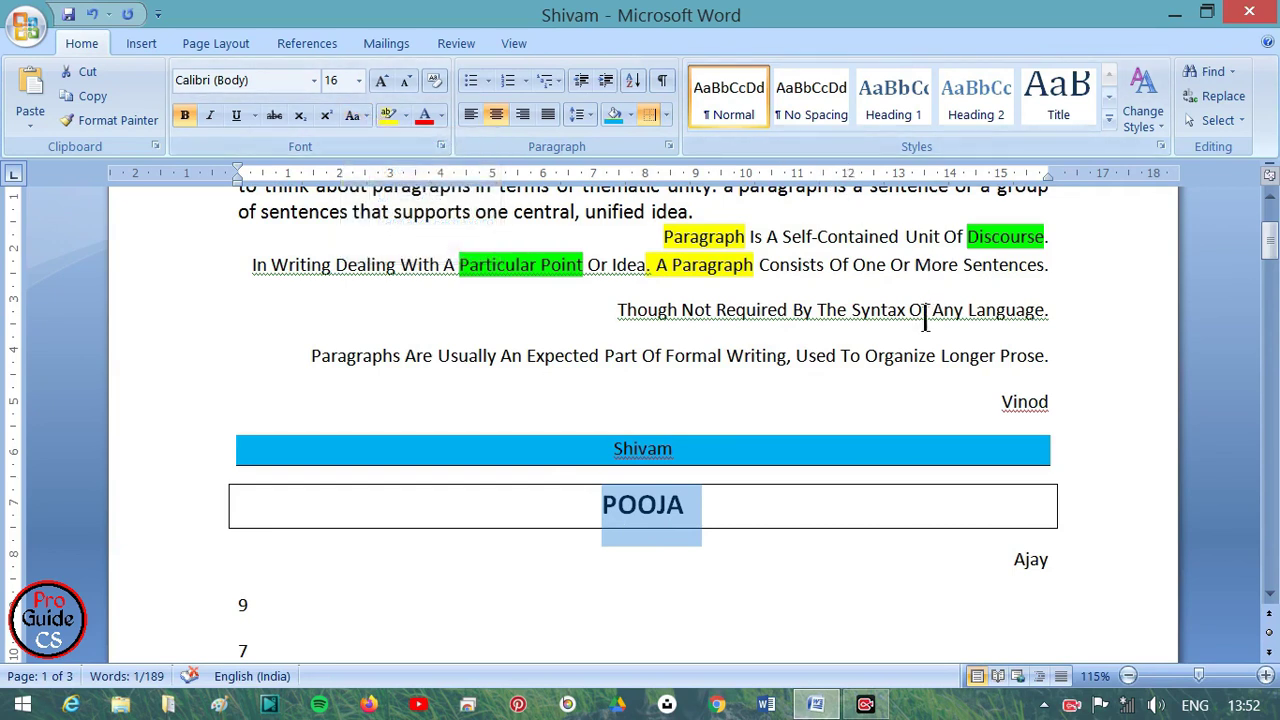
# Set Shading to No Color on the POOJA and Shivam lines
pyautogui.click(615, 114)
pyautogui.click(785, 555)
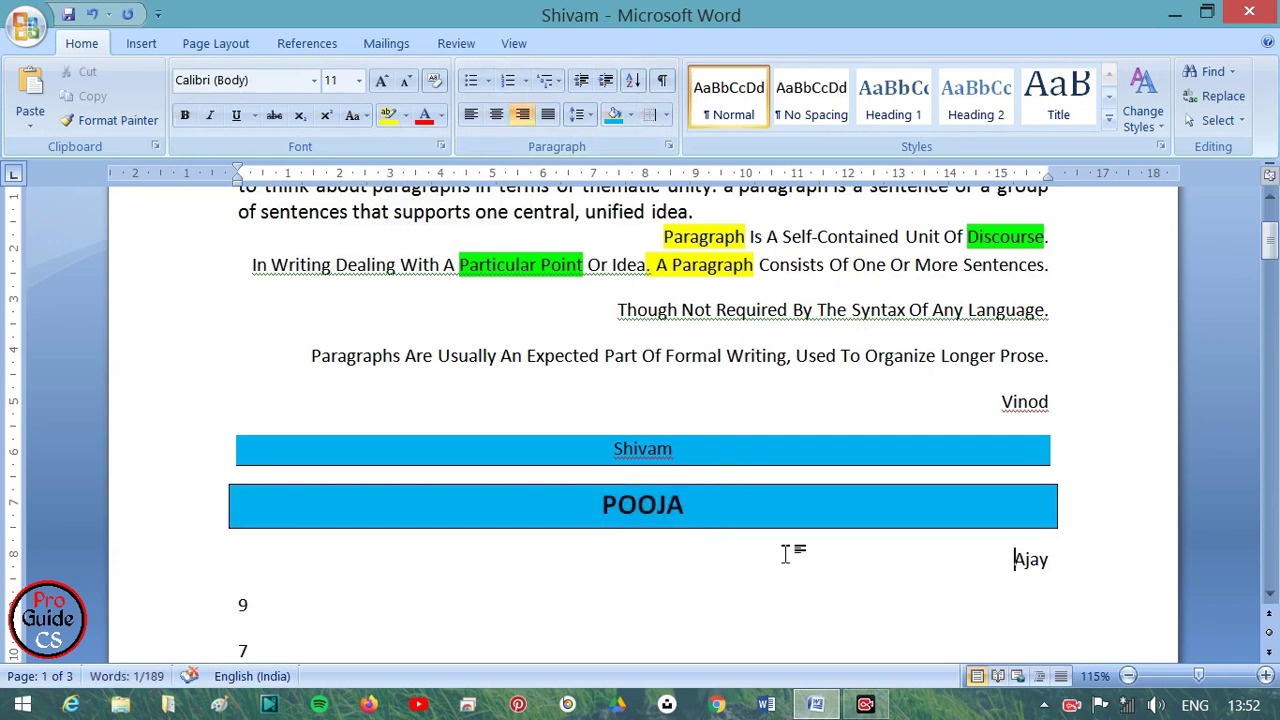
pyautogui.moveTo(732, 517); pyautogui.dragTo(600, 505)
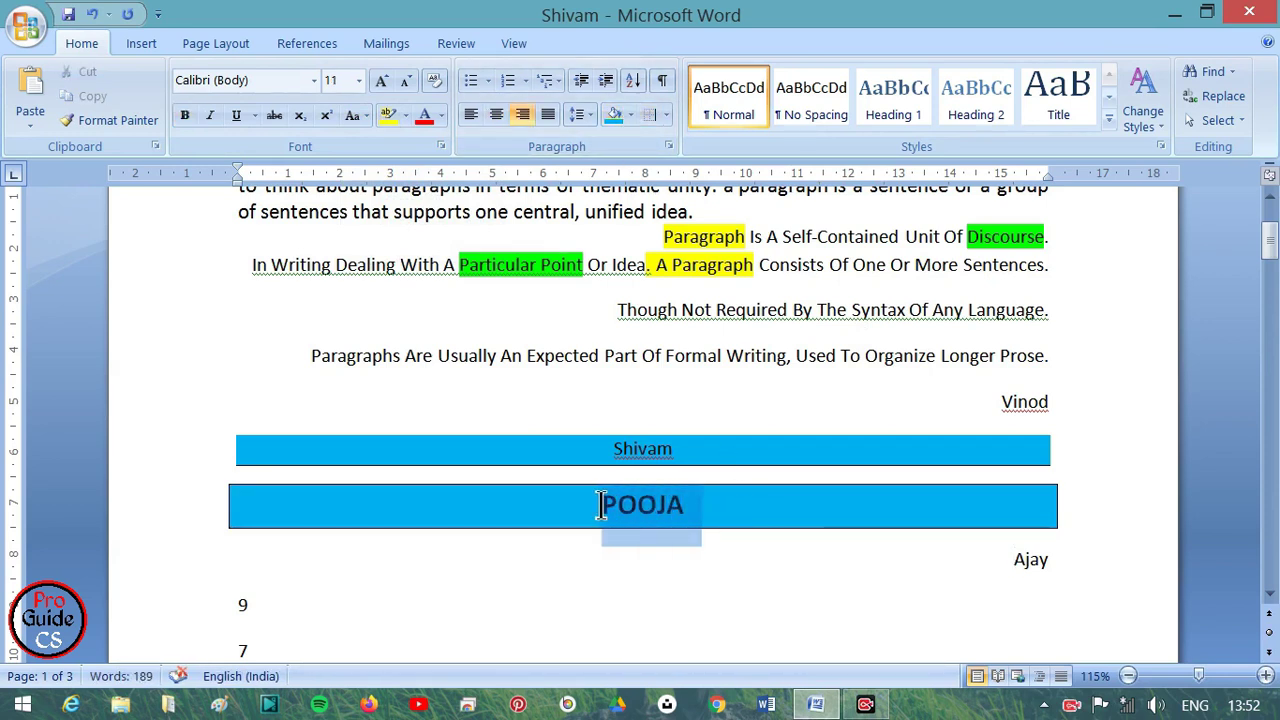
pyautogui.click(629, 115)
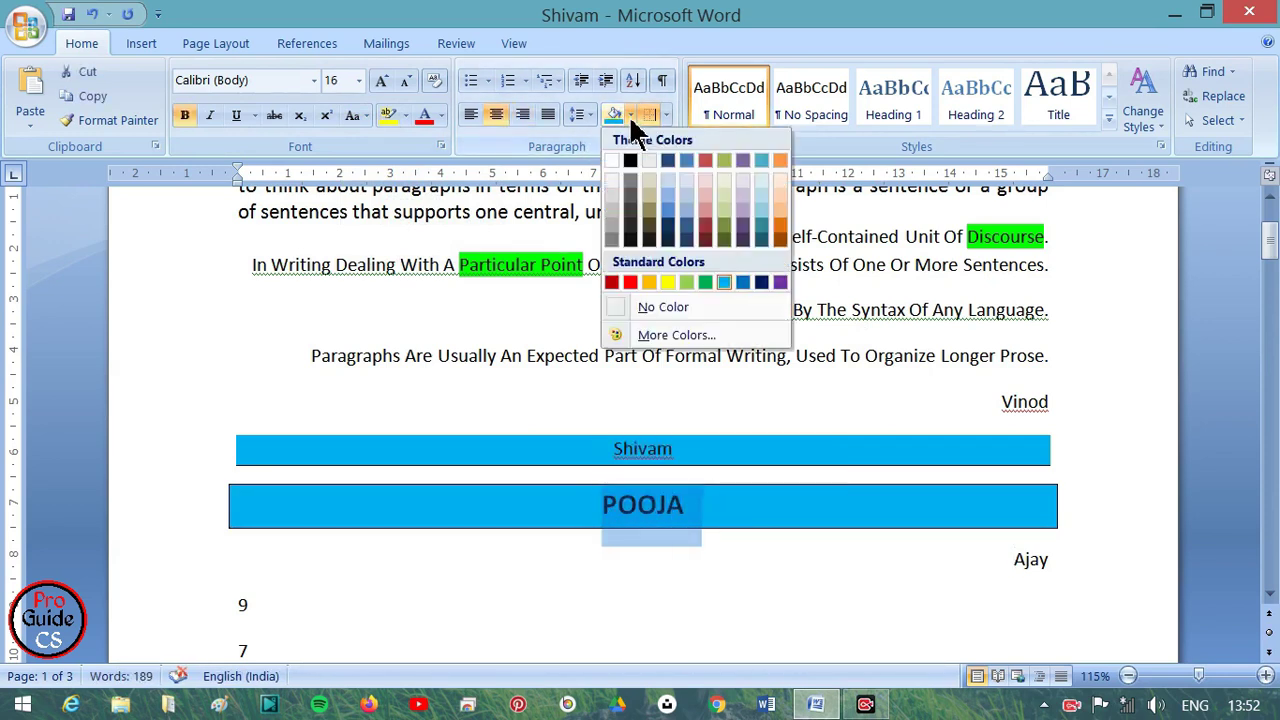
pyautogui.click(662, 306)
pyautogui.click(748, 492)
pyautogui.doubleClick(660, 449)
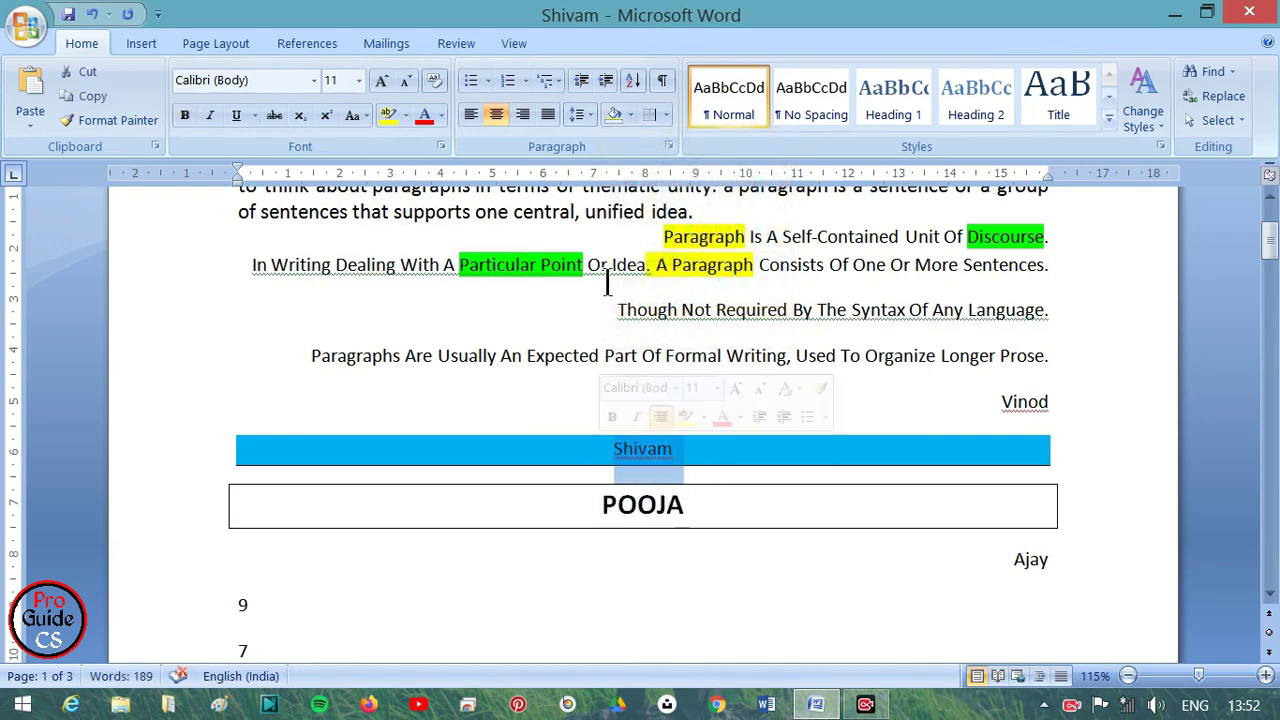
pyautogui.click(634, 118)
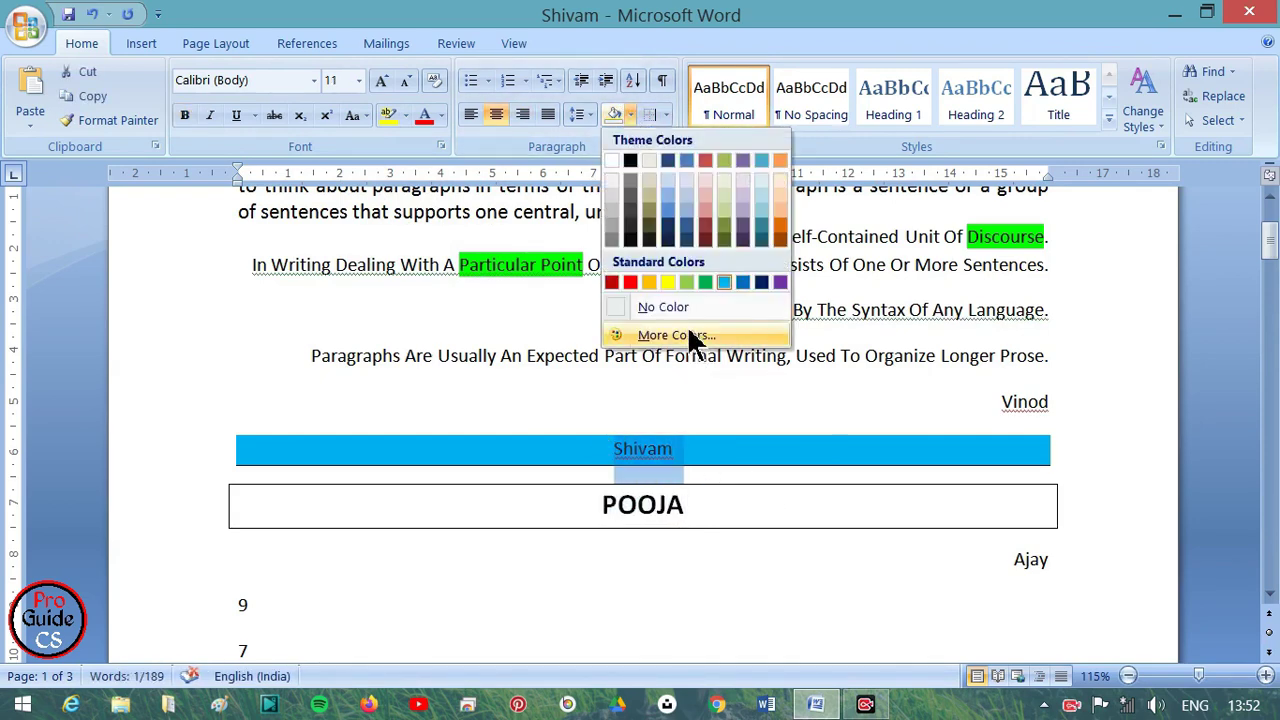
pyautogui.click(658, 306)
pyautogui.click(822, 560)
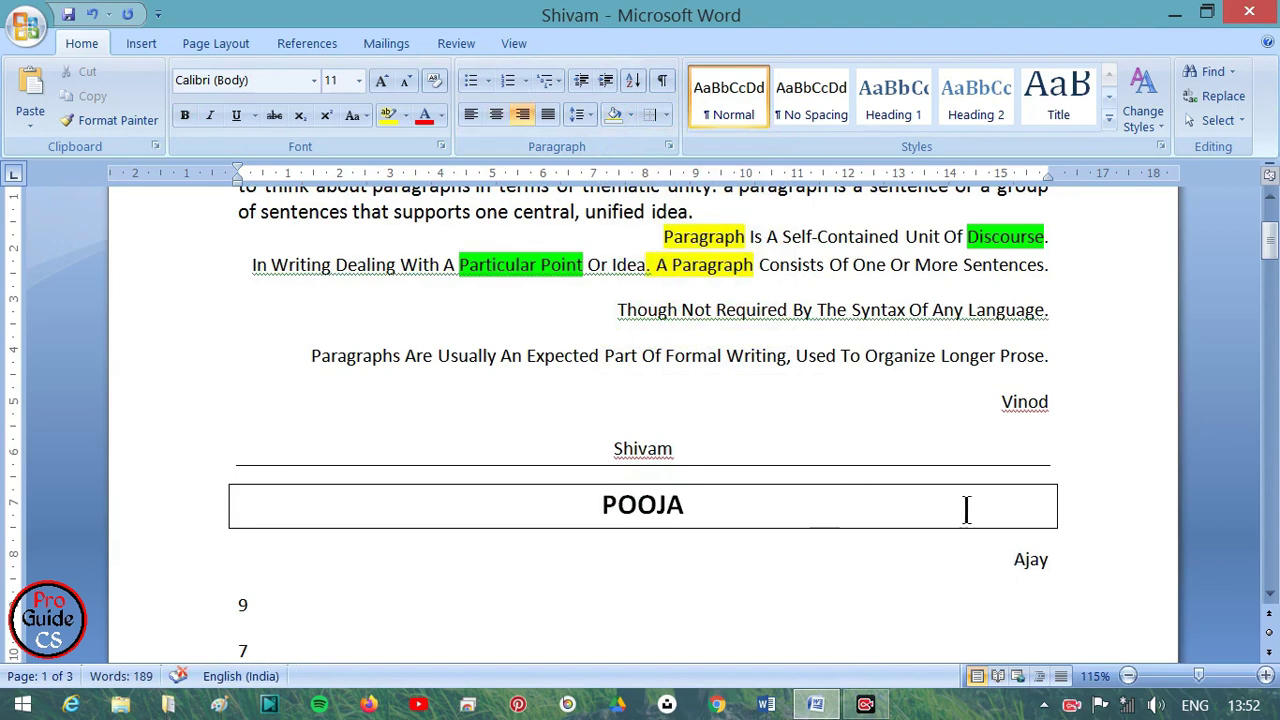
pyautogui.moveTo(1072, 575); pyautogui.dragTo(1014, 563)
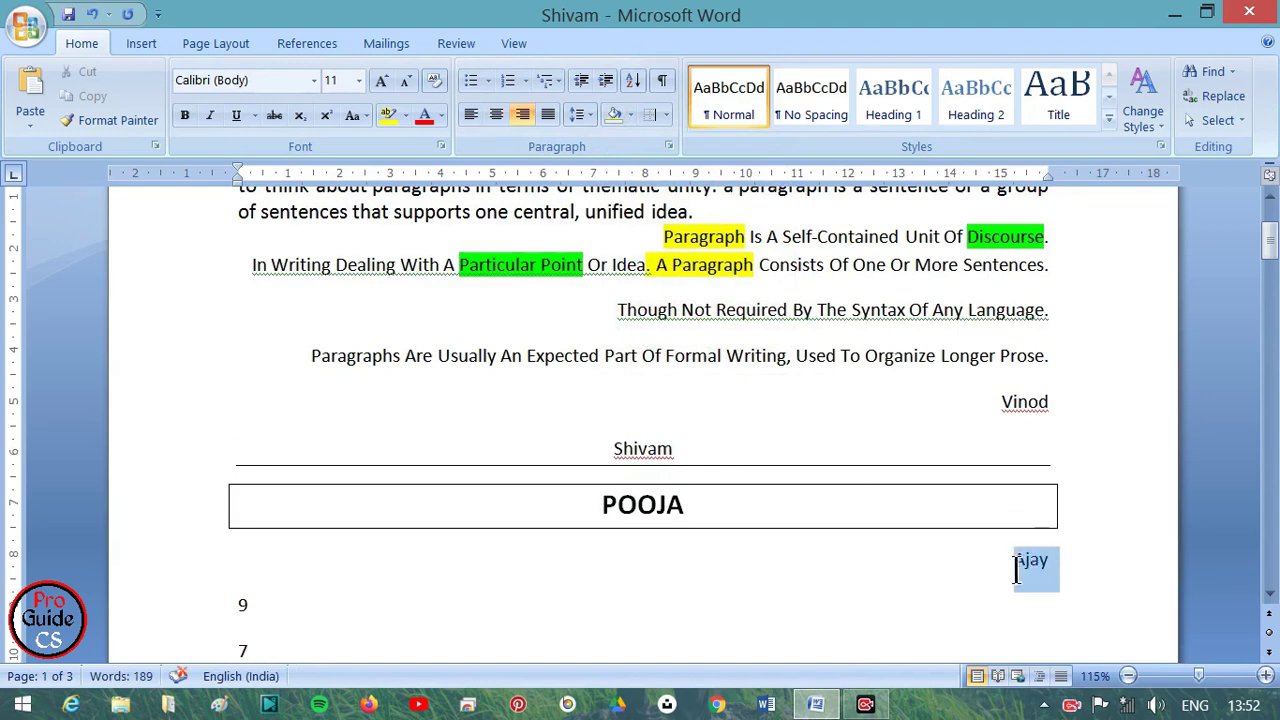
# Put box borders around the Ajay line and the line 4
pyautogui.click(665, 114)
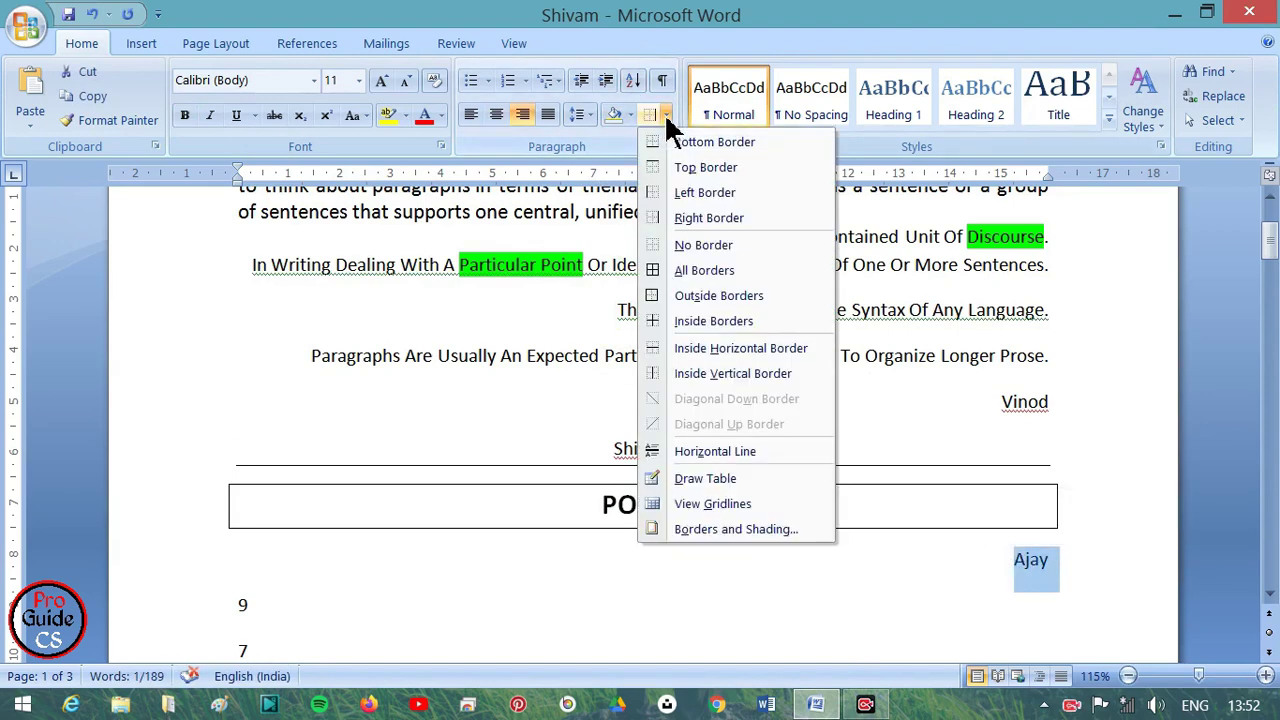
pyautogui.click(741, 272)
pyautogui.click(1030, 565)
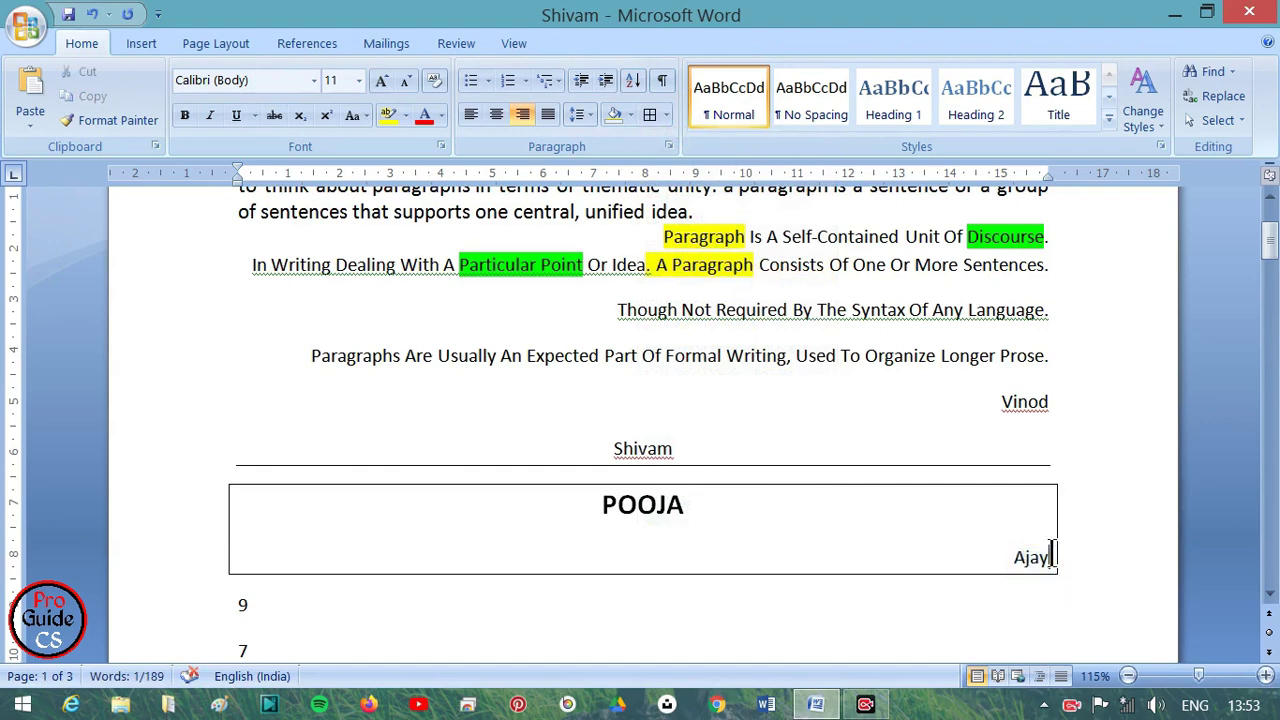
pyautogui.scroll(-5, 1013, 570)
pyautogui.click(234, 405)
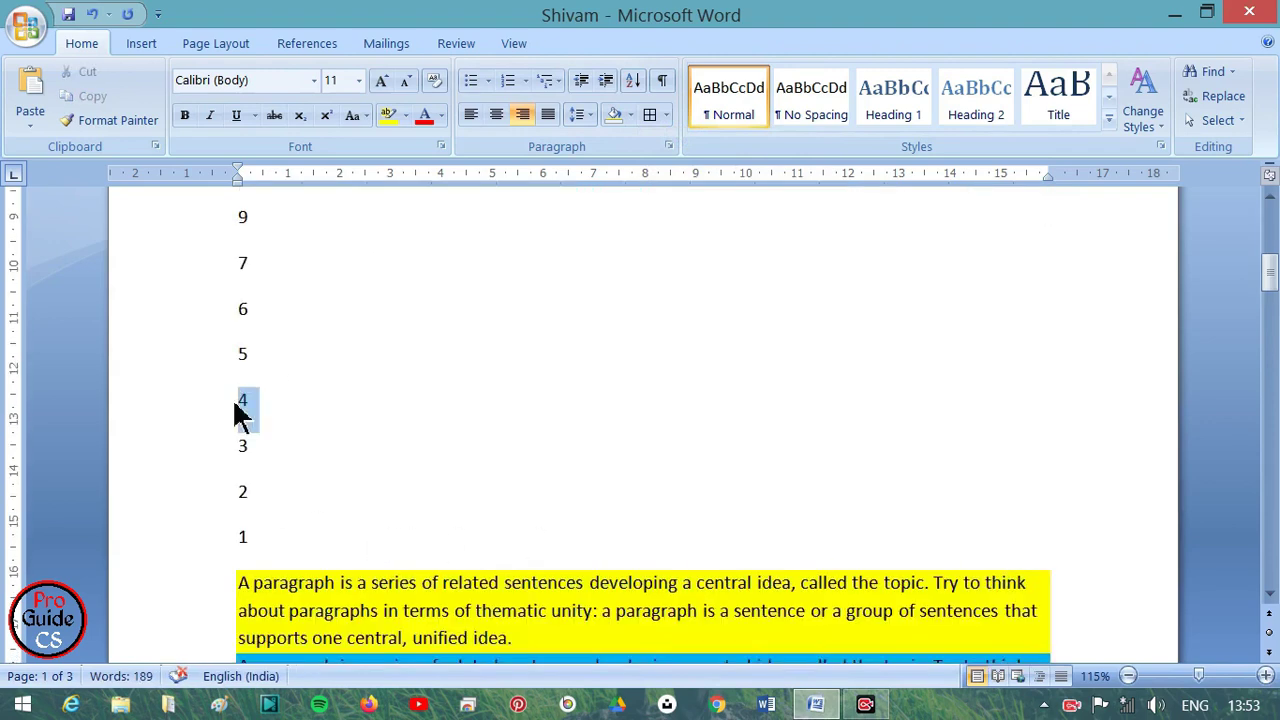
pyautogui.click(649, 114)
pyautogui.click(800, 466)
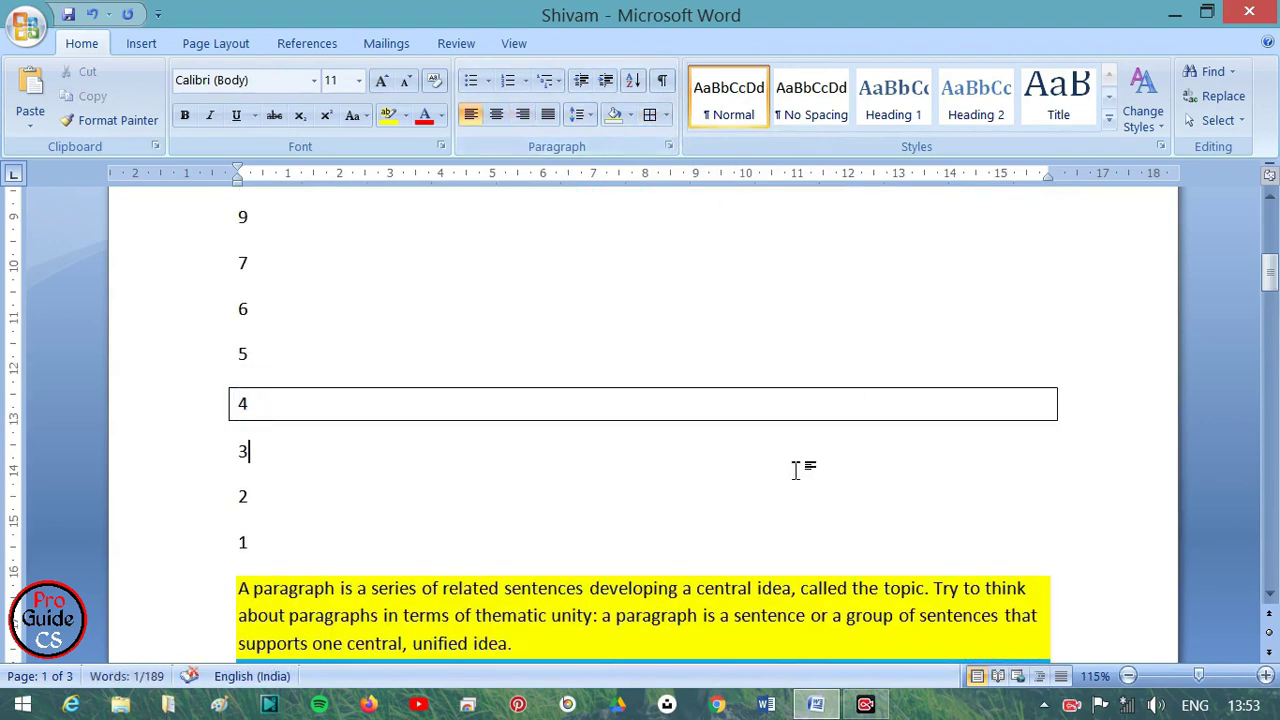
# Add a box border around the yellow-shaded X²y³Z⁴ line
pyautogui.scroll(-5, 371, 543)
pyautogui.moveTo(389, 345); pyautogui.dragTo(237, 350)
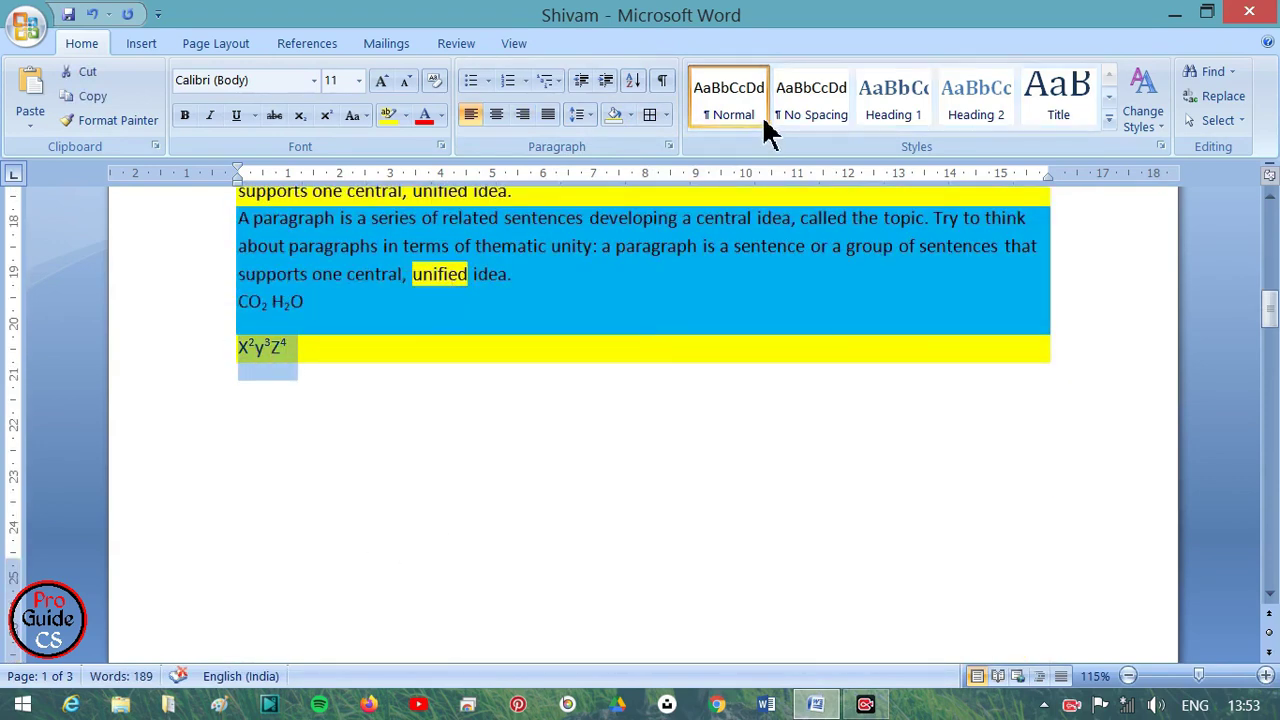
pyautogui.click(666, 114)
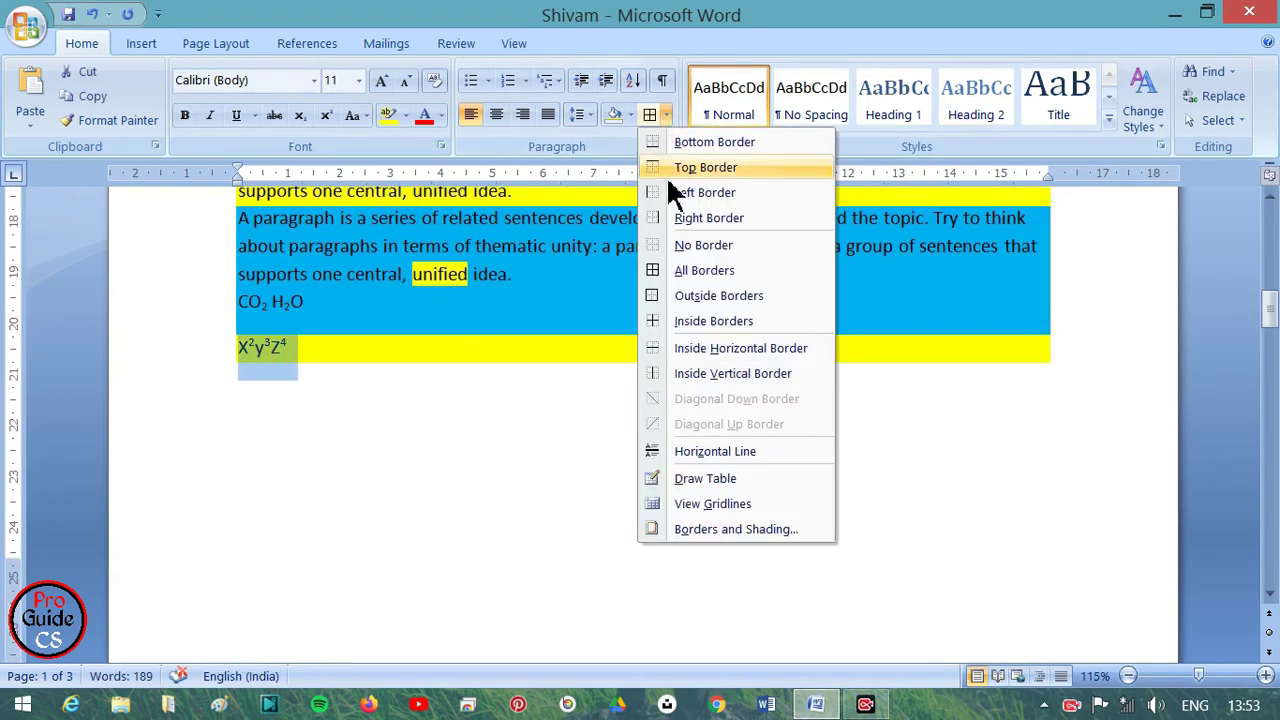
pyautogui.click(716, 272)
pyautogui.click(720, 385)
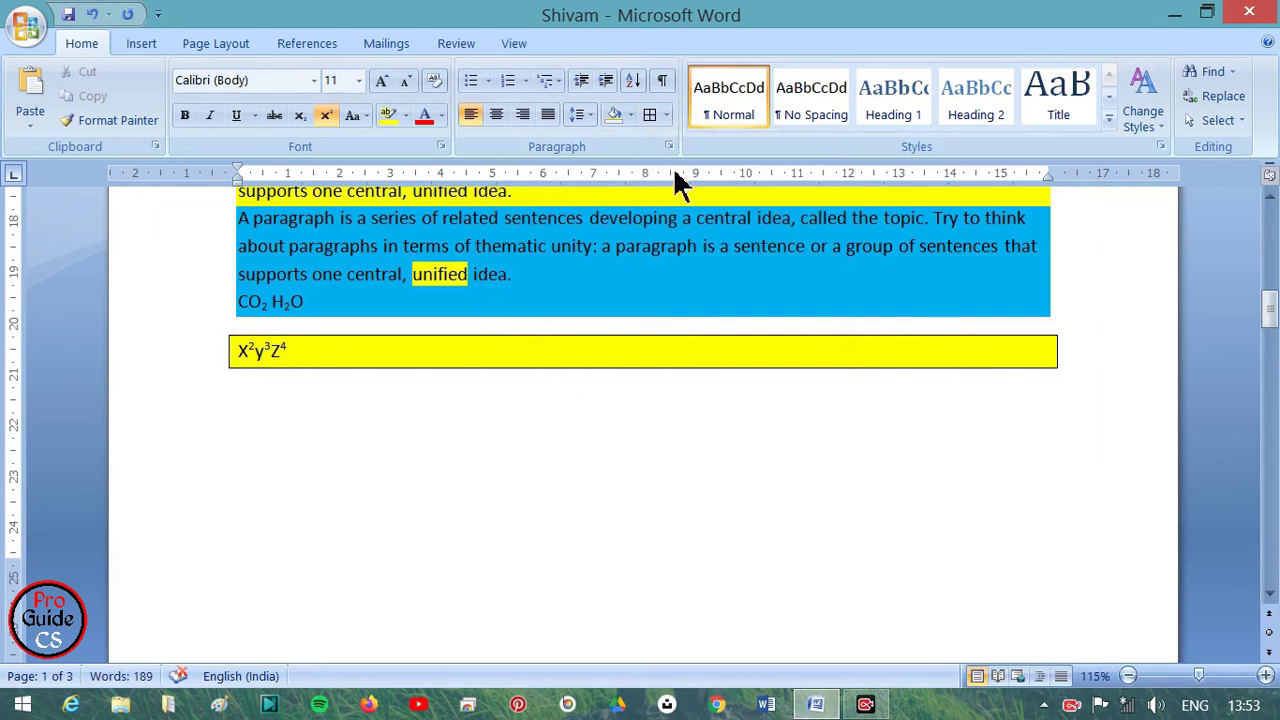
pyautogui.click(666, 115)
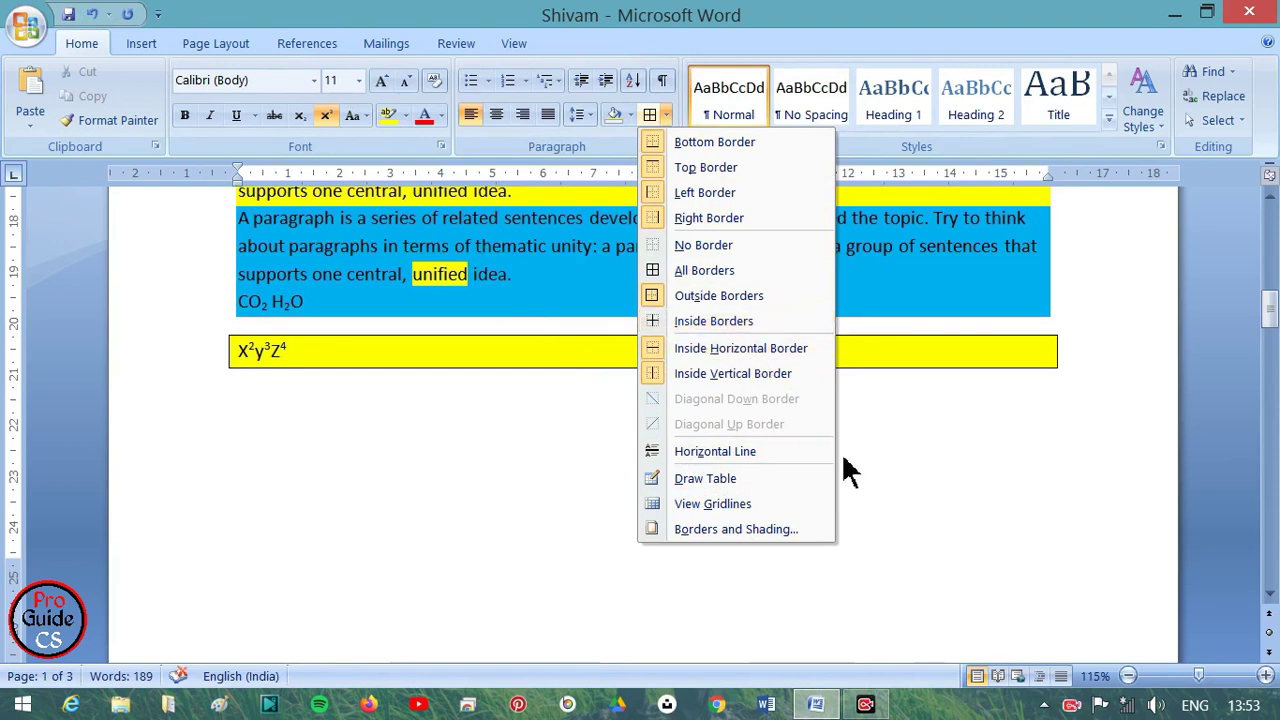
pyautogui.click(980, 517)
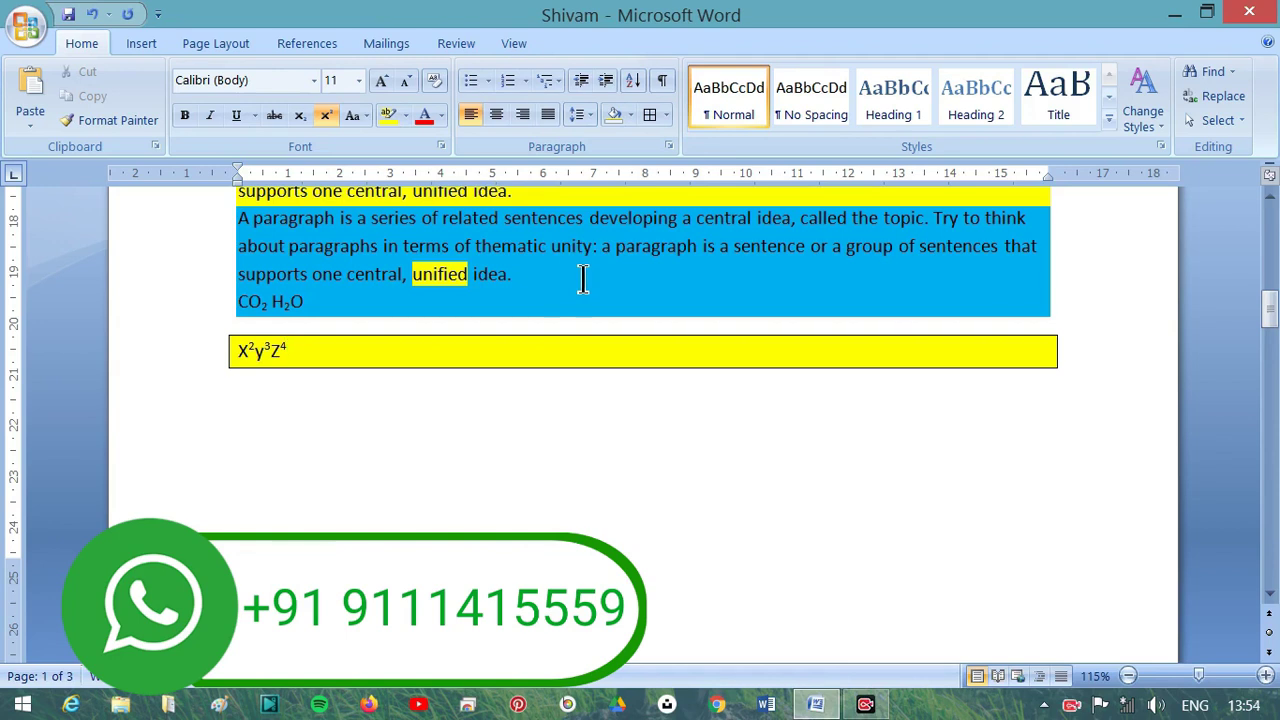
pyautogui.click(865, 704)
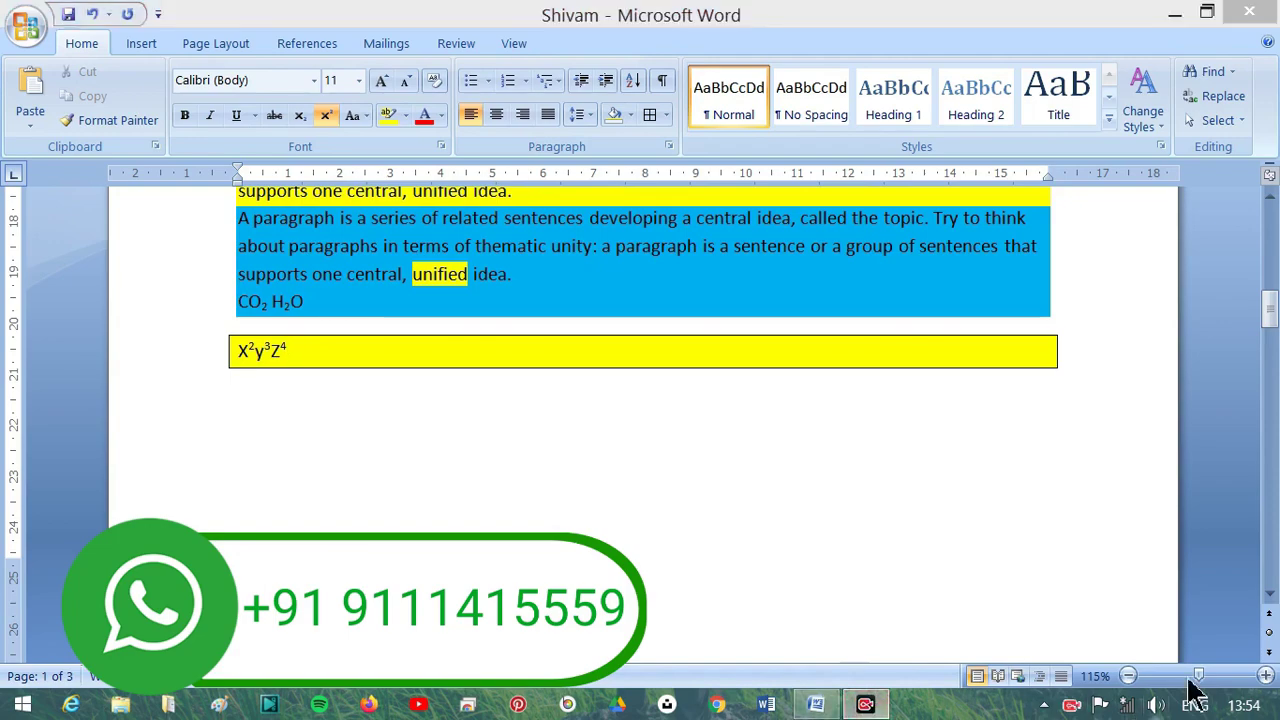